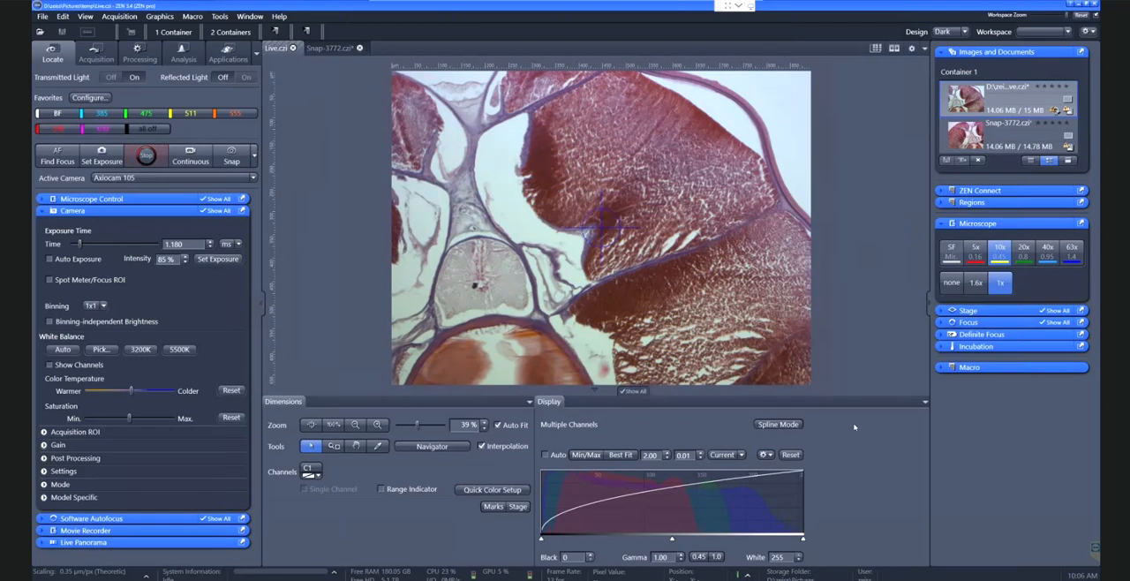
Switch the interface design to Light and return it to Dark
{"action": "left_click", "coordinate": [963, 33]}
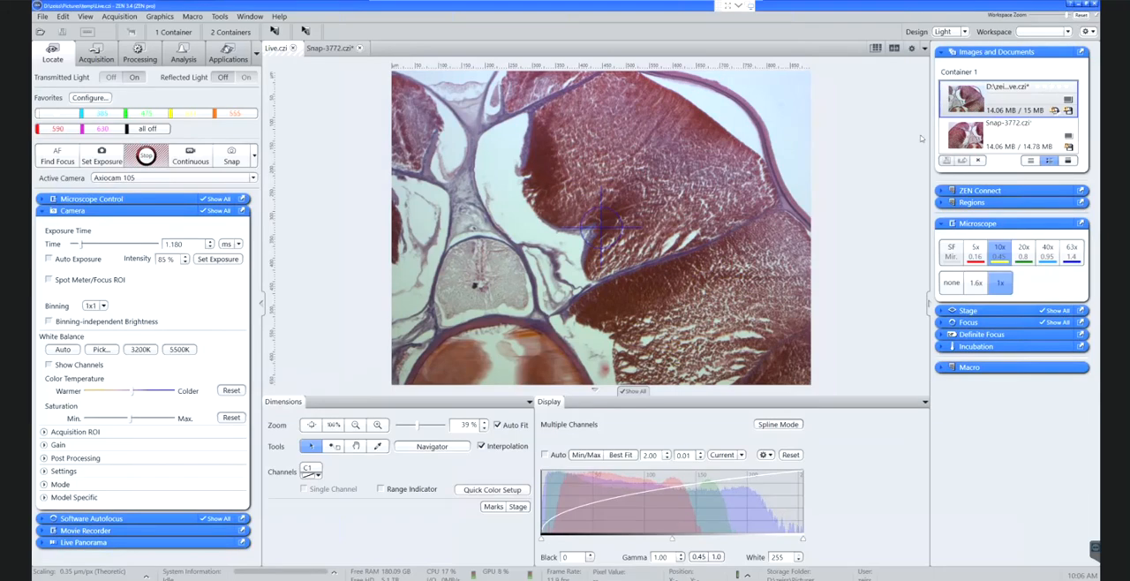
{"action": "left_click", "coordinate": [964, 32]}
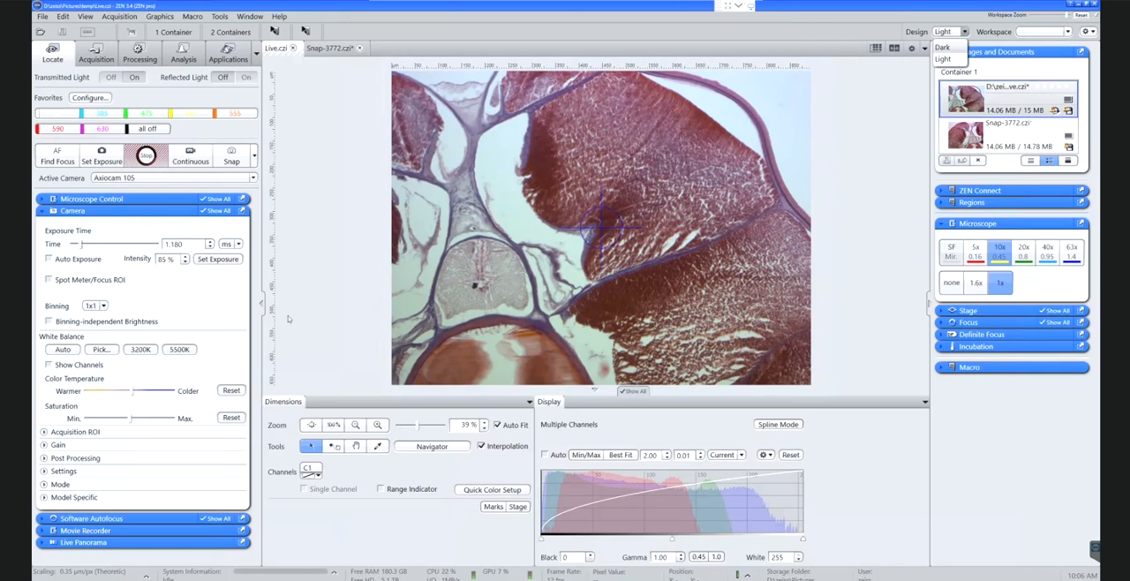
{"action": "left_click", "coordinate": [465, 352]}
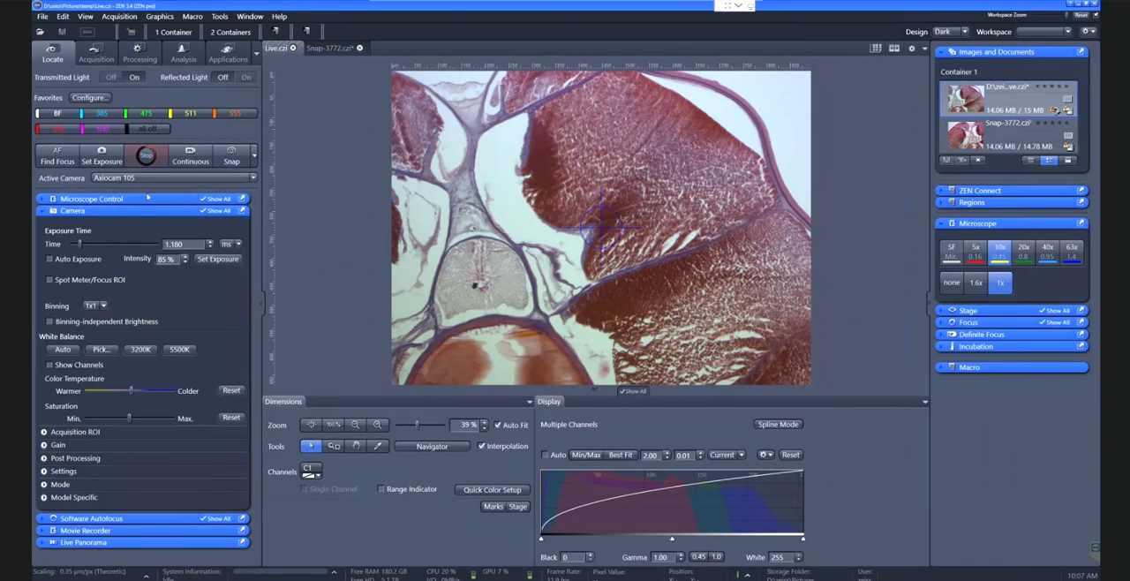
Stop the live image and examine the light path in the microscope control before closing it again
{"action": "left_click", "coordinate": [145, 157]}
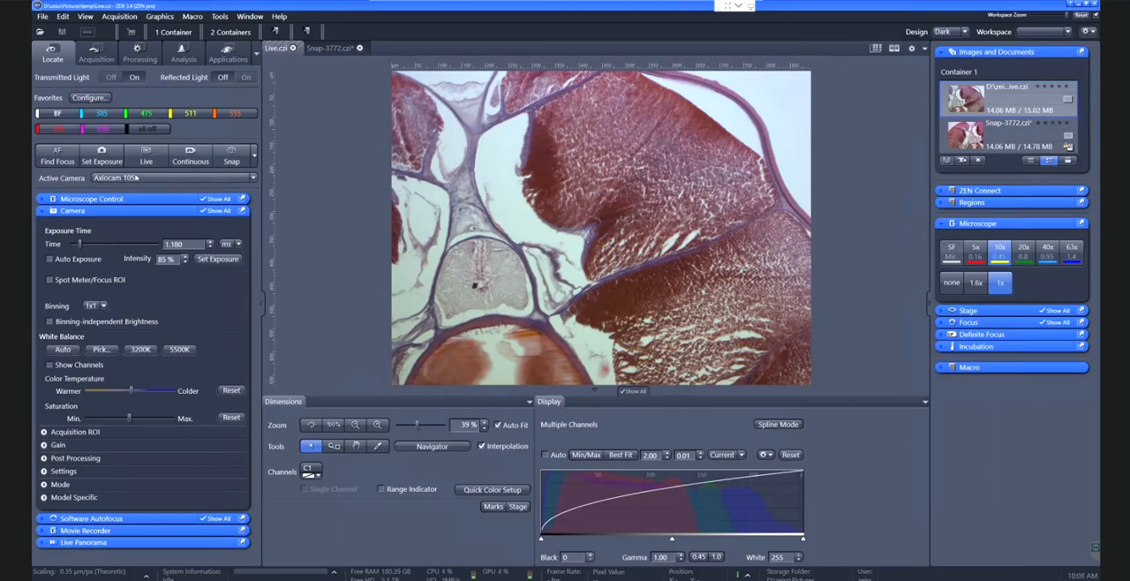
{"action": "left_click", "coordinate": [132, 199]}
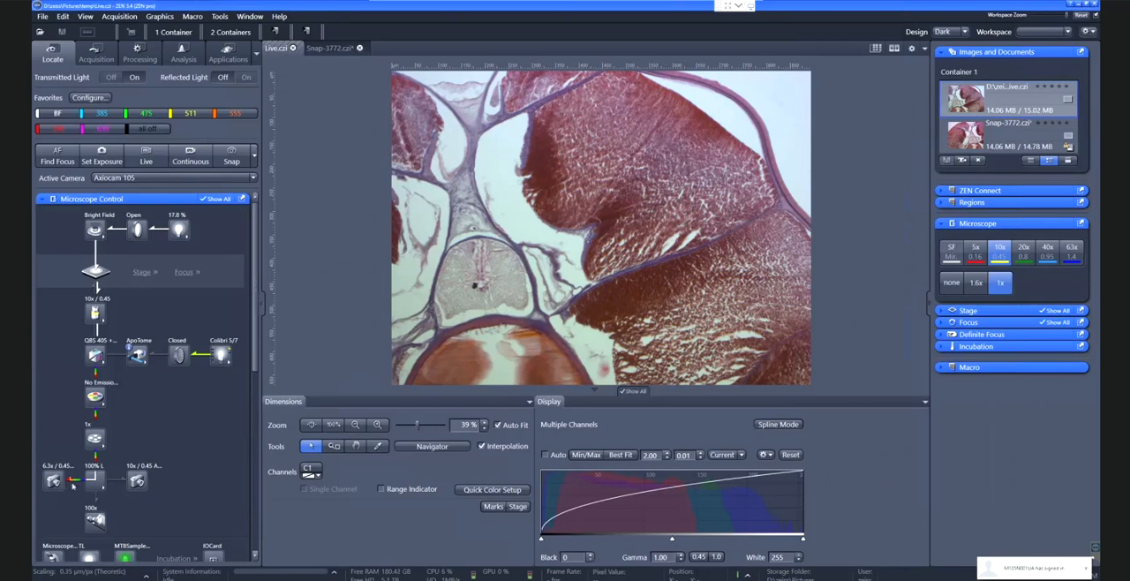
{"action": "left_click", "coordinate": [130, 200]}
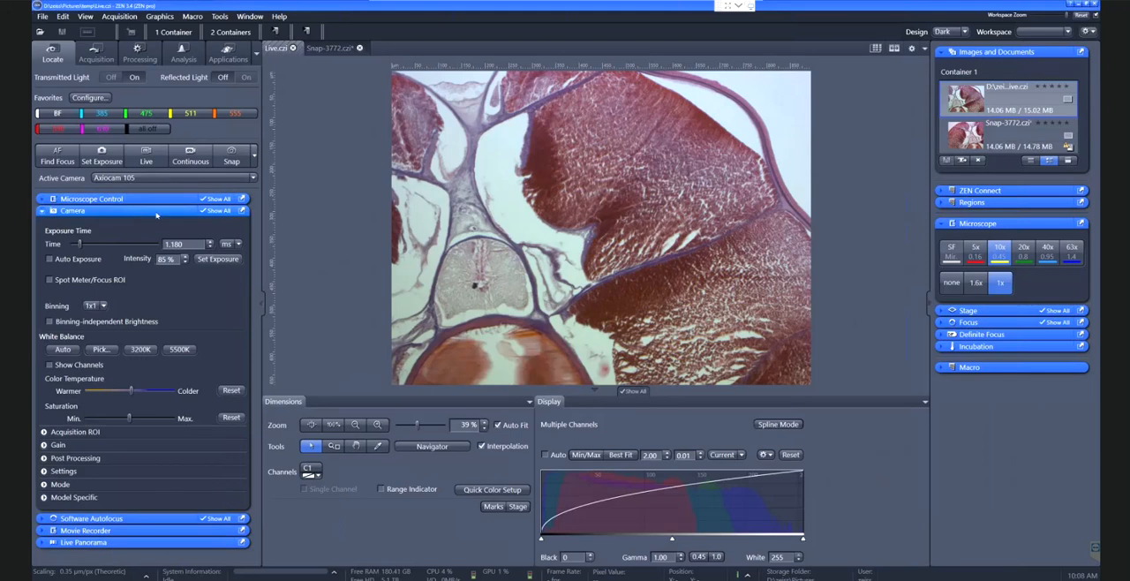
Run the automatic exposure setting on the live image and snap a single image of the tissue section
{"action": "left_click", "coordinate": [146, 154]}
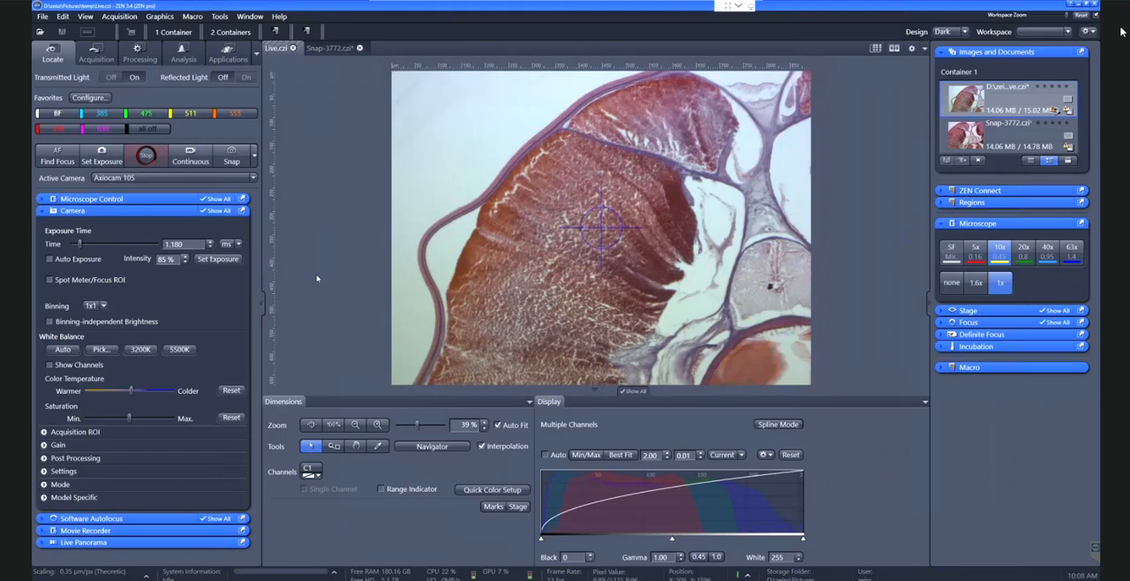
{"action": "left_click", "coordinate": [147, 163]}
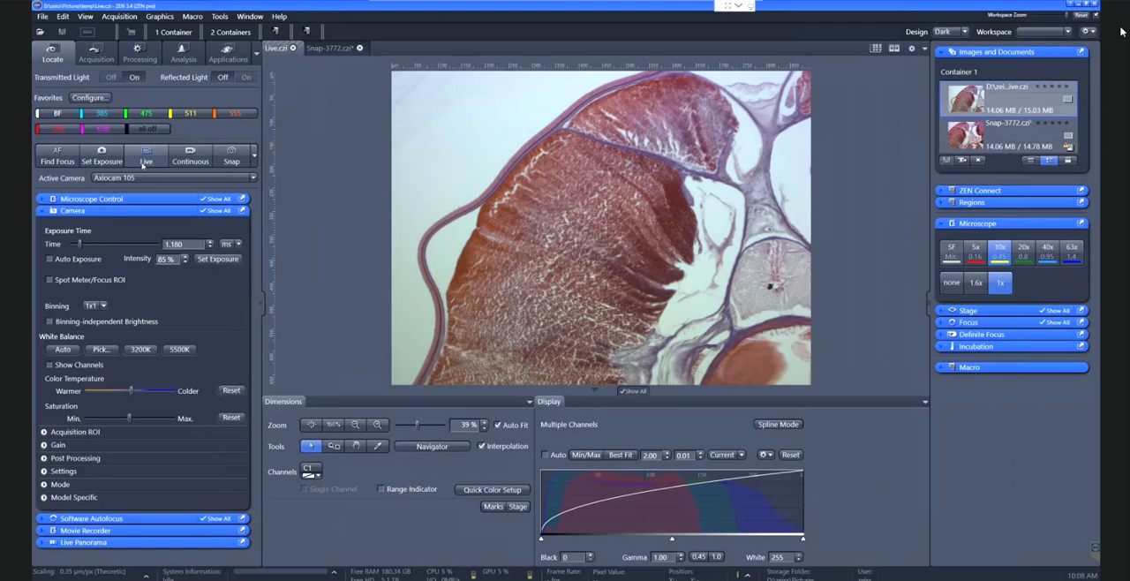
{"action": "left_click", "coordinate": [144, 160]}
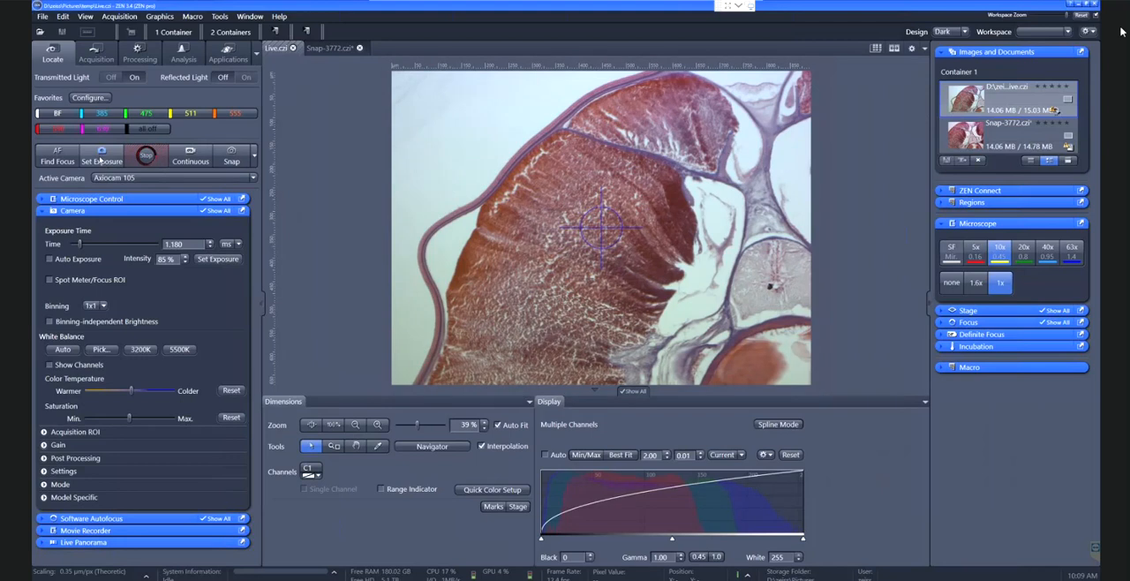
{"action": "left_click", "coordinate": [100, 161]}
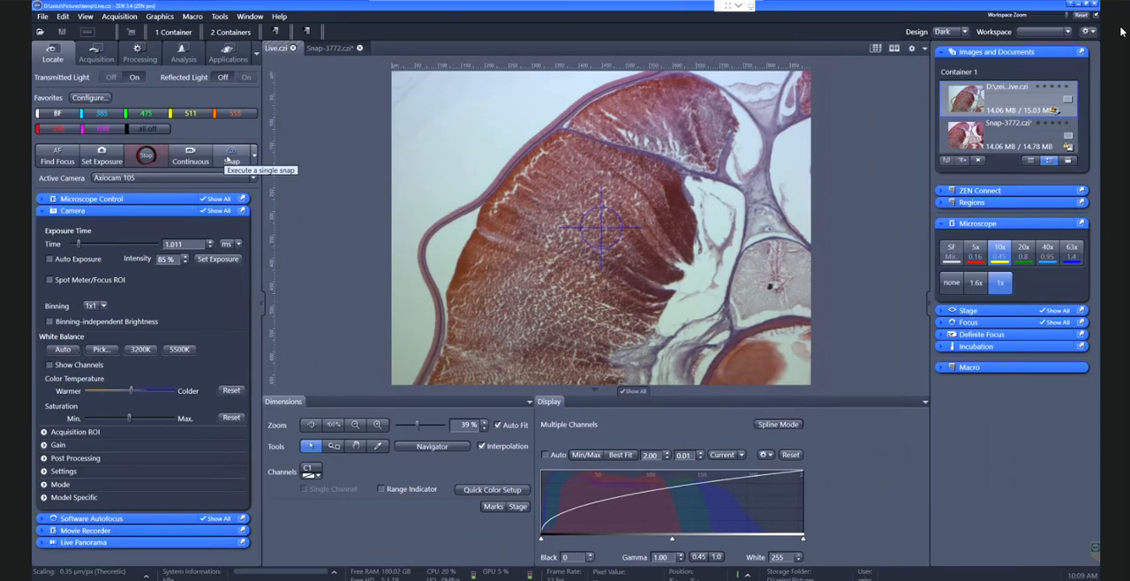
{"action": "left_click", "coordinate": [231, 159]}
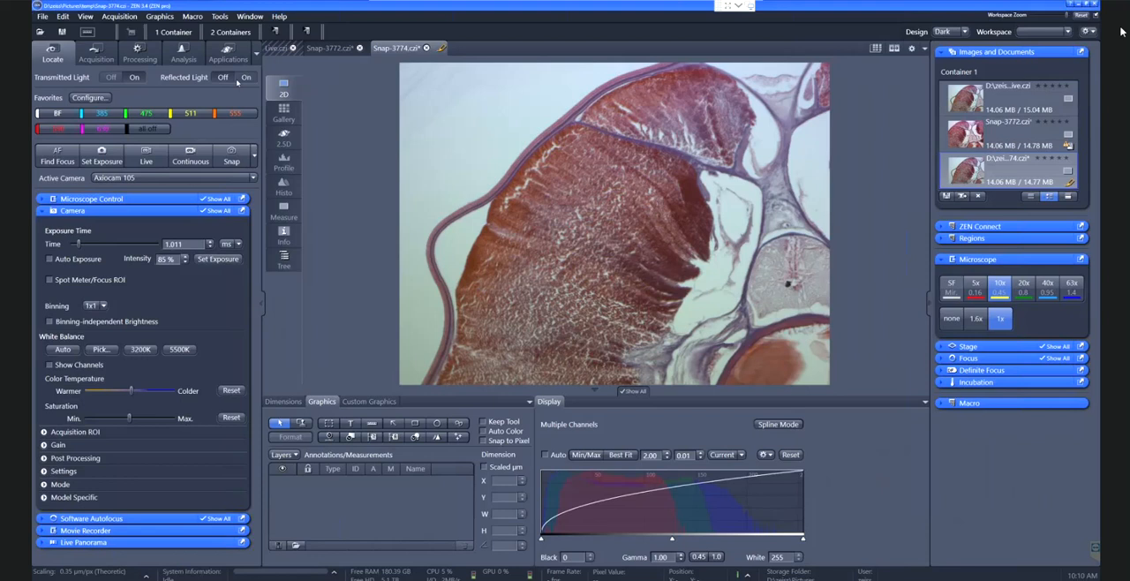
Restart the live image and adjust its display curve with gamma 0.45 and Min/Max scaling, trying Best Fit for comparison
{"action": "left_click", "coordinate": [154, 162]}
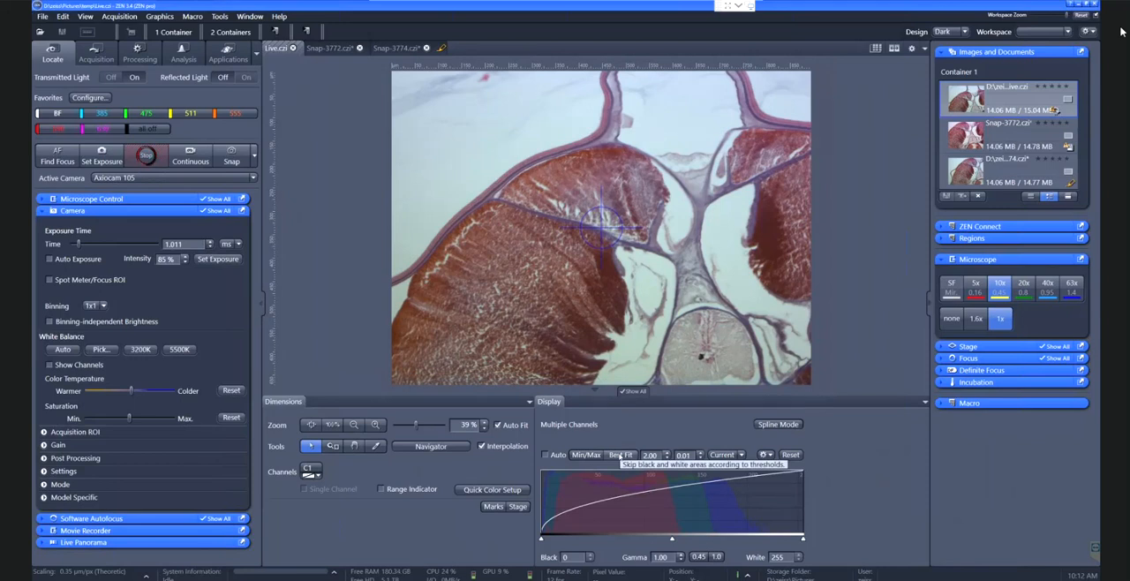
{"action": "left_click", "coordinate": [698, 556]}
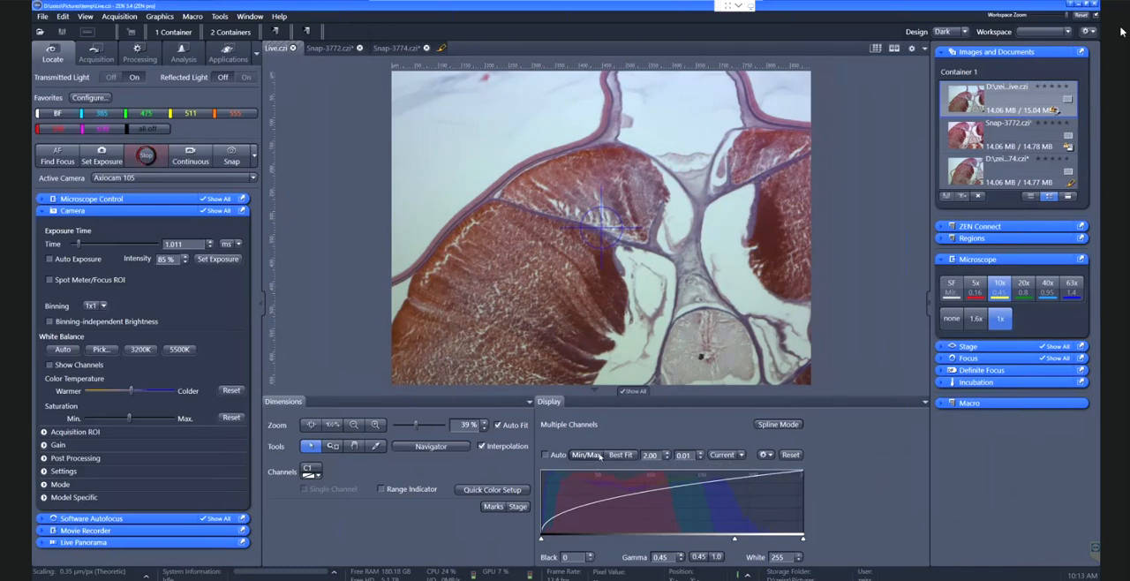
{"action": "left_click", "coordinate": [599, 456]}
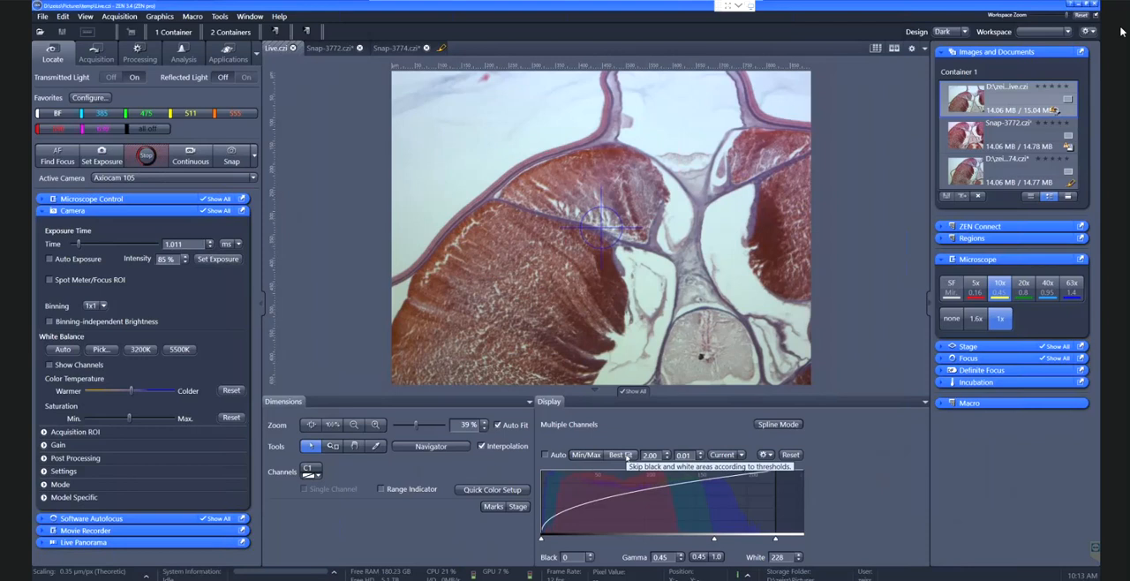
{"action": "left_click", "coordinate": [624, 456]}
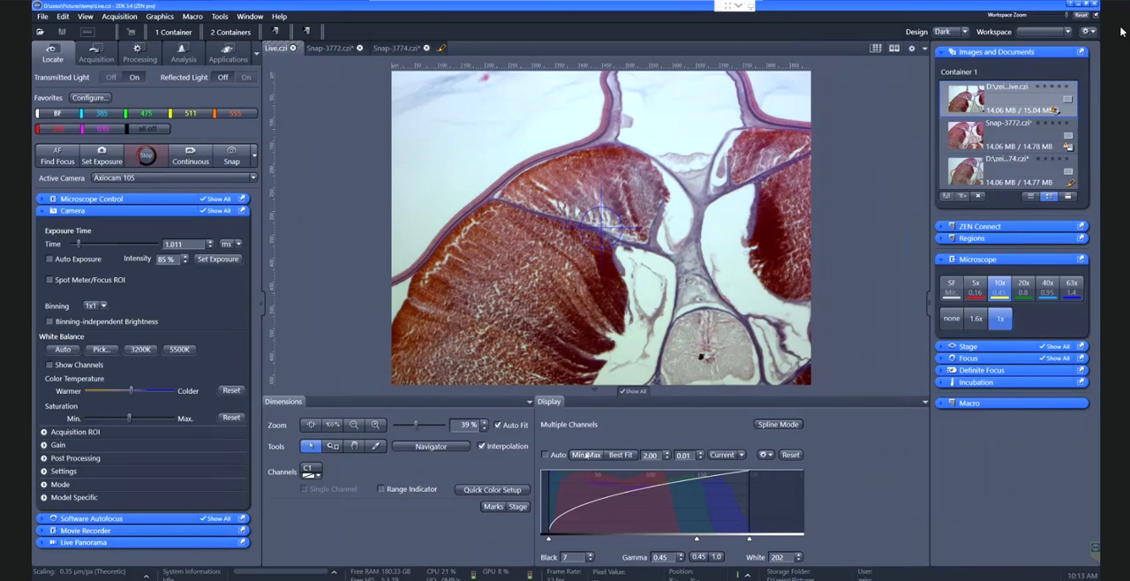
{"action": "left_click", "coordinate": [587, 455]}
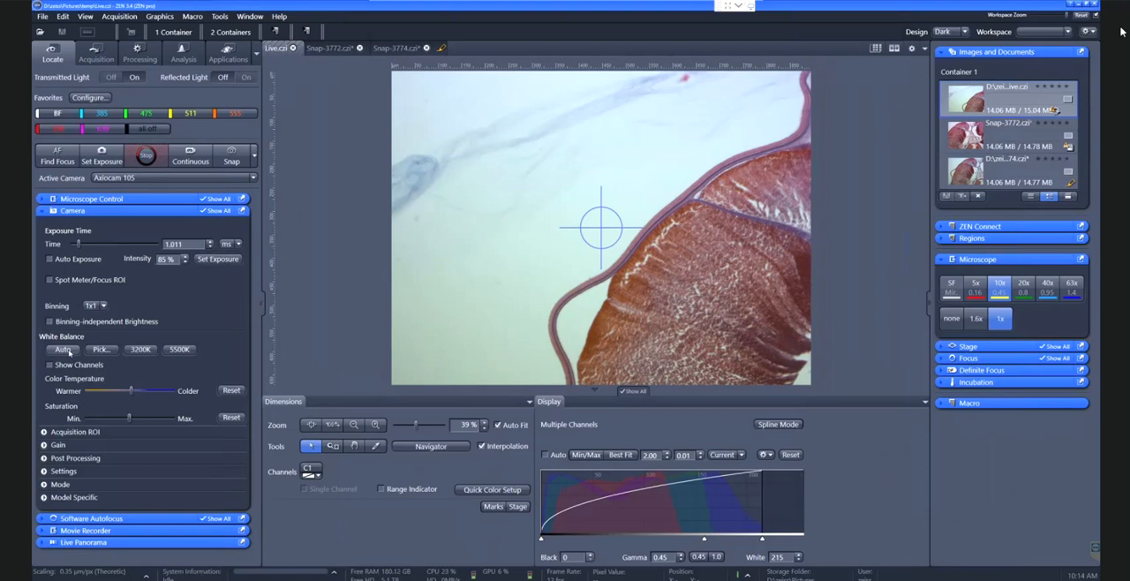
Apply automatic white balance to the camera image and define a Specific shading correction on an empty field of view
{"action": "left_click", "coordinate": [63, 349]}
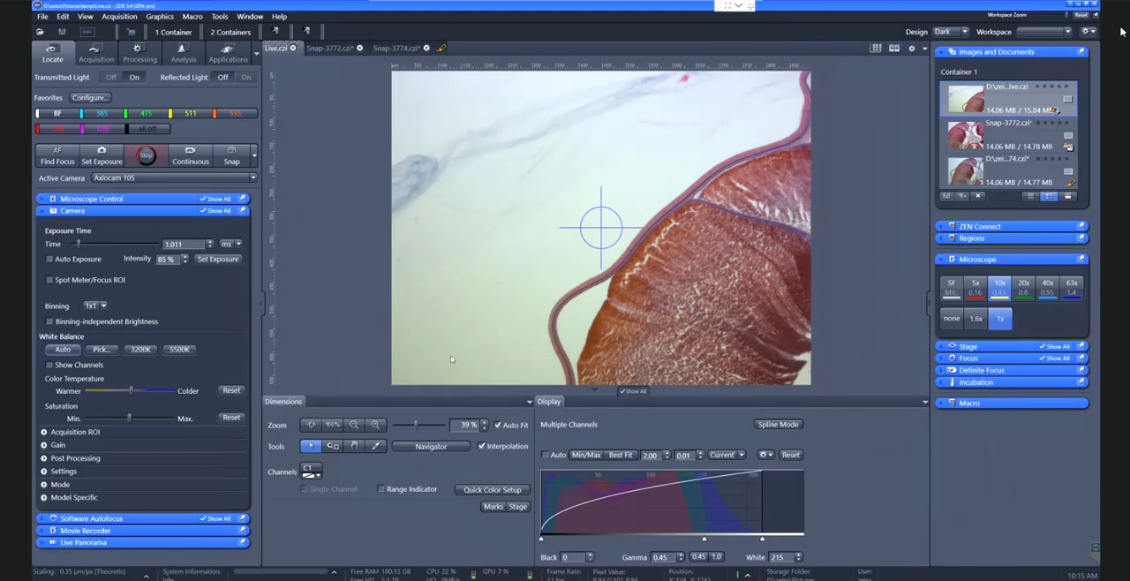
{"action": "left_click", "coordinate": [45, 458]}
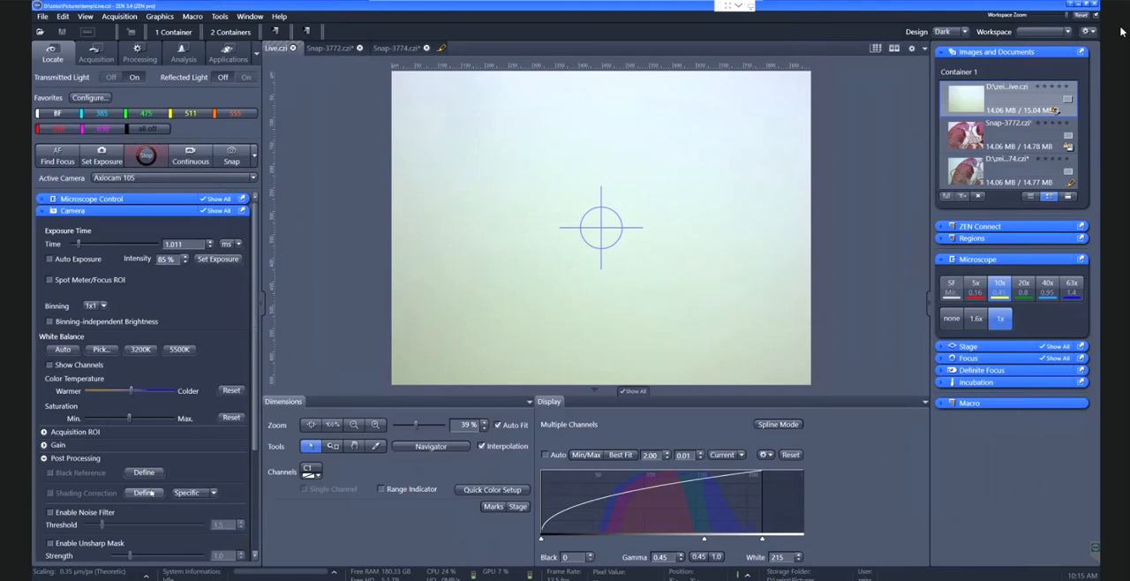
{"action": "left_click", "coordinate": [134, 495]}
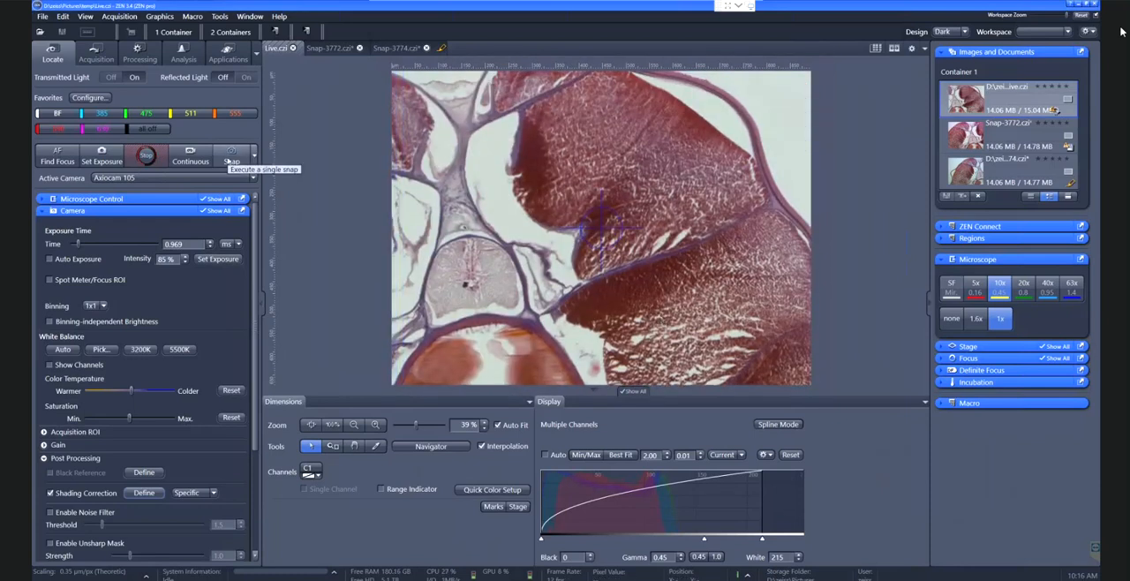
Snap a new image of the tissue section and insert a scale bar stretched to 200 µm
{"action": "left_click", "coordinate": [229, 158]}
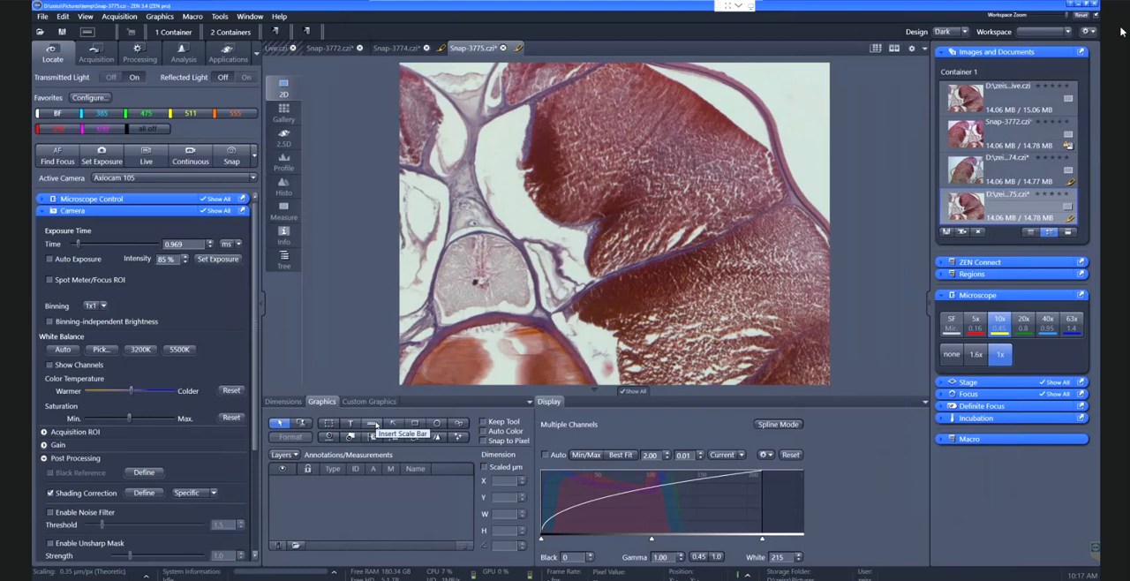
{"action": "left_click", "coordinate": [376, 424]}
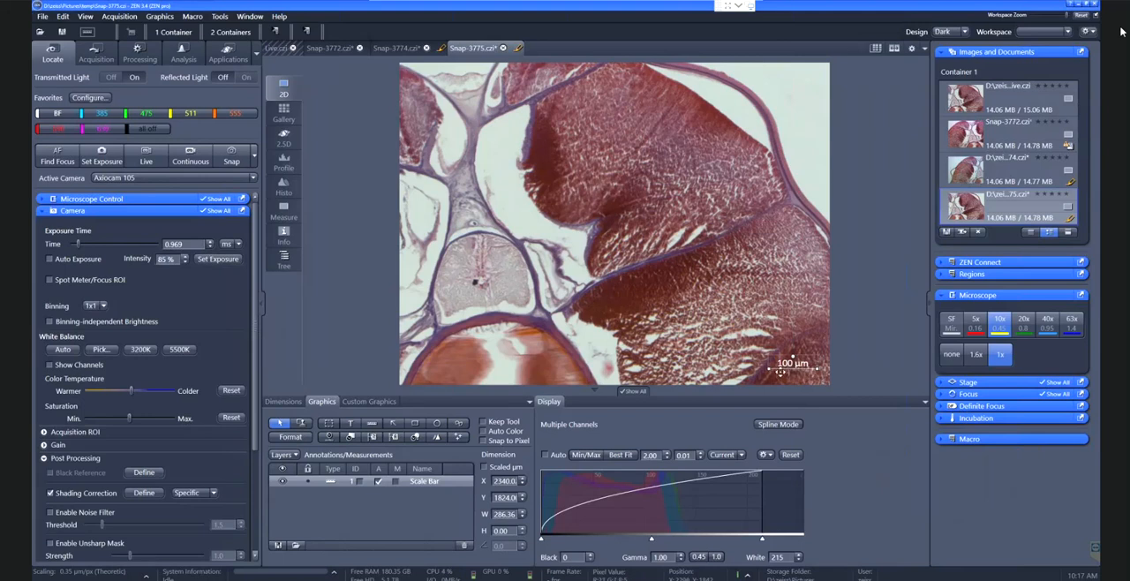
{"action": "left_click_drag", "start_coordinate": [765, 368], "coordinate": [720, 368]}
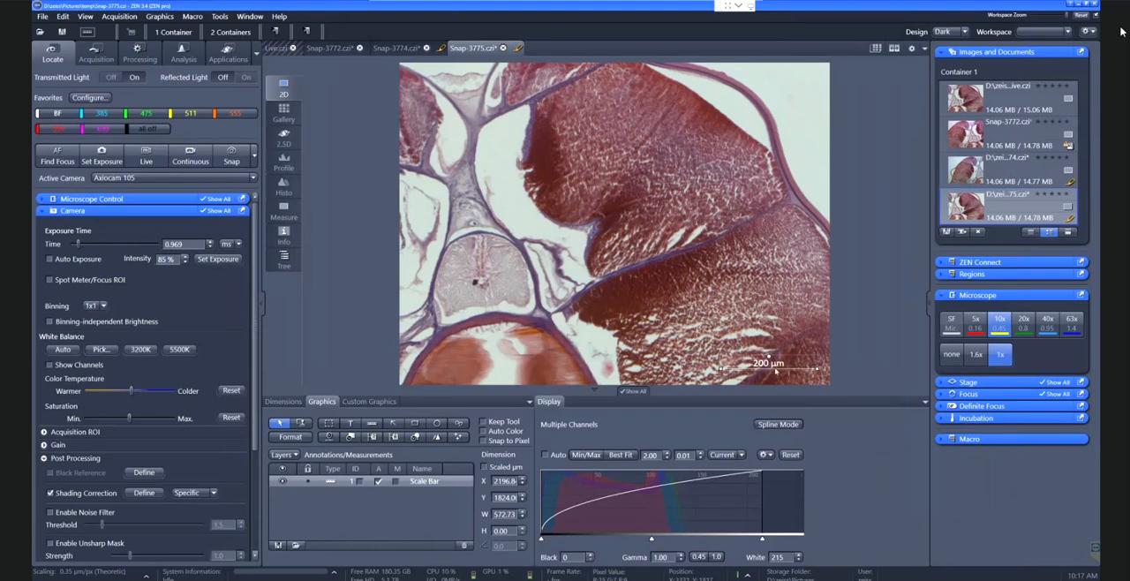
Set the scale bar's text colour to black and move the bar to the bright area near the image's upper edge
{"action": "right_click", "coordinate": [775, 368]}
{"action": "left_click", "coordinate": [799, 324]}
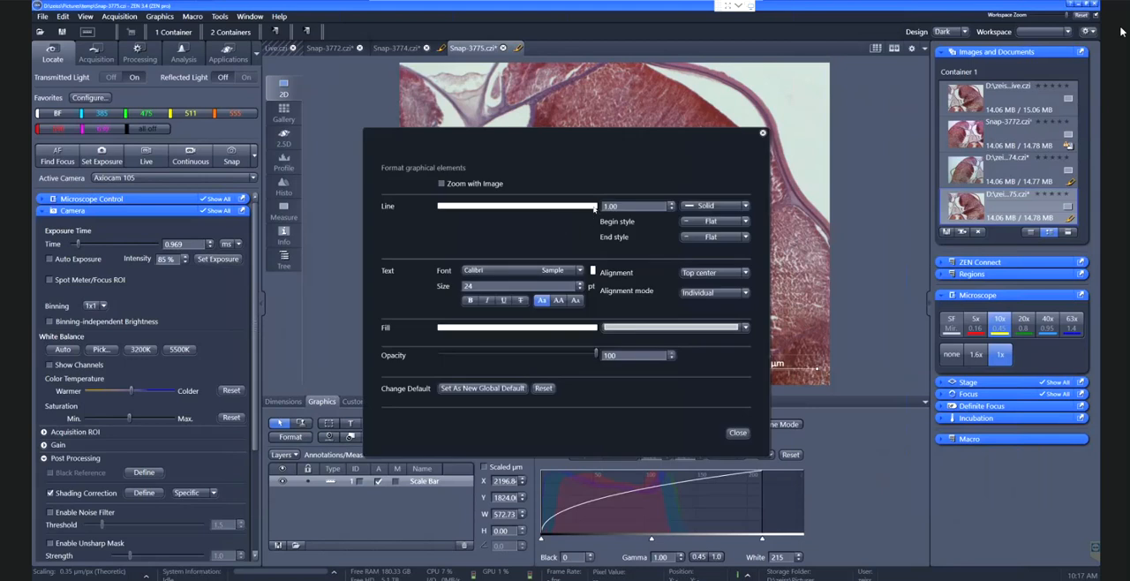
{"action": "left_click", "coordinate": [593, 273]}
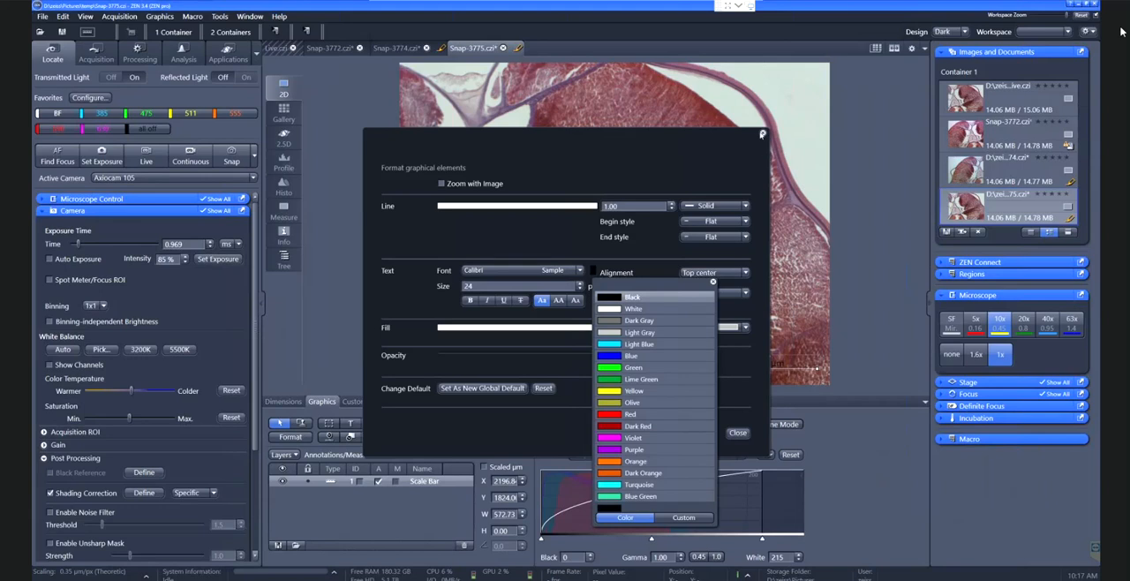
{"action": "left_click", "coordinate": [761, 134]}
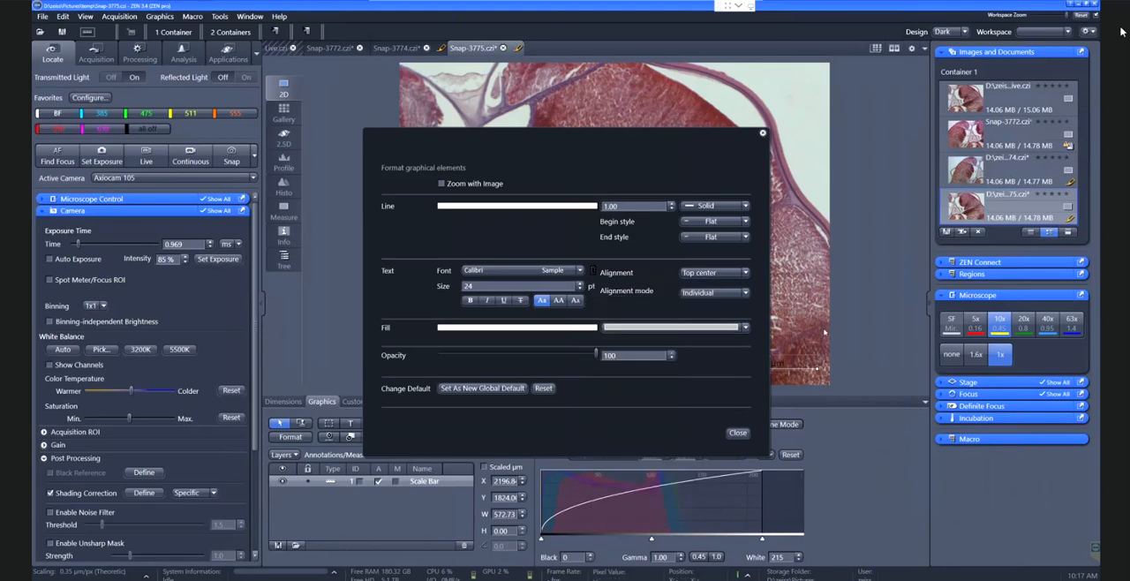
{"action": "left_click", "coordinate": [737, 433]}
{"action": "left_click_drag", "start_coordinate": [763, 362], "coordinate": [719, 100]}
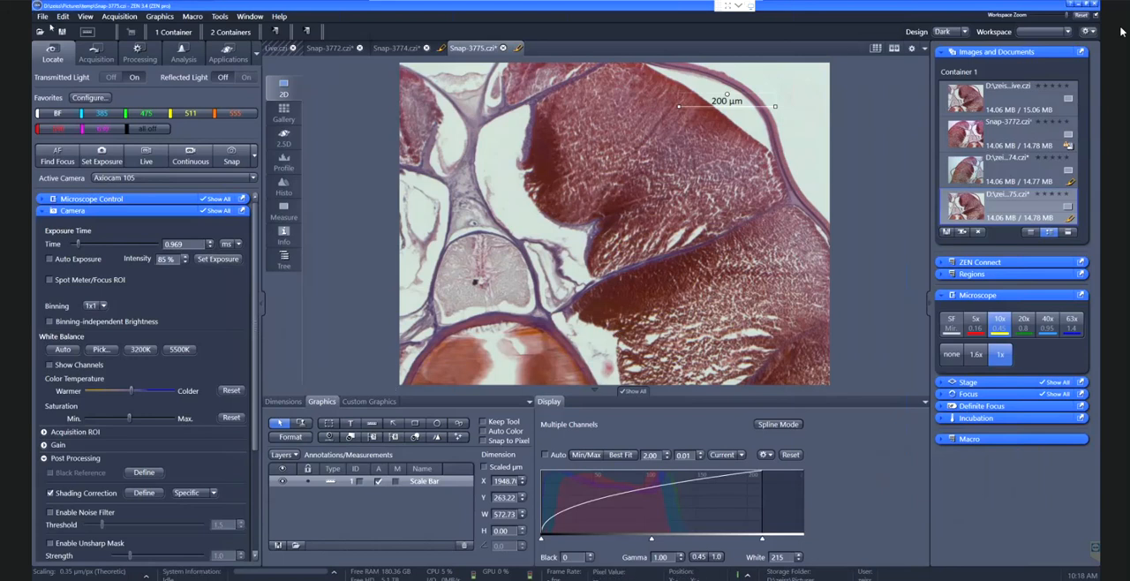
Save the image with the scale bar as a CZI file named Snap-3775 on the Desktop
{"action": "left_click", "coordinate": [42, 17]}
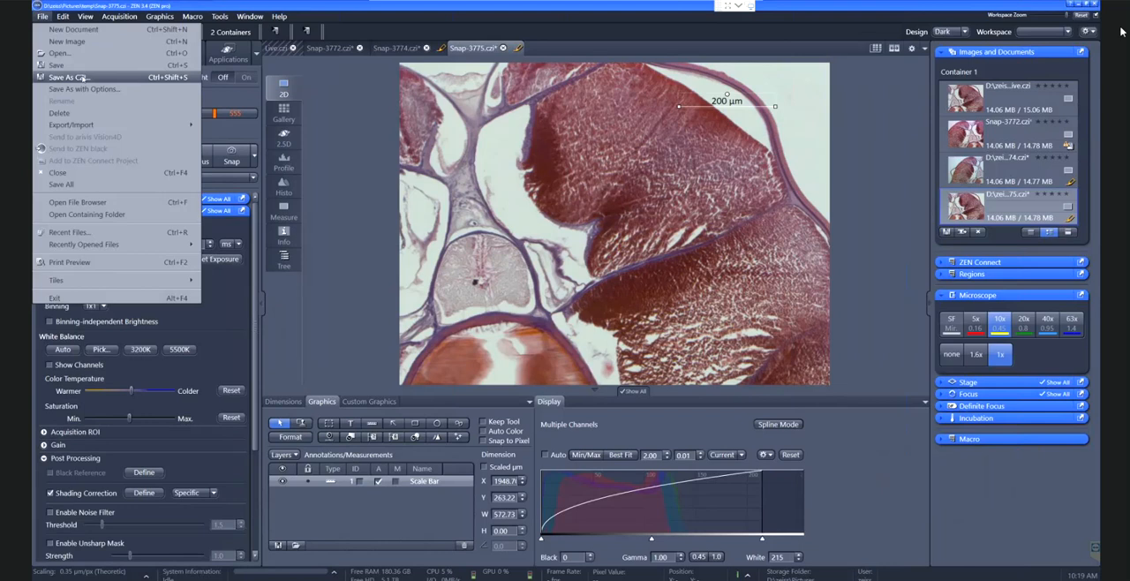
{"action": "left_click", "coordinate": [82, 77]}
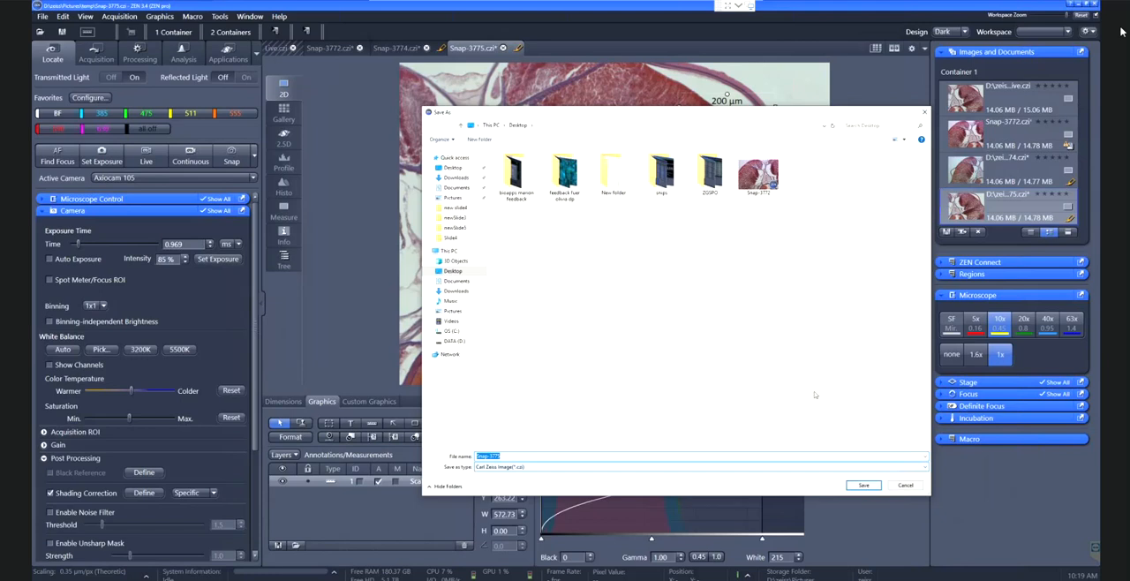
{"action": "left_click", "coordinate": [864, 485]}
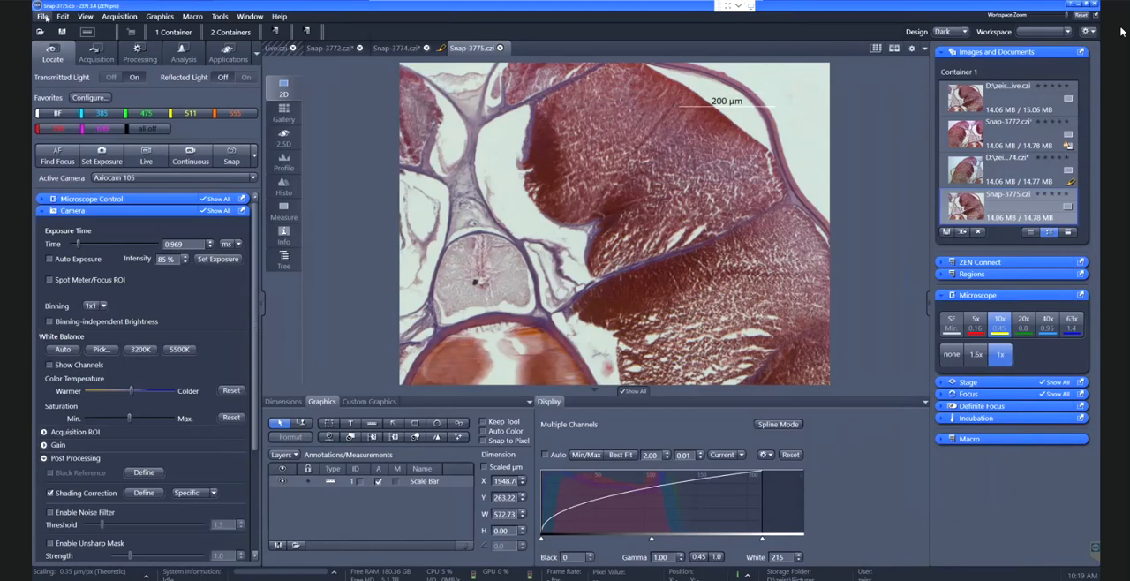
Export the Snap-3775 image to the Desktop as a JPEG with burned-in annotations, quality 95 and 100 % size
{"action": "left_click", "coordinate": [42, 17]}
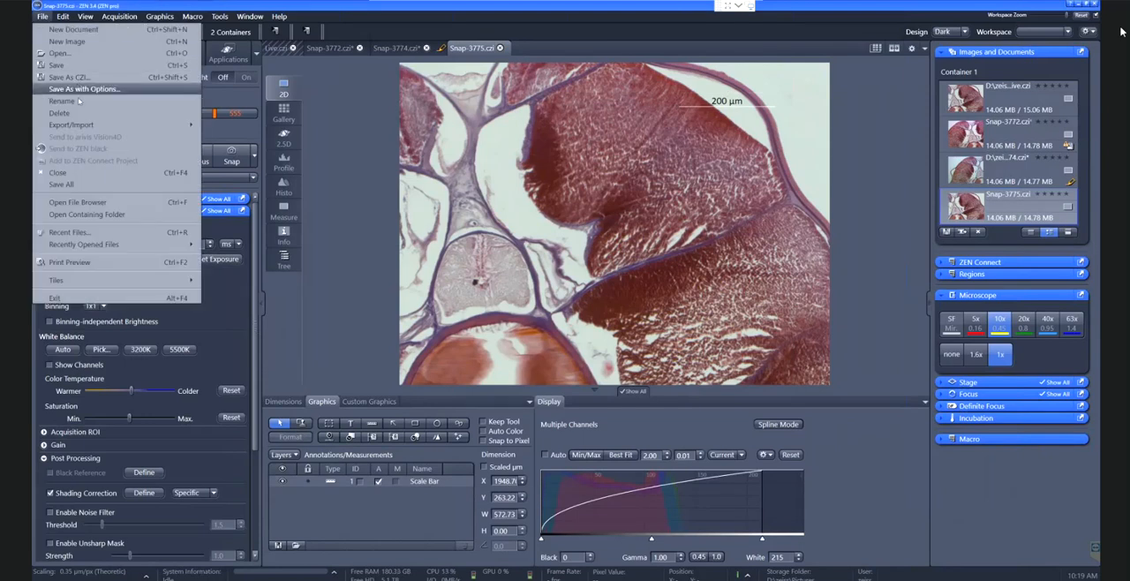
{"action": "mouse_move", "coordinate": [79, 127]}
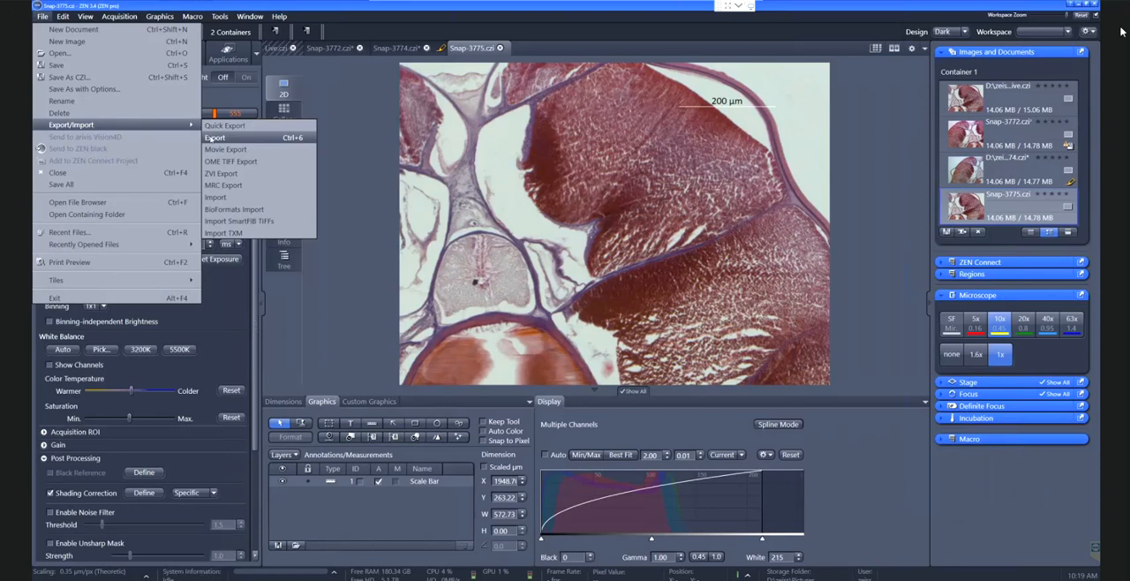
{"action": "left_click", "coordinate": [214, 137]}
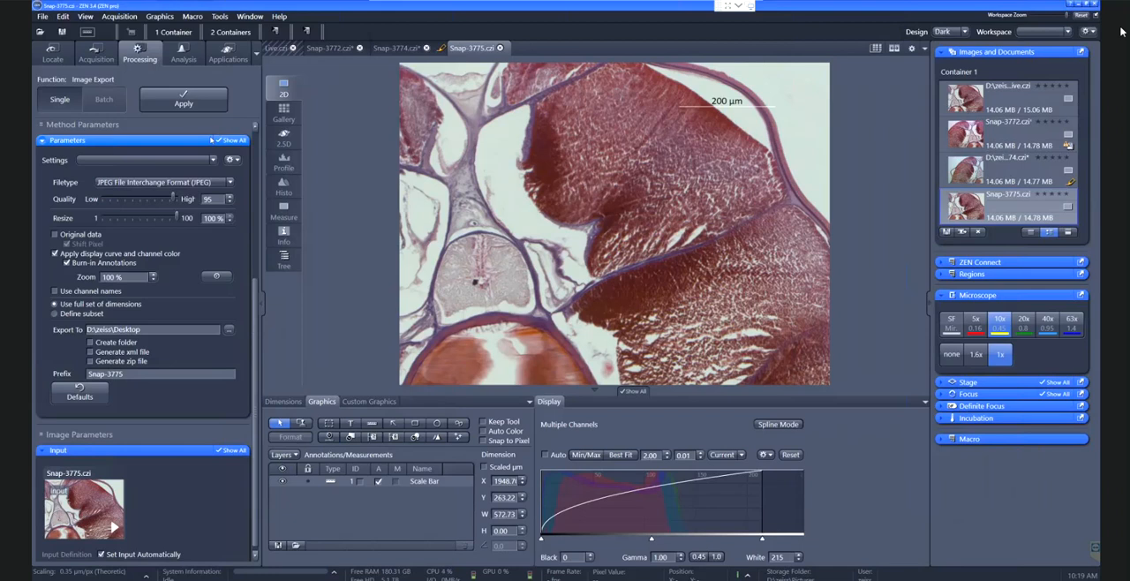
{"action": "left_click", "coordinate": [67, 262]}
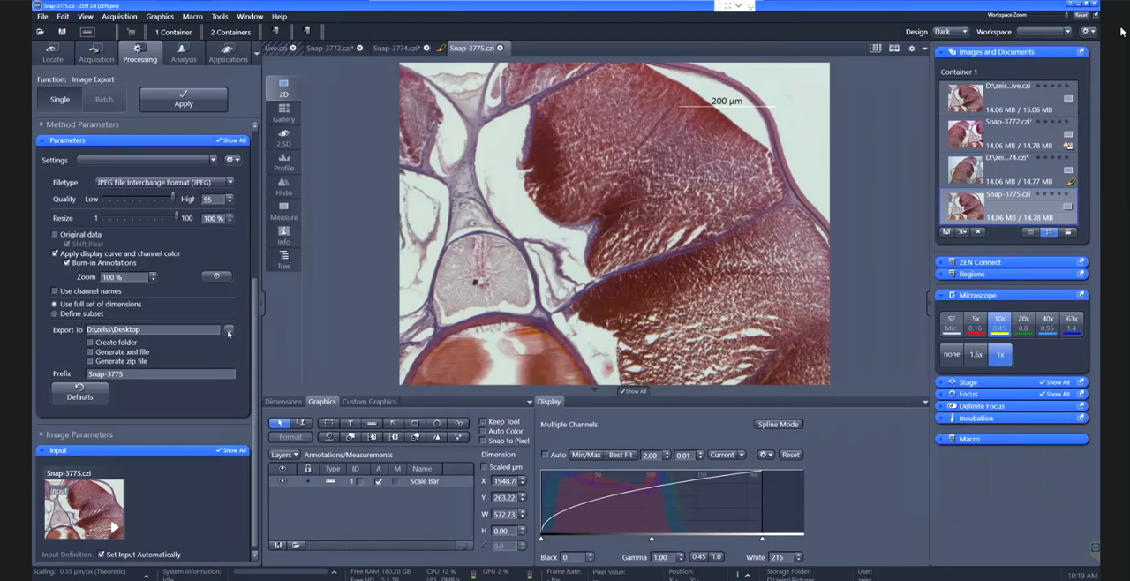
{"action": "left_click", "coordinate": [195, 103]}
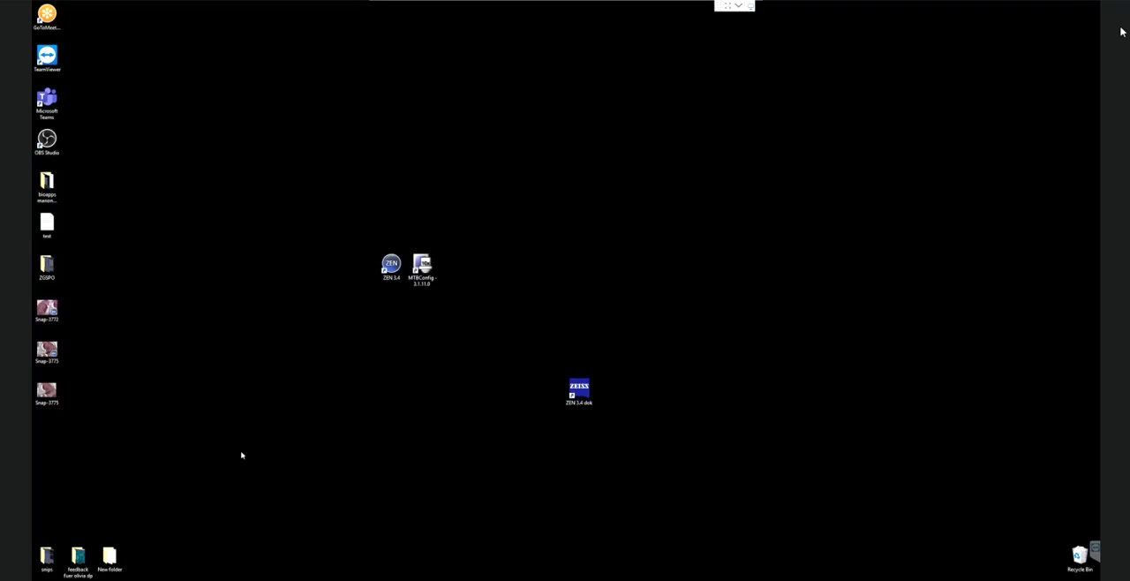
Open the exported Snap-3775 JPEG from the desktop to check its scale bar, and return to ZEN
{"action": "double_click", "coordinate": [43, 400]}
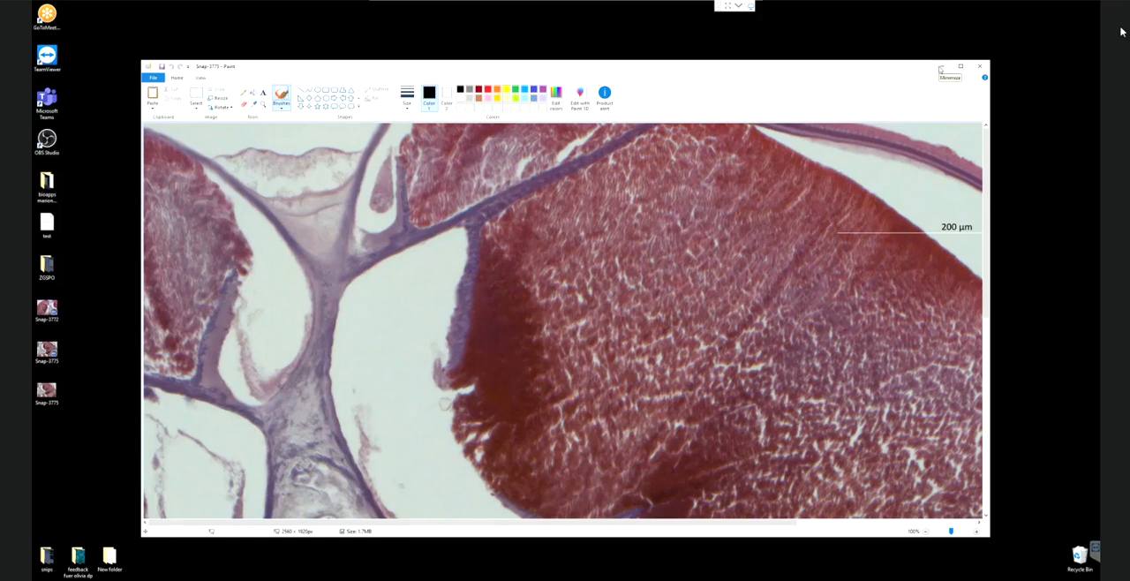
{"action": "left_click", "coordinate": [941, 67]}
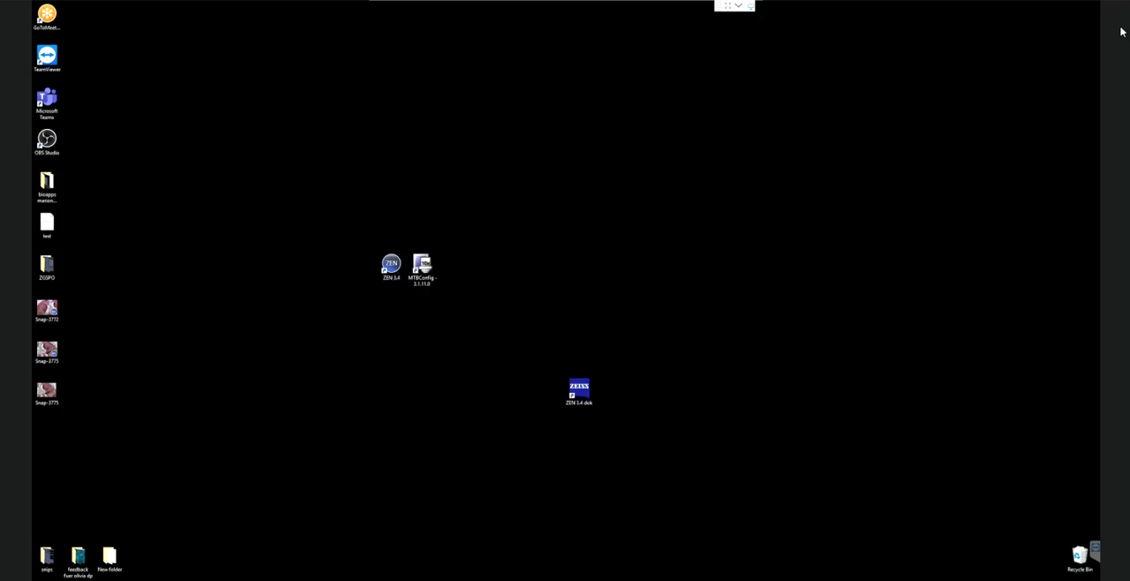
{"action": "left_click", "coordinate": [314, 579]}
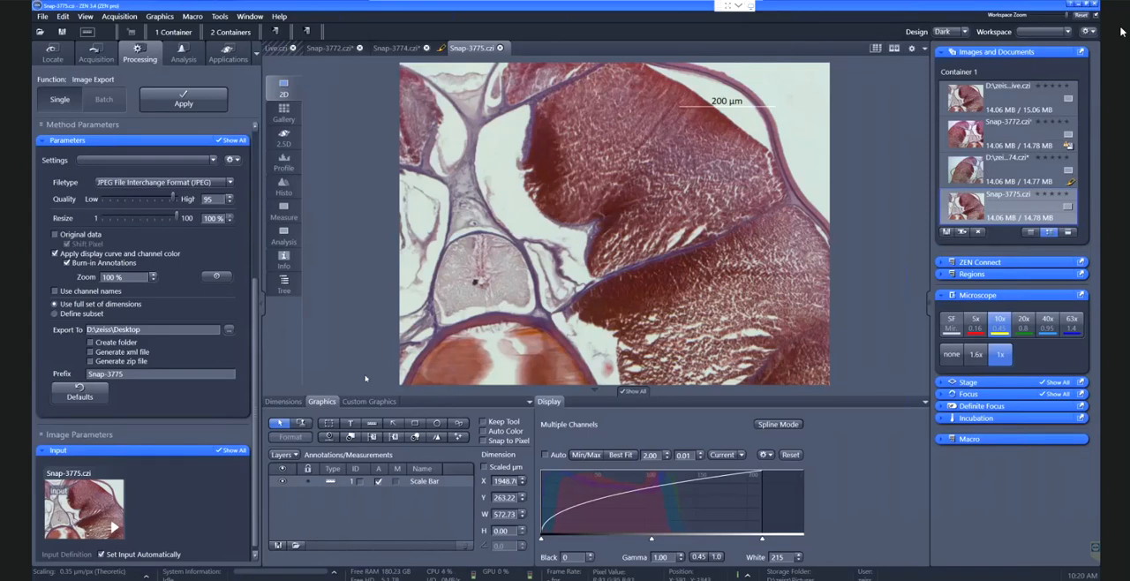
Check the active scaling of the image, including its objective, camera and camera adapter entries, and close the scaling details
{"action": "left_click", "coordinate": [149, 138]}
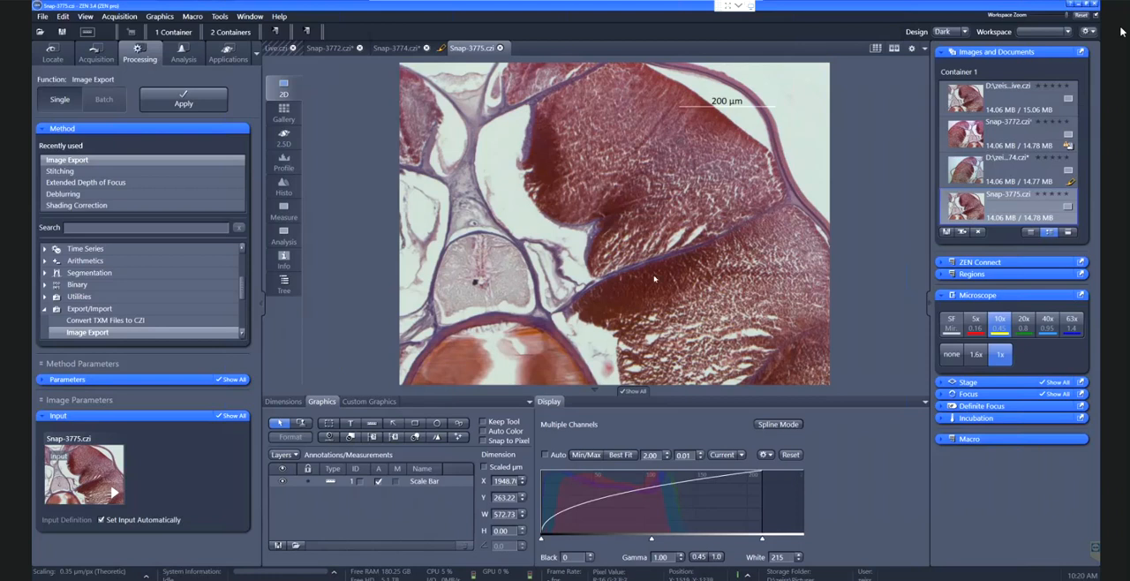
{"action": "left_click", "coordinate": [146, 575]}
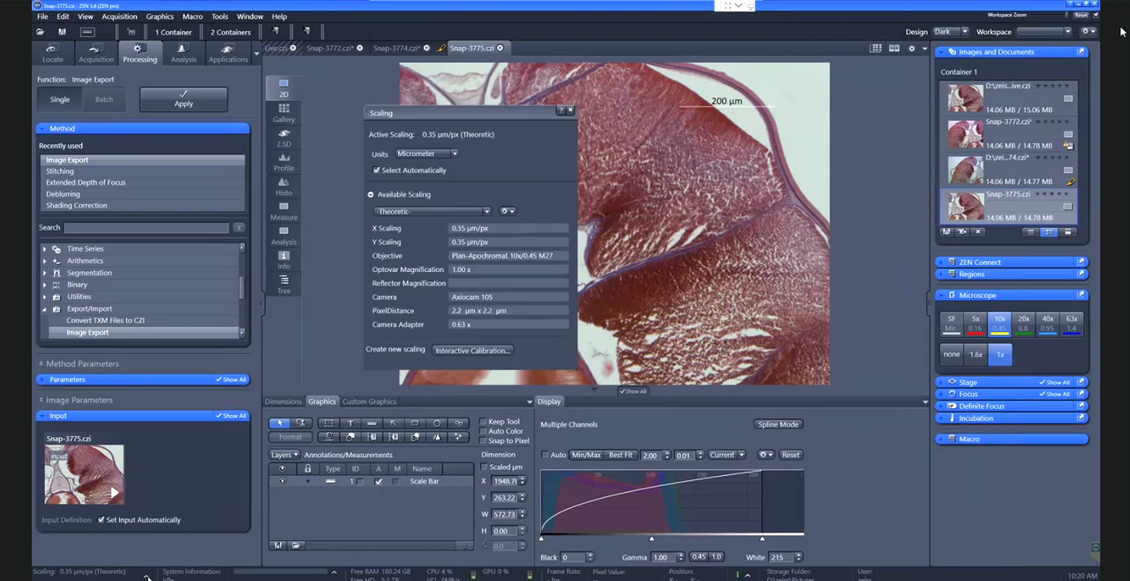
{"action": "left_click_drag", "start_coordinate": [422, 114], "coordinate": [472, 84]}
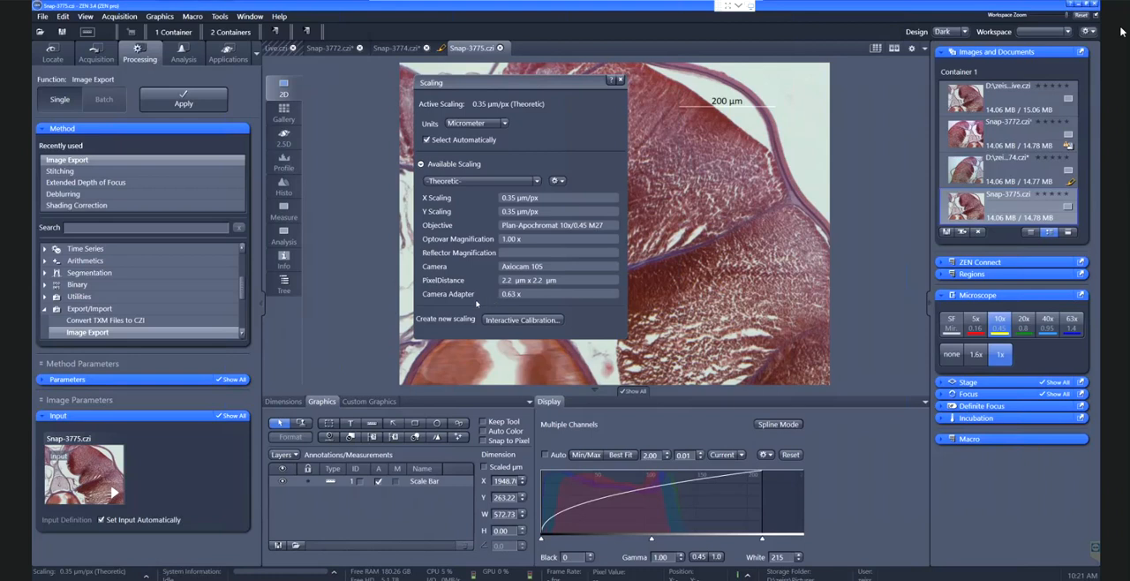
{"action": "left_click", "coordinate": [621, 80]}
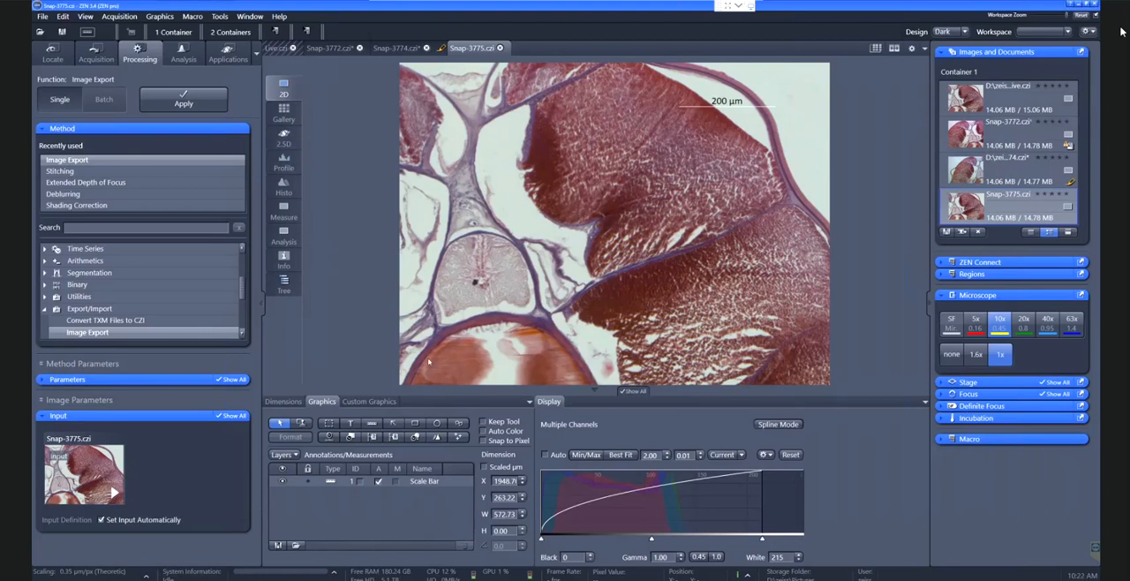
Review the file, dimension and acquisition metadata of Snap-3775, and return to the 2D view
{"action": "left_click", "coordinate": [283, 260]}
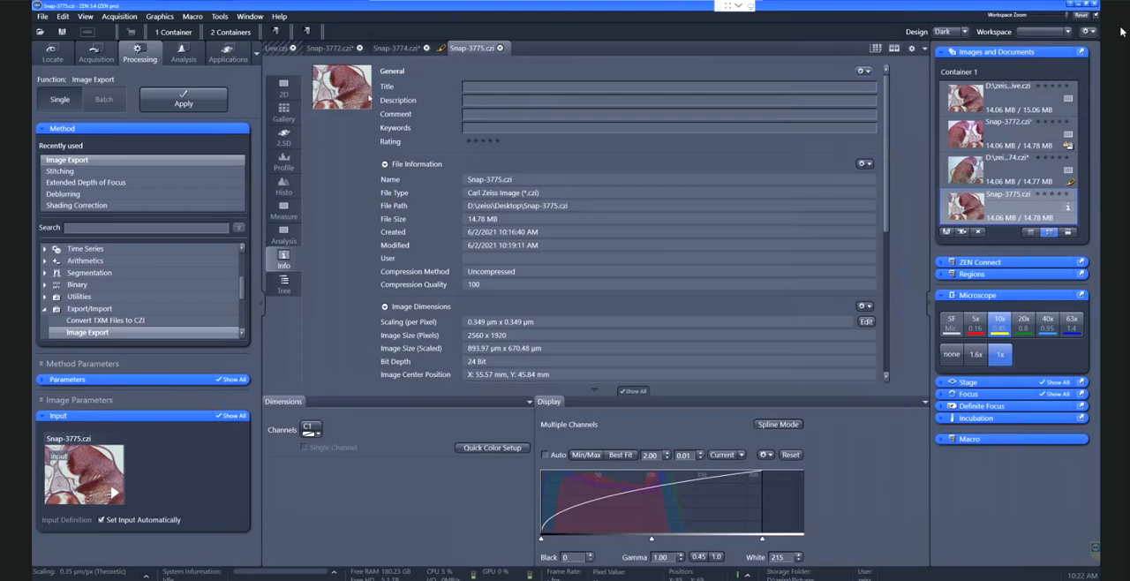
{"action": "left_click_drag", "start_coordinate": [887, 157], "coordinate": [888, 285]}
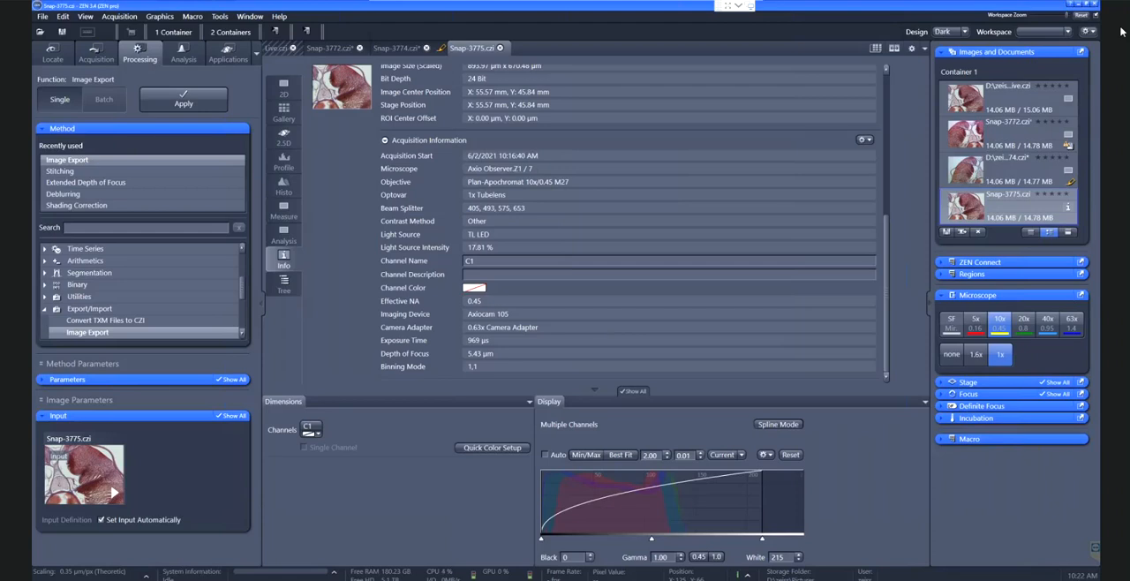
{"action": "left_click", "coordinate": [285, 92]}
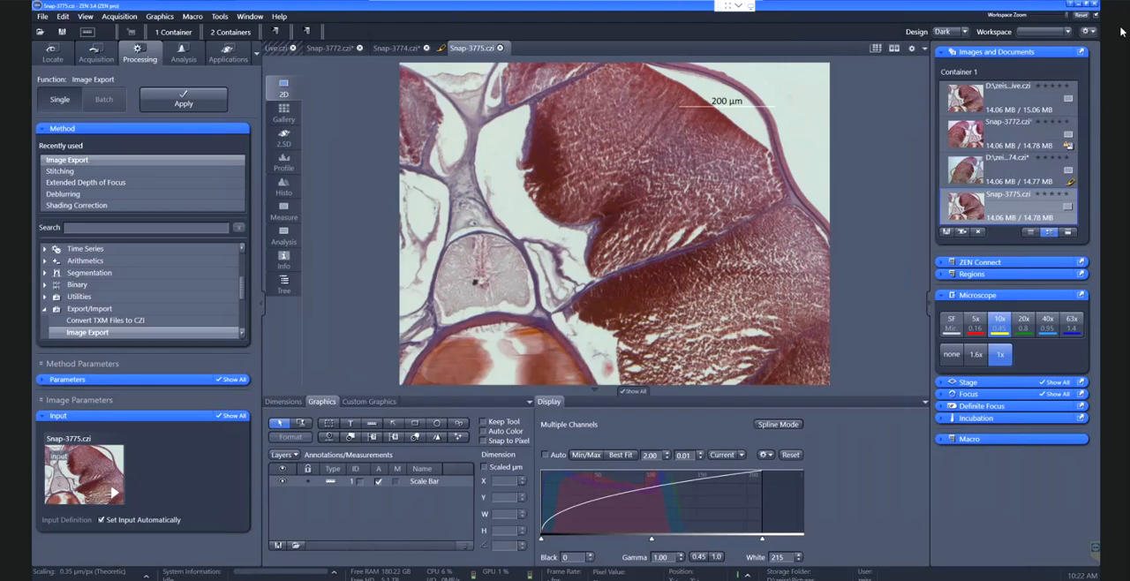
Reopen the scaling details to review the theoretic scaling and the interactive calibration option, and close them
{"action": "left_click", "coordinate": [147, 575]}
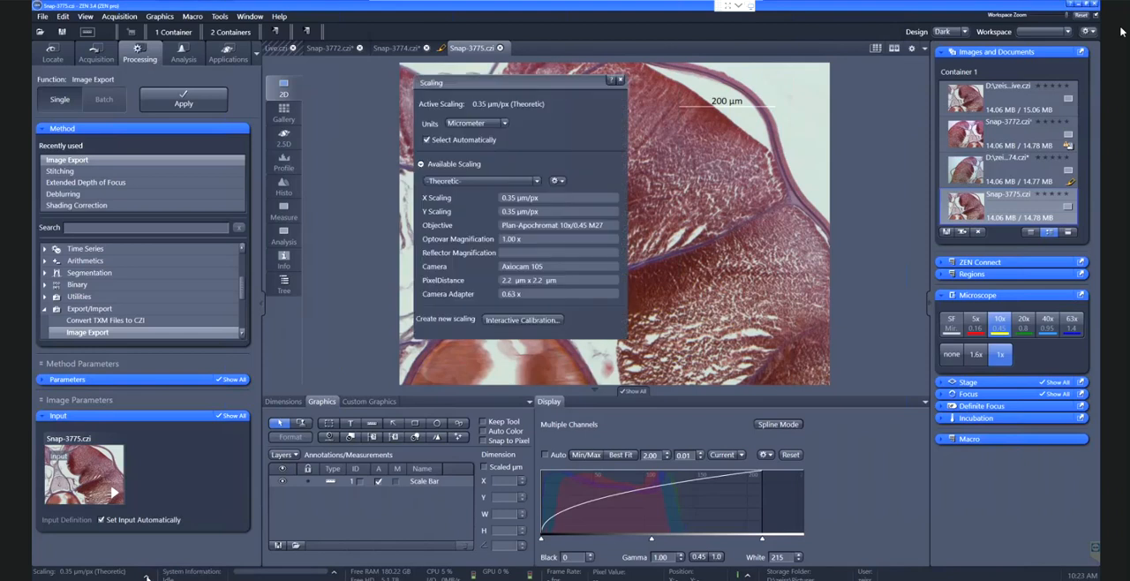
{"action": "left_click_drag", "start_coordinate": [546, 92], "coordinate": [533, 136]}
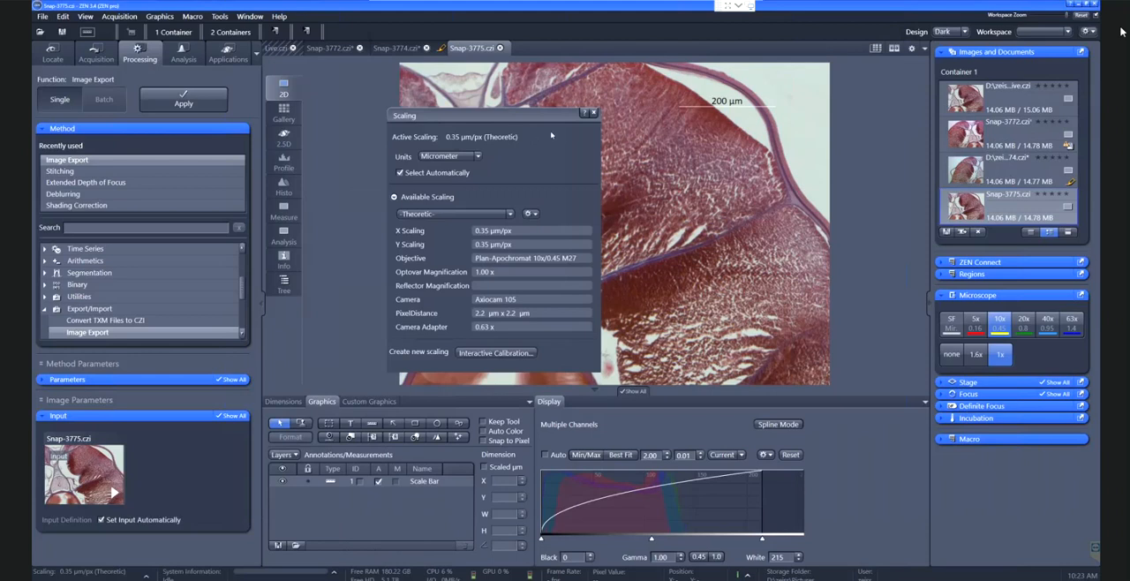
{"action": "left_click", "coordinate": [594, 115]}
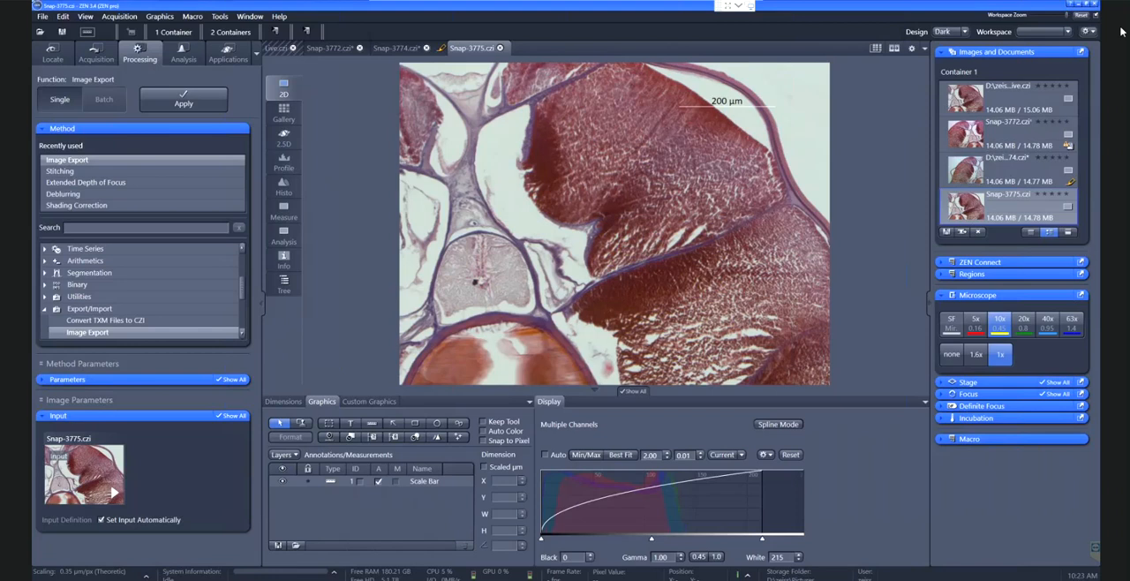
Return to the Locate settings, make Axiocam 702 the active camera and switch off the transmitted light
{"action": "left_click", "coordinate": [97, 53]}
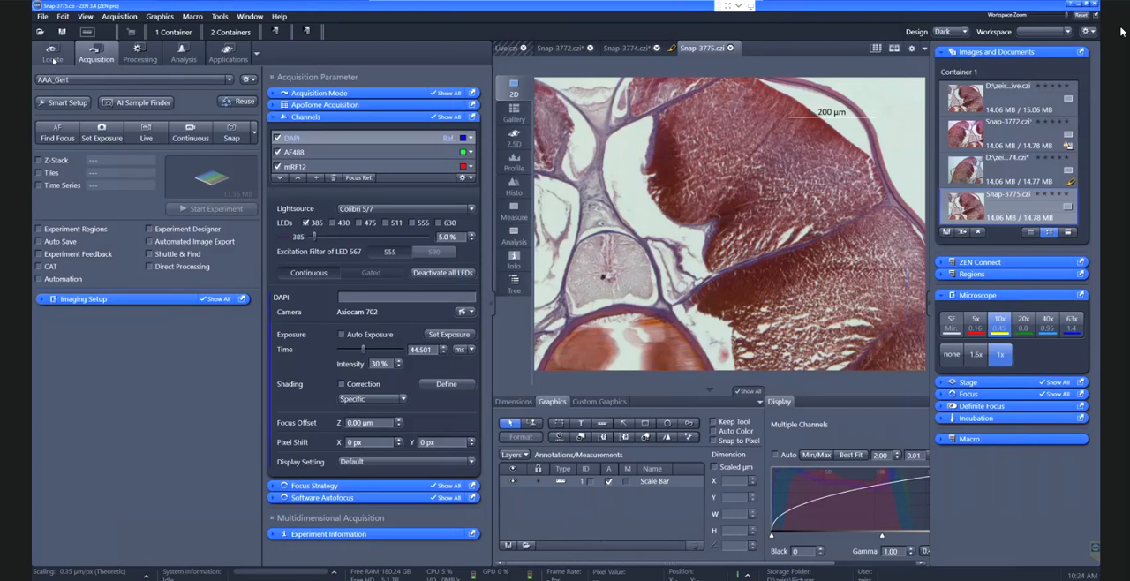
{"action": "left_click", "coordinate": [53, 58]}
{"action": "left_click", "coordinate": [104, 212]}
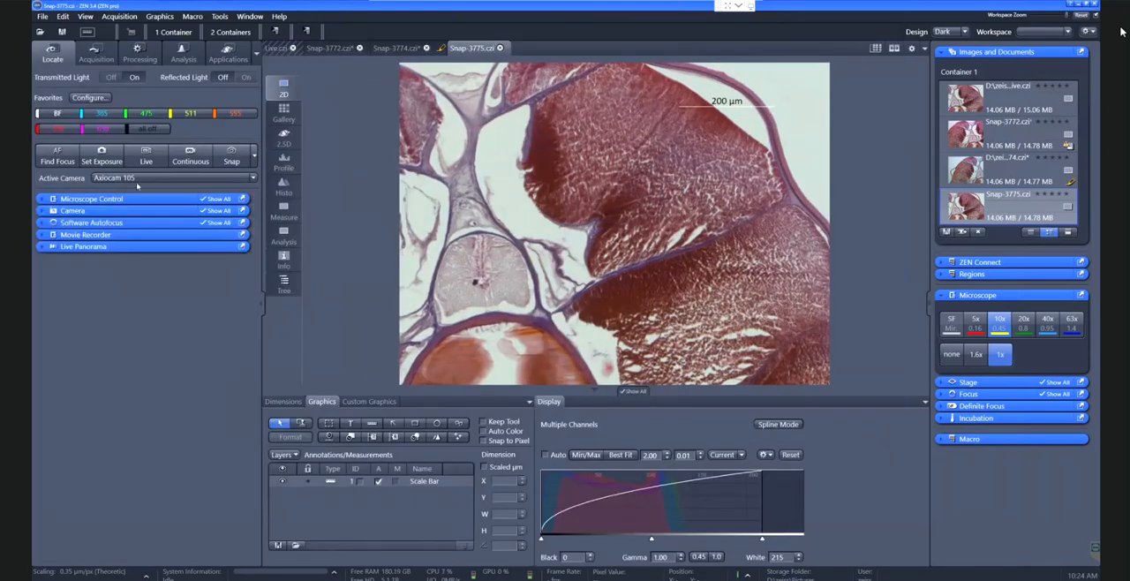
{"action": "left_click", "coordinate": [141, 177]}
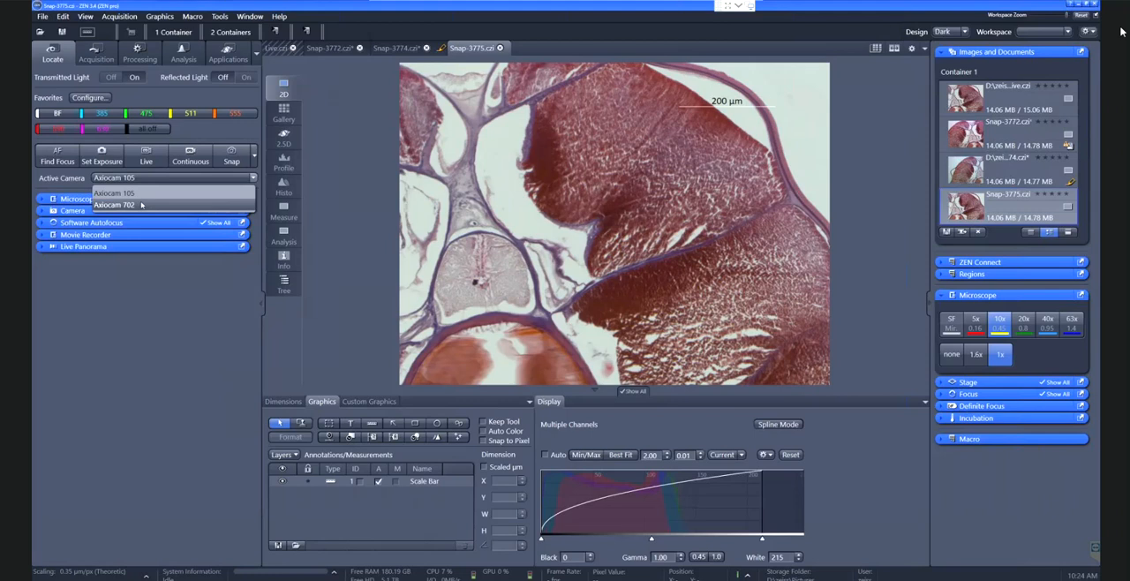
{"action": "left_click", "coordinate": [141, 204]}
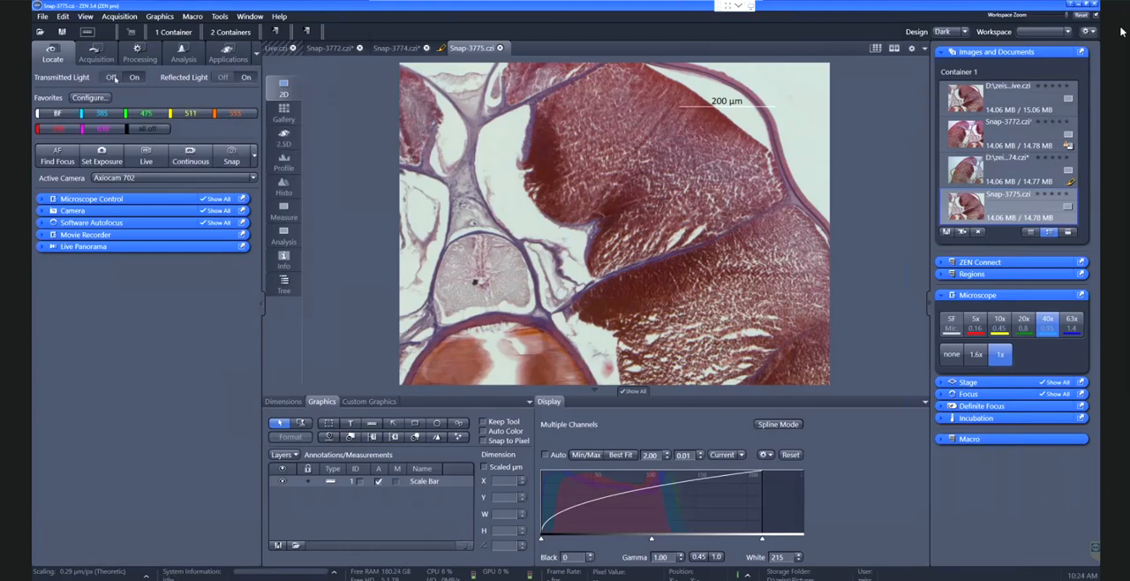
{"action": "left_click", "coordinate": [110, 78]}
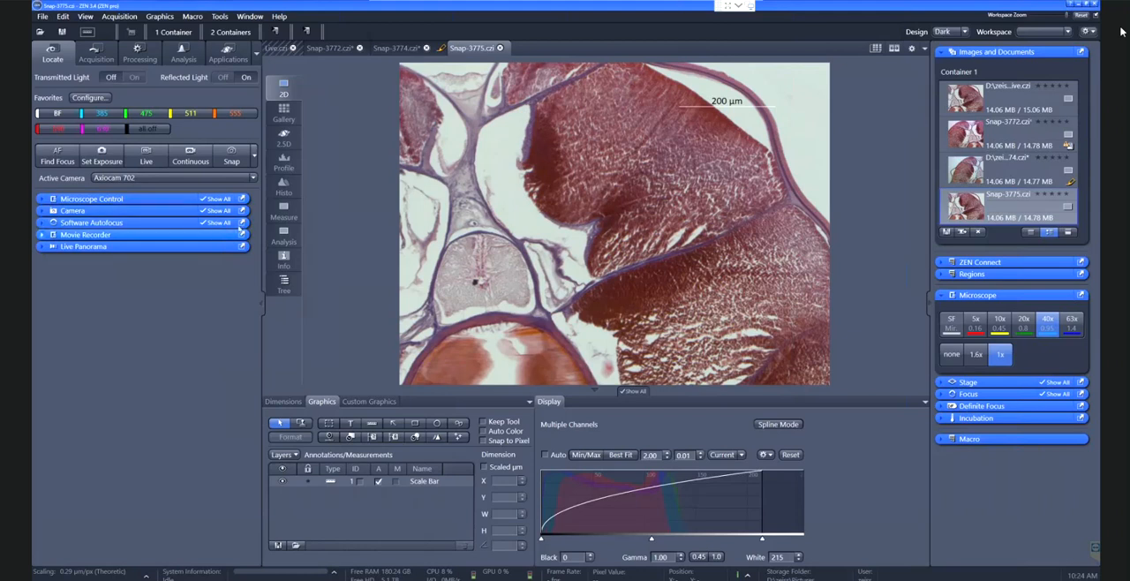
Direct the microscope's light path to the eyepieces (100% VIS) and collapse the microscope control diagram
{"action": "left_click", "coordinate": [149, 199]}
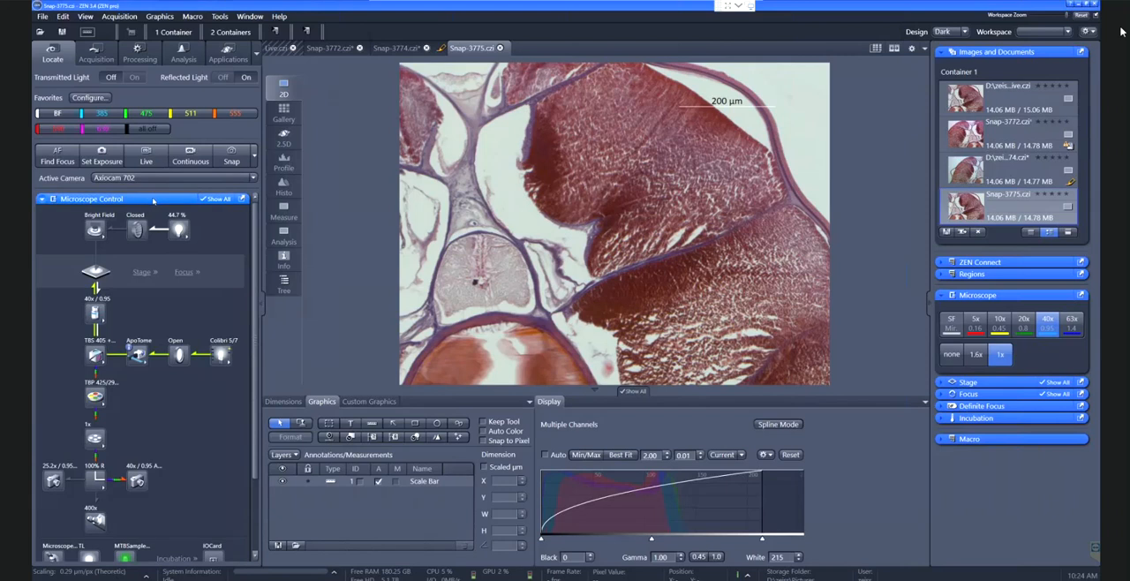
{"action": "left_click", "coordinate": [98, 520]}
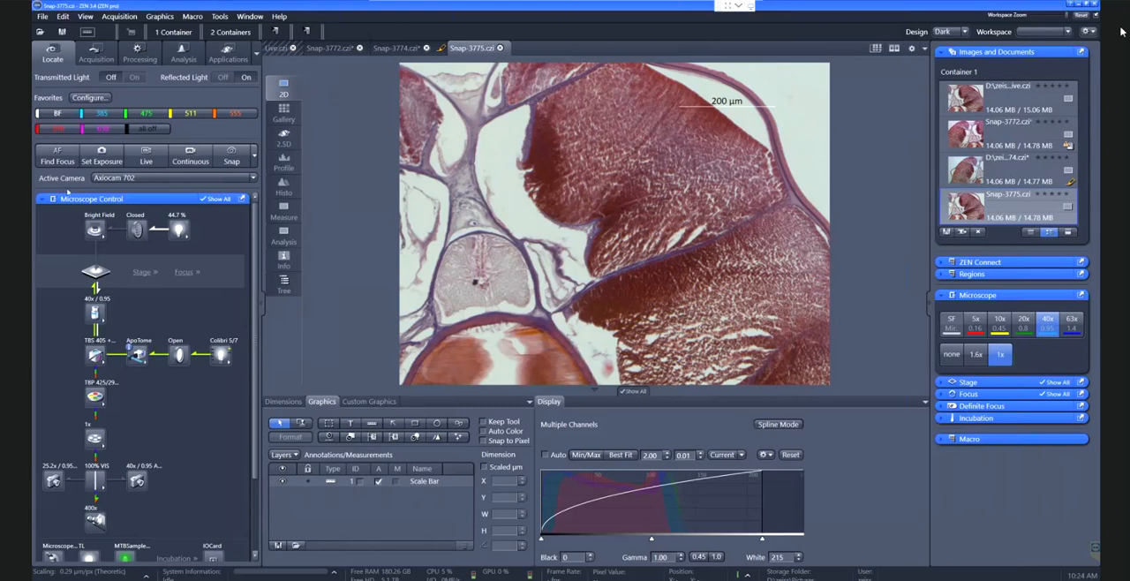
{"action": "left_click", "coordinate": [68, 197]}
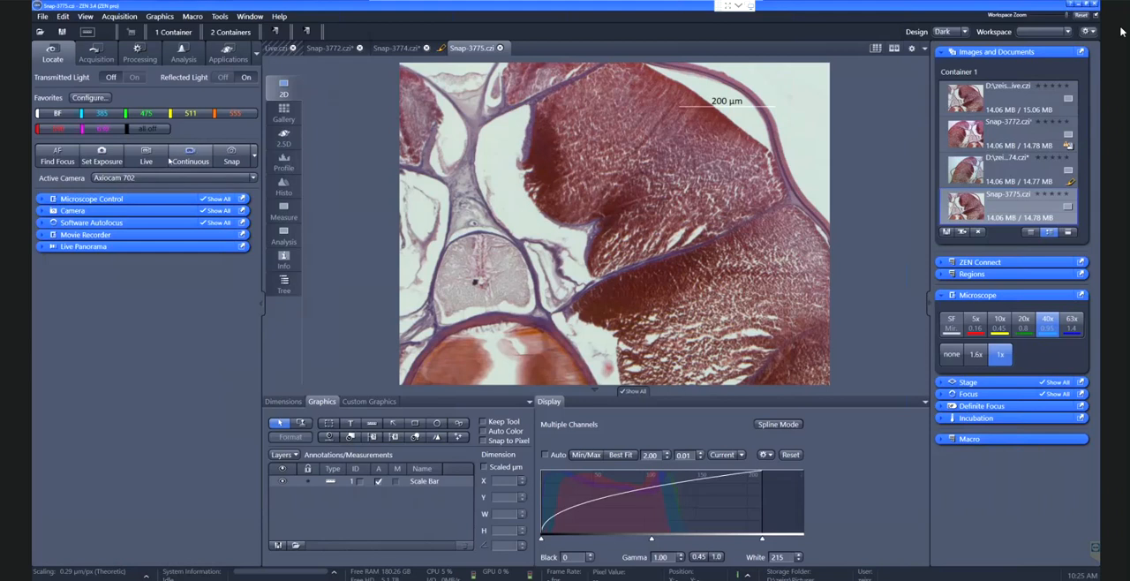
Start the live view of the fluorescence sample and display the camera settings with only the basic options
{"action": "left_click", "coordinate": [140, 161]}
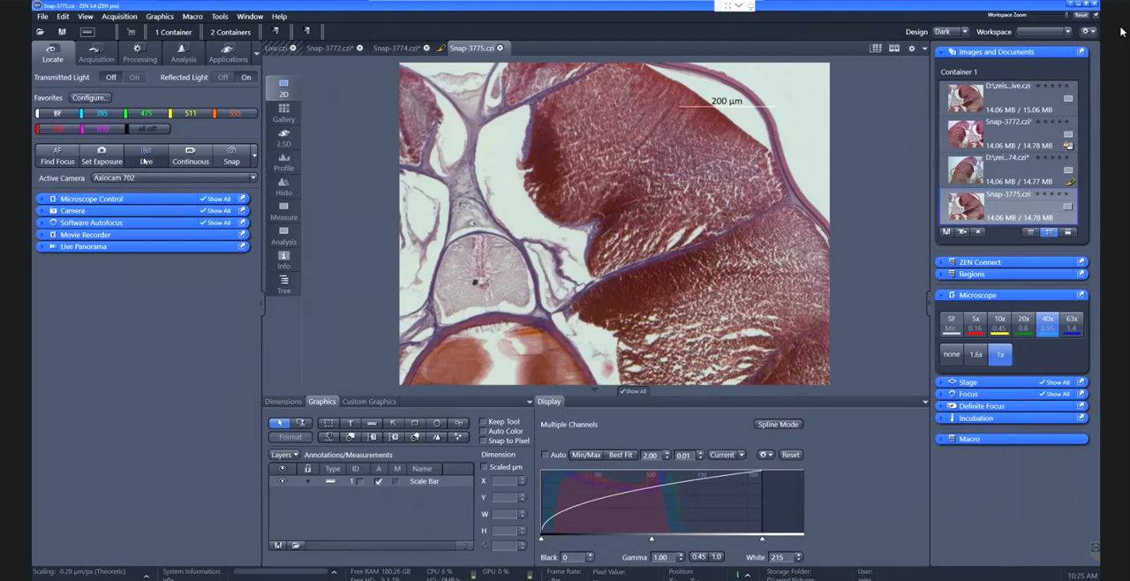
{"action": "left_click", "coordinate": [134, 211]}
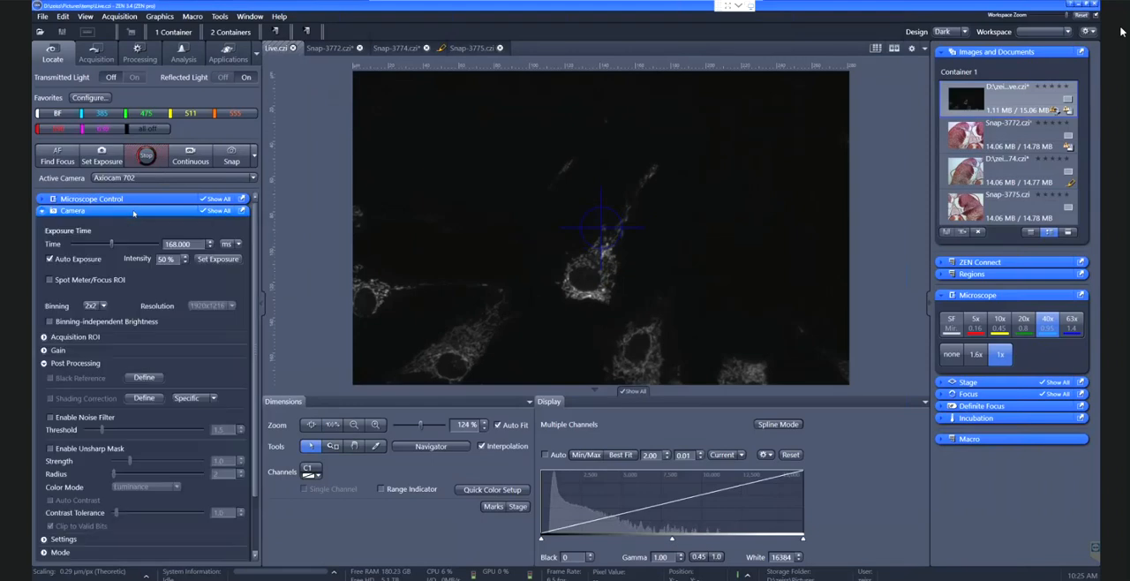
{"action": "left_click", "coordinate": [205, 211]}
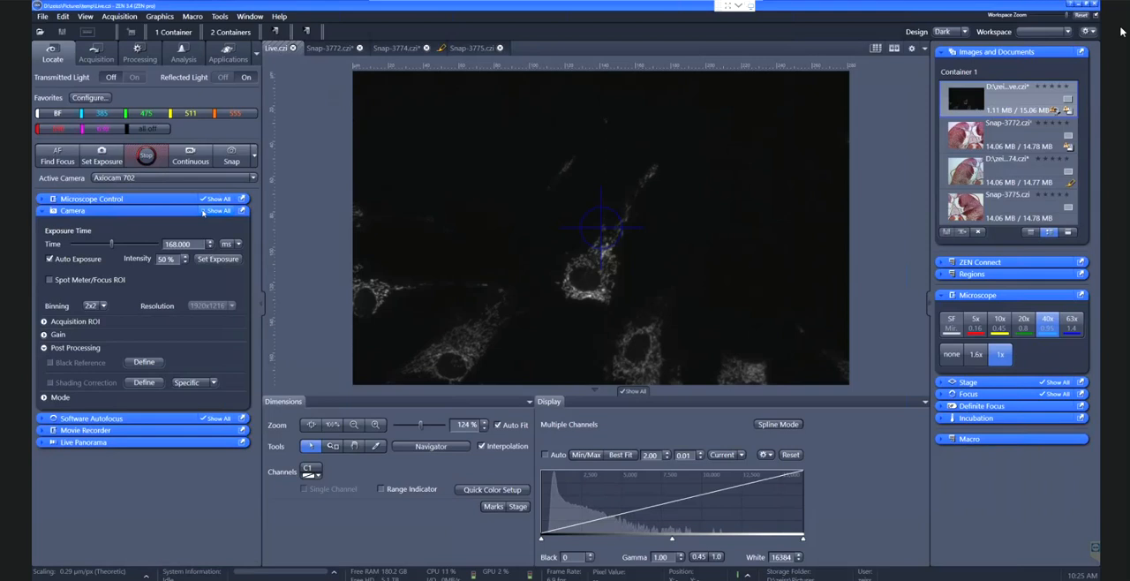
{"action": "left_click", "coordinate": [175, 212]}
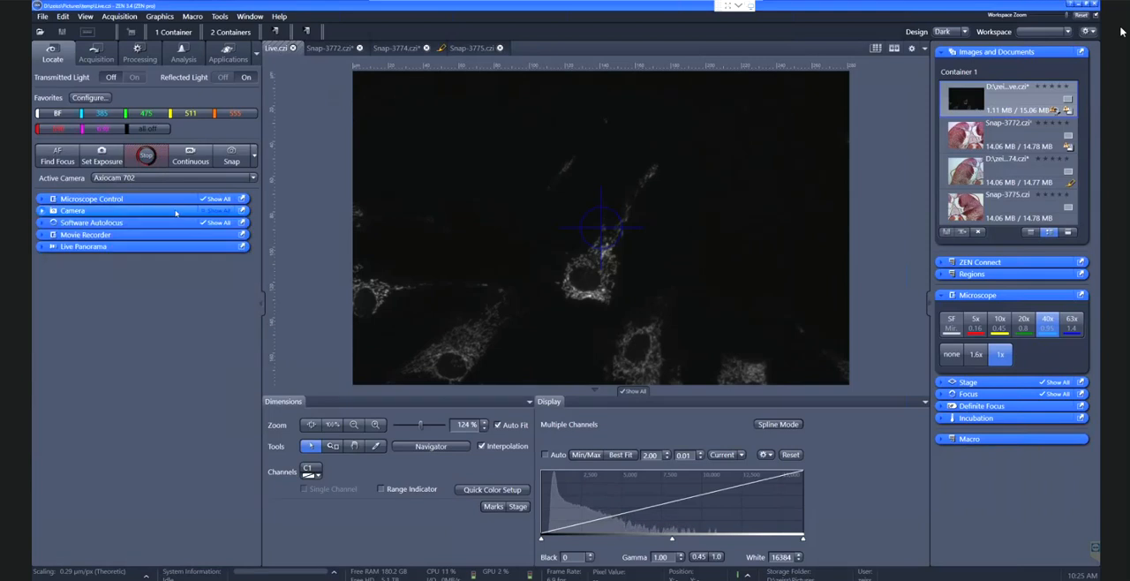
{"action": "left_click", "coordinate": [175, 212]}
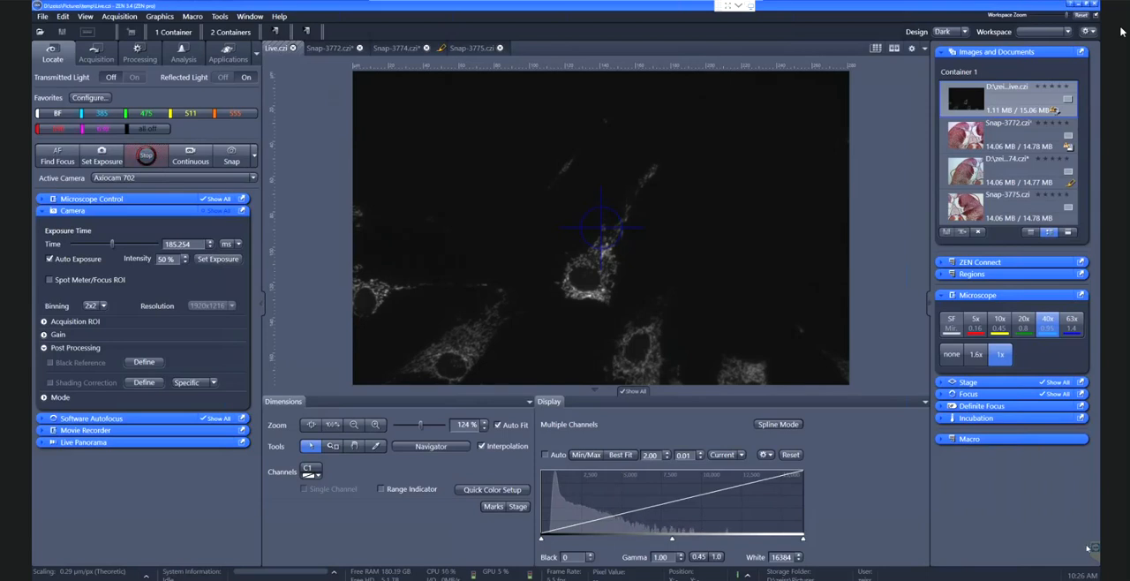
Turn off automatic exposure and measure the exposure time with the intensity set to 100 %
{"action": "left_click", "coordinate": [99, 159]}
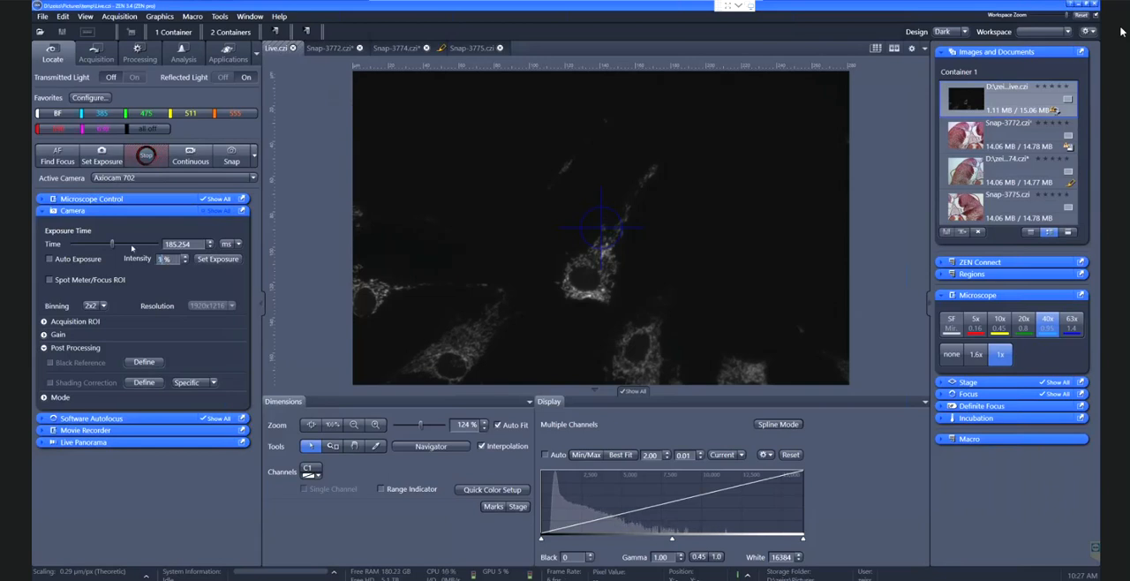
{"action": "type", "text": "00"}
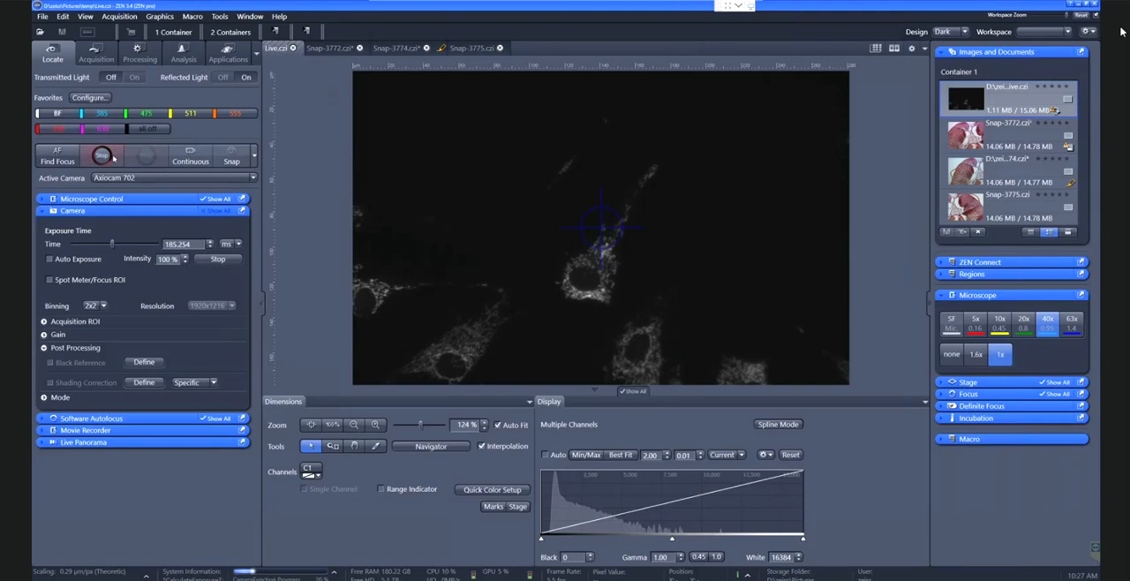
{"action": "left_click", "coordinate": [113, 159]}
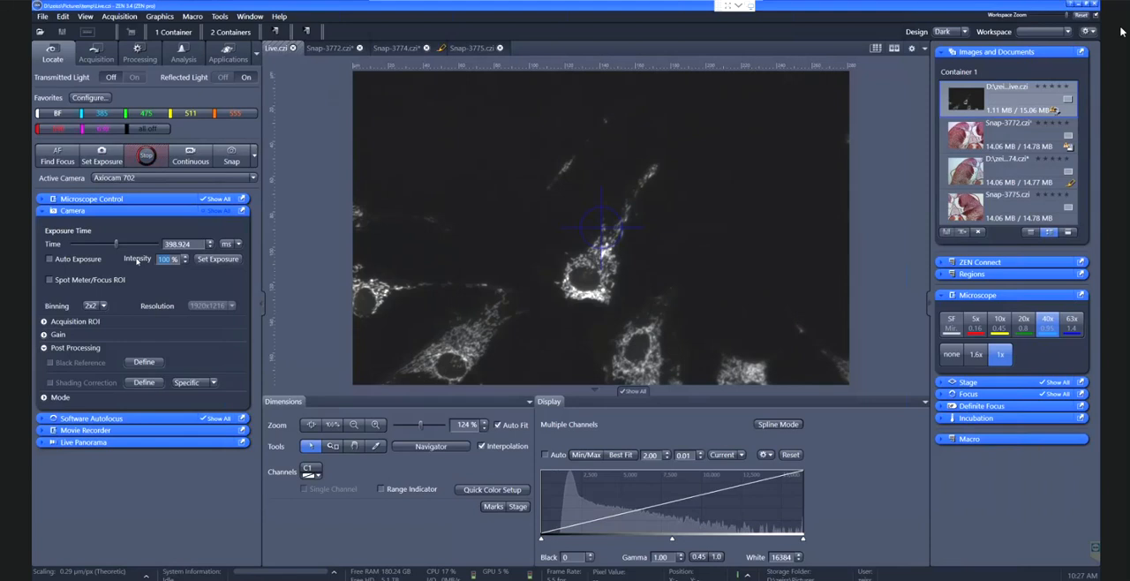
Set the exposure intensity to 70 % and measure the exposure time again
{"action": "type", "text": "70"}
{"action": "key", "text": "Tab"}
{"action": "left_click", "coordinate": [101, 156]}
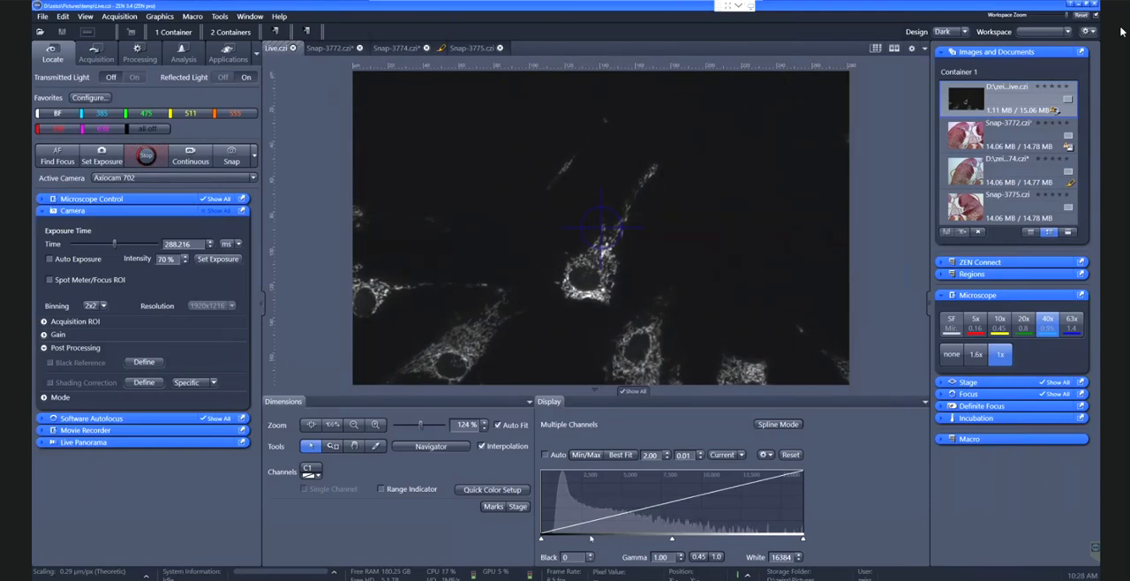
Snap the fluorescence image and adjust its display curve with Best Fit
{"action": "left_click", "coordinate": [232, 157]}
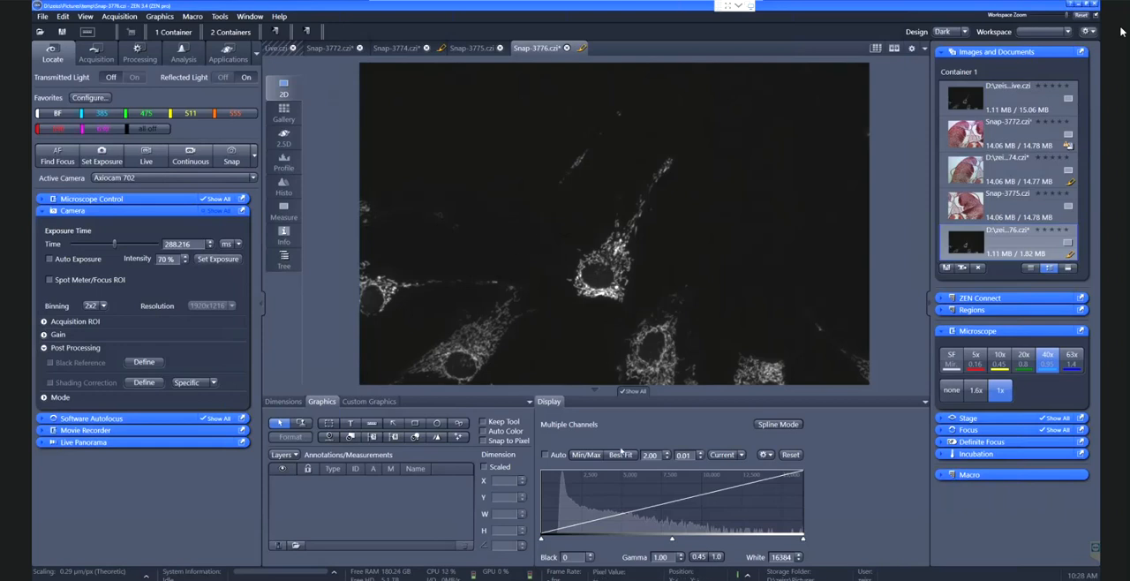
{"action": "left_click", "coordinate": [620, 456]}
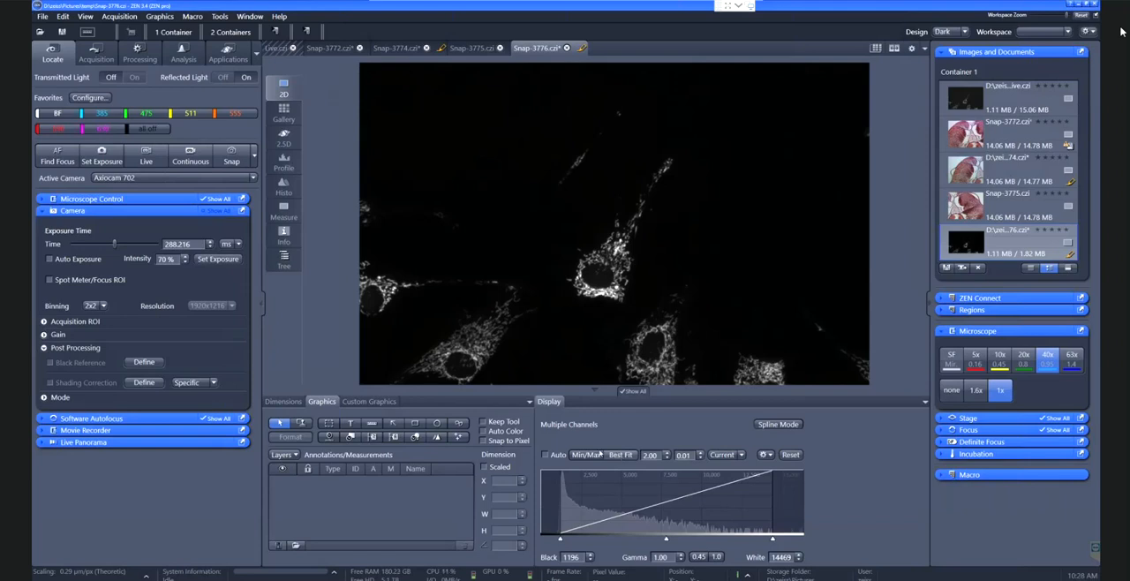
Run the live view again, stop it, and check the list of available cameras while keeping Axiocam 702
{"action": "left_click", "coordinate": [146, 156]}
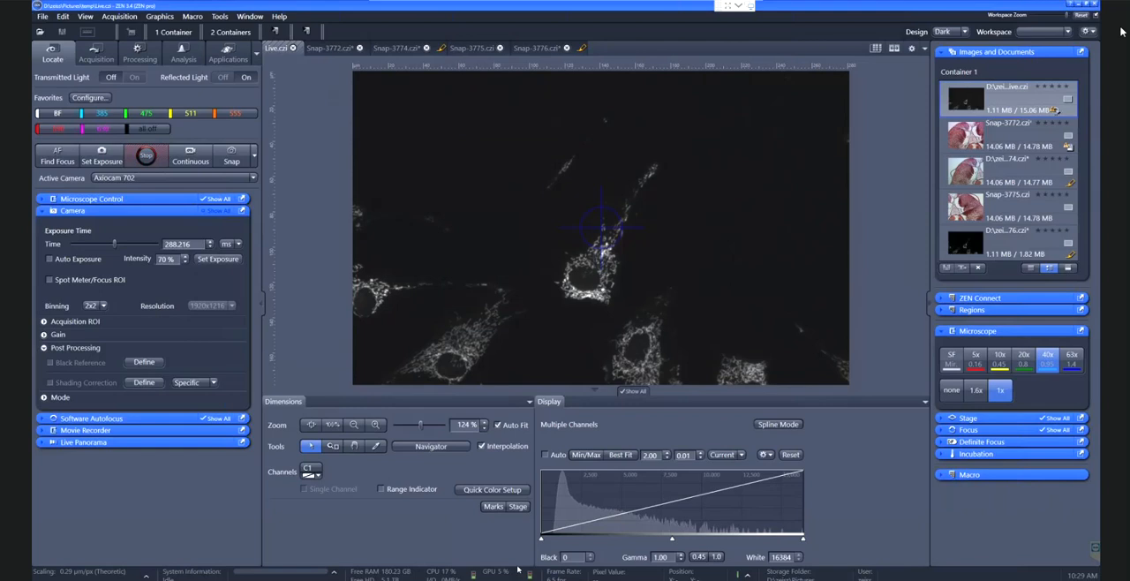
{"action": "left_click", "coordinate": [146, 156]}
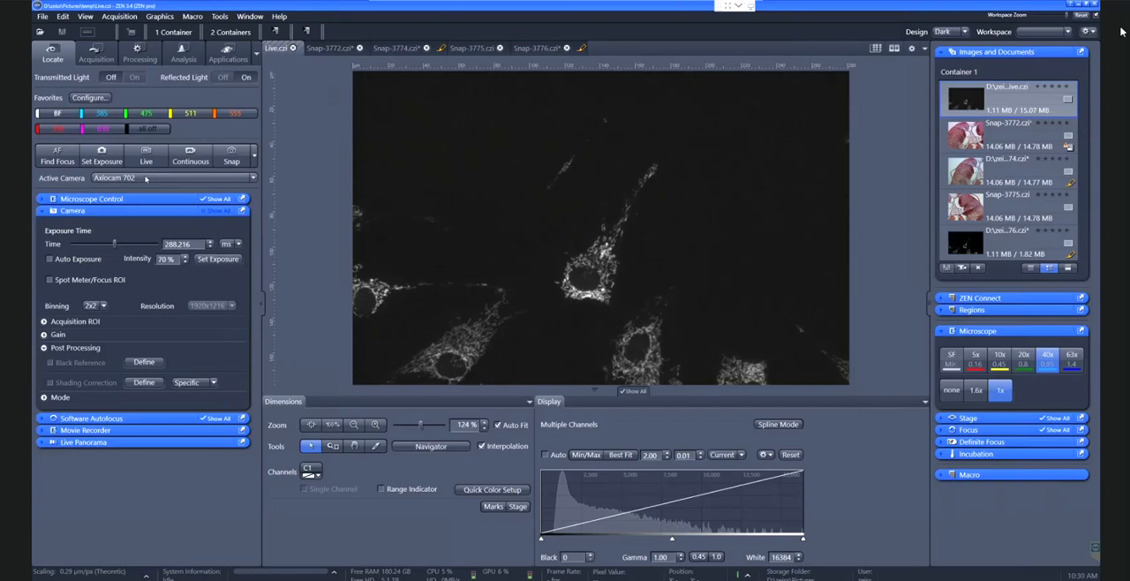
{"action": "left_click", "coordinate": [145, 179]}
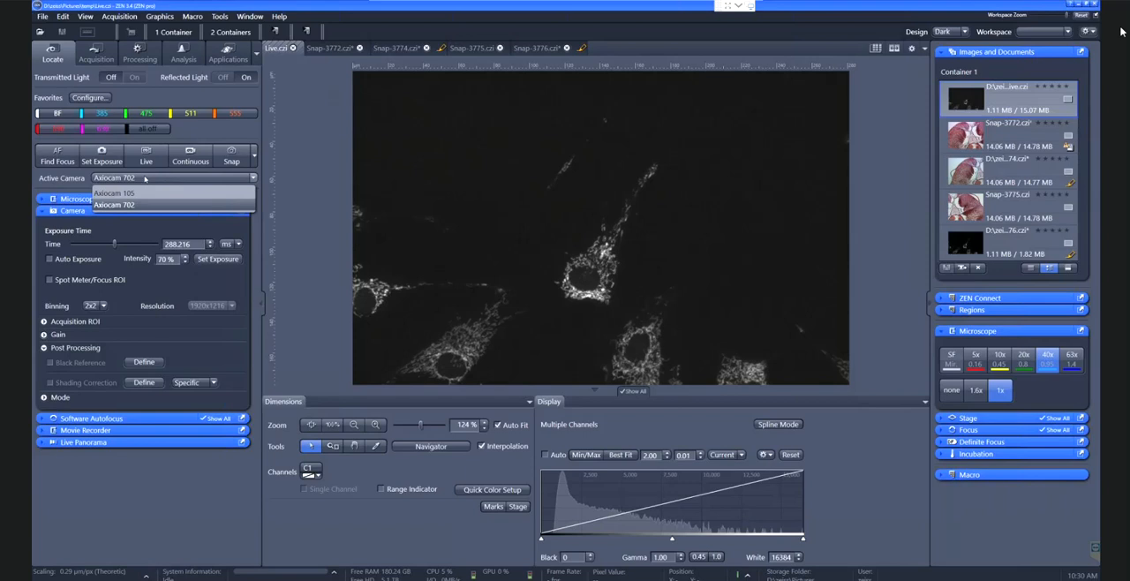
{"action": "left_click", "coordinate": [145, 178]}
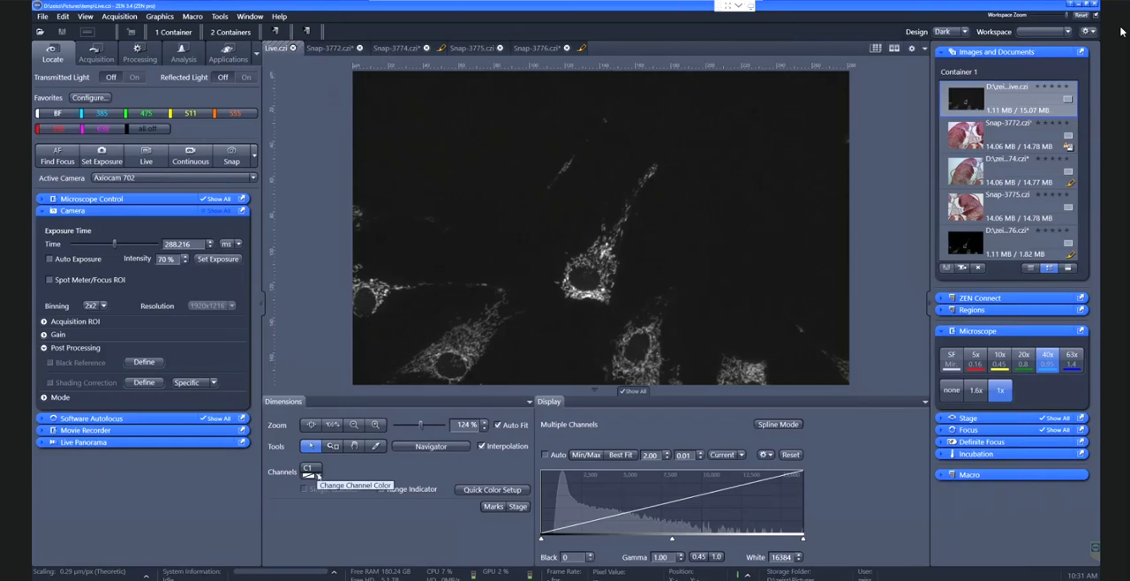
Colour the live image's channel violet and narrow its display range to black 653 and white 12207
{"action": "left_click", "coordinate": [318, 475]}
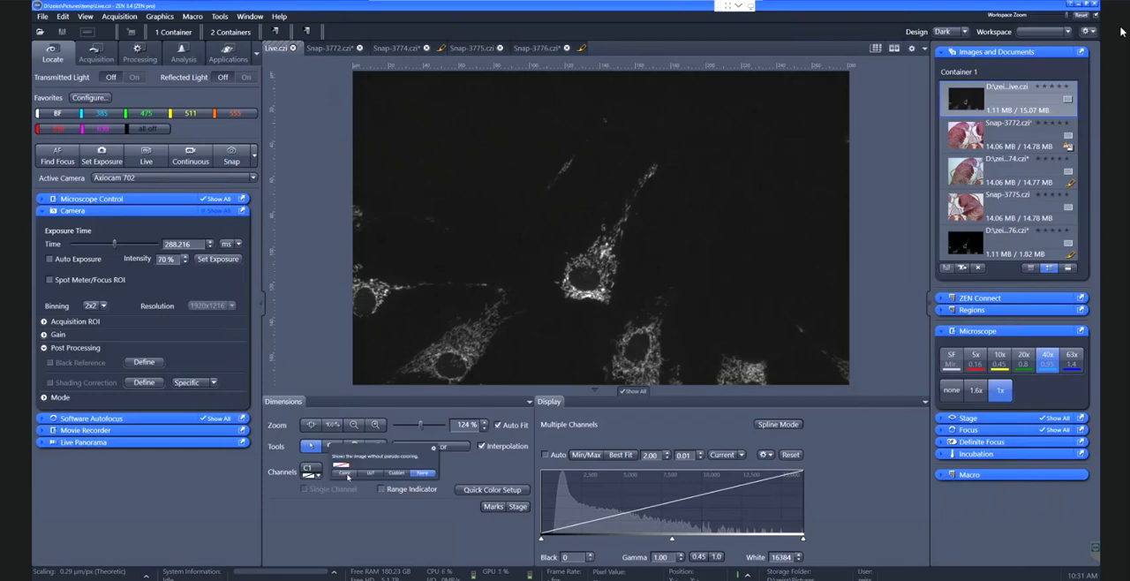
{"action": "left_click", "coordinate": [345, 473]}
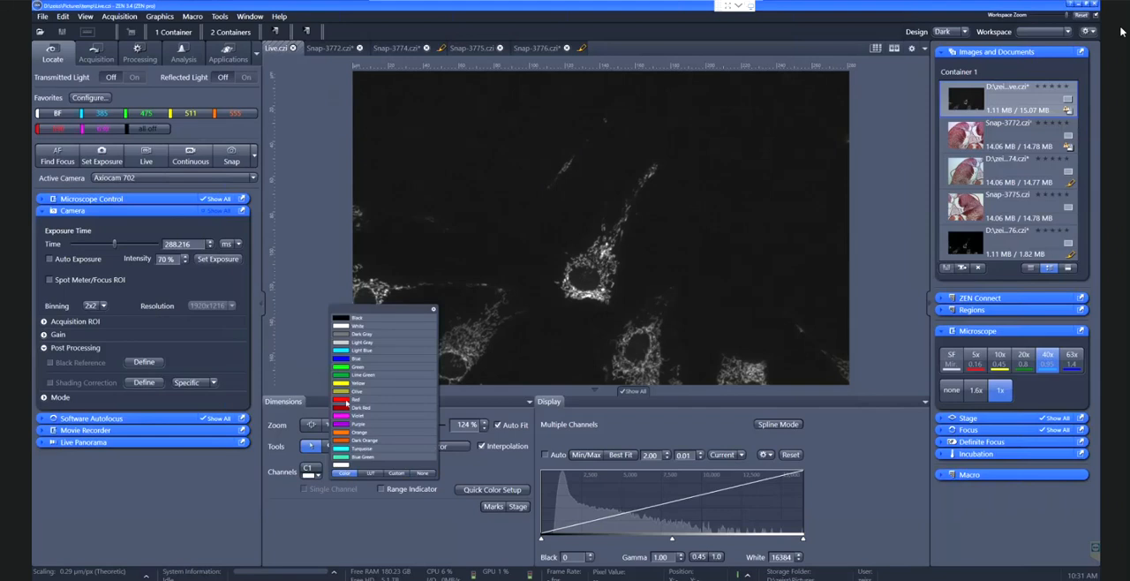
{"action": "left_click", "coordinate": [351, 415]}
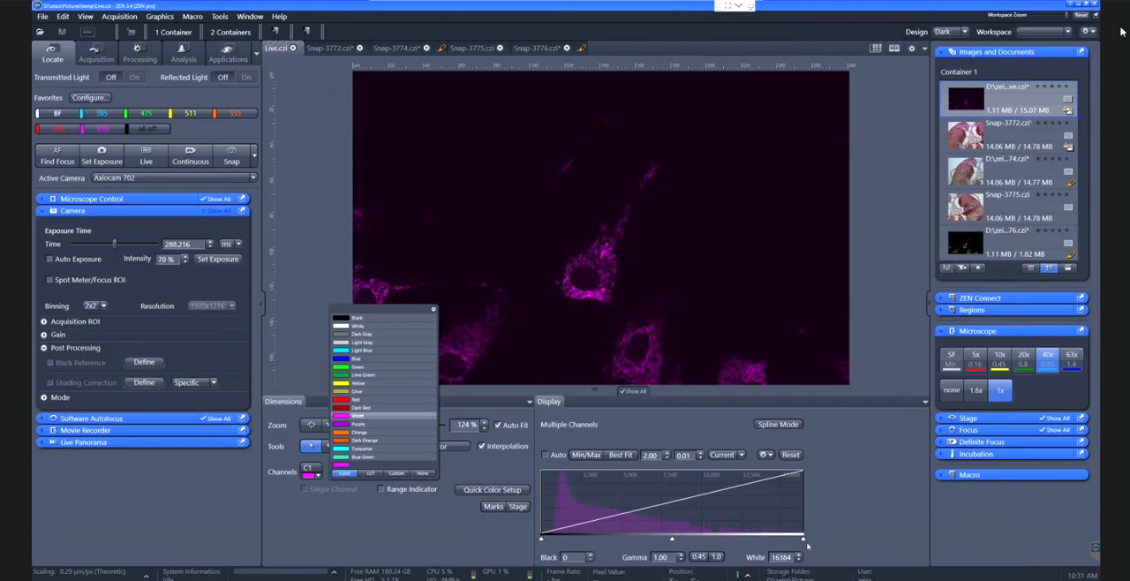
{"action": "left_click_drag", "start_coordinate": [804, 539], "coordinate": [737, 537]}
{"action": "left_click_drag", "start_coordinate": [542, 537], "coordinate": [551, 537]}
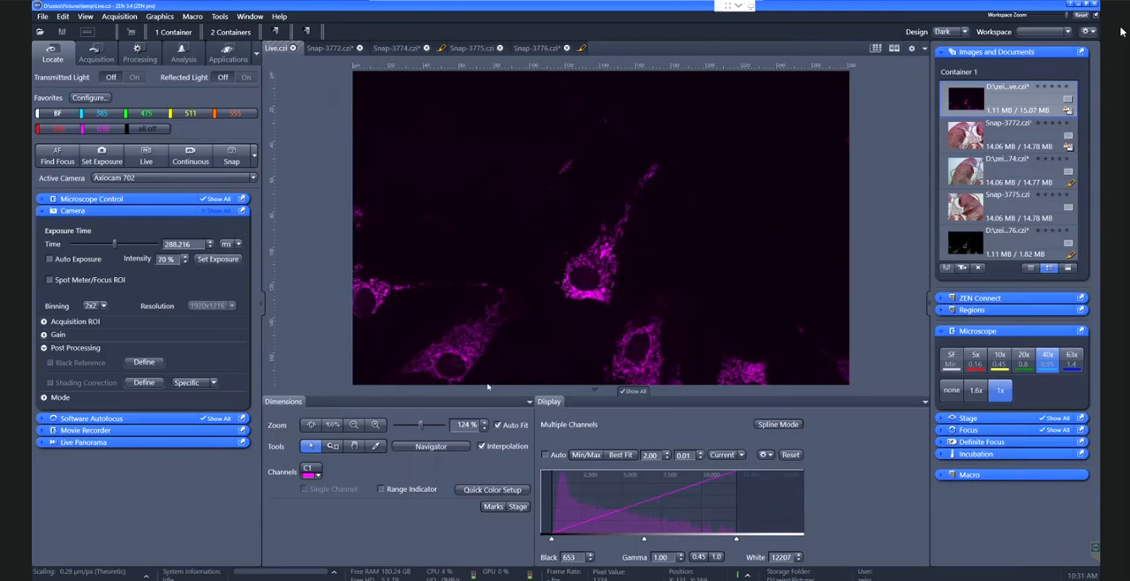
Set the live image's channel colour to white
{"action": "left_click", "coordinate": [319, 475]}
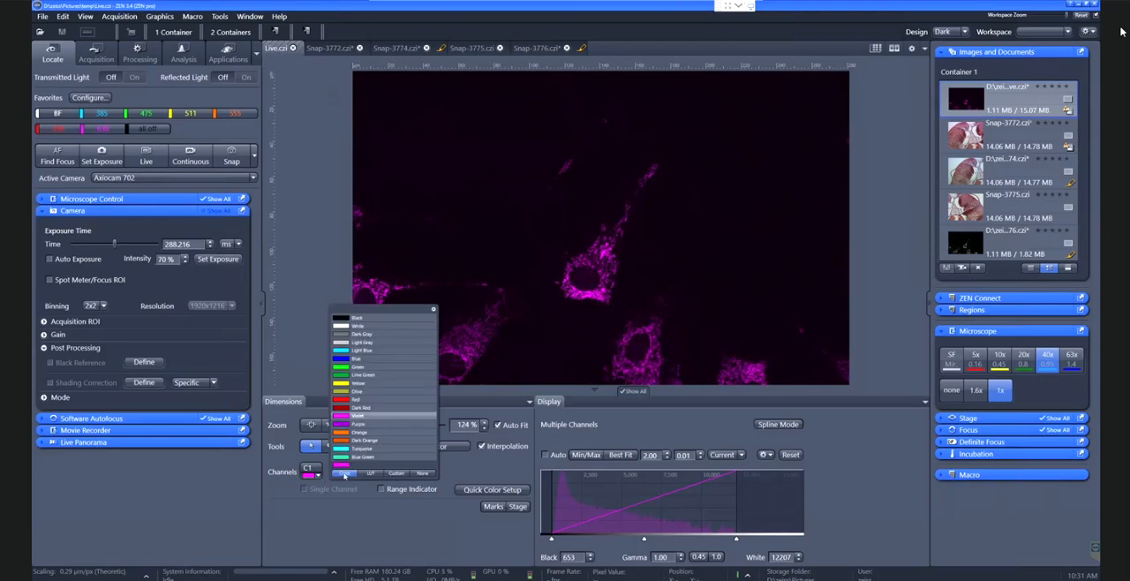
{"action": "left_click", "coordinate": [356, 327]}
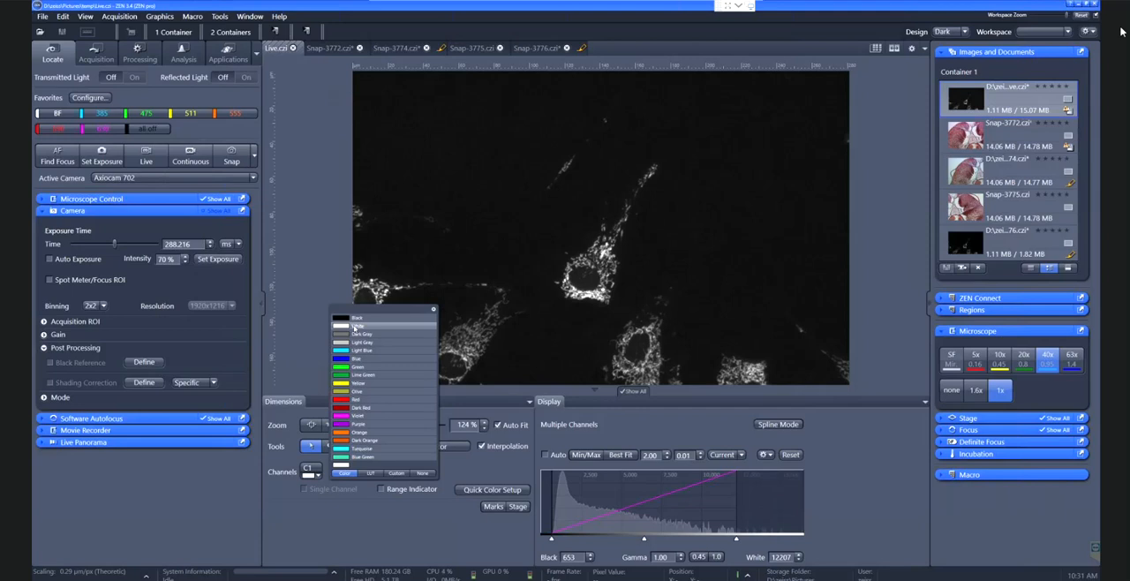
{"action": "left_click", "coordinate": [297, 277]}
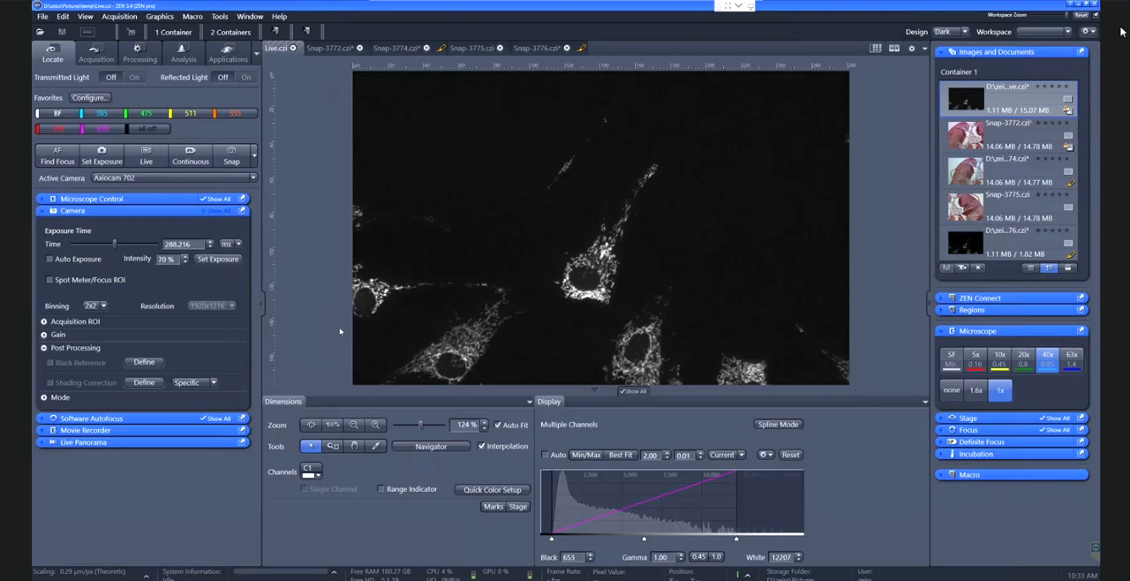
Load the 555 favorite, start the live view and set the exposure intensity to 70 %
{"action": "left_click", "coordinate": [236, 115]}
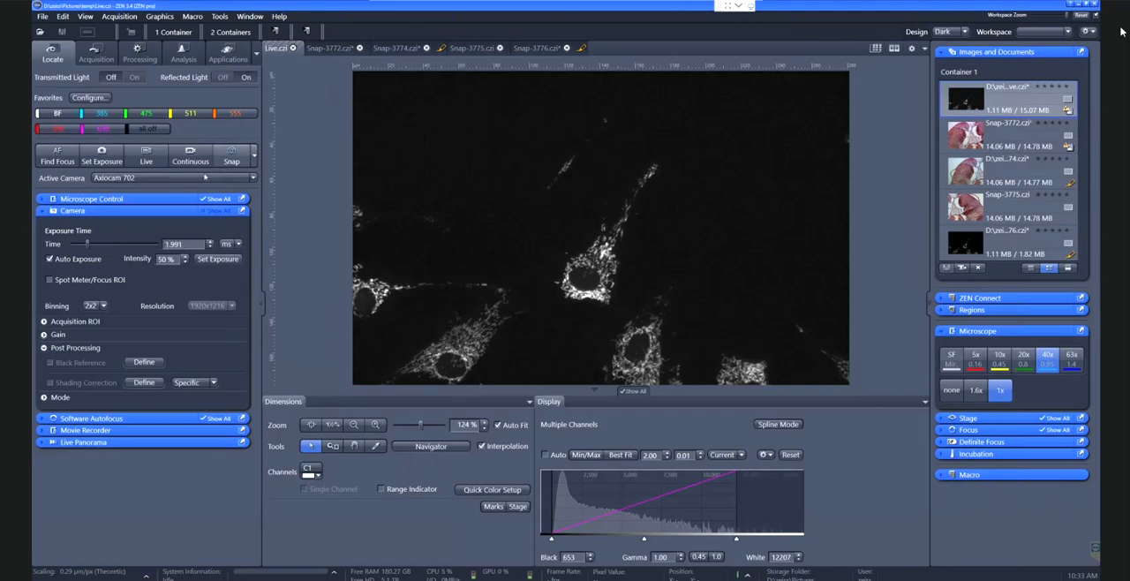
{"action": "left_click", "coordinate": [147, 157]}
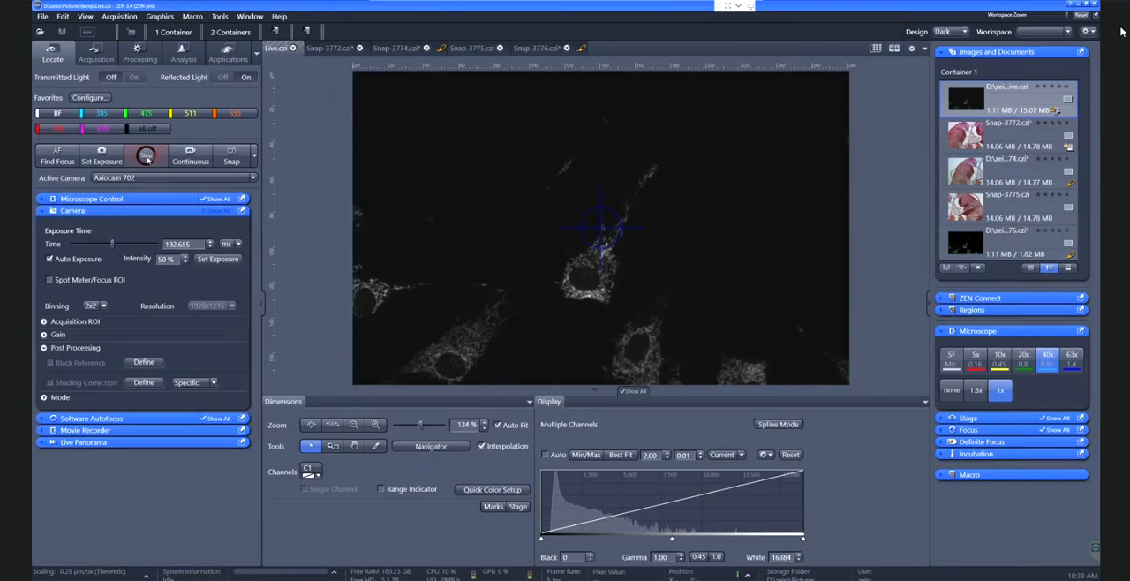
{"action": "left_click_drag", "start_coordinate": [177, 260], "coordinate": [113, 259]}
{"action": "type", "text": "70"}
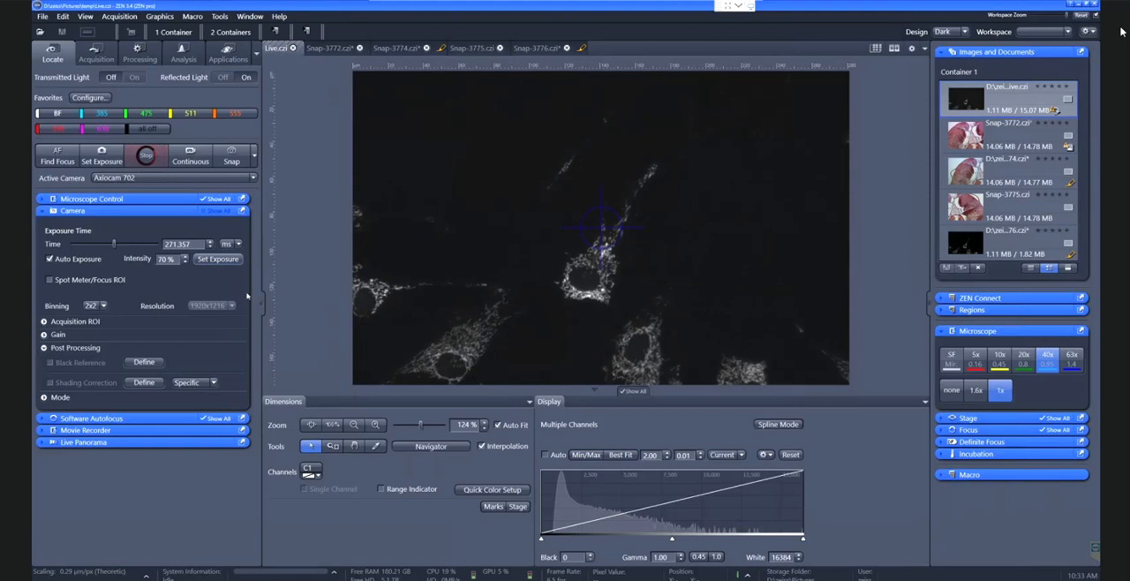
Set the exposure time to 100 ms and snap a fluorescence image
{"action": "left_click_drag", "start_coordinate": [189, 243], "coordinate": [161, 245]}
{"action": "type", "text": "100"}
{"action": "key", "text": "Return"}
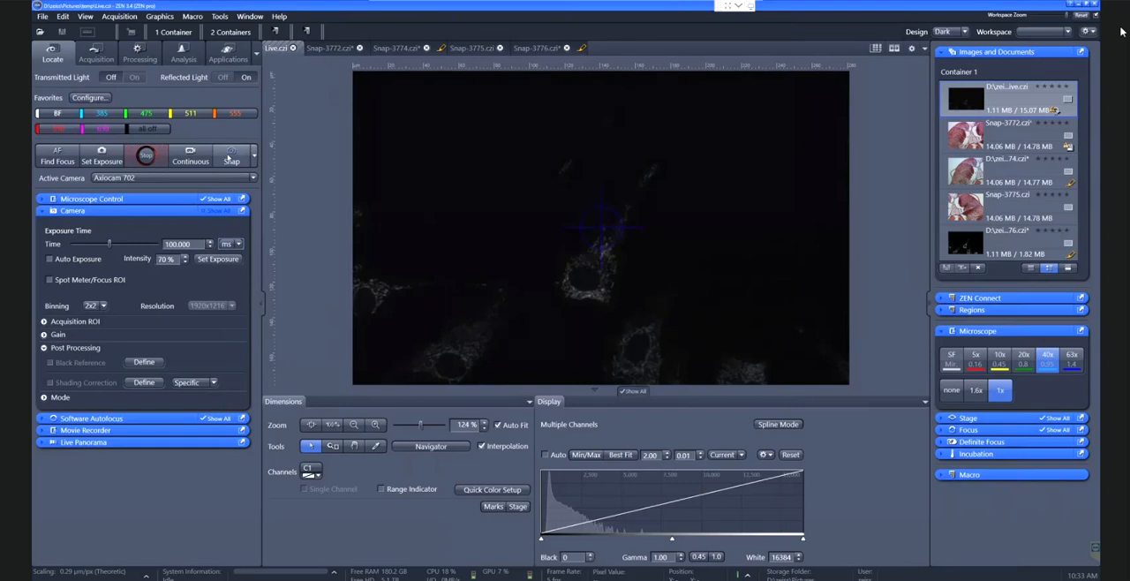
{"action": "left_click", "coordinate": [228, 156]}
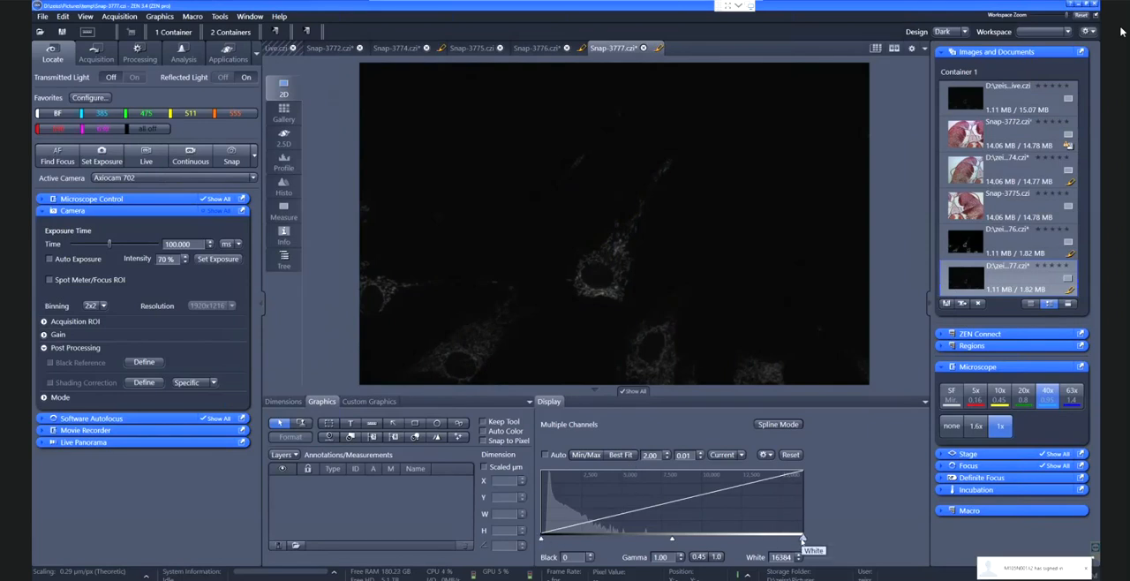
Set the new snap's display range to black 183 and white 5368, and compare it with Snap-3776
{"action": "left_click_drag", "start_coordinate": [801, 538], "coordinate": [626, 537]}
{"action": "left_click_drag", "start_coordinate": [541, 537], "coordinate": [544, 538]}
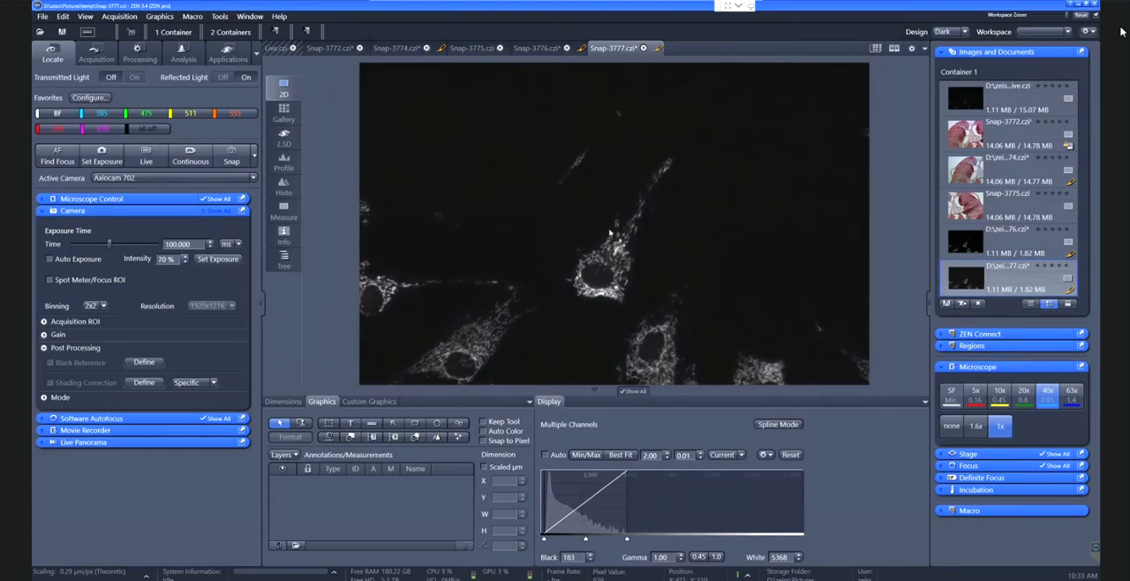
{"action": "left_click", "coordinate": [538, 48]}
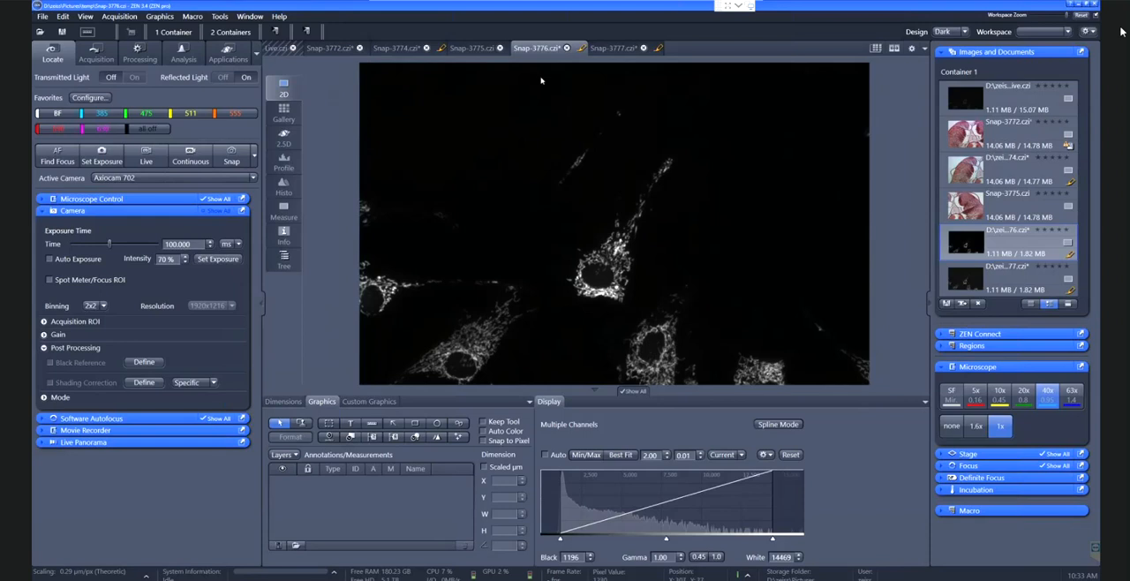
{"action": "left_click", "coordinate": [605, 51]}
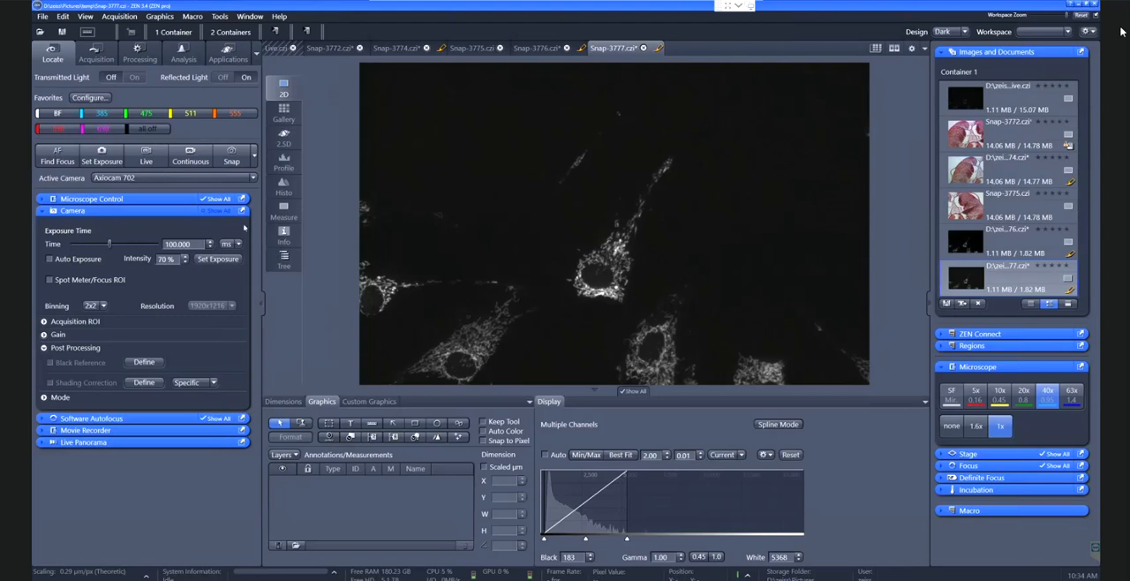
Snap another image with an exposure time of 50 ms and adjust its display curve with Best Fit
{"action": "left_click", "coordinate": [162, 244]}
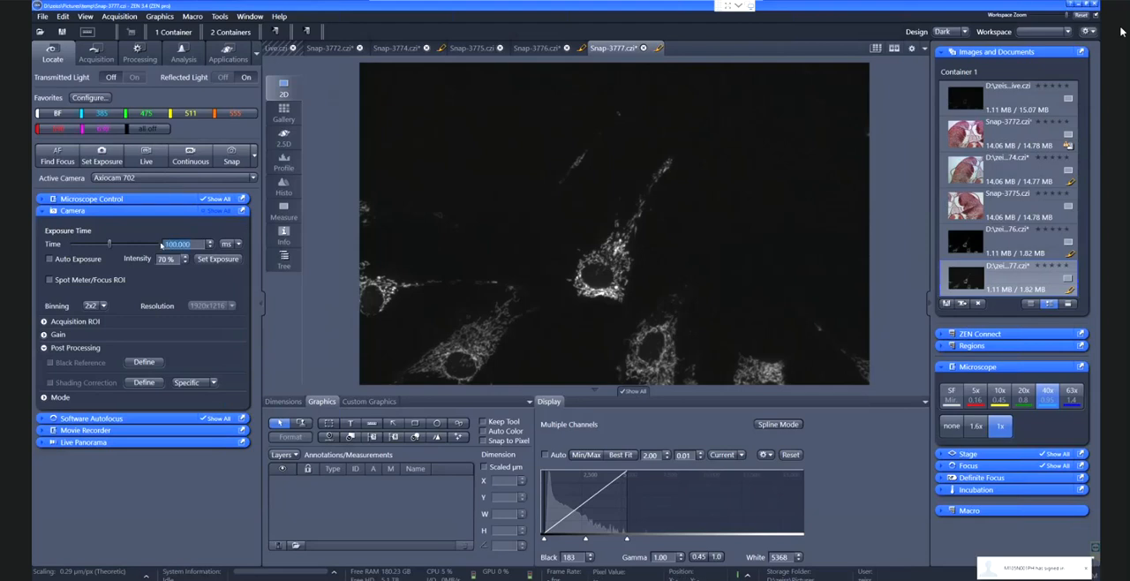
{"action": "type", "text": "50"}
{"action": "key", "text": "Return"}
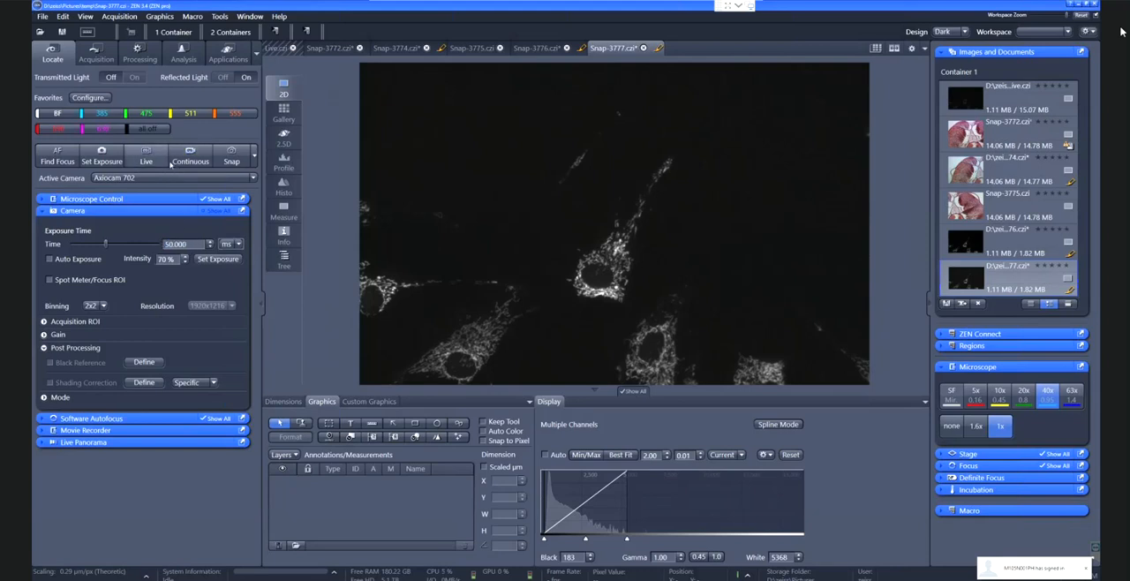
{"action": "left_click", "coordinate": [232, 156]}
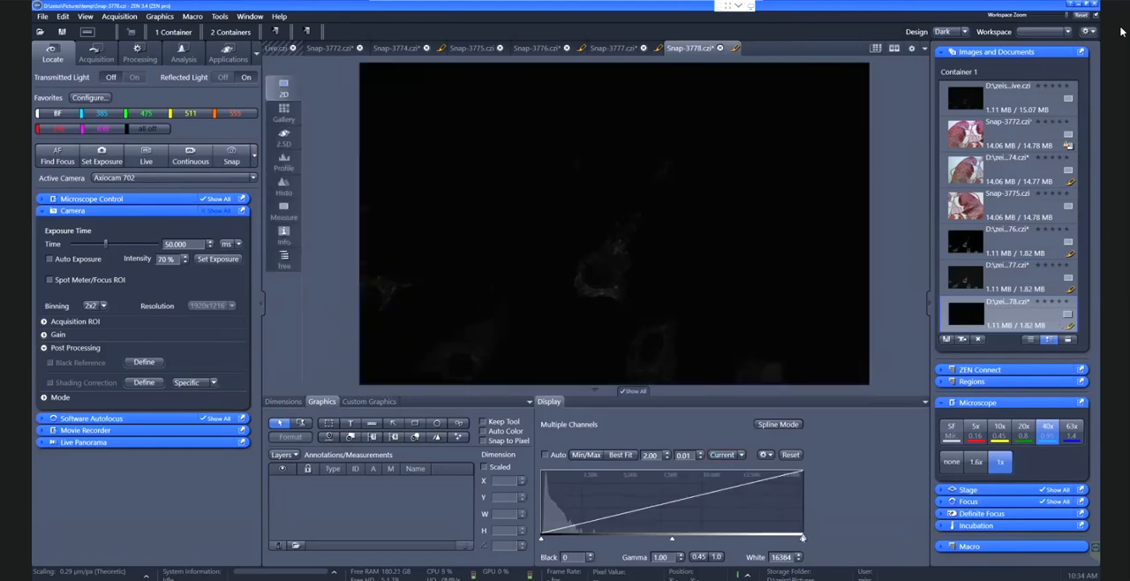
{"action": "left_click_drag", "start_coordinate": [802, 538], "coordinate": [544, 537]}
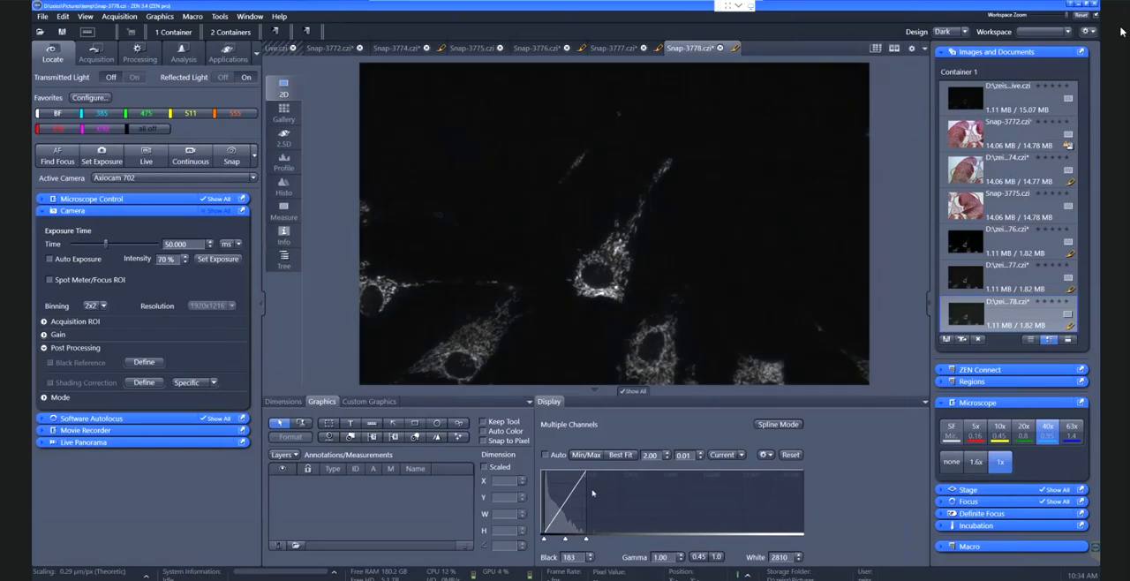
{"action": "left_click", "coordinate": [623, 456]}
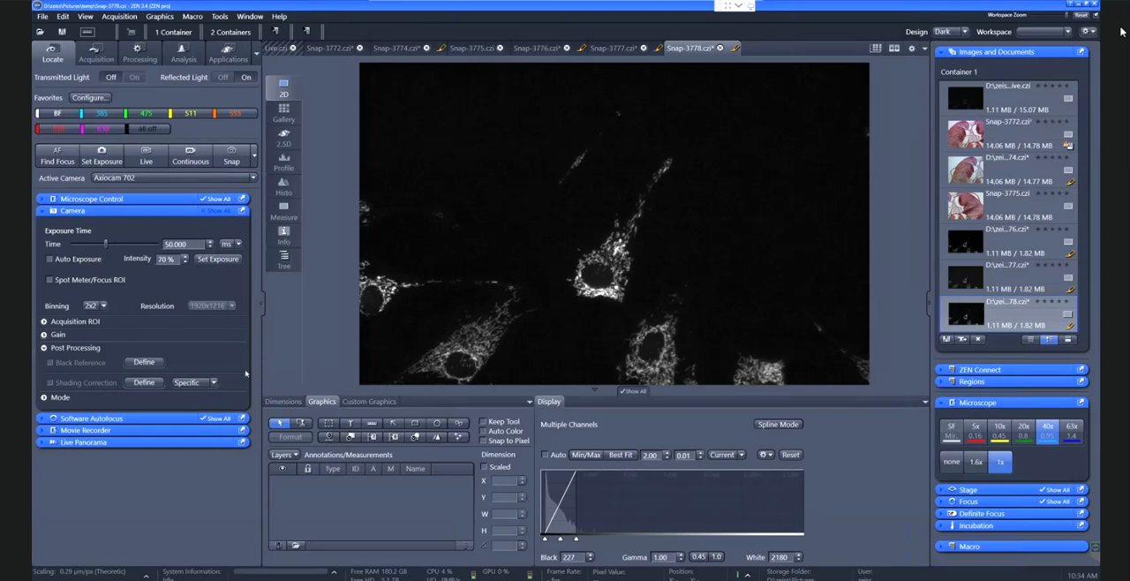
Snap an image at 1x1 binning with a newly measured exposure time and stretch its display with Min/Max
{"action": "left_click", "coordinate": [104, 306]}
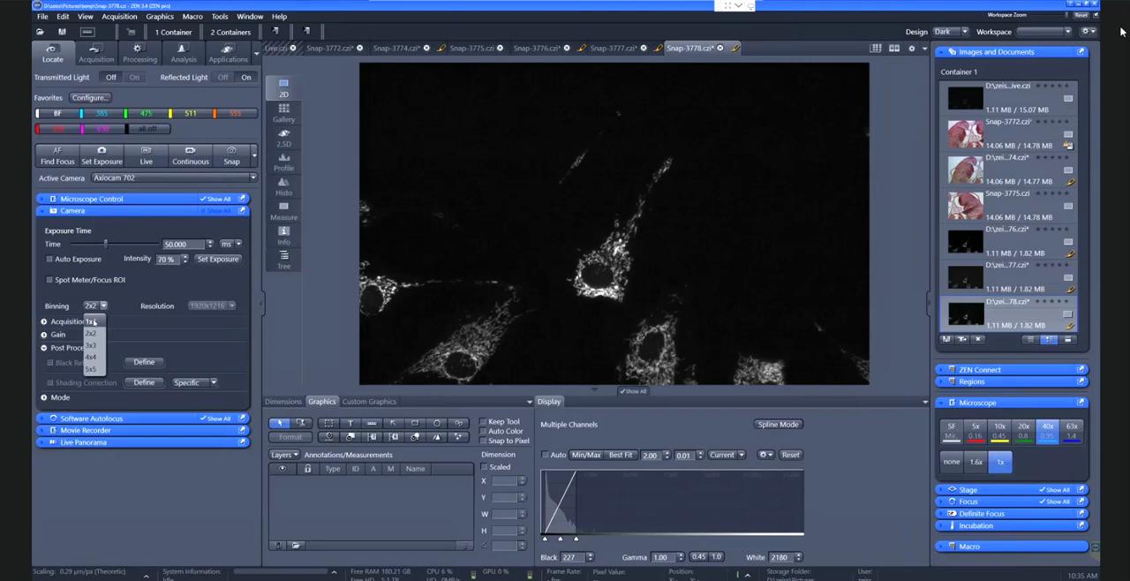
{"action": "left_click", "coordinate": [93, 323]}
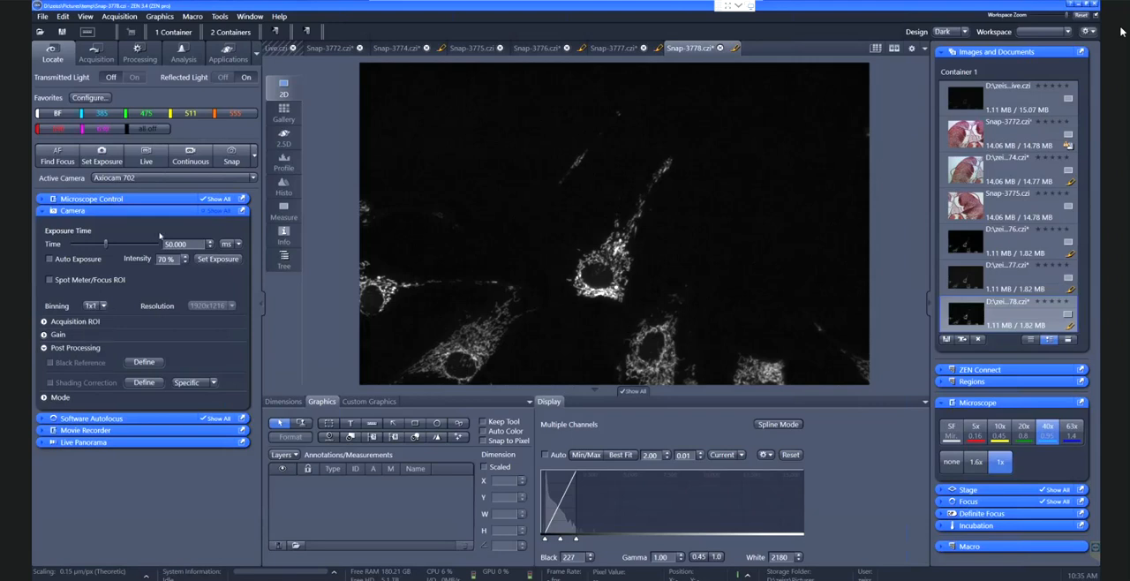
{"action": "left_click", "coordinate": [147, 160]}
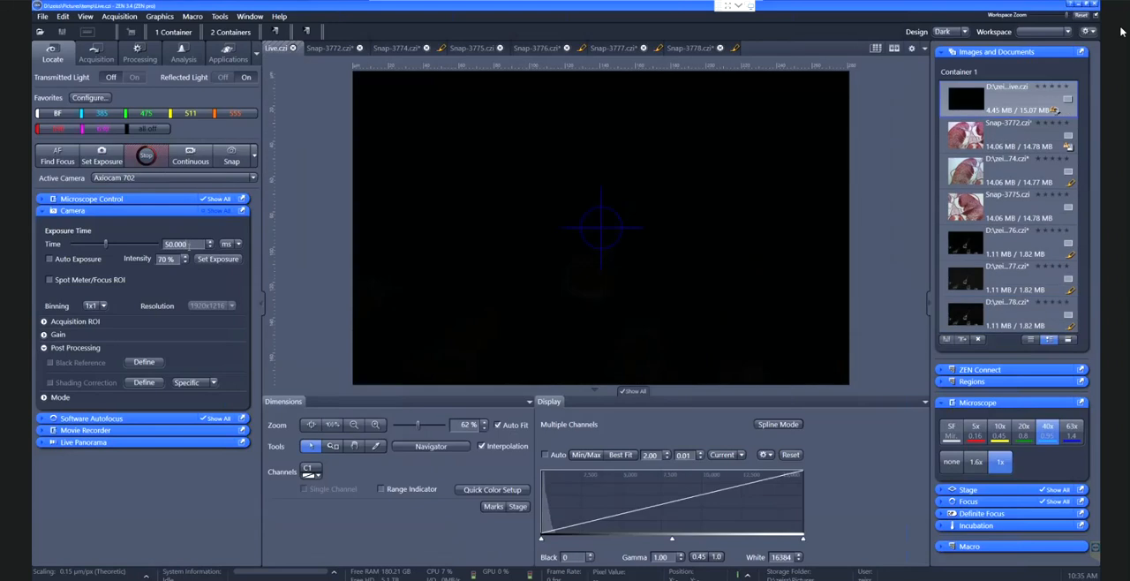
{"action": "left_click", "coordinate": [101, 158]}
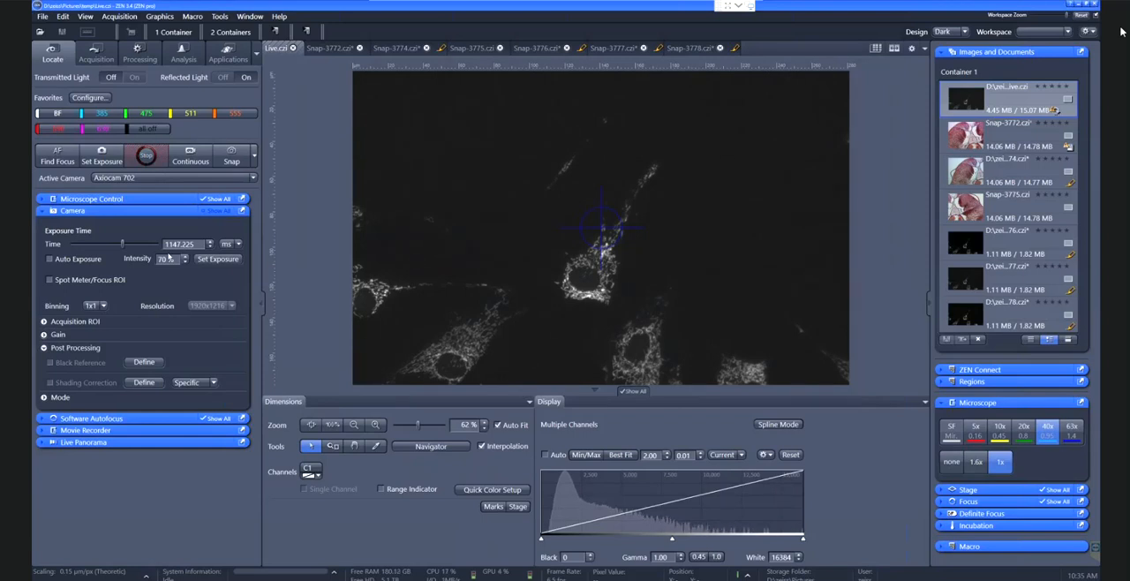
{"action": "left_click", "coordinate": [234, 159]}
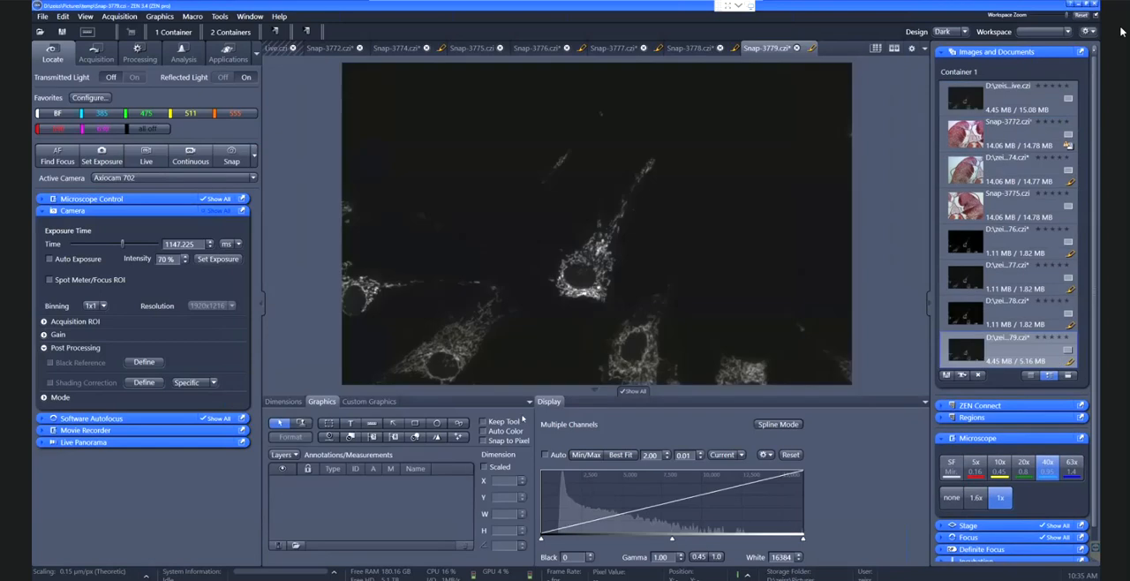
{"action": "left_click", "coordinate": [586, 455]}
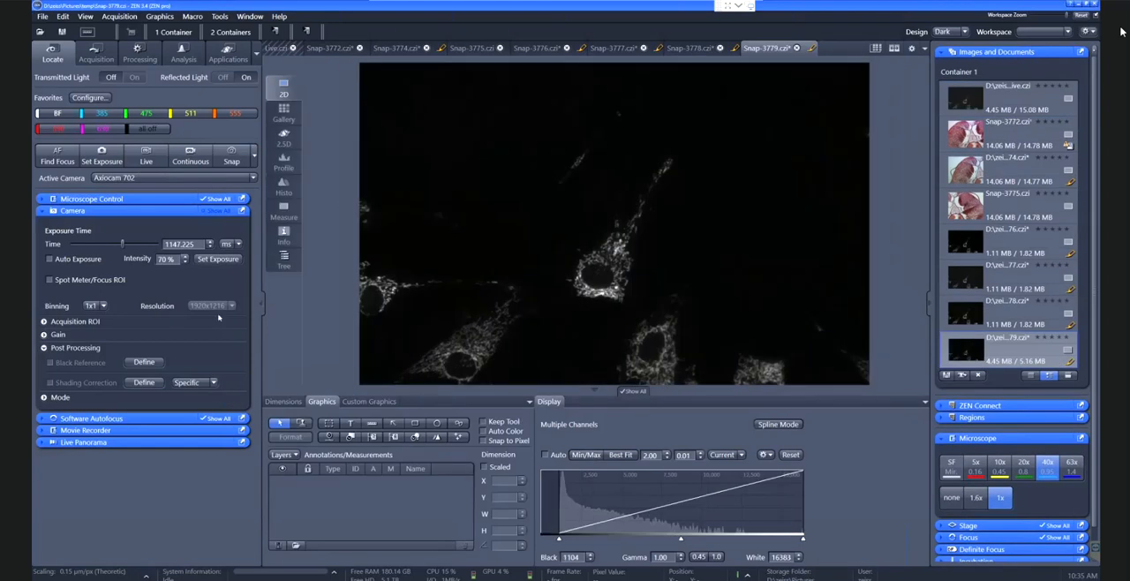
Snap an image at 2x2 binning with a newly measured exposure time and stretch its display with Min/Max
{"action": "left_click", "coordinate": [103, 306]}
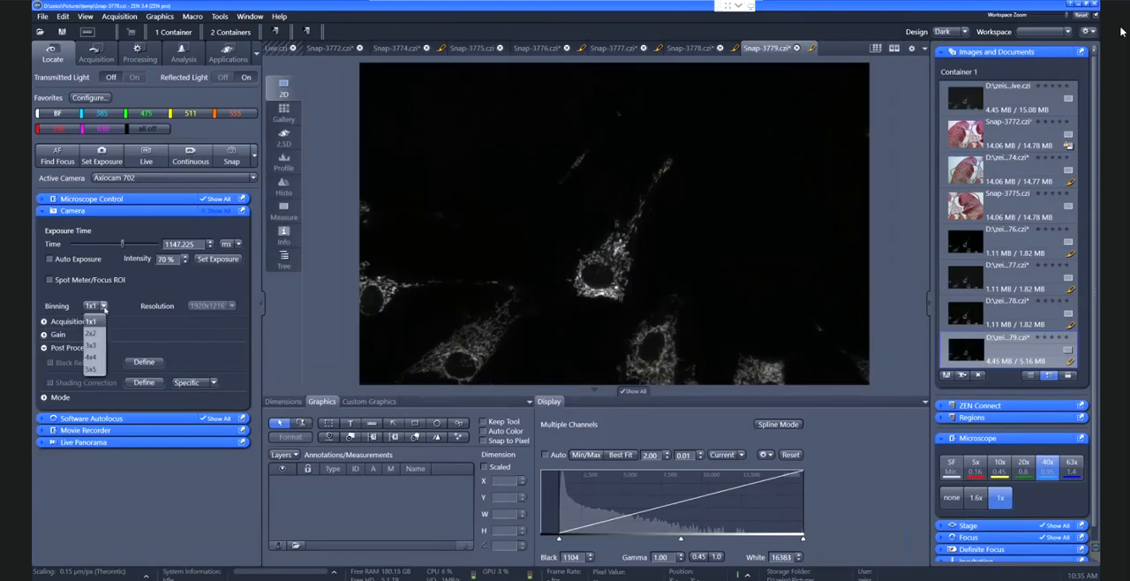
{"action": "left_click", "coordinate": [93, 334]}
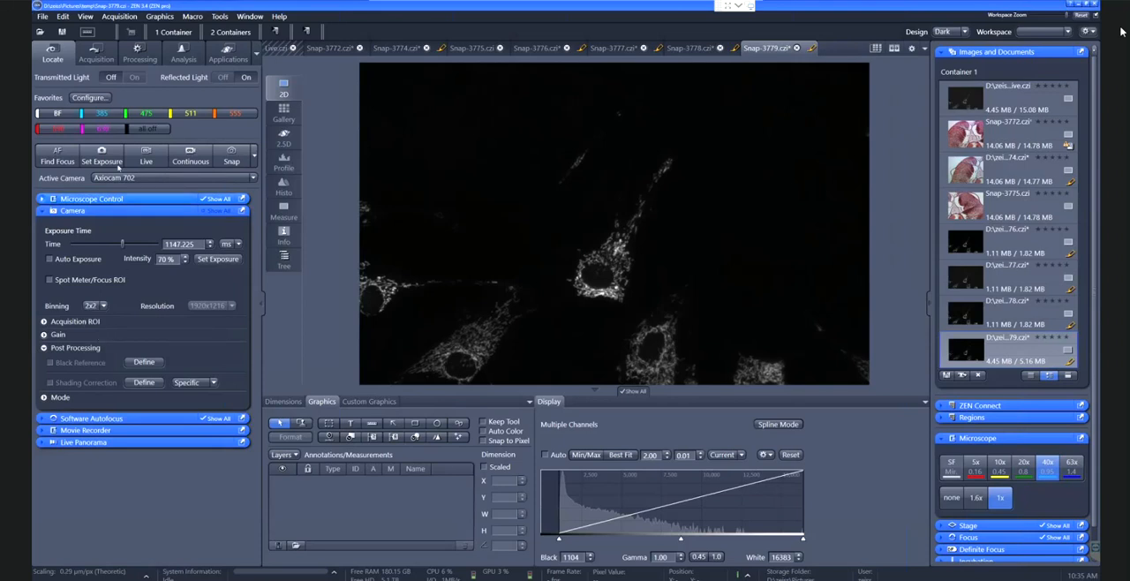
{"action": "left_click", "coordinate": [146, 155]}
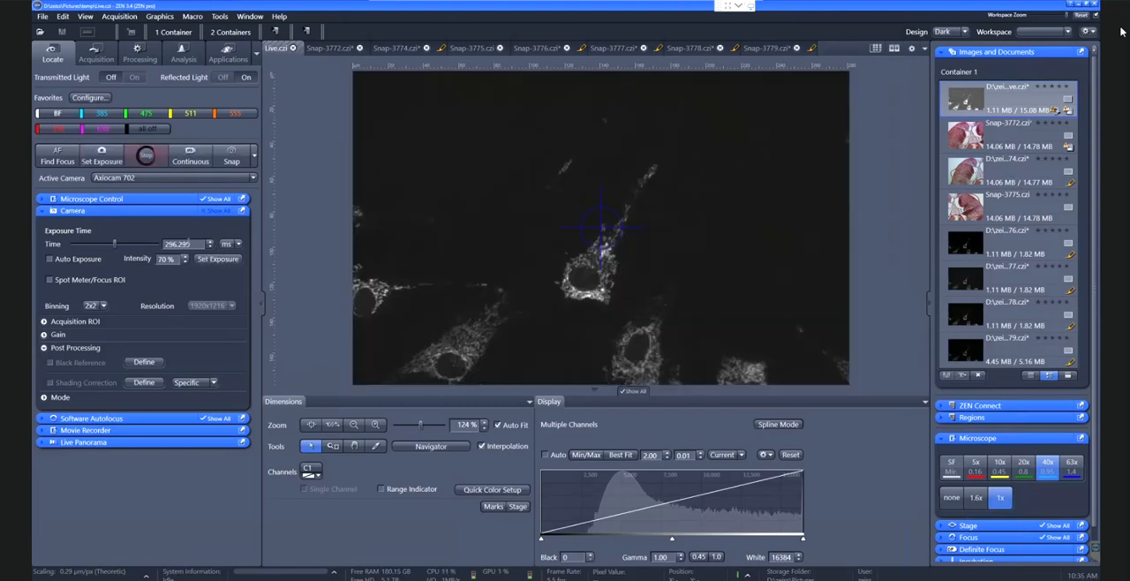
{"action": "left_click", "coordinate": [234, 158]}
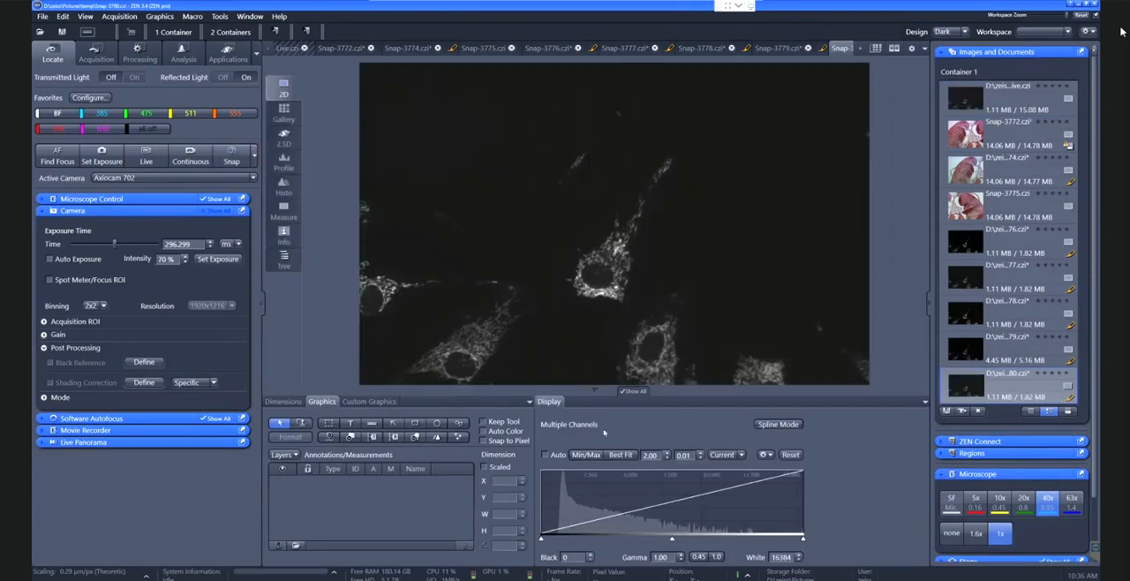
{"action": "left_click", "coordinate": [585, 454]}
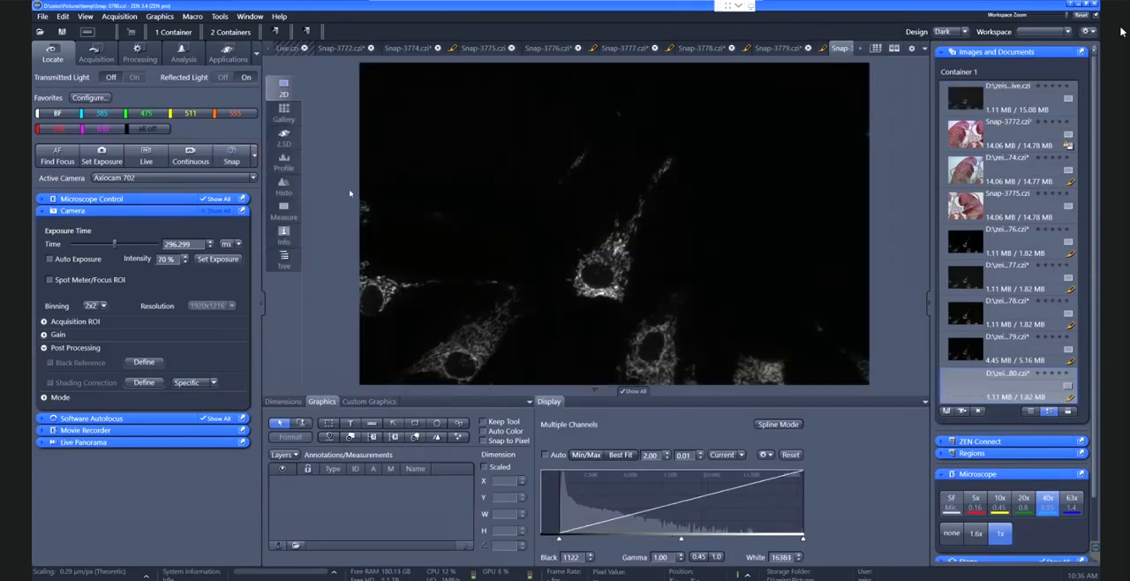
Compare the fine detail around the central cell's nucleus between the 1x1 binned Snap-3779 and the newest 2x2 binned snap
{"action": "left_click", "coordinate": [777, 49]}
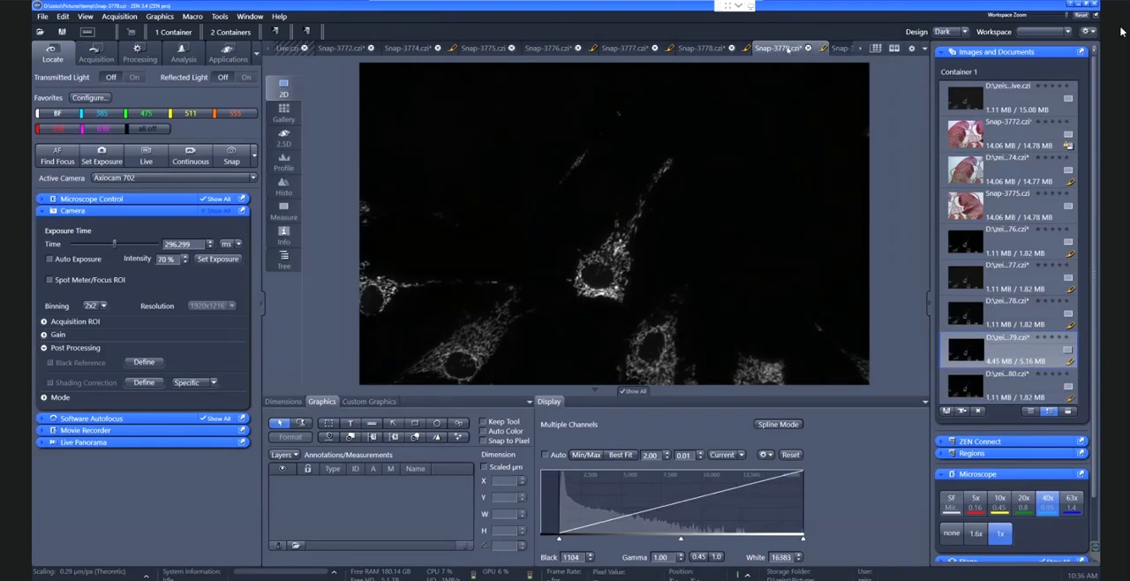
{"action": "left_click", "coordinate": [841, 49]}
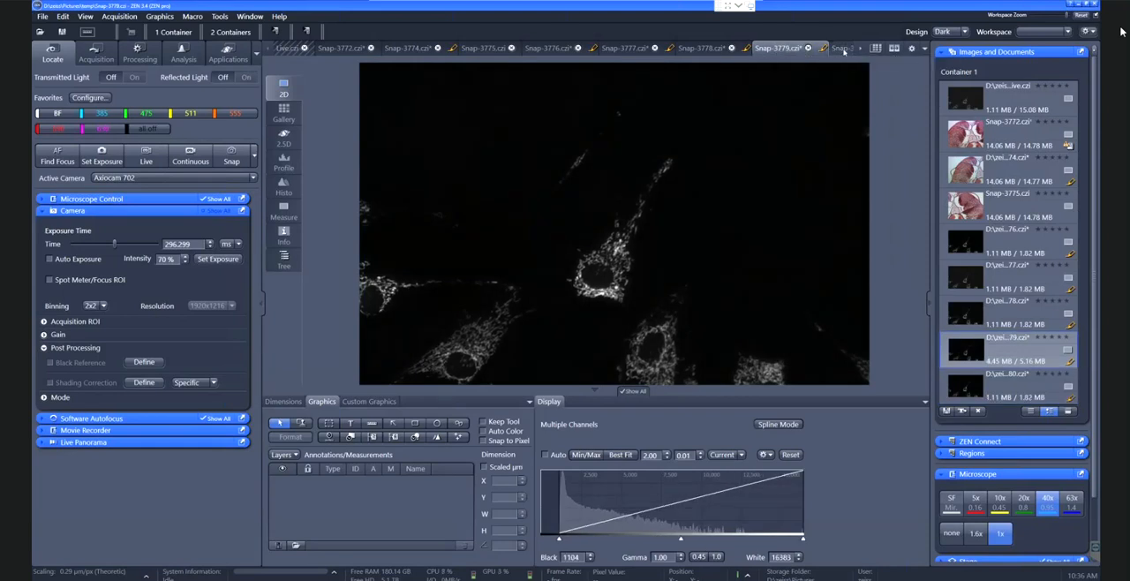
{"action": "left_click", "coordinate": [773, 48]}
{"action": "left_click", "coordinate": [838, 49]}
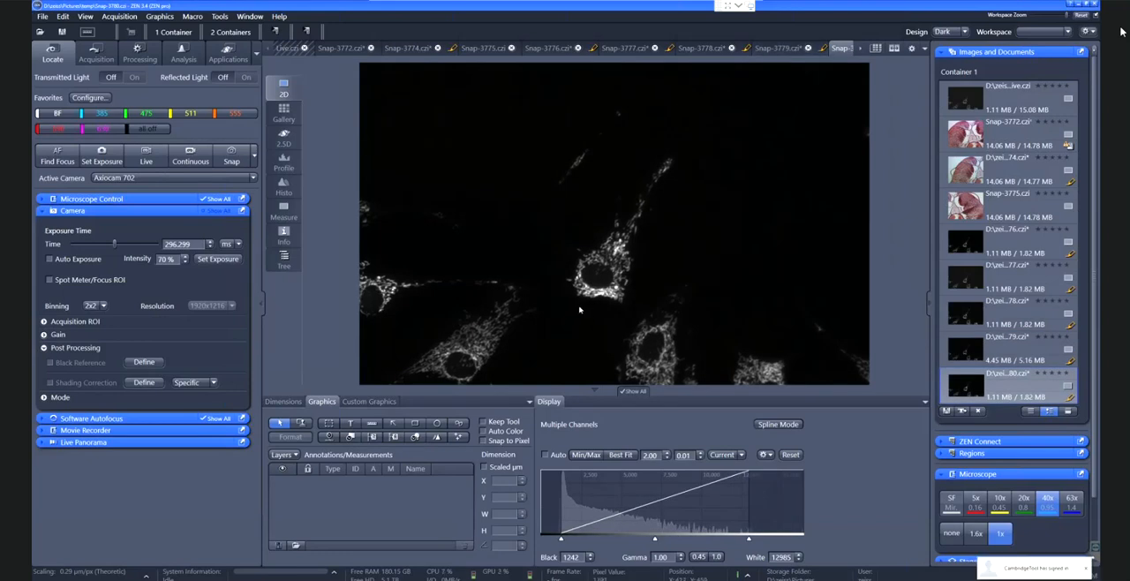
{"action": "scroll", "coordinate": [580, 310], "scroll_direction": "up", "scroll_amount": 5}
{"action": "scroll", "coordinate": [580, 310], "scroll_direction": "up", "scroll_amount": 1}
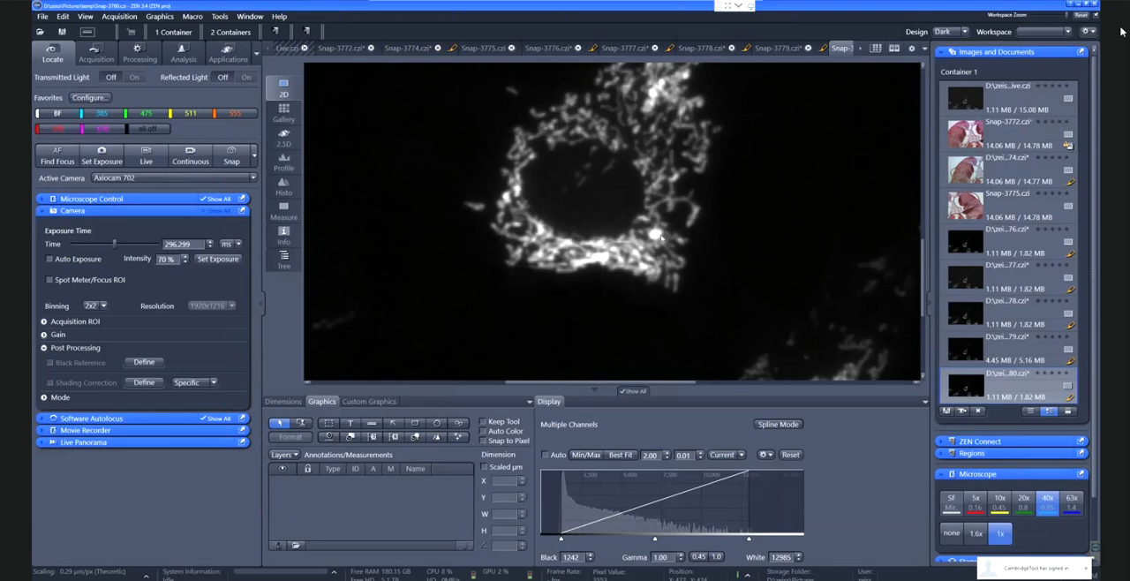
{"action": "left_click", "coordinate": [778, 49]}
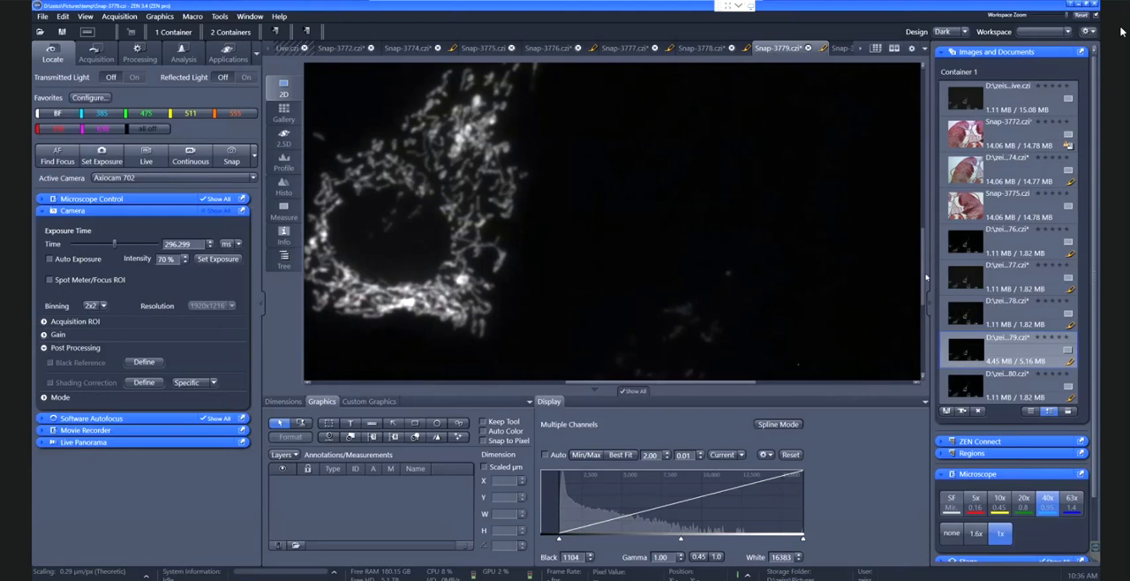
{"action": "left_click_drag", "start_coordinate": [667, 383], "coordinate": [617, 381]}
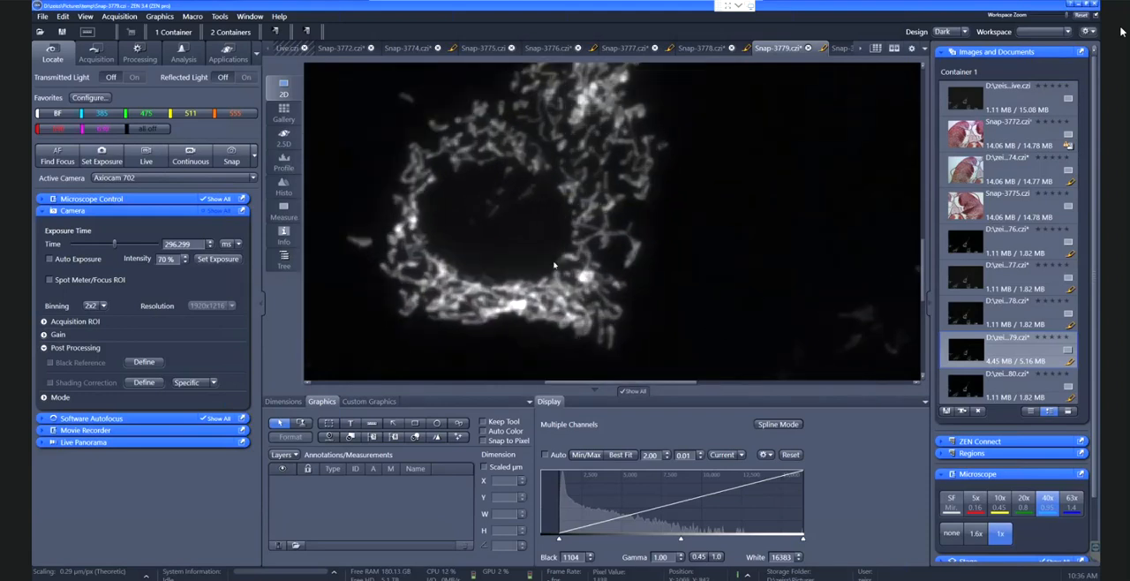
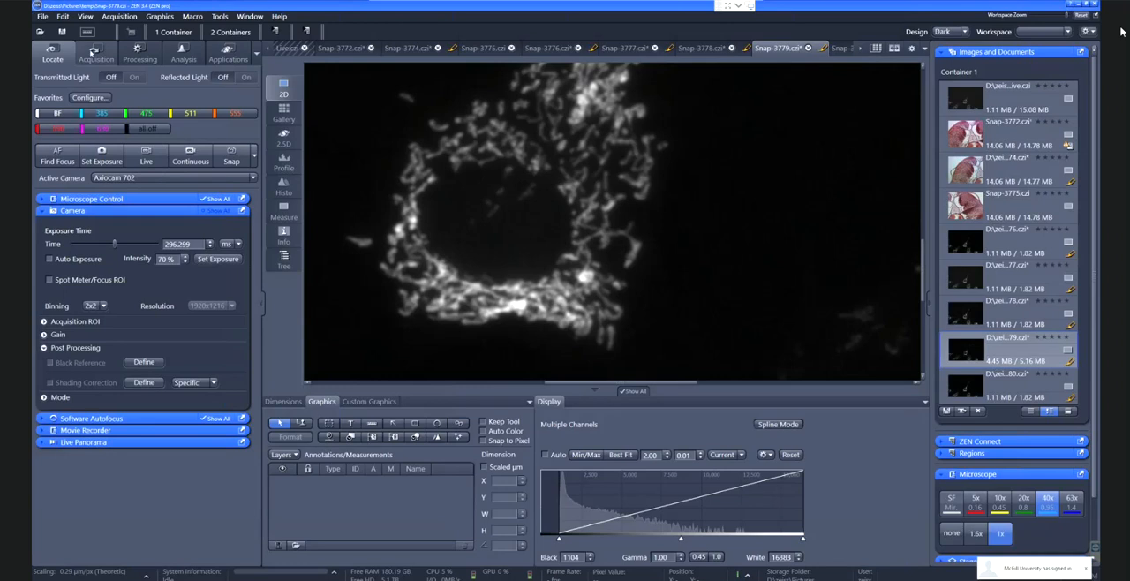
Switch to the acquisition workspace, load the AAA_Gert experiment and start its live image
{"action": "left_click", "coordinate": [93, 52]}
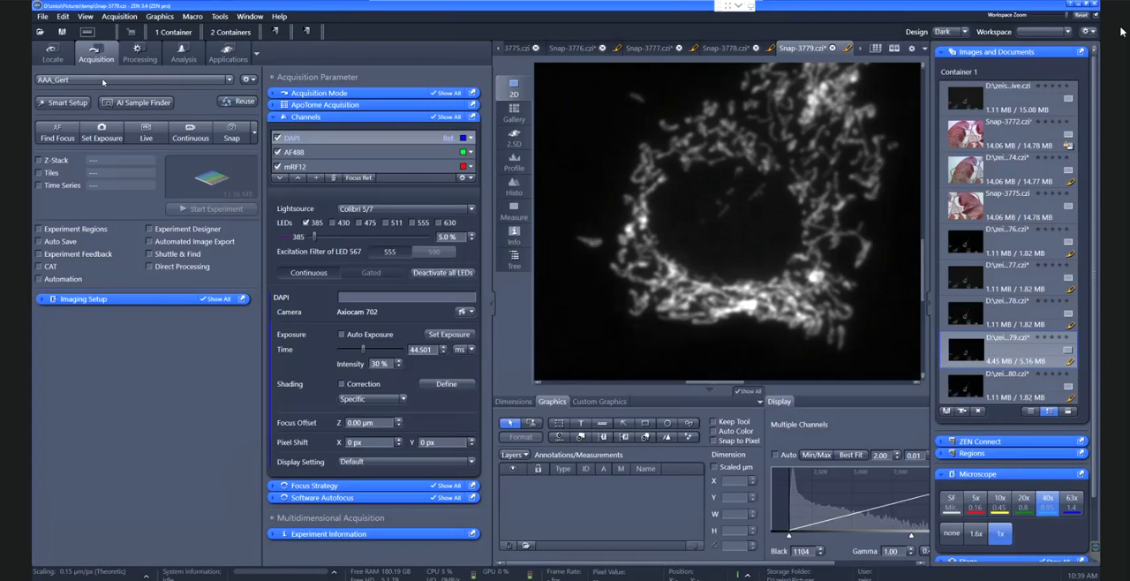
{"action": "left_click", "coordinate": [102, 82]}
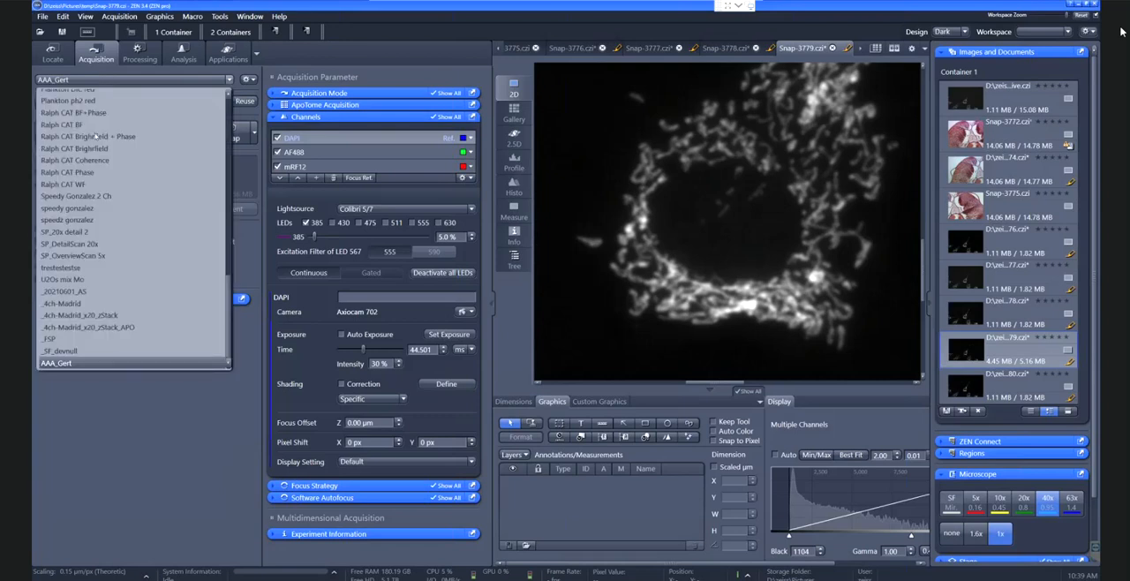
{"action": "left_click", "coordinate": [80, 364]}
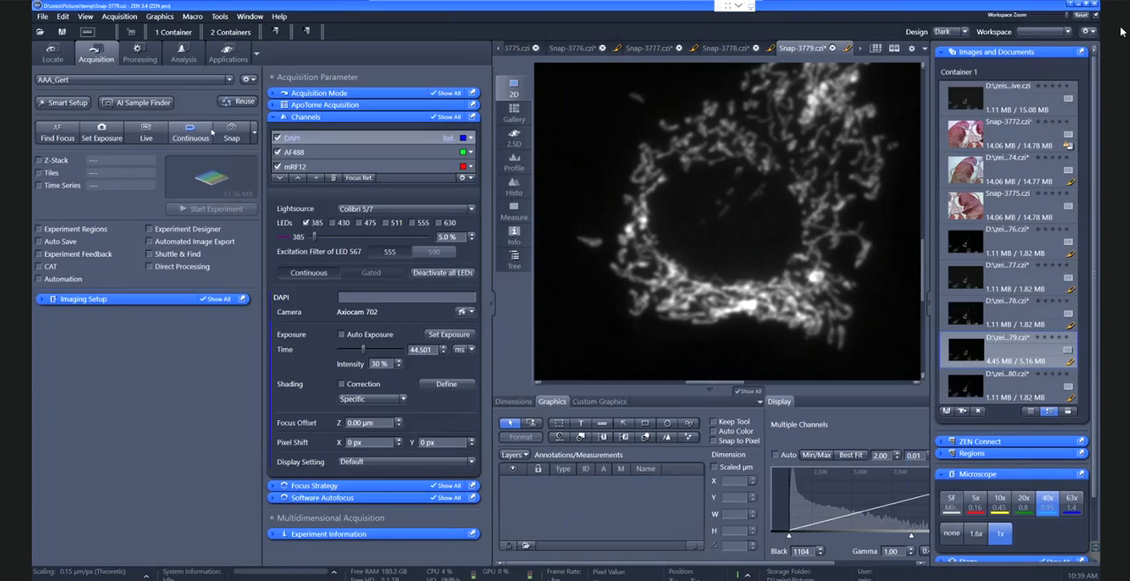
{"action": "left_click", "coordinate": [154, 138]}
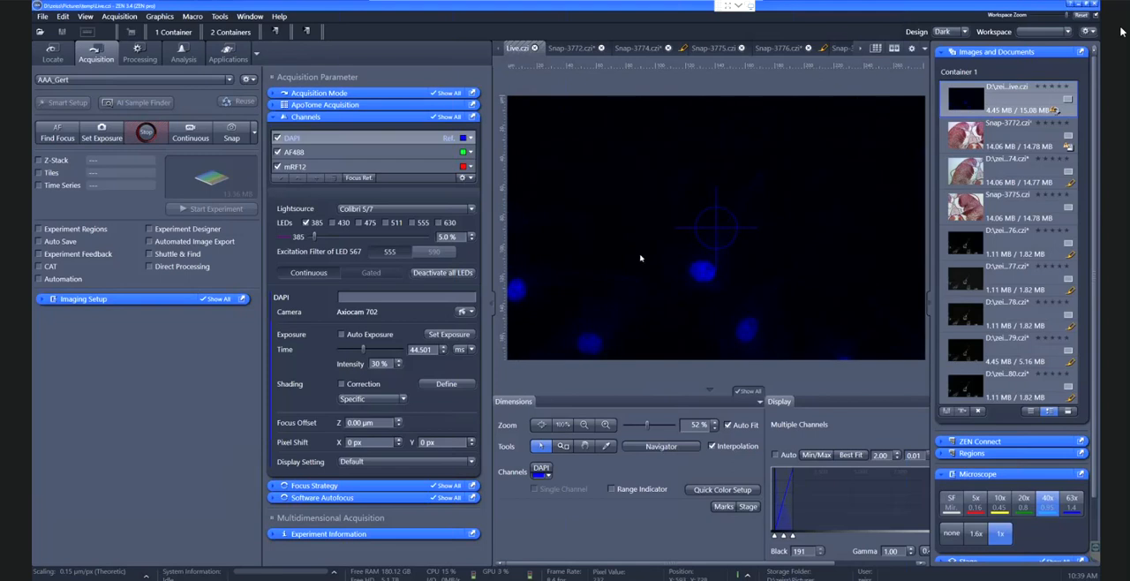
Preview the AF488 and mRF12 channels live with automatic display adjustment, then return to AF488
{"action": "left_click", "coordinate": [363, 151]}
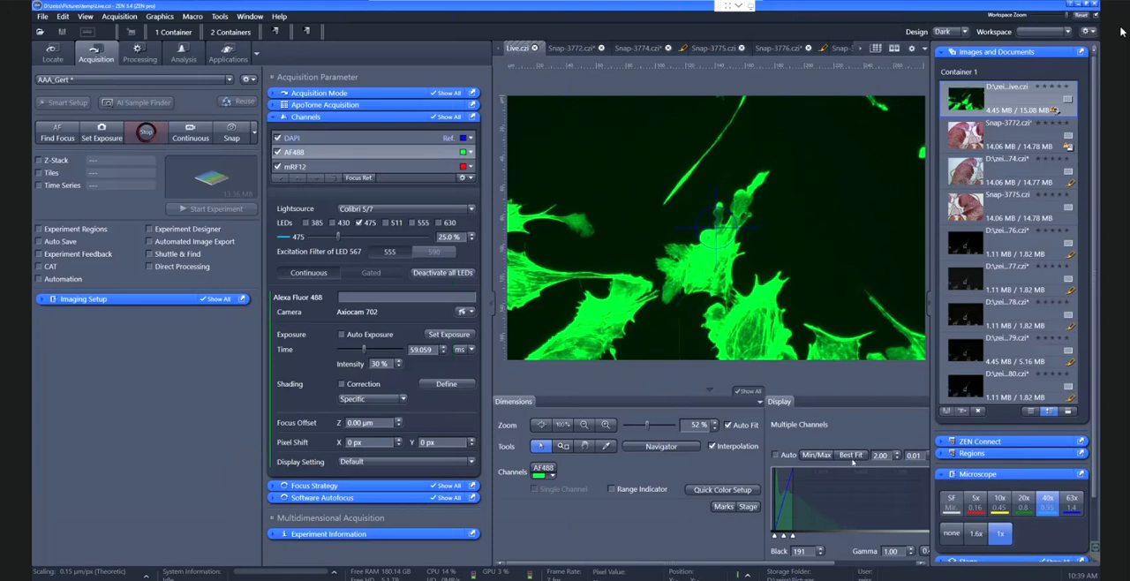
{"action": "left_click", "coordinate": [776, 455]}
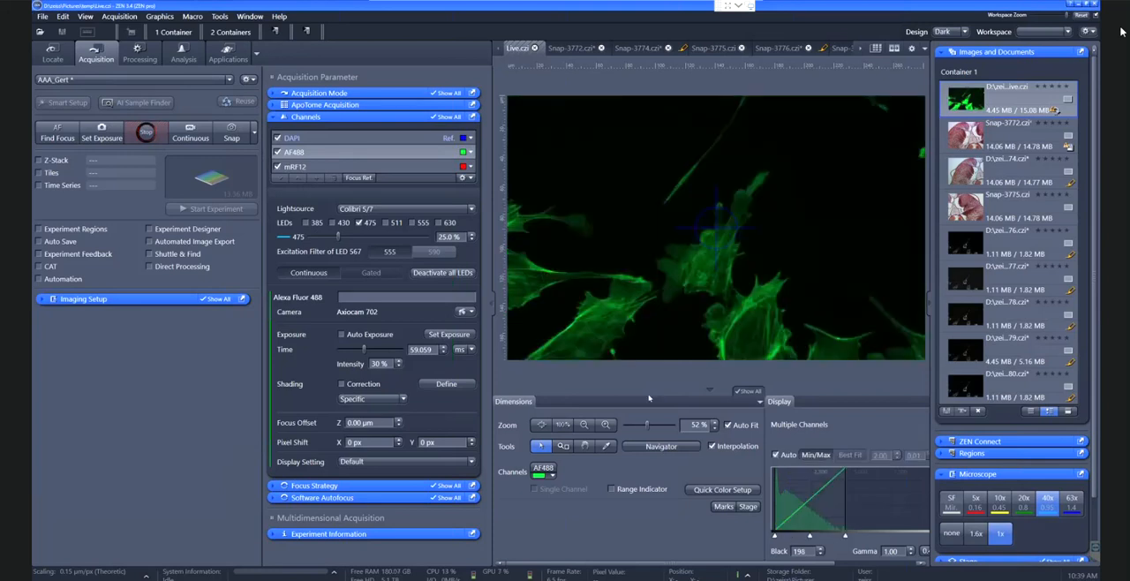
{"action": "left_click", "coordinate": [354, 168]}
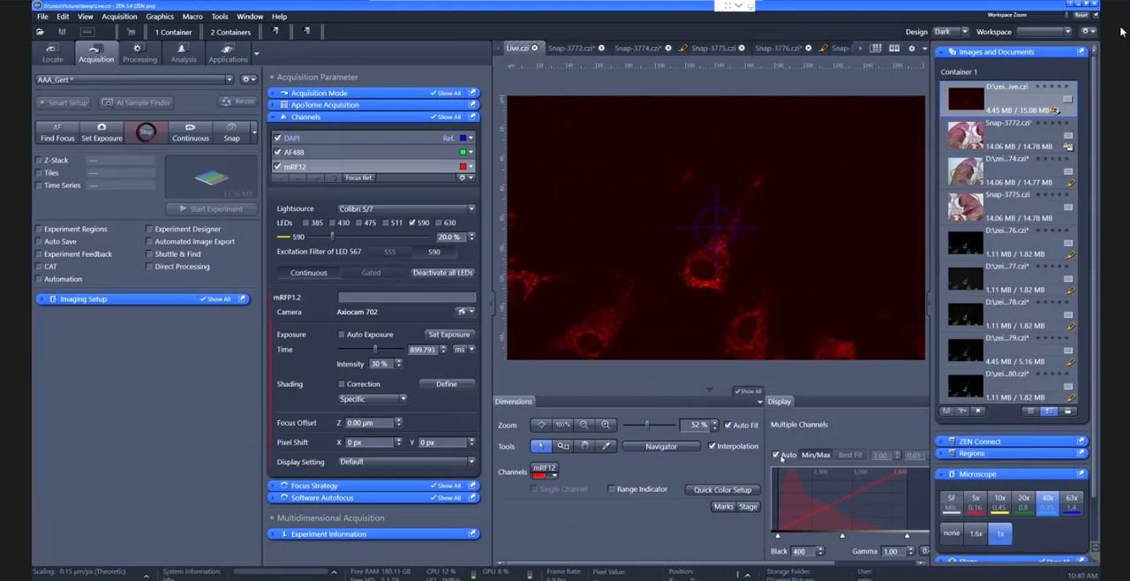
{"action": "left_click", "coordinate": [393, 154]}
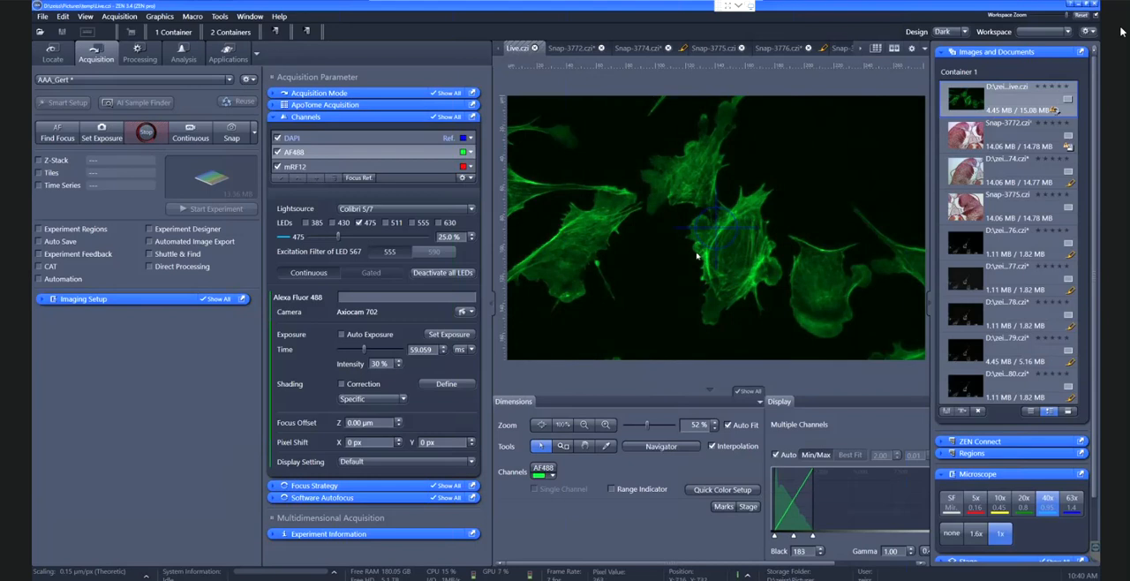
Move the focus of the live AF488 image away from the cells and back using the Medium focus step
{"action": "key", "text": "ctrl"}
{"action": "key", "text": "ctrl"}
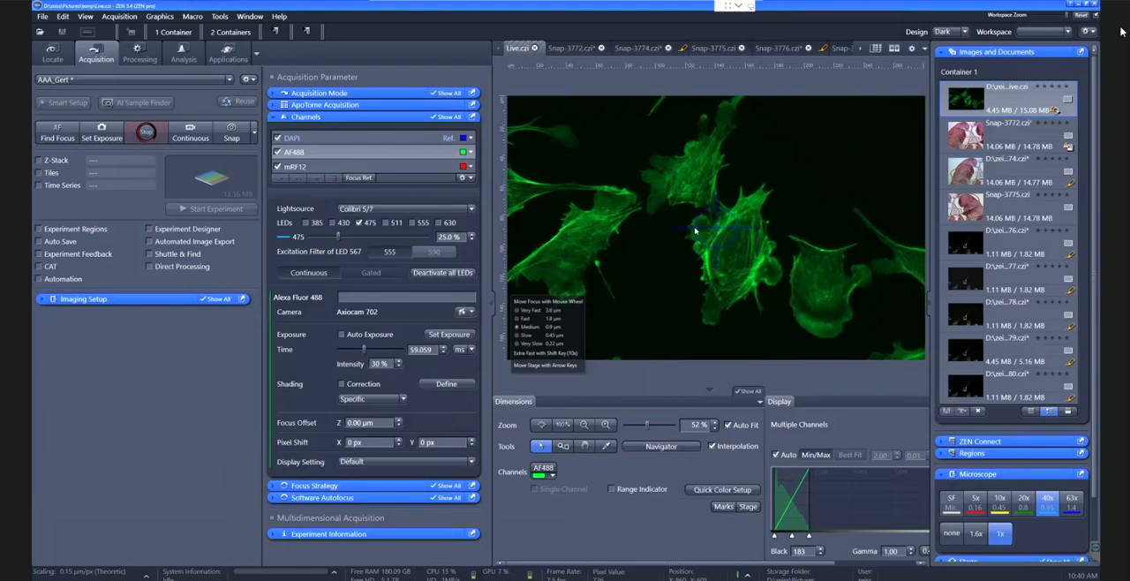
{"action": "scroll", "coordinate": [695, 231], "scroll_direction": "down", "scroll_amount": 3}
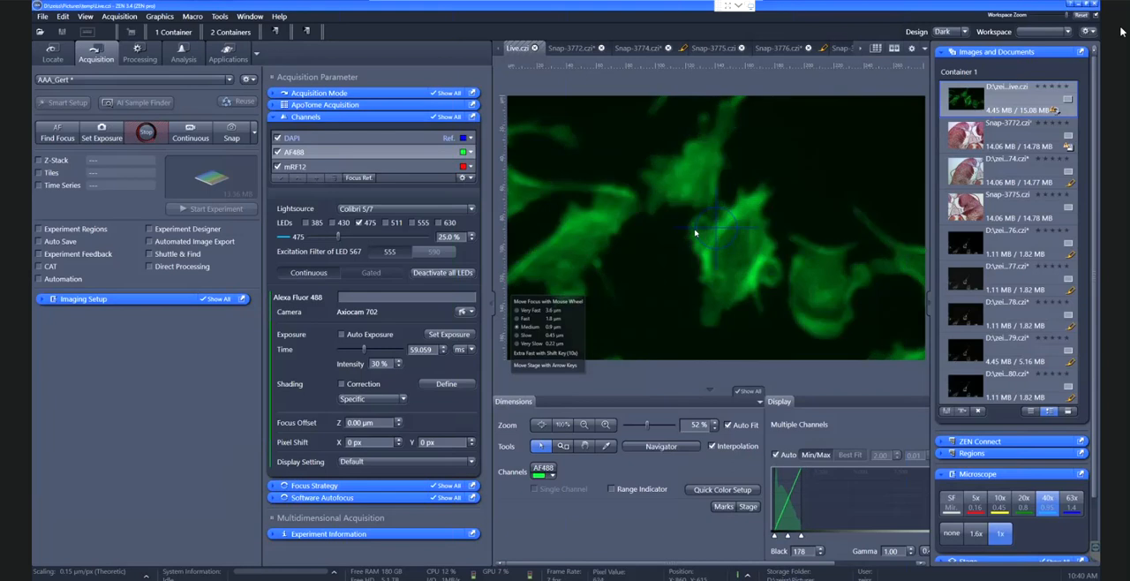
{"action": "scroll", "coordinate": [695, 233], "scroll_direction": "up", "scroll_amount": 3}
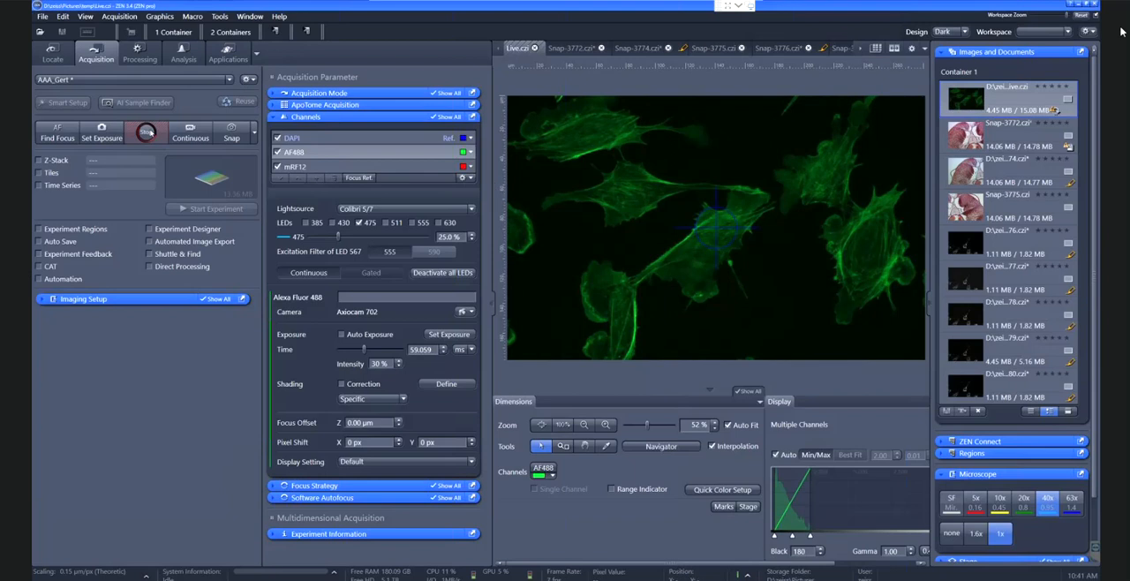
Stop the live image, snap all three channels into one image and adjust its display with Best Fit
{"action": "left_click", "coordinate": [231, 134]}
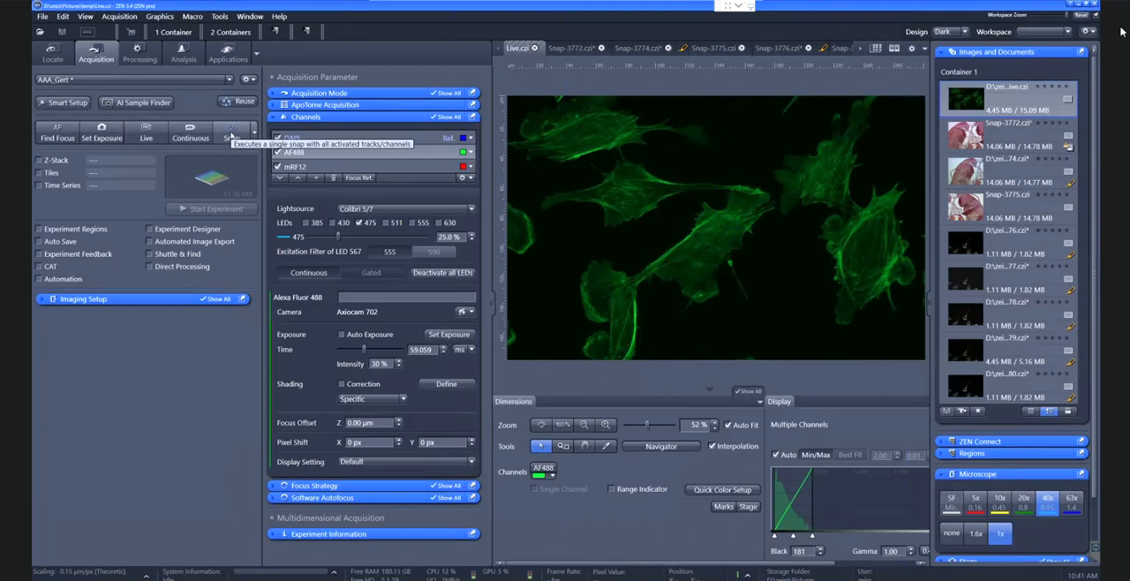
{"action": "left_click", "coordinate": [231, 135]}
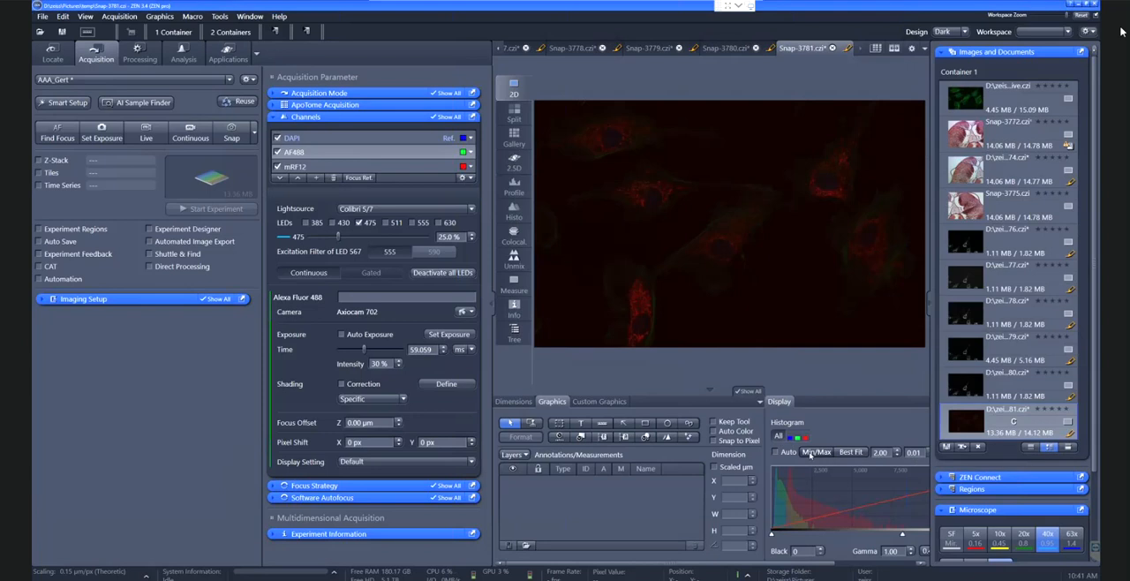
{"action": "left_click", "coordinate": [810, 453]}
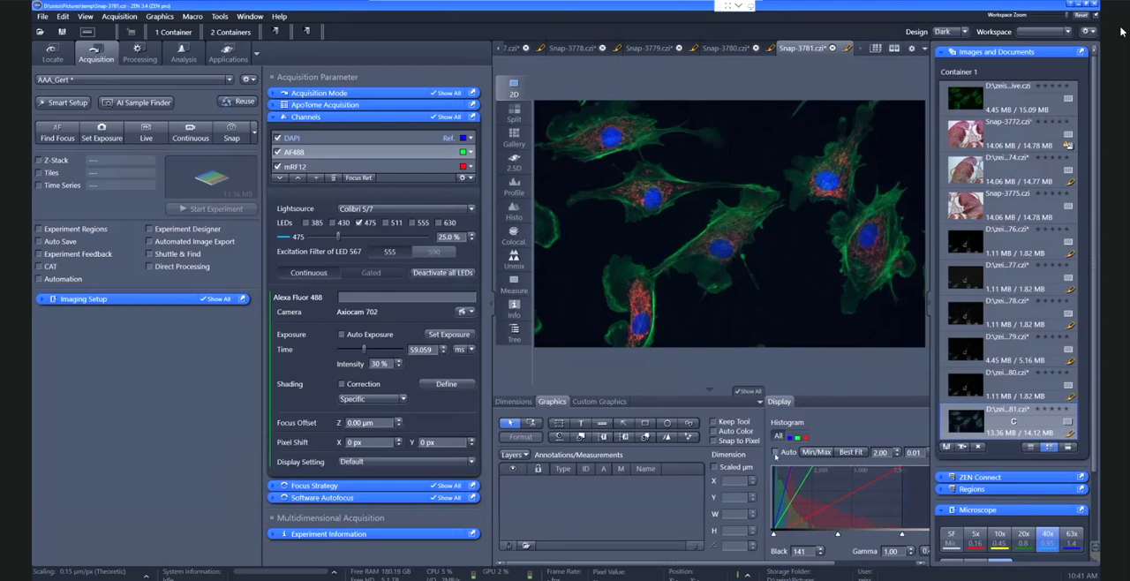
{"action": "left_click", "coordinate": [852, 452]}
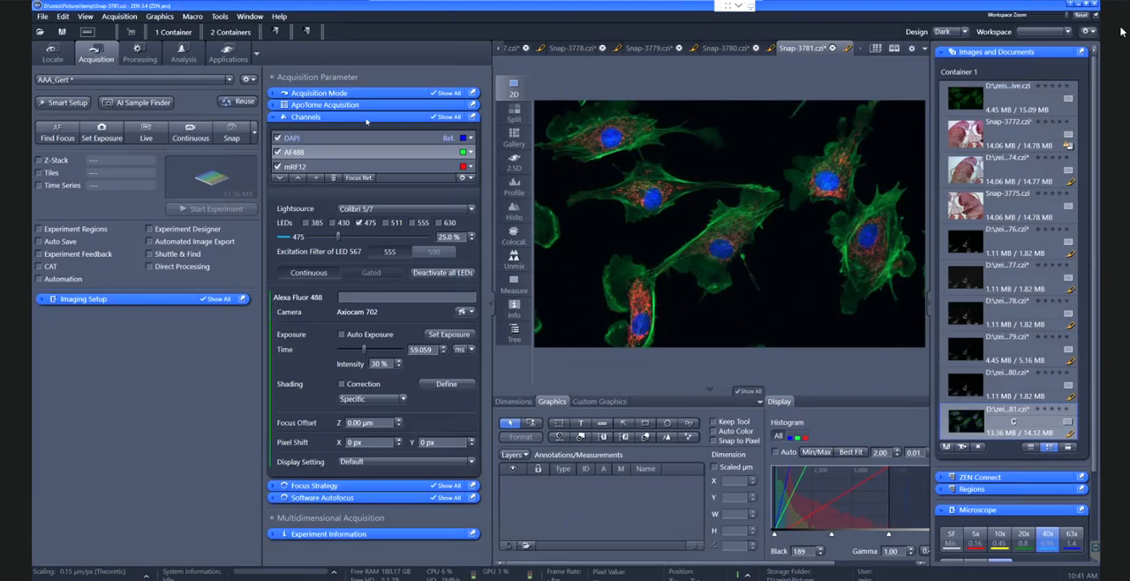
Move the Acquisition Parameter and Multidimensional Acquisition tool groups into the main tool column below Imaging Setup
{"action": "left_click", "coordinate": [311, 79]}
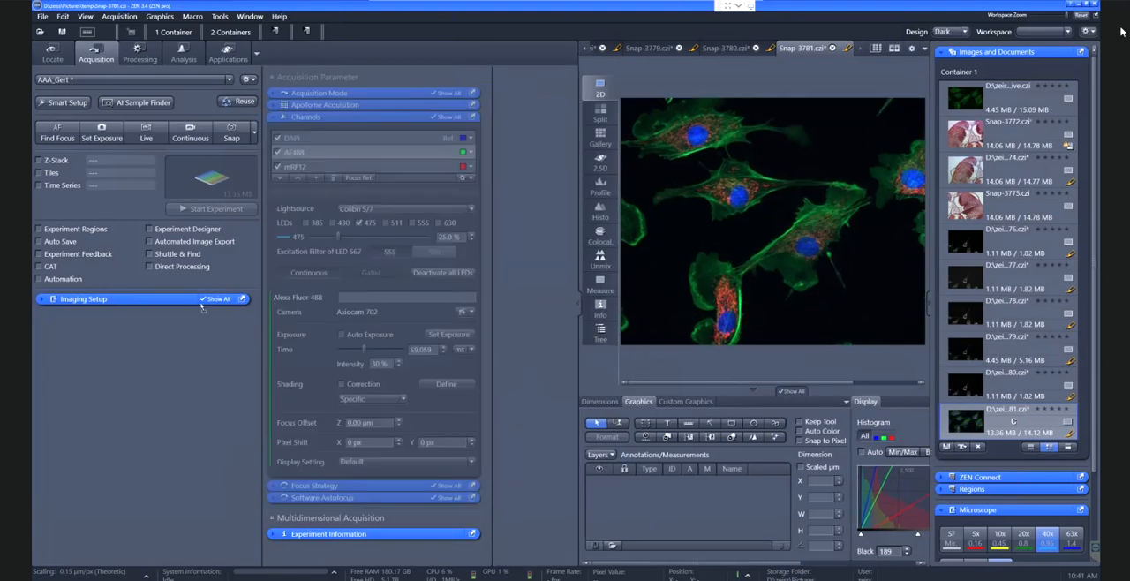
{"action": "left_click_drag", "start_coordinate": [137, 383], "coordinate": [136, 382]}
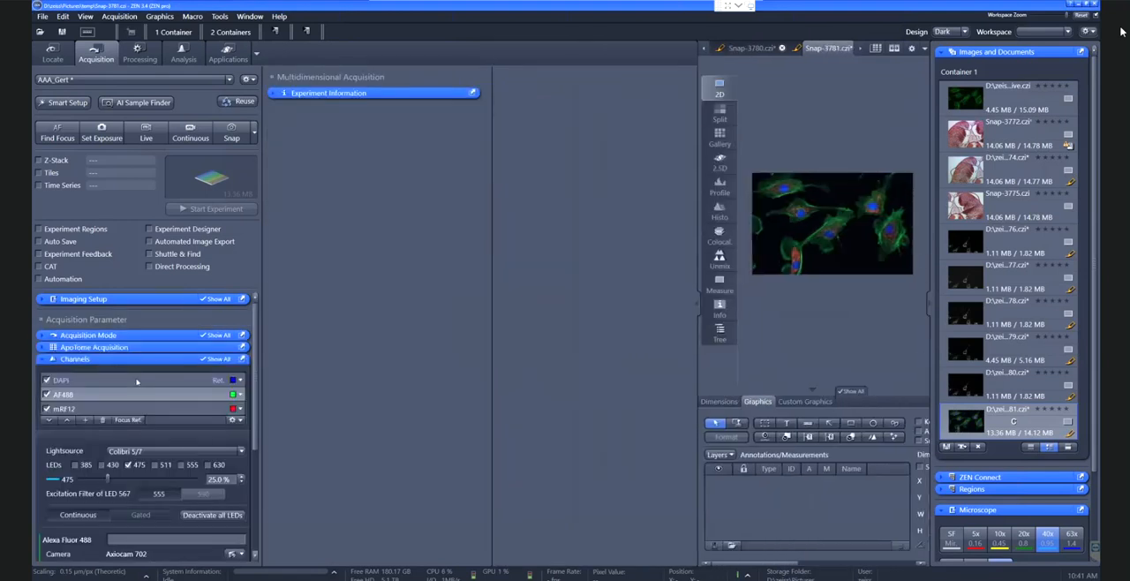
{"action": "left_click", "coordinate": [410, 92]}
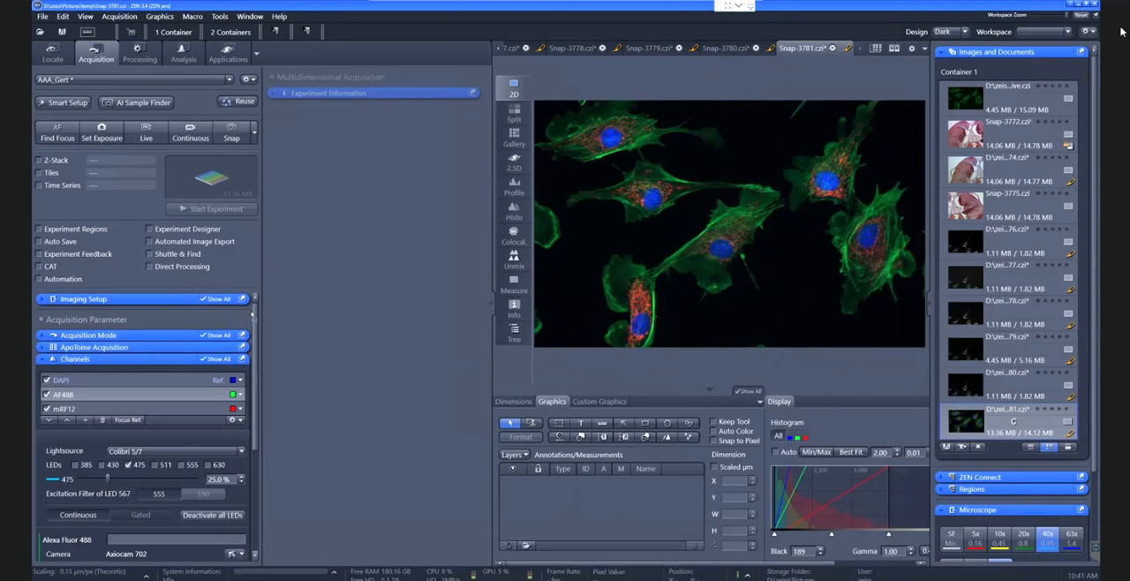
{"action": "left_click_drag", "start_coordinate": [146, 528], "coordinate": [146, 527]}
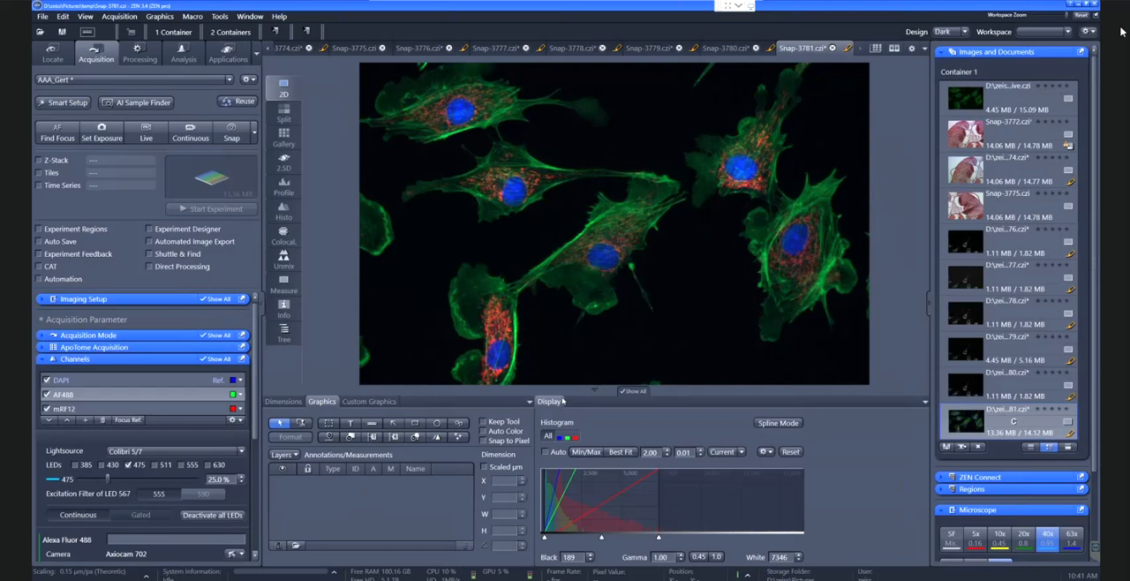
Inspect the DAPI histogram of the three-channel snap and toggle the DAPI channel off and on
{"action": "left_click", "coordinate": [283, 401]}
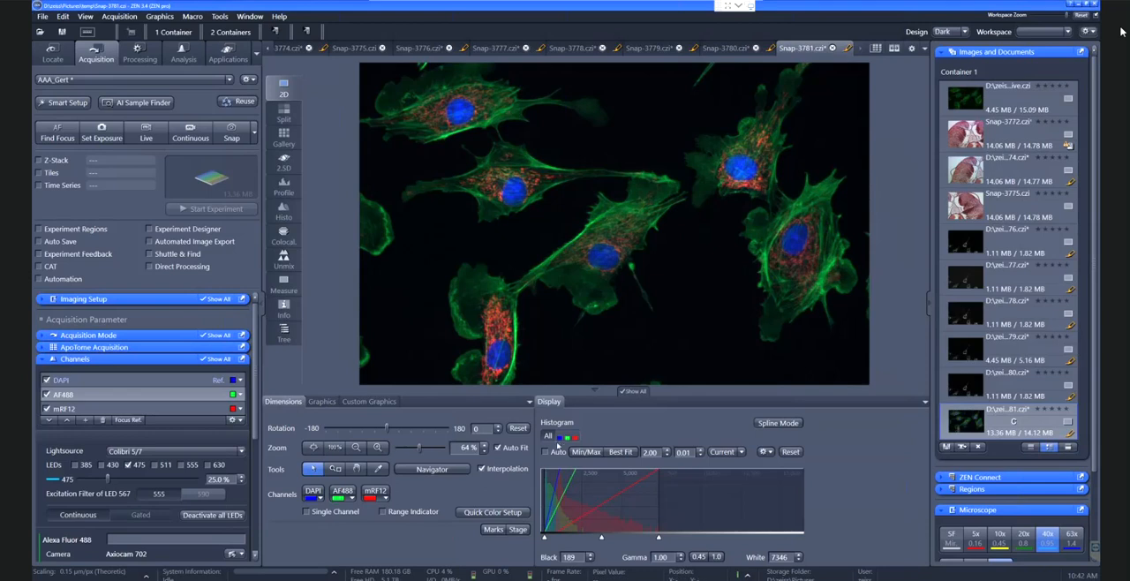
{"action": "left_click", "coordinate": [558, 436]}
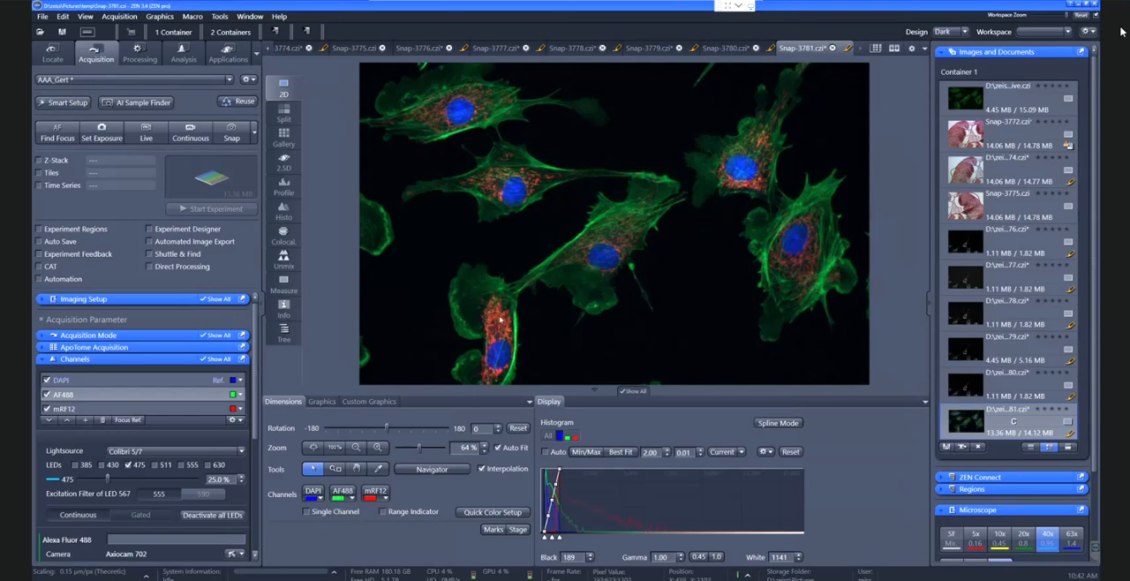
{"action": "left_click", "coordinate": [313, 492]}
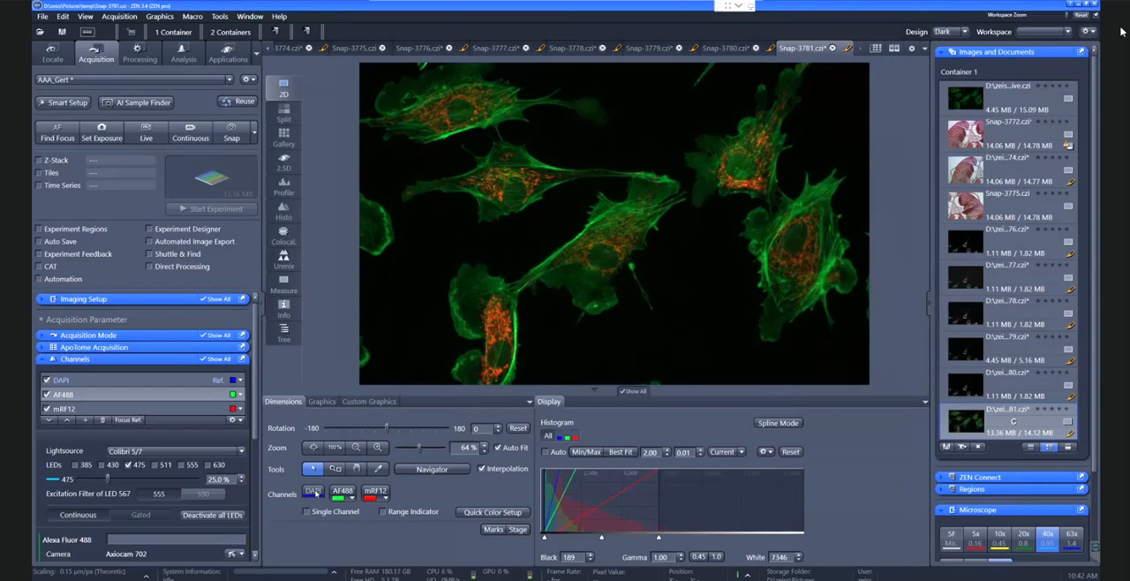
{"action": "left_click", "coordinate": [313, 492]}
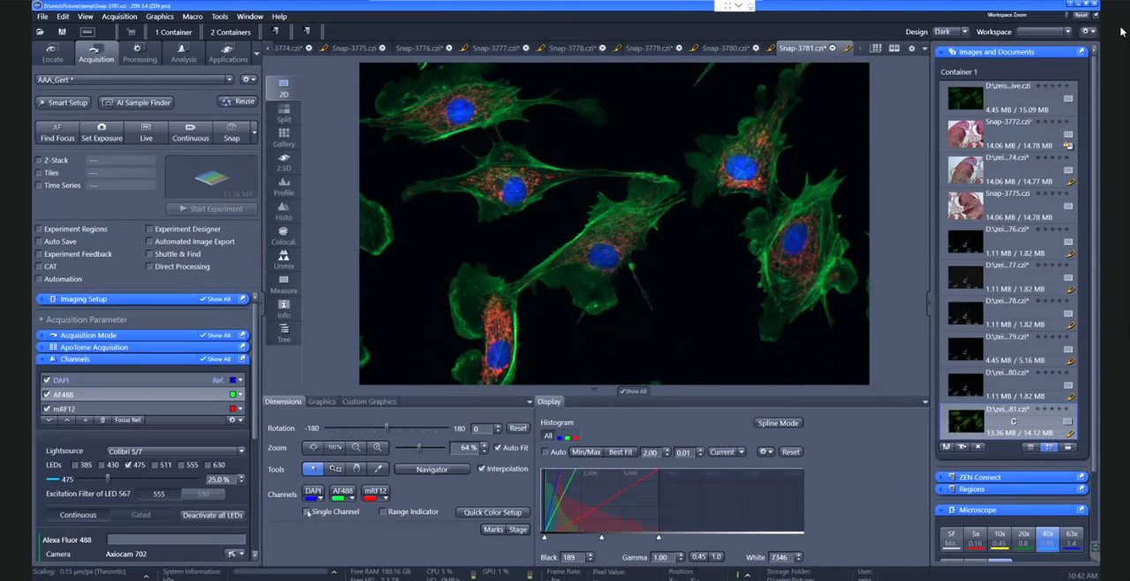
View the DAPI, AF488 and mRF12 channels one at a time, then show all channels in split view
{"action": "left_click", "coordinate": [306, 512]}
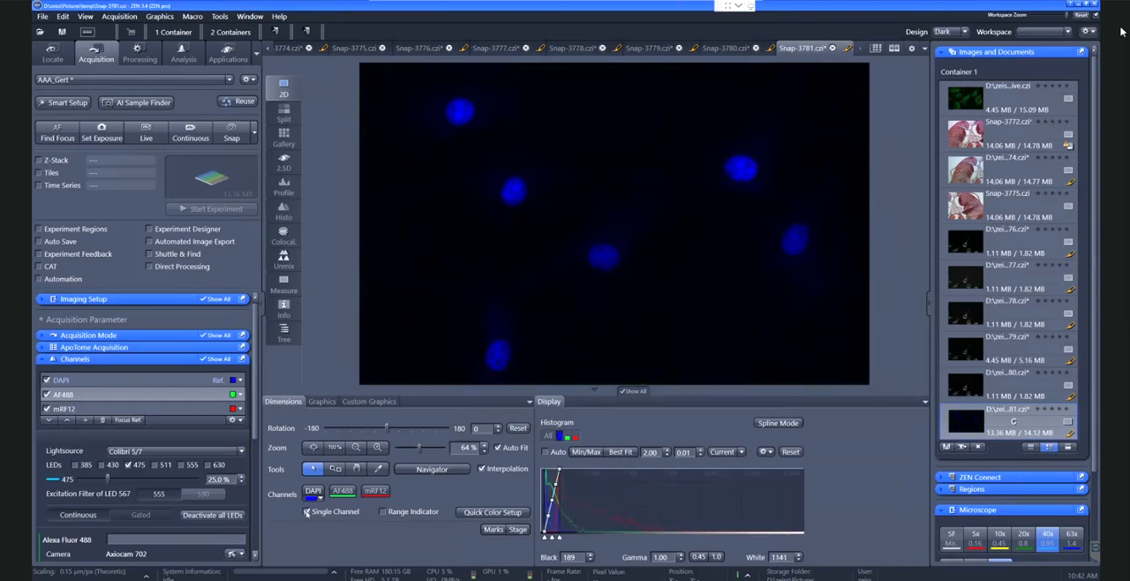
{"action": "left_click", "coordinate": [344, 493]}
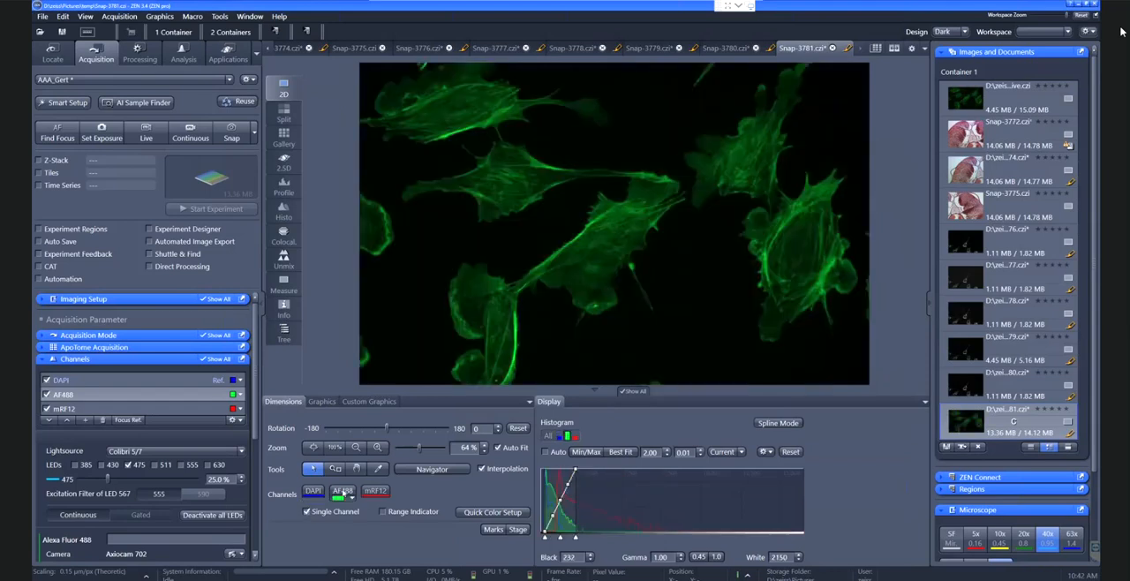
{"action": "left_click", "coordinate": [371, 492]}
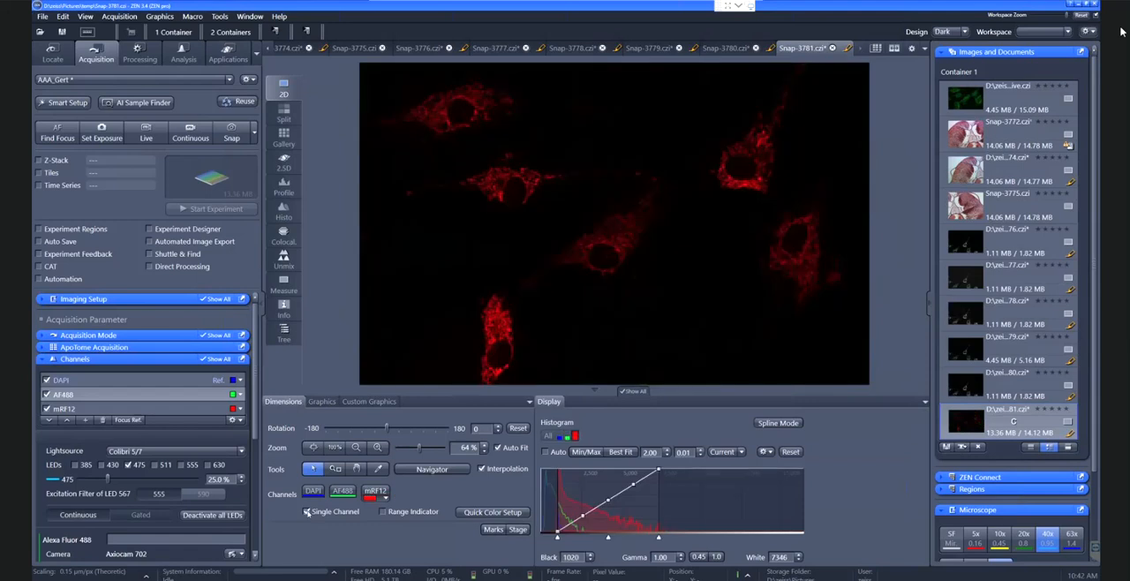
{"action": "left_click", "coordinate": [307, 512]}
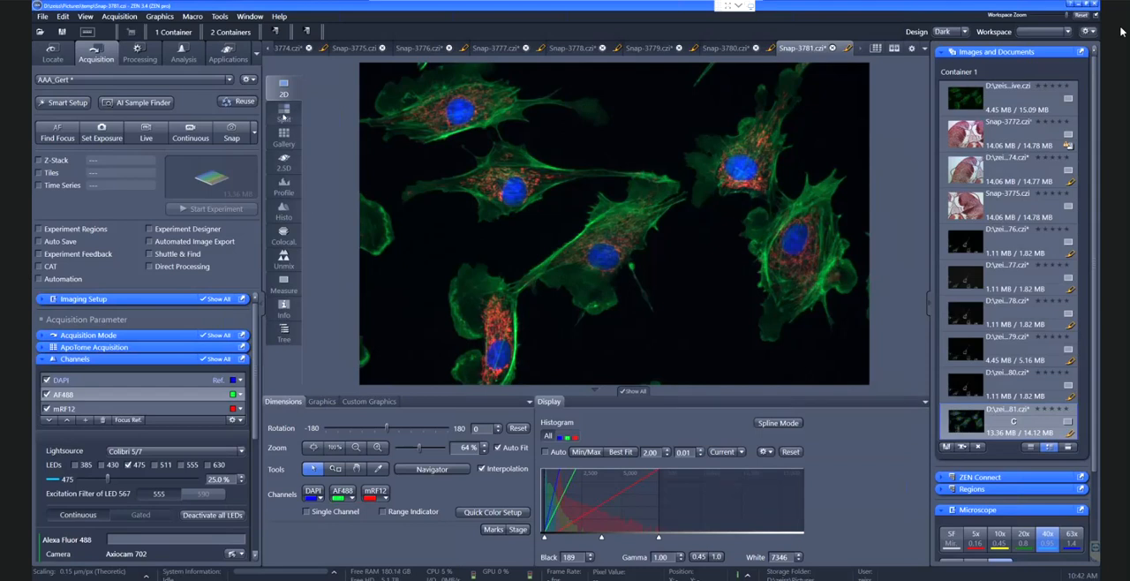
{"action": "left_click", "coordinate": [282, 113]}
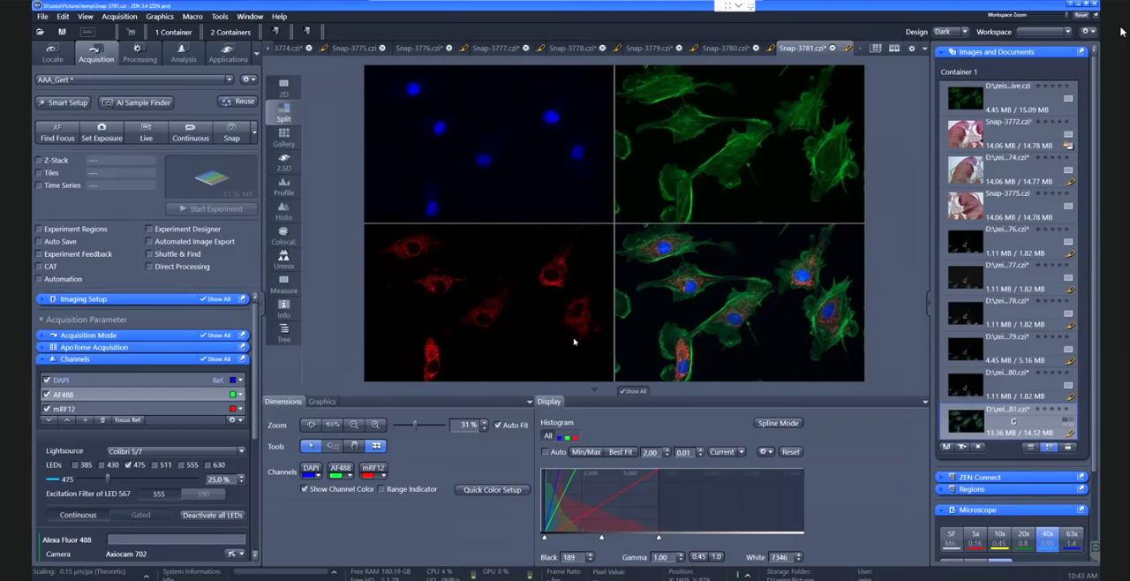
Collapse the channel settings and create a new acquisition experiment named BBB_Gert3ch
{"action": "left_click", "coordinate": [122, 360]}
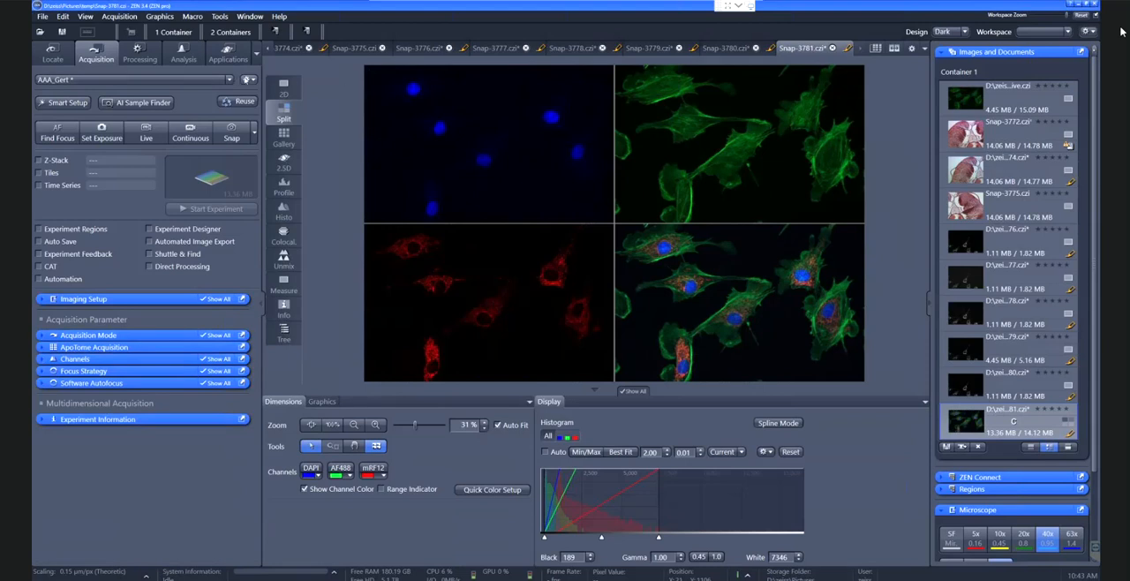
{"action": "left_click", "coordinate": [248, 79]}
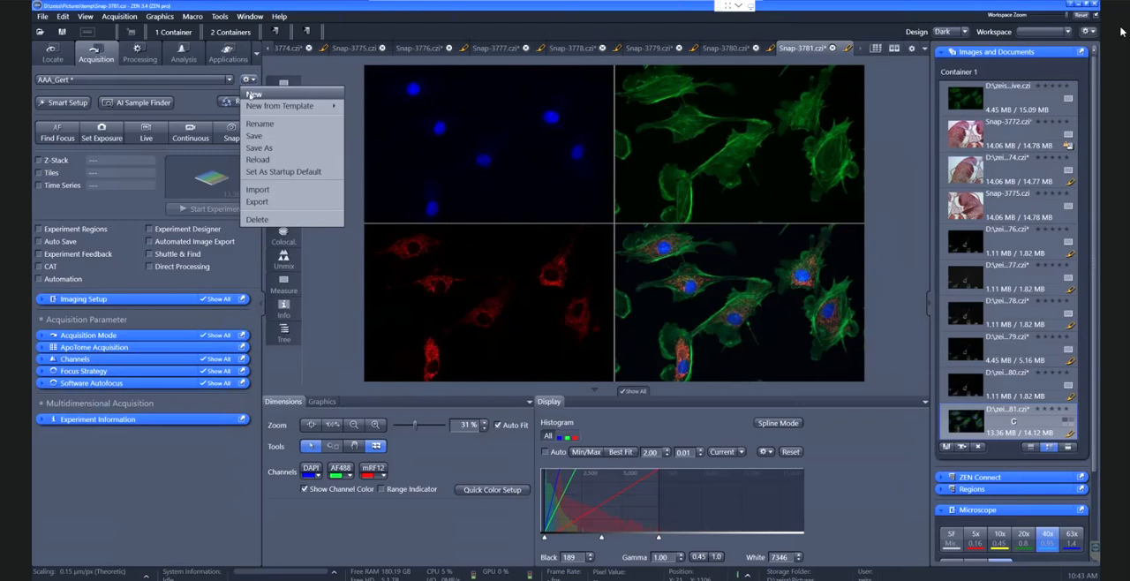
{"action": "left_click", "coordinate": [254, 93]}
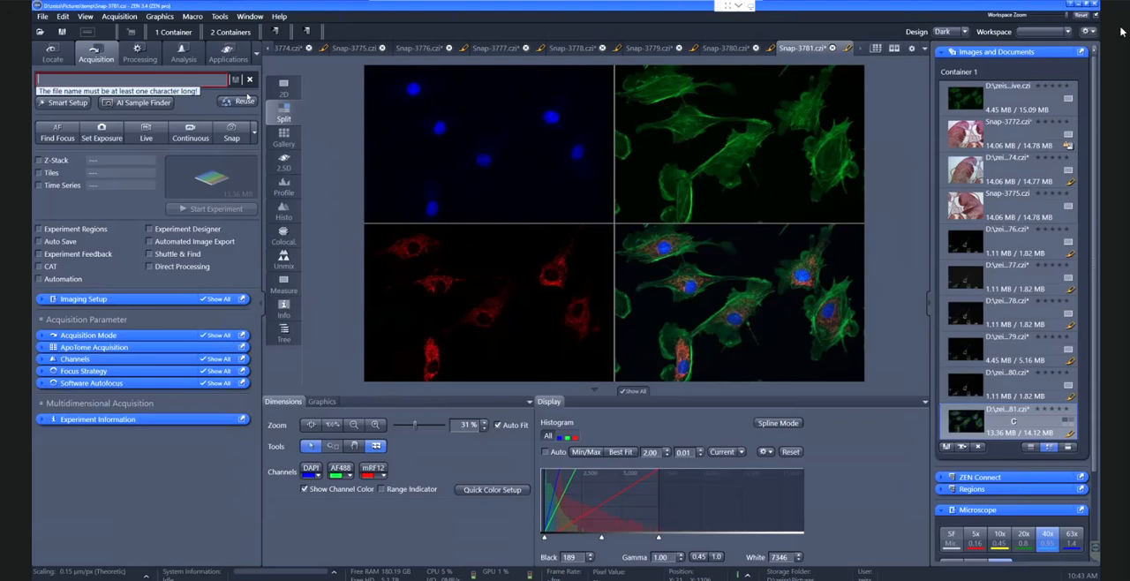
{"action": "type", "text": "BBB_Gert3ch"}
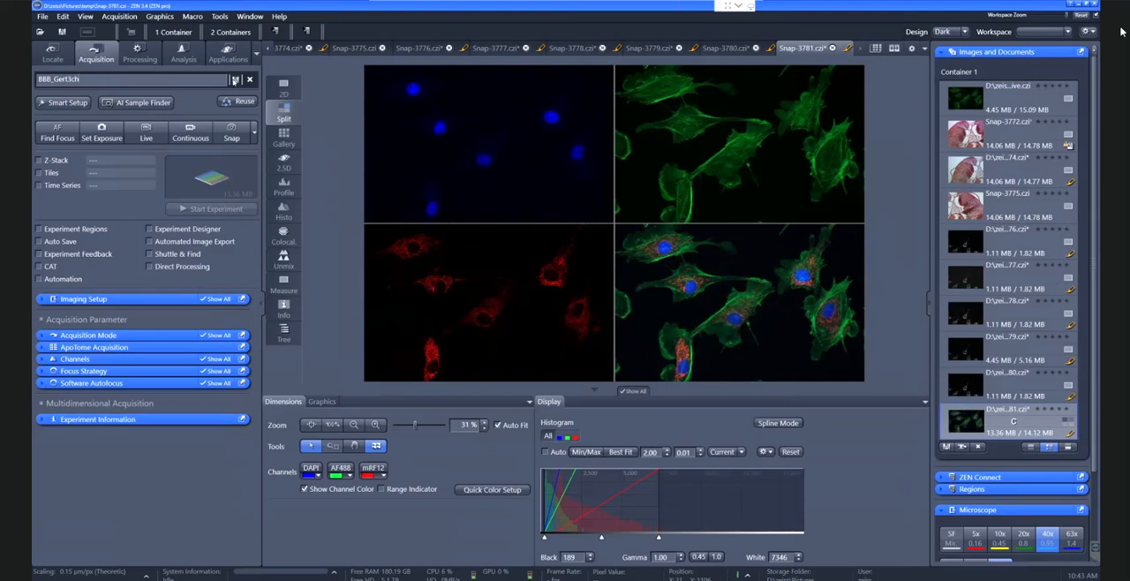
{"action": "left_click", "coordinate": [235, 80]}
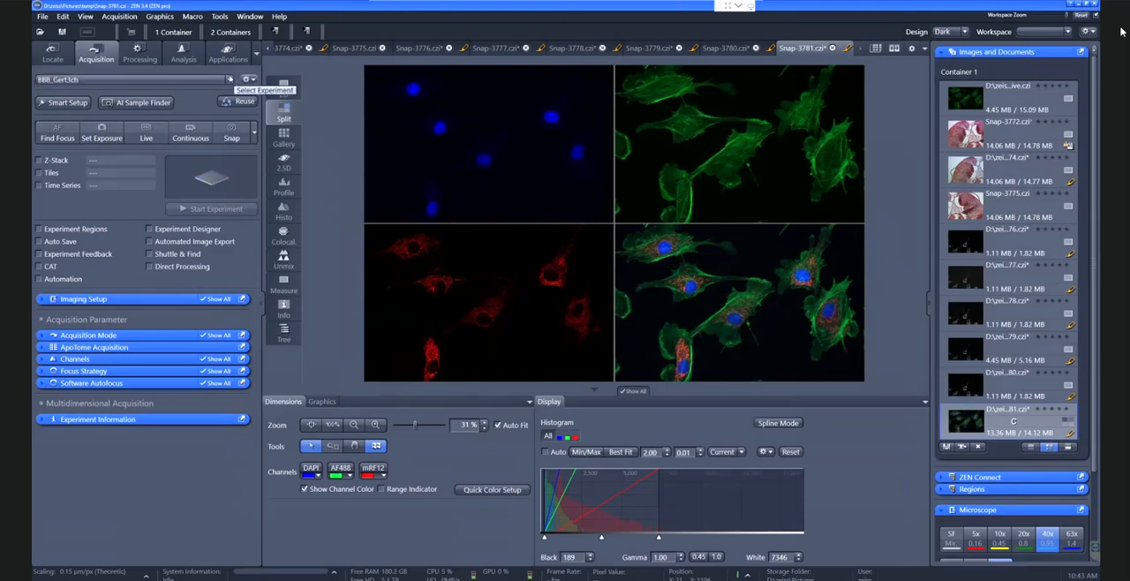
Open Smart Setup and remove the existing DAPI, Alexa Fluor 488 and mRFP1.2 dyes from the experiment configuration
{"action": "left_click", "coordinate": [65, 103]}
{"action": "left_click_drag", "start_coordinate": [214, 54], "coordinate": [453, 55]}
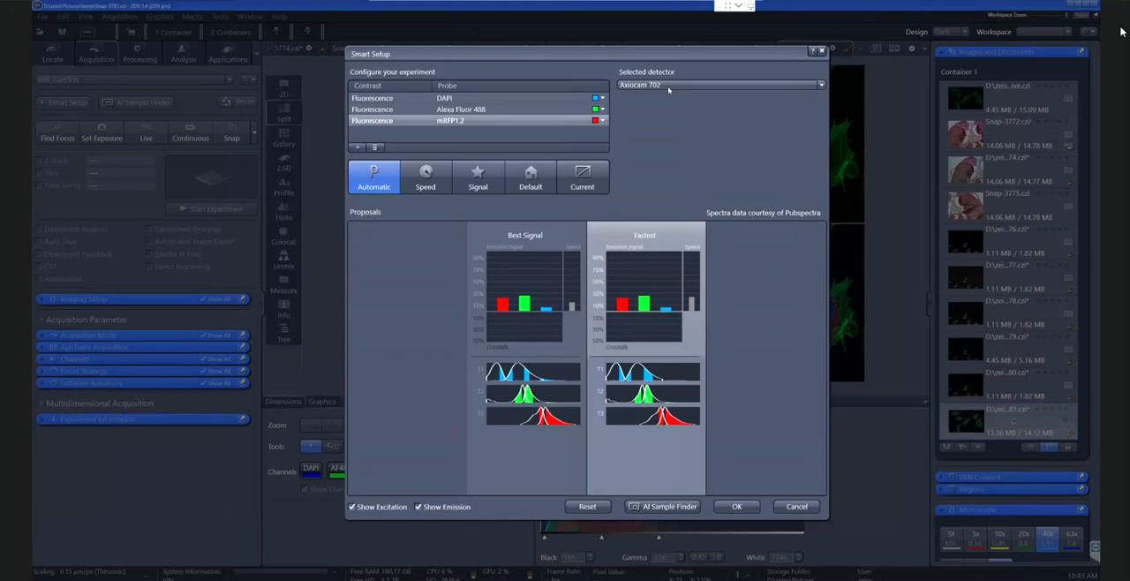
{"action": "left_click", "coordinate": [374, 148]}
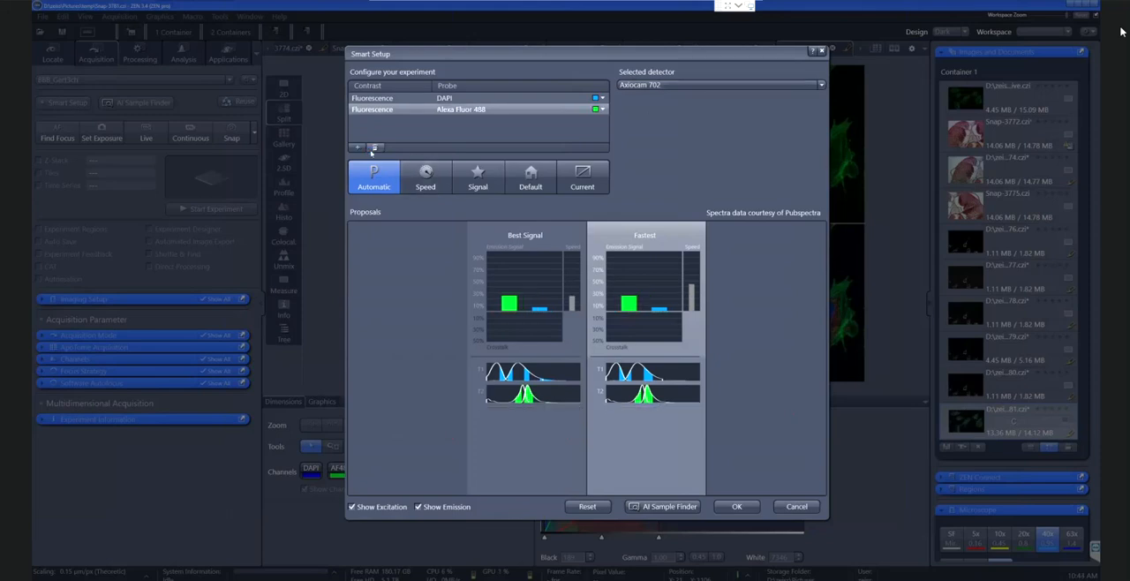
{"action": "double_click", "coordinate": [374, 148]}
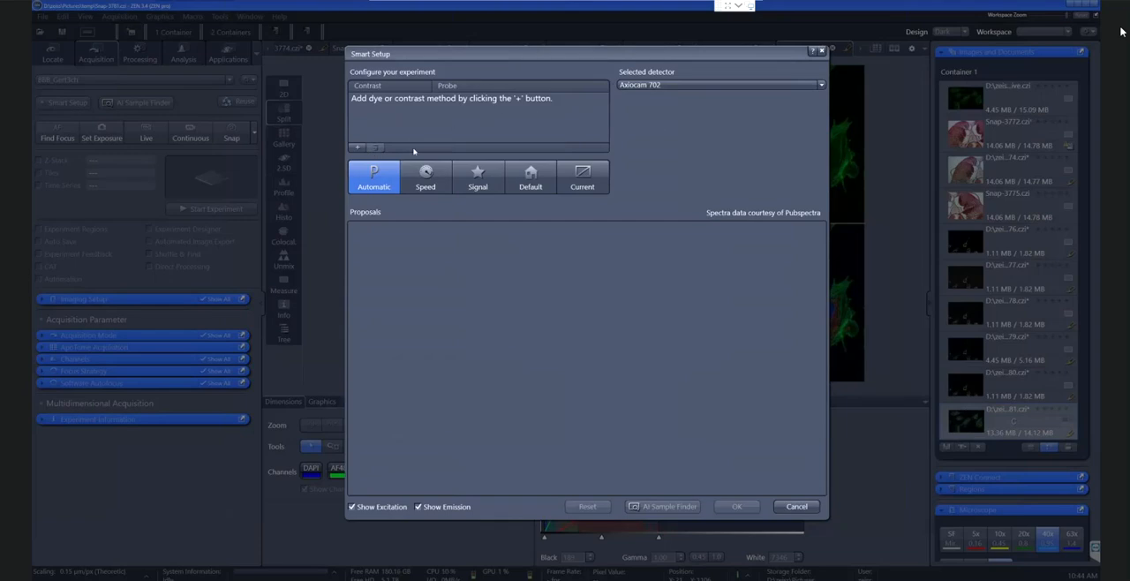
Add DAPI and EGFP as fluorescence probes, finding them in the dye database with the searches dapi and gfp
{"action": "left_click", "coordinate": [357, 148]}
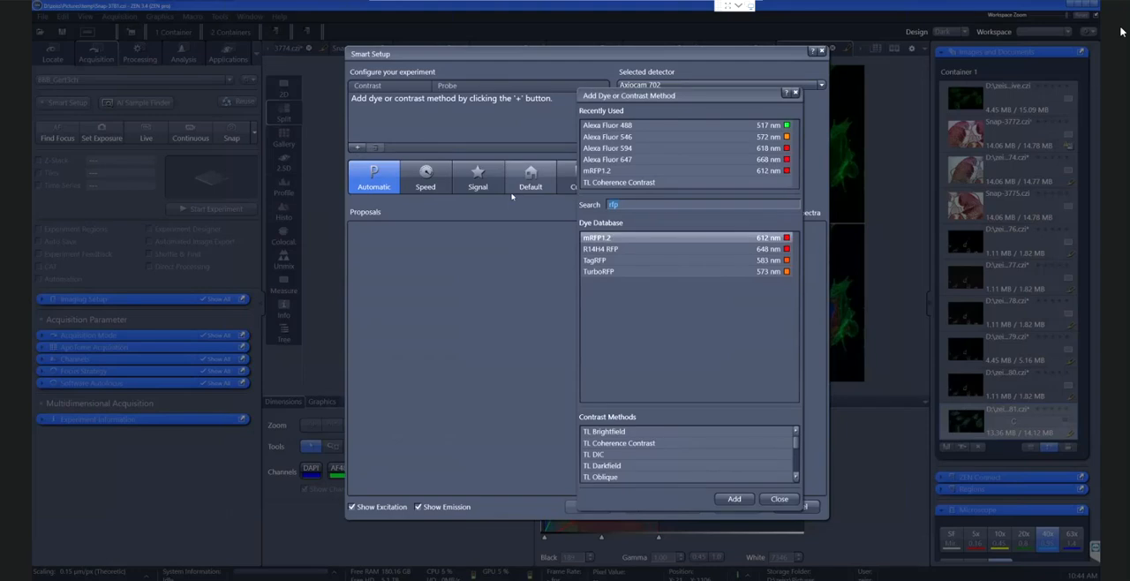
{"action": "type", "text": "dapi"}
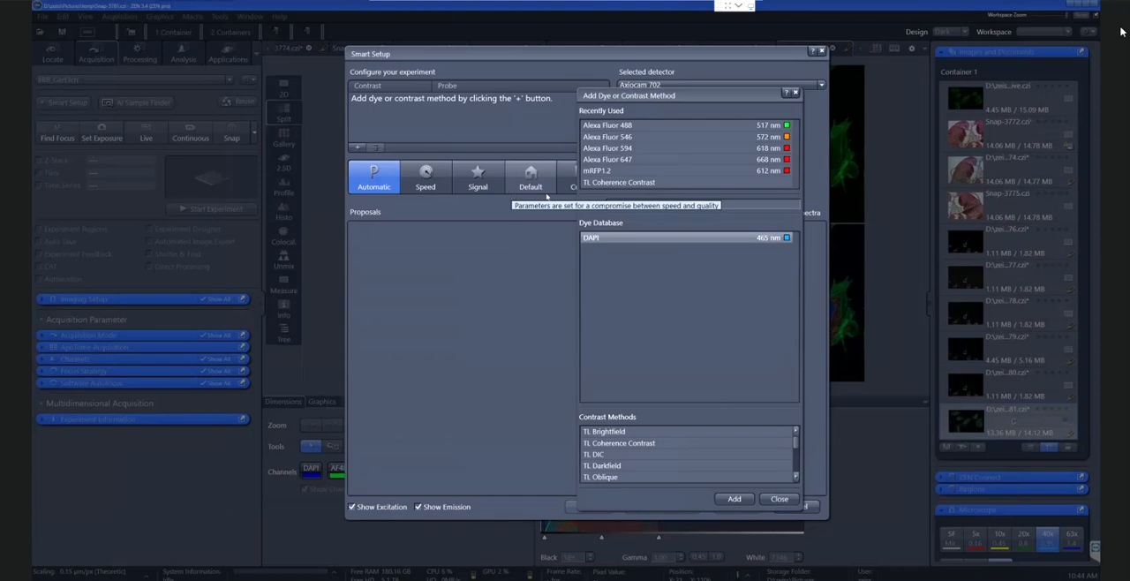
{"action": "left_click", "coordinate": [750, 498]}
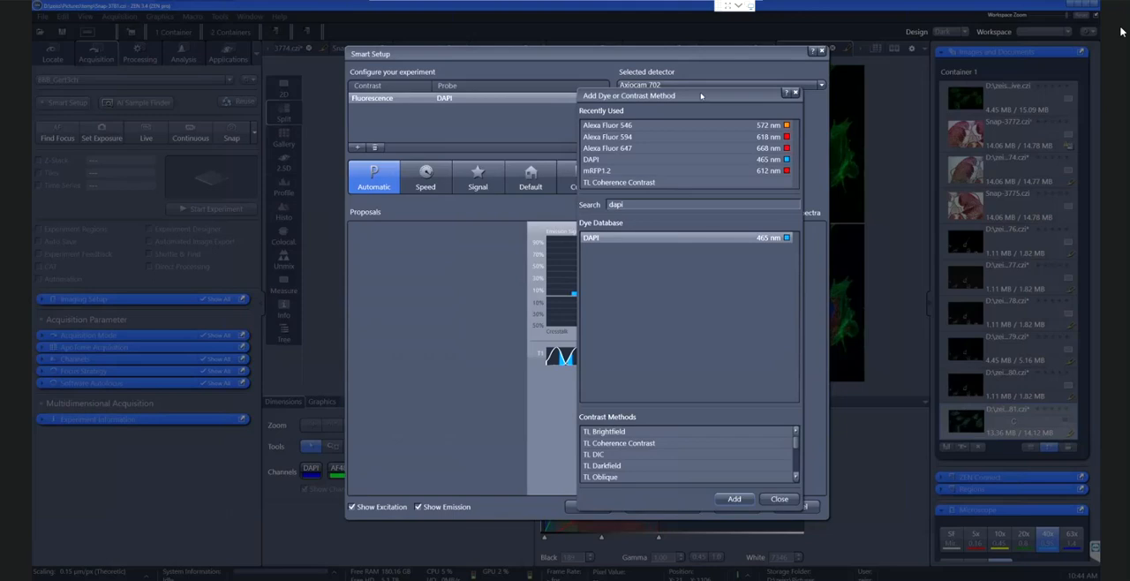
{"action": "left_click_drag", "start_coordinate": [690, 195], "coordinate": [637, 191]}
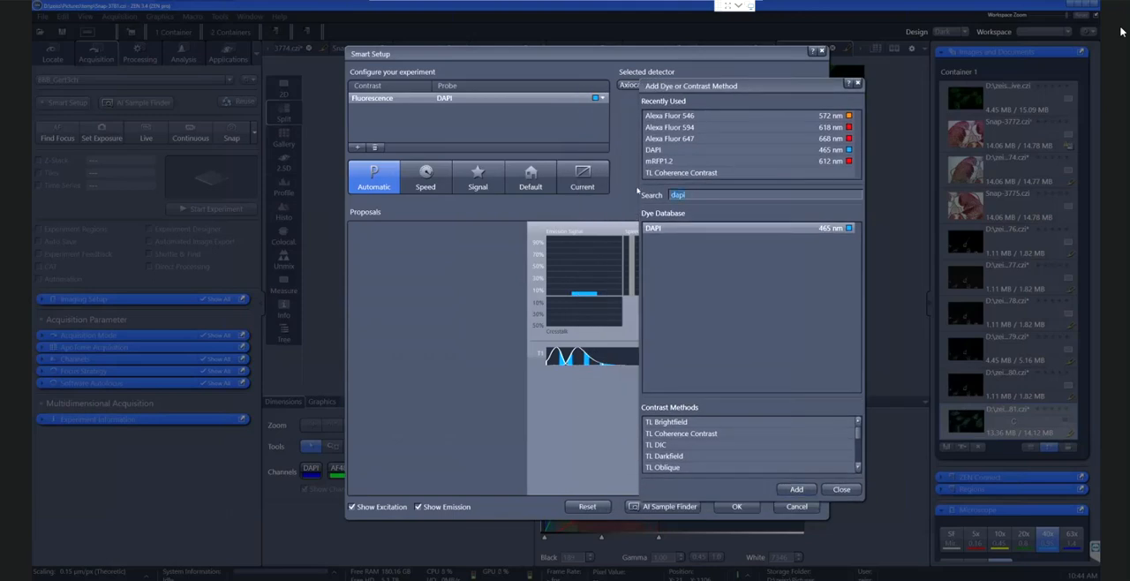
{"action": "type", "text": "gfp"}
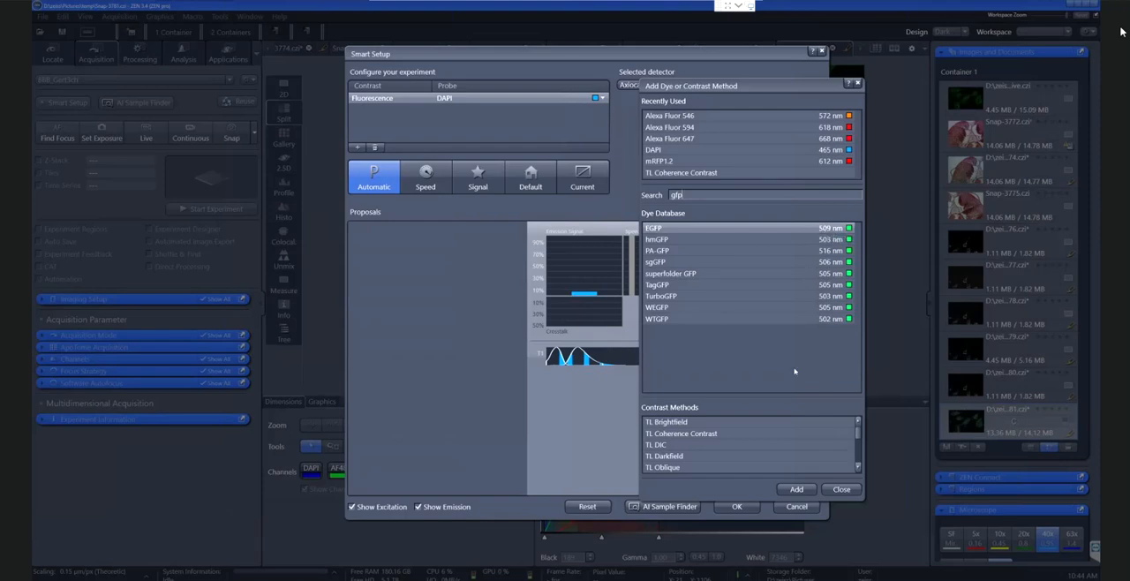
{"action": "left_click", "coordinate": [796, 489]}
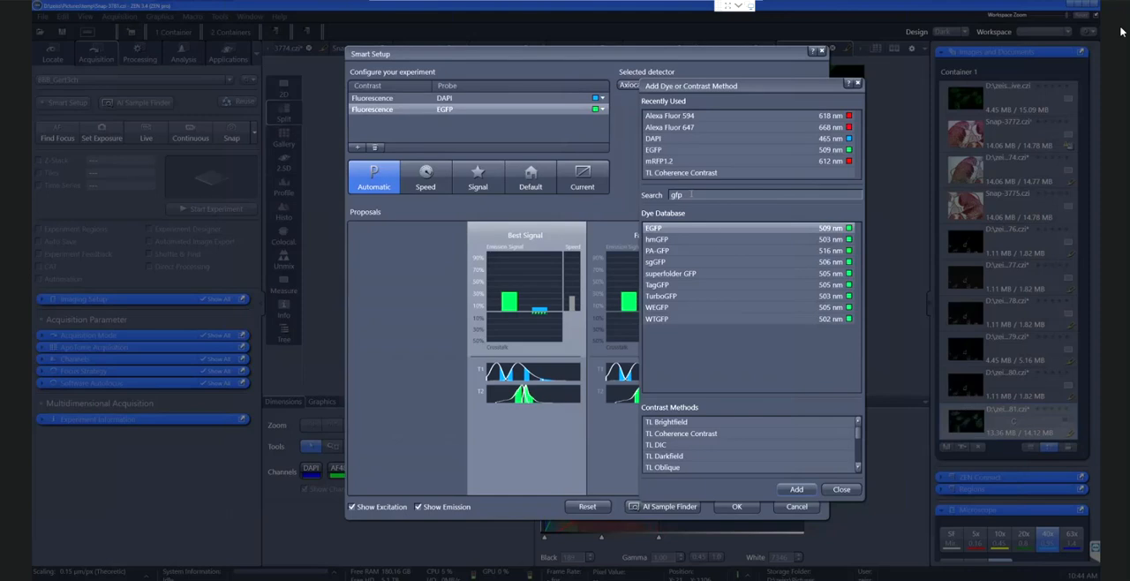
Add the recently used mRFP1.2 dye as the third probe and apply the Fastest proposal to the experiment
{"action": "left_click_drag", "start_coordinate": [691, 194], "coordinate": [670, 195]}
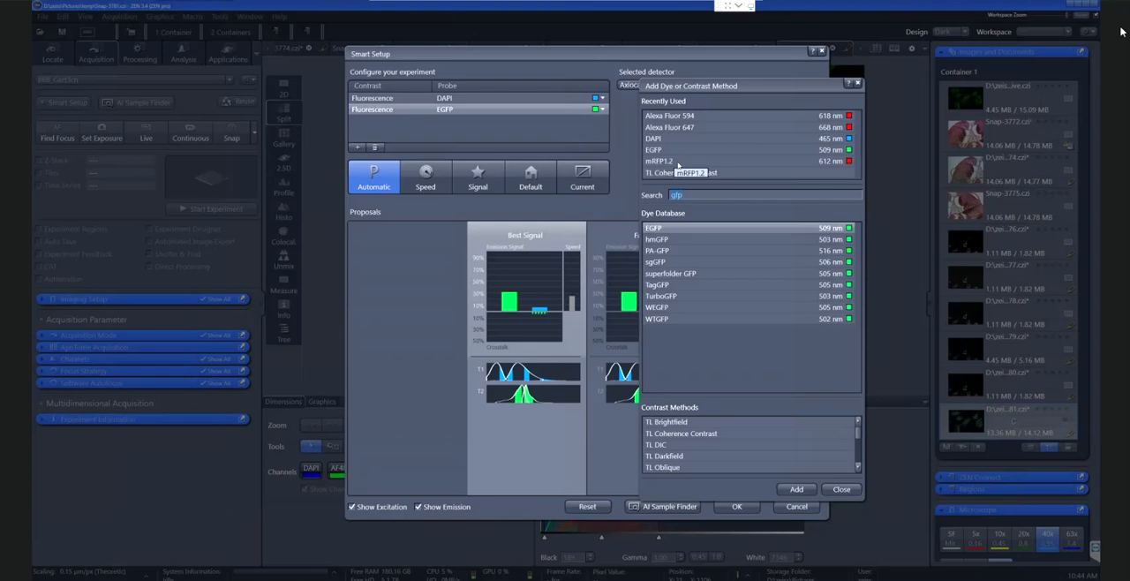
{"action": "left_click", "coordinate": [671, 163]}
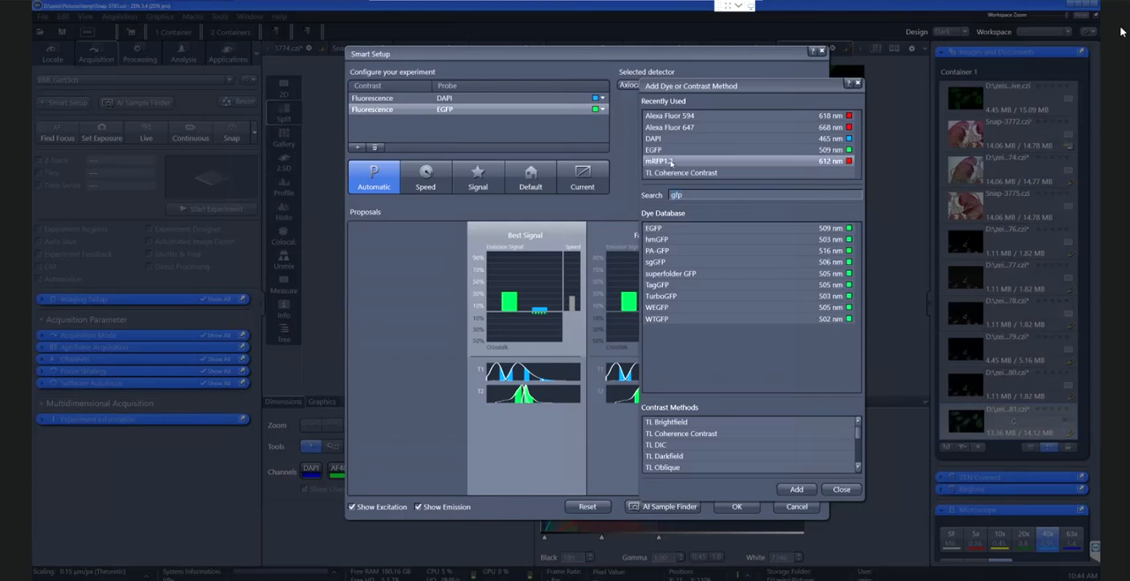
{"action": "double_click", "coordinate": [671, 162]}
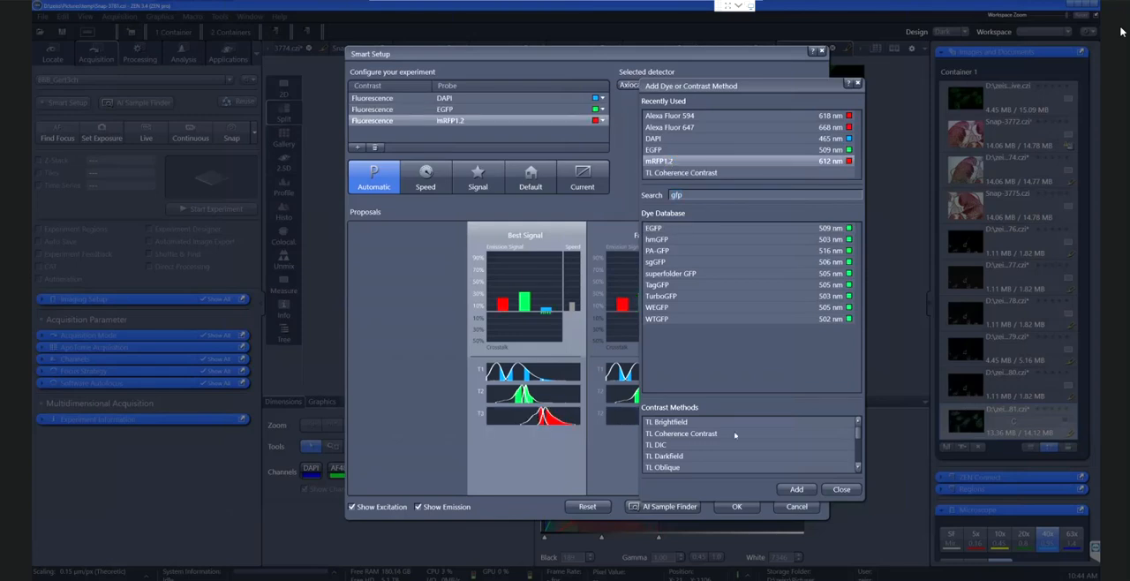
{"action": "left_click", "coordinate": [842, 490]}
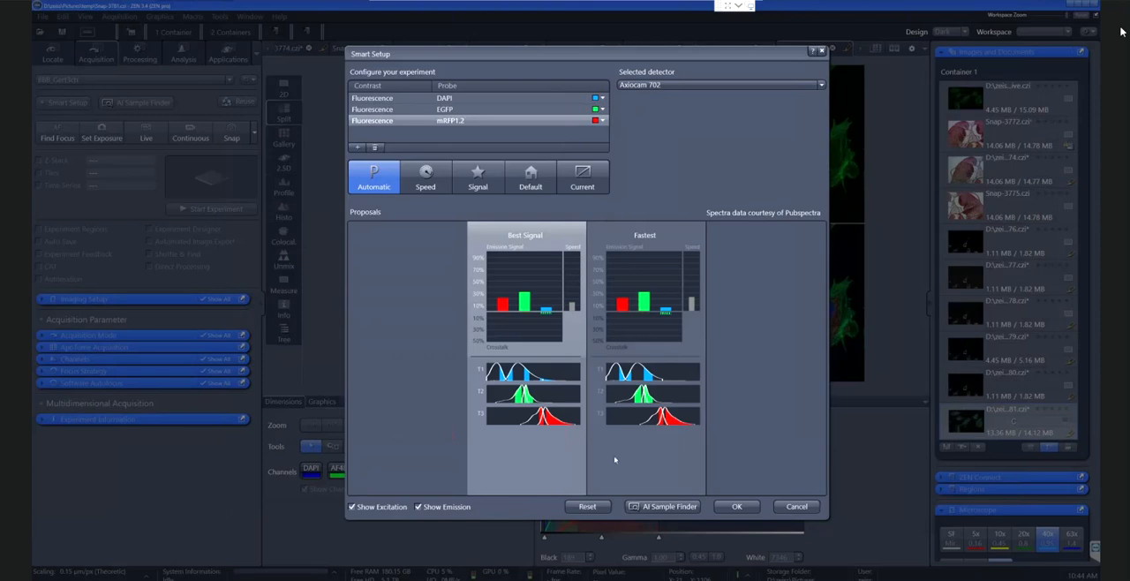
{"action": "left_click", "coordinate": [616, 459]}
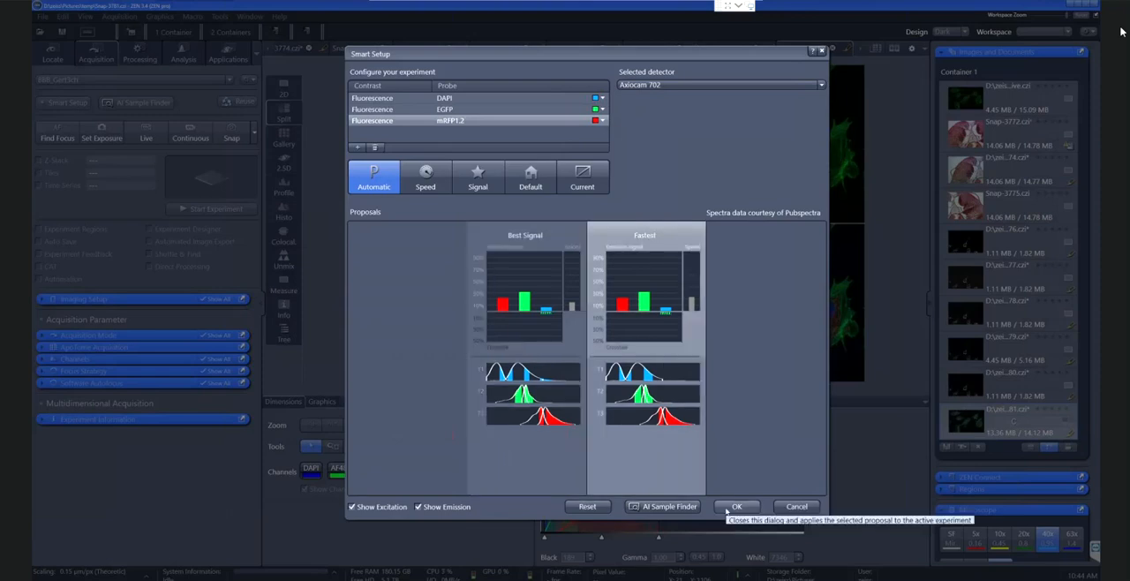
{"action": "left_click", "coordinate": [733, 506]}
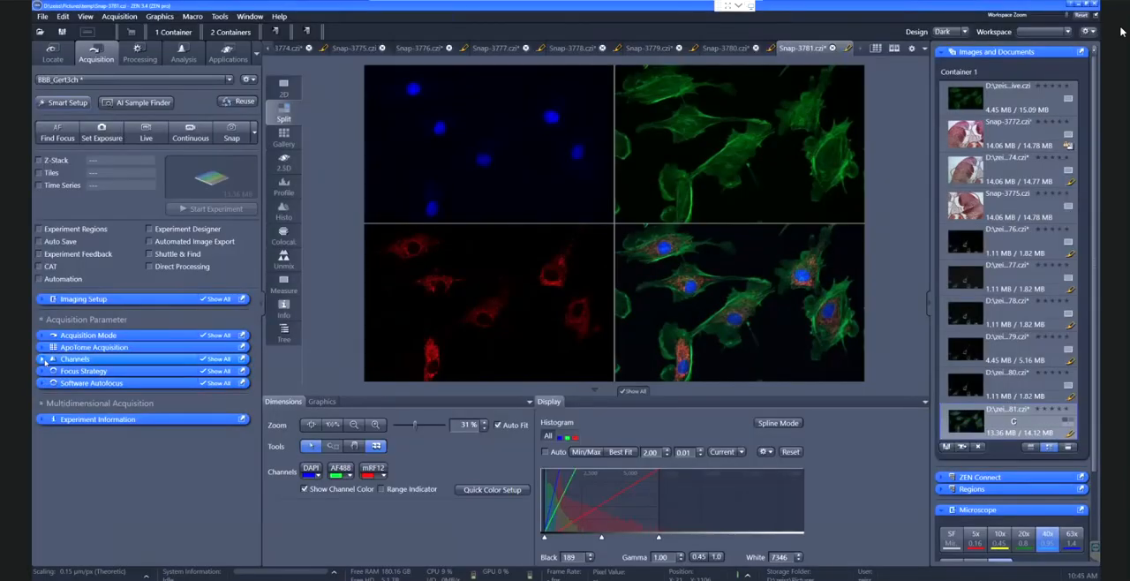
Expand the Channels settings and detach them as a floating window beside the acquisition tools
{"action": "left_click", "coordinate": [43, 358]}
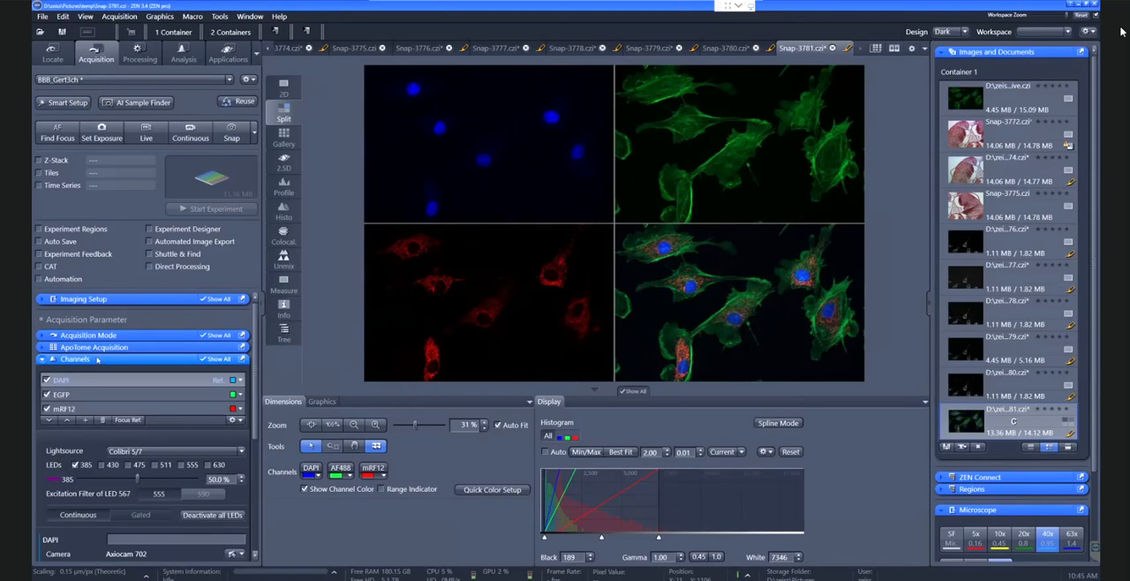
{"action": "left_click_drag", "start_coordinate": [199, 358], "coordinate": [483, 106]}
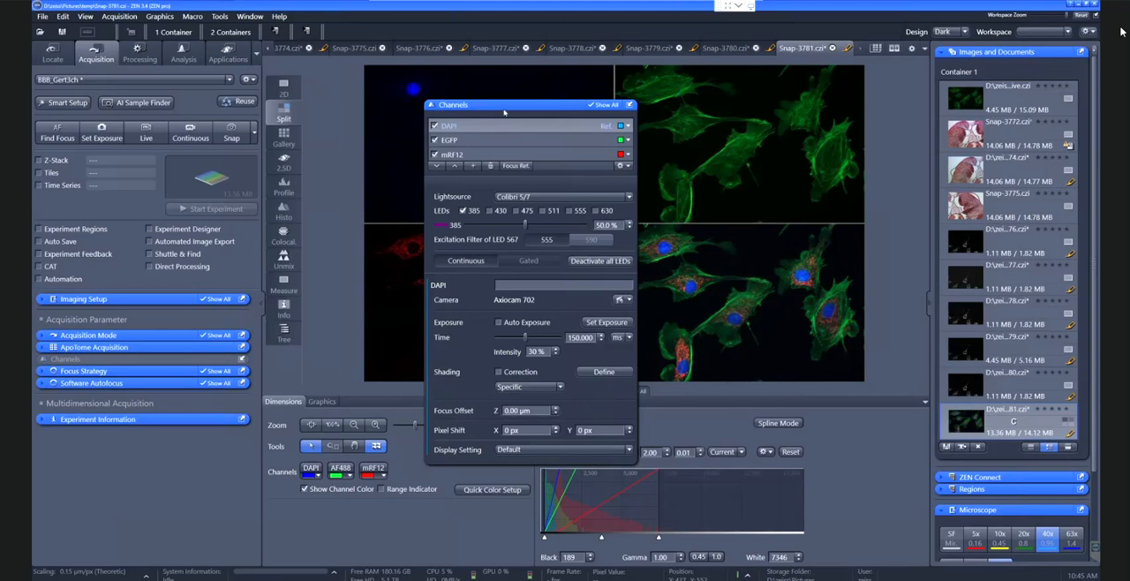
{"action": "left_click_drag", "start_coordinate": [505, 112], "coordinate": [390, 172]}
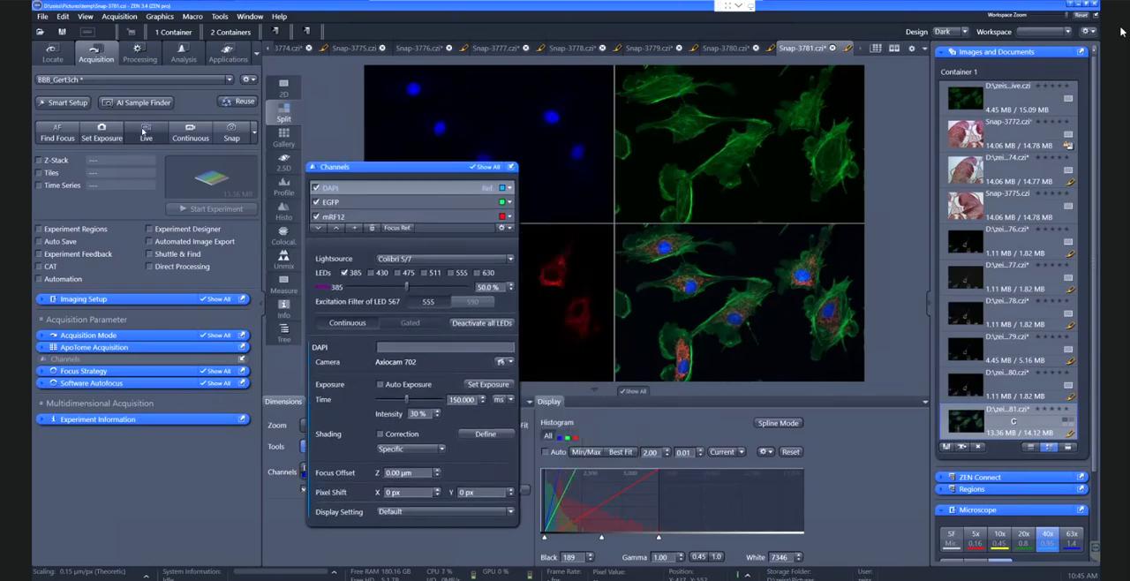
Start live imaging and compare the DAPI, EGFP and mRF12 channels and their LED settings one after another
{"action": "left_click", "coordinate": [143, 130]}
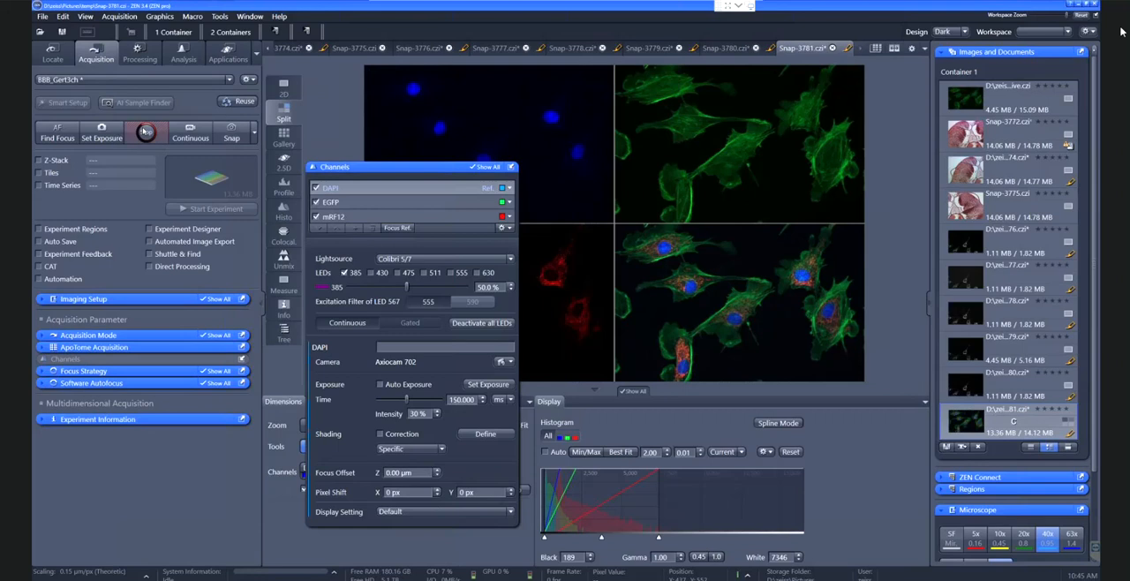
{"action": "left_click_drag", "start_coordinate": [414, 174], "coordinate": [337, 200]}
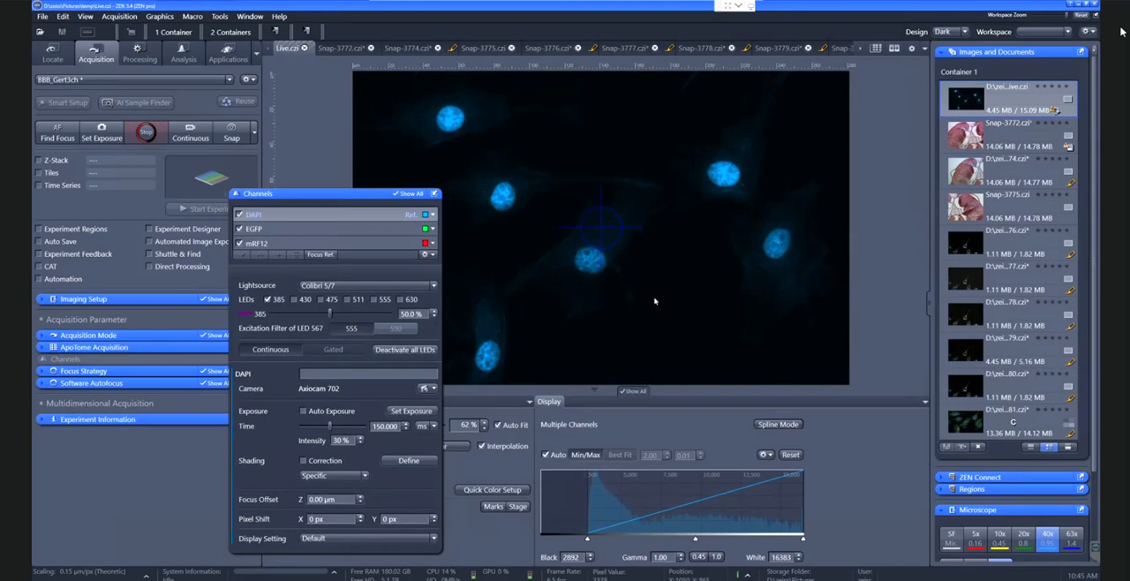
{"action": "left_click", "coordinate": [338, 230]}
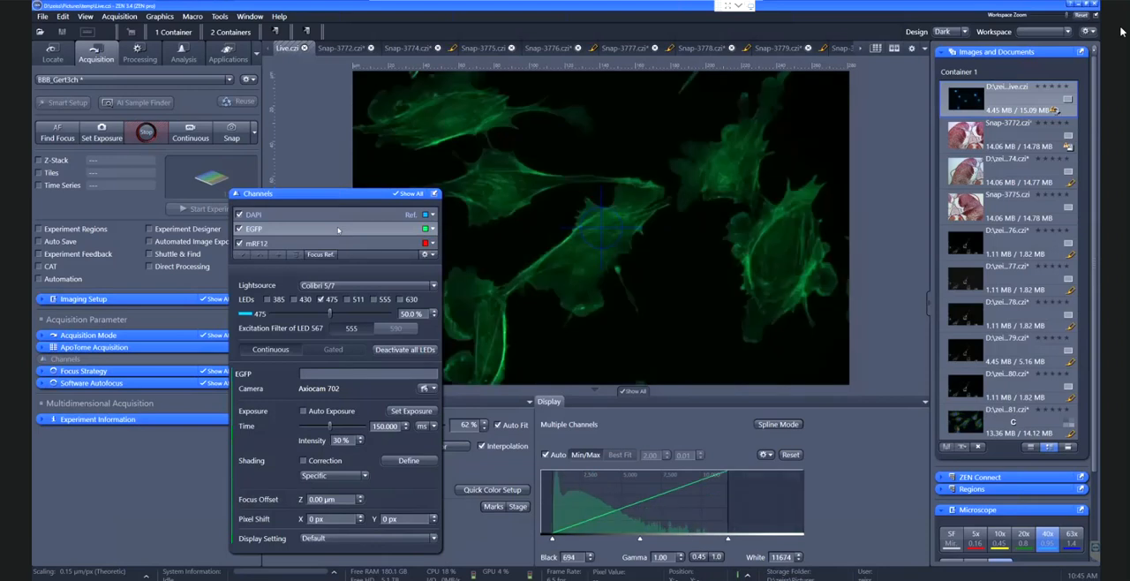
{"action": "left_click", "coordinate": [336, 243]}
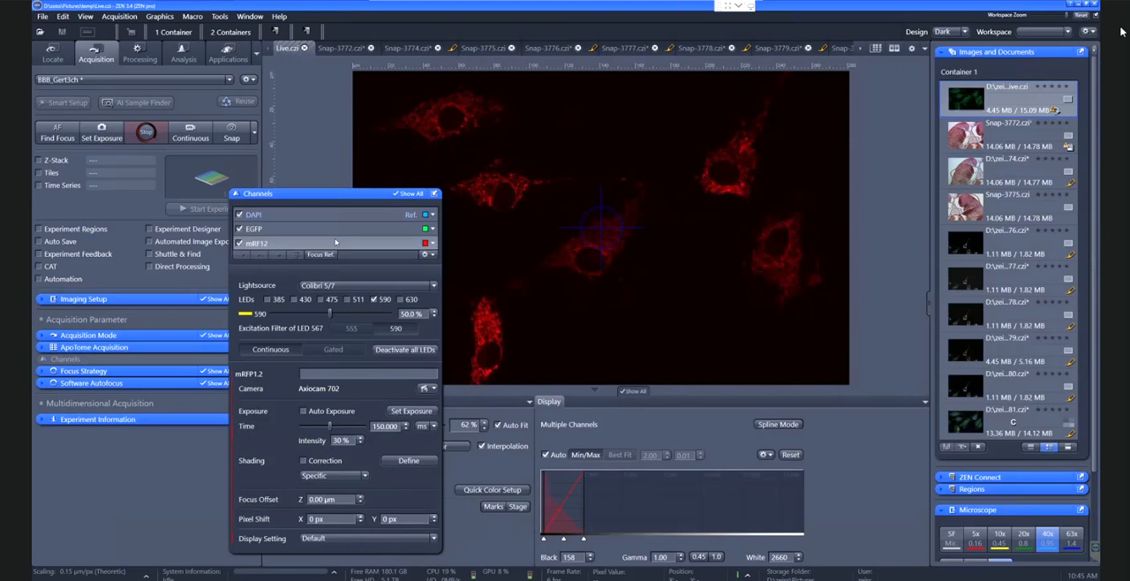
{"action": "left_click", "coordinate": [331, 227]}
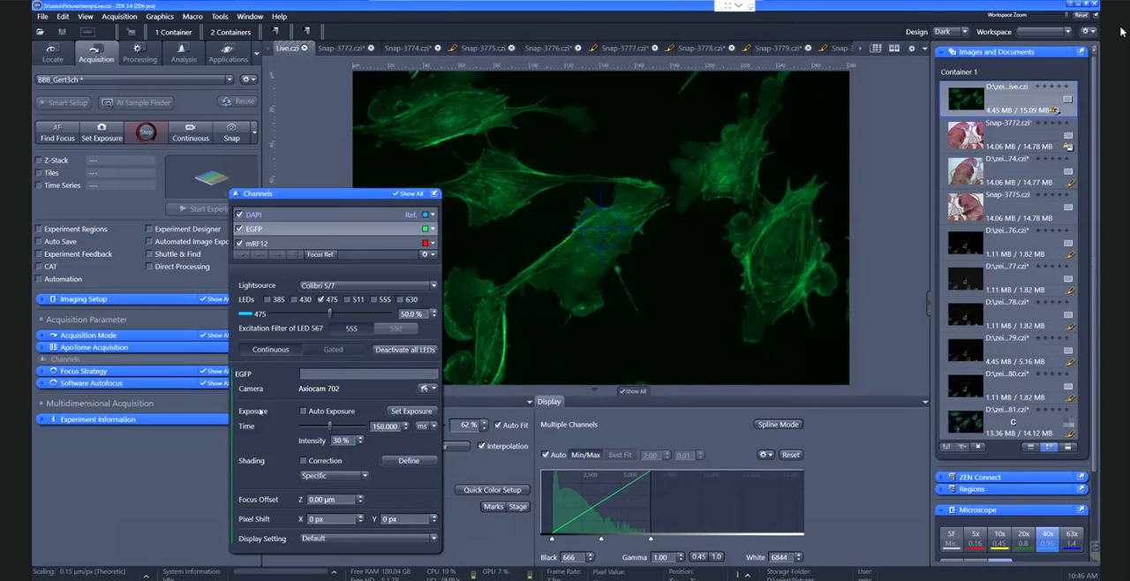
{"action": "left_click", "coordinate": [308, 244]}
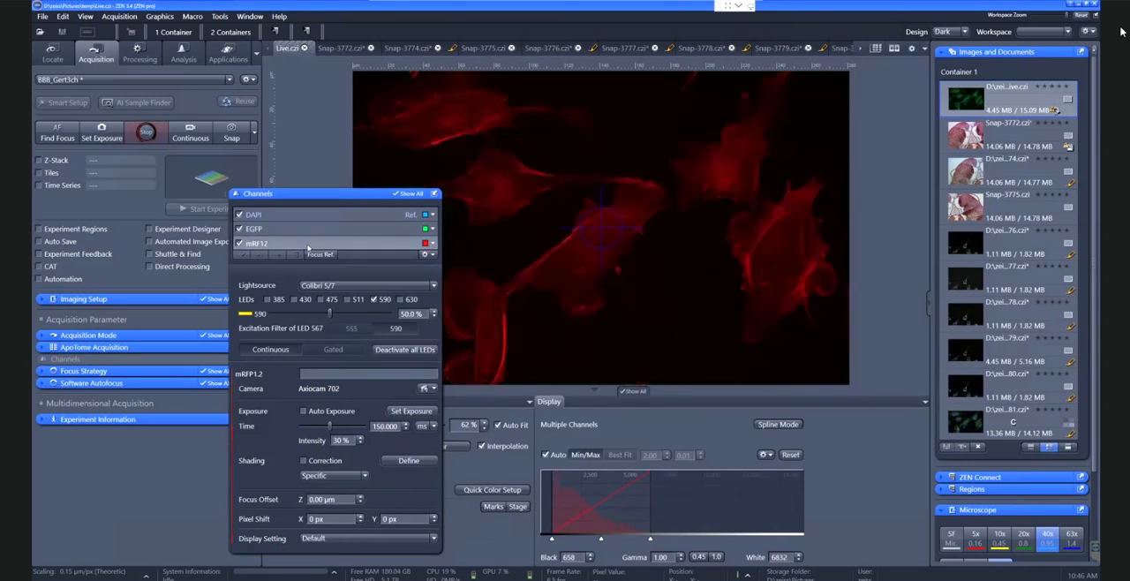
{"action": "left_click", "coordinate": [375, 299]}
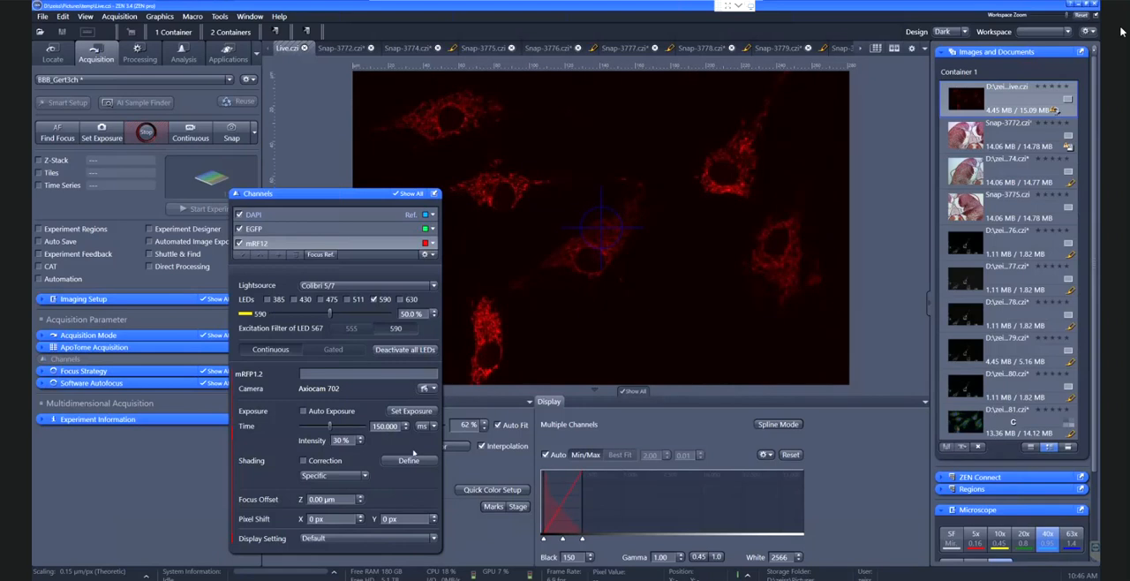
Stop live imaging and have the exposure times set automatically for the experiment's channels
{"action": "left_click", "coordinate": [147, 134]}
{"action": "left_click_drag", "start_coordinate": [281, 193], "coordinate": [211, 192]}
{"action": "left_click", "coordinate": [102, 134]}
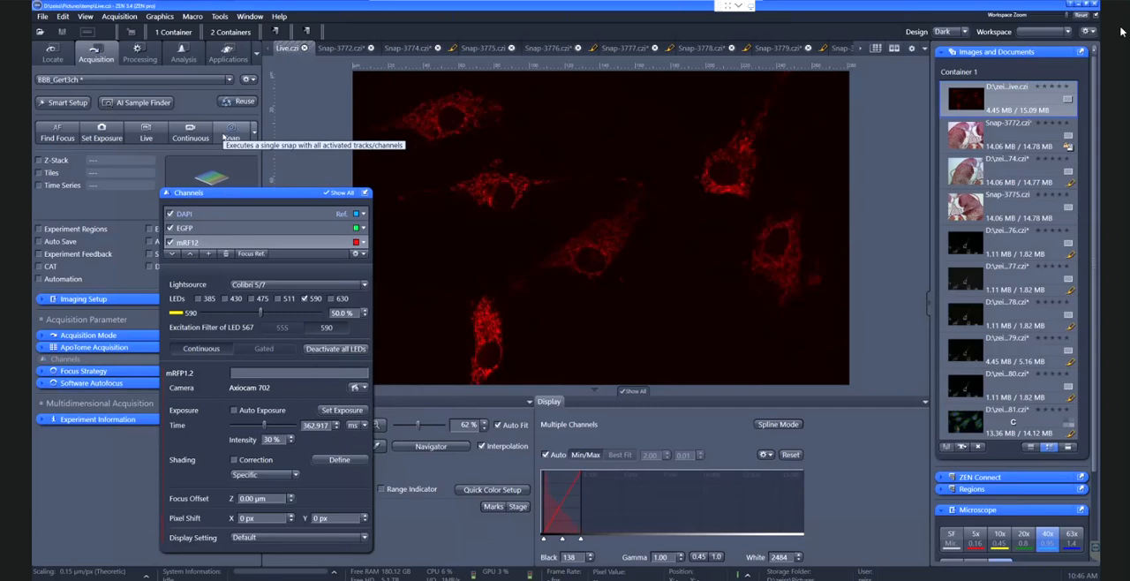
Snap a three-channel image and apply Best Fit to its display
{"action": "left_click", "coordinate": [226, 134]}
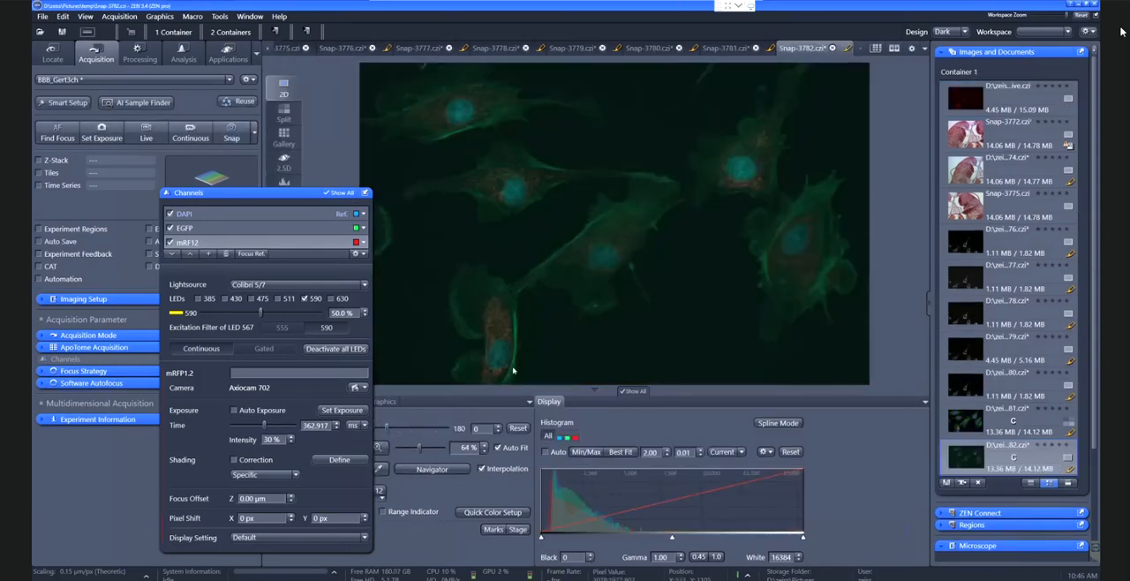
{"action": "left_click", "coordinate": [623, 452]}
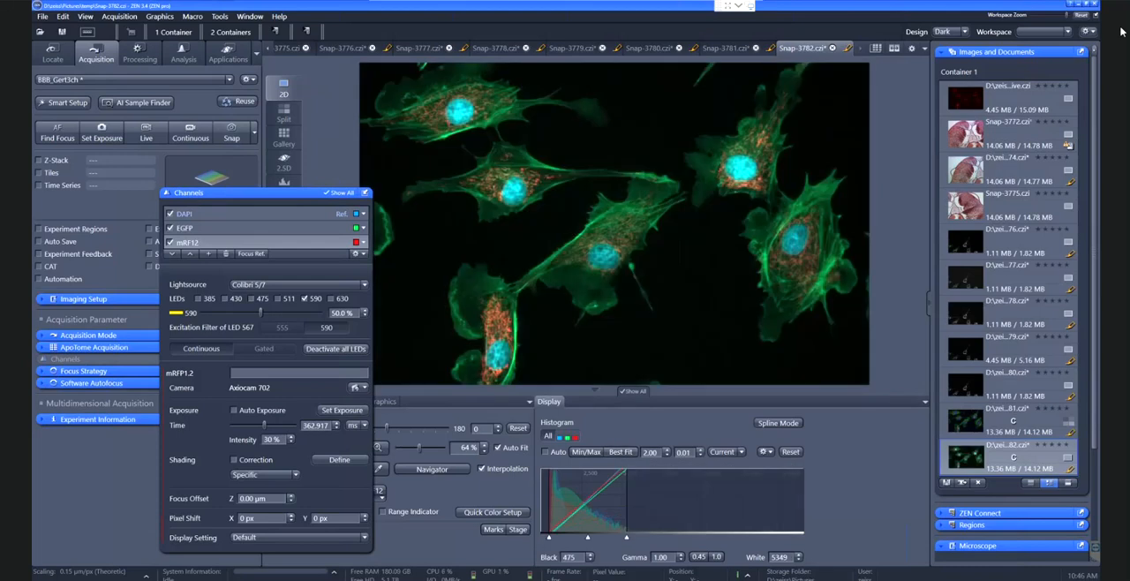
Change the DAPI channel colour to yellow and dock the floating Channels settings back into the tool column
{"action": "left_click_drag", "start_coordinate": [308, 196], "coordinate": [233, 172]}
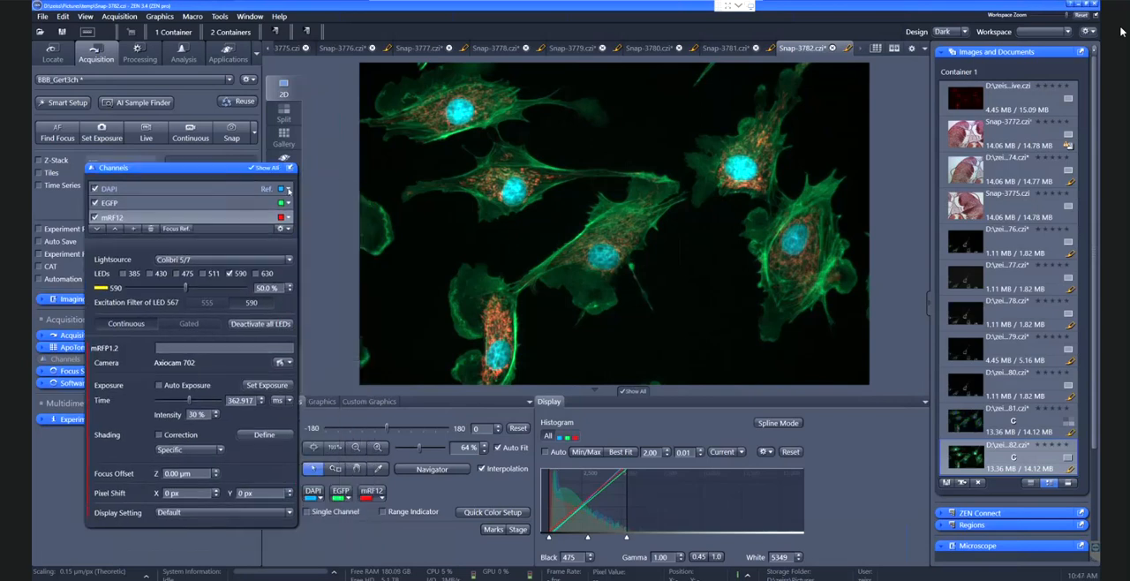
{"action": "left_click", "coordinate": [288, 189]}
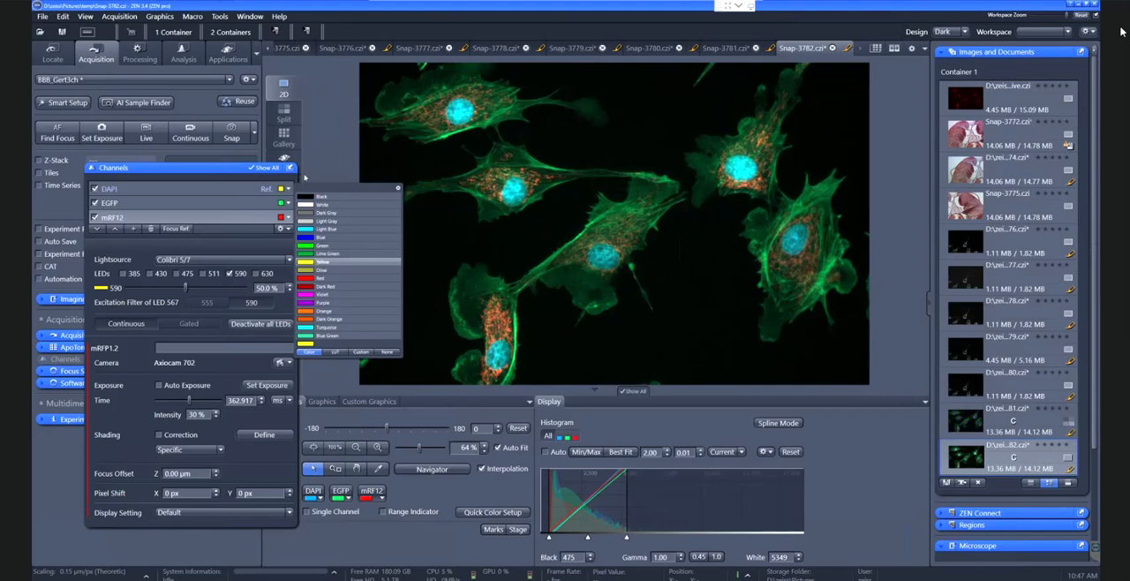
{"action": "left_click", "coordinate": [290, 167]}
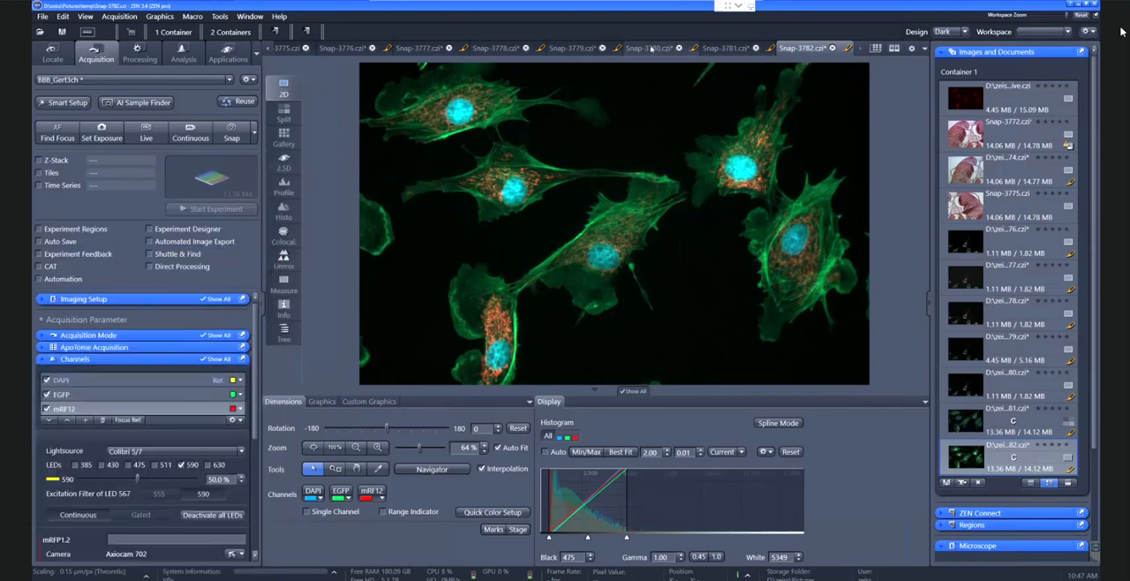
Show Snap-3781 in 2D view and reuse its acquisition setup for the current experiment
{"action": "left_click", "coordinate": [650, 49]}
{"action": "left_click", "coordinate": [721, 48]}
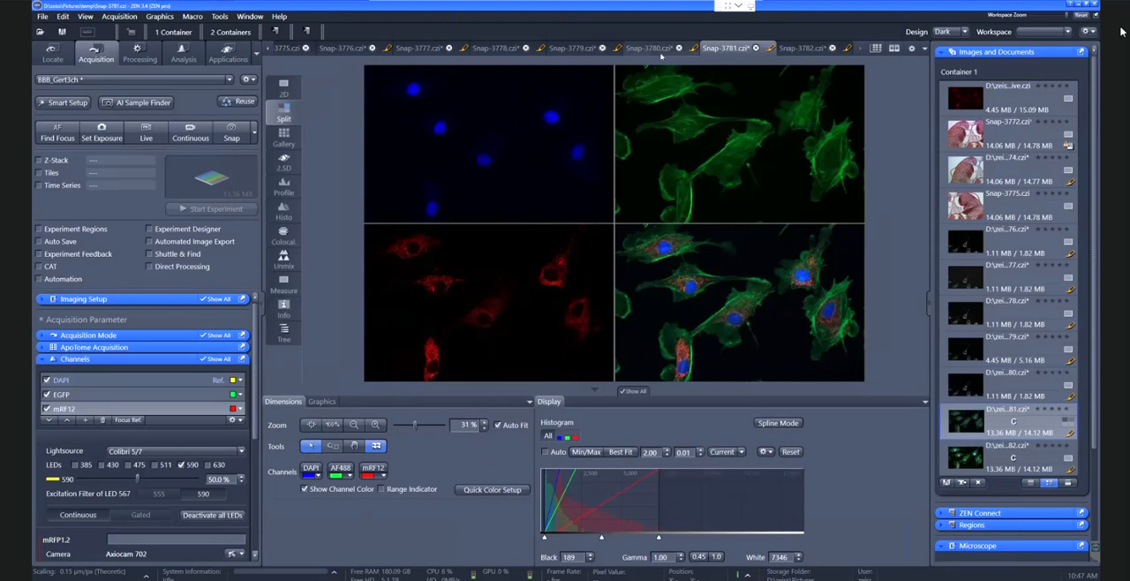
{"action": "left_click", "coordinate": [281, 85]}
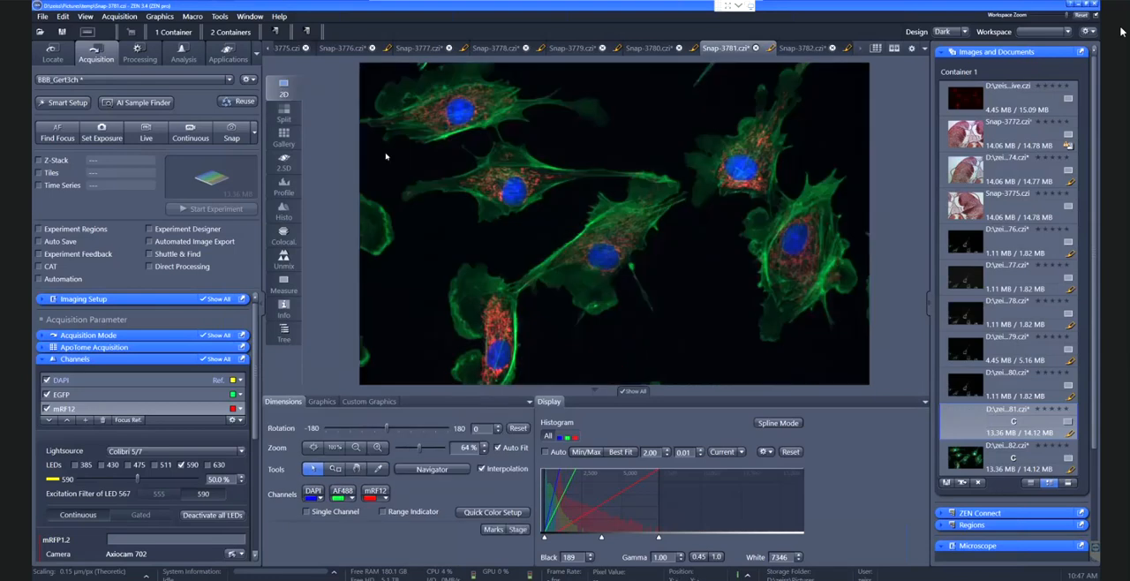
{"action": "left_click", "coordinate": [240, 103]}
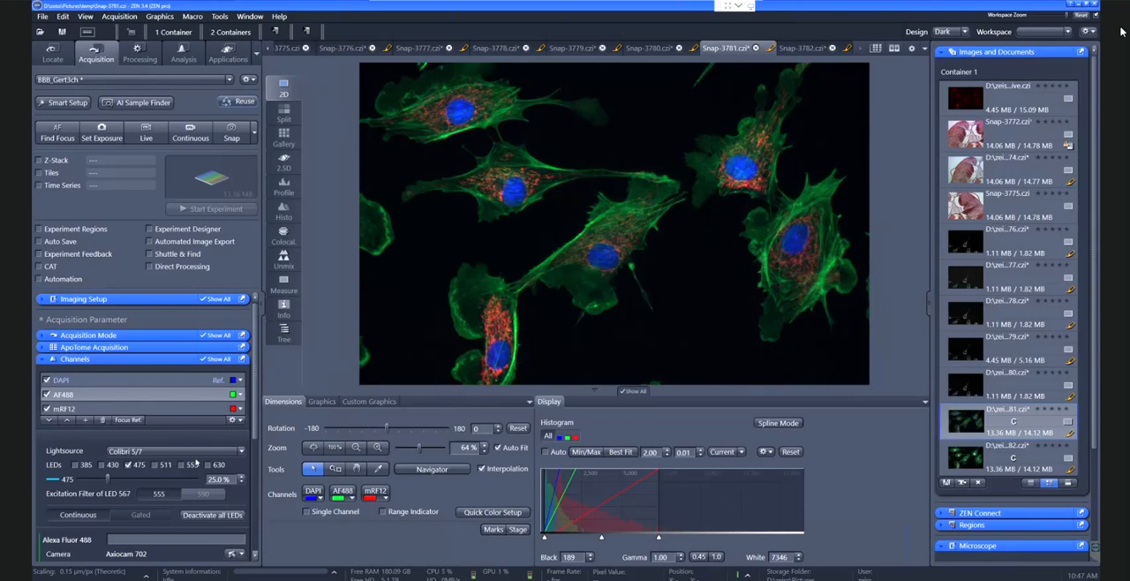
Examine the stored acquisition information for Snap-3781's three channels and return to its 2D view
{"action": "left_click", "coordinate": [284, 315]}
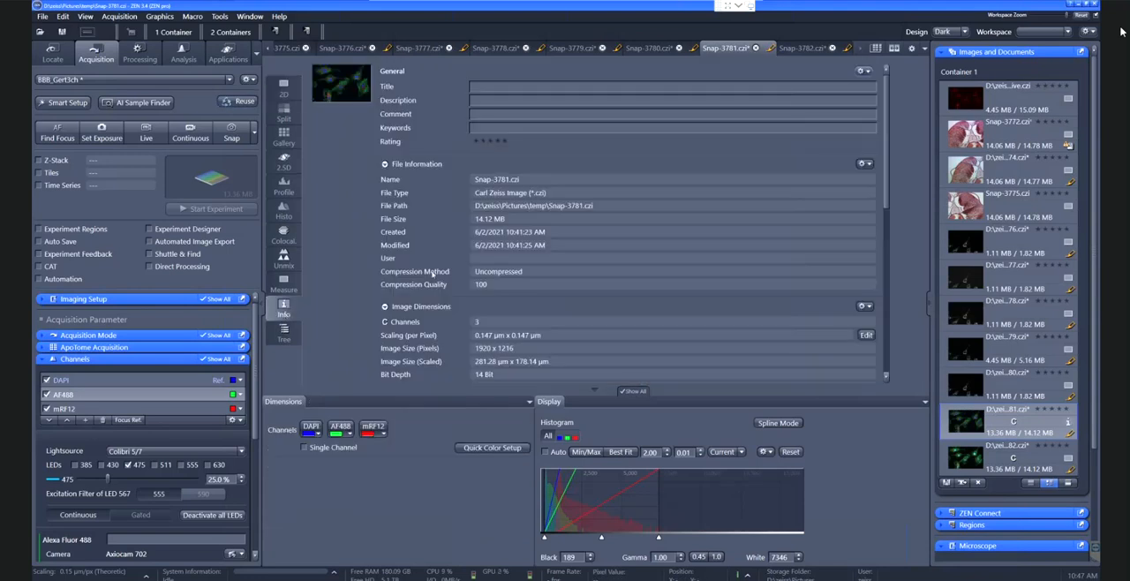
{"action": "scroll", "coordinate": [517, 293], "scroll_direction": "down", "scroll_amount": 5}
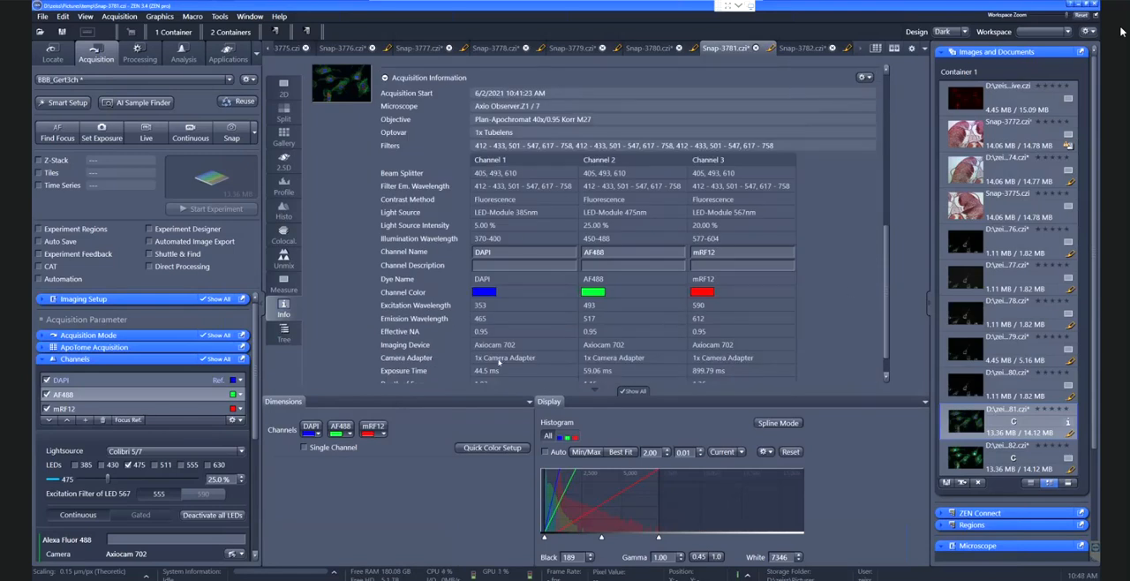
{"action": "scroll", "coordinate": [499, 358], "scroll_direction": "down", "scroll_amount": 1}
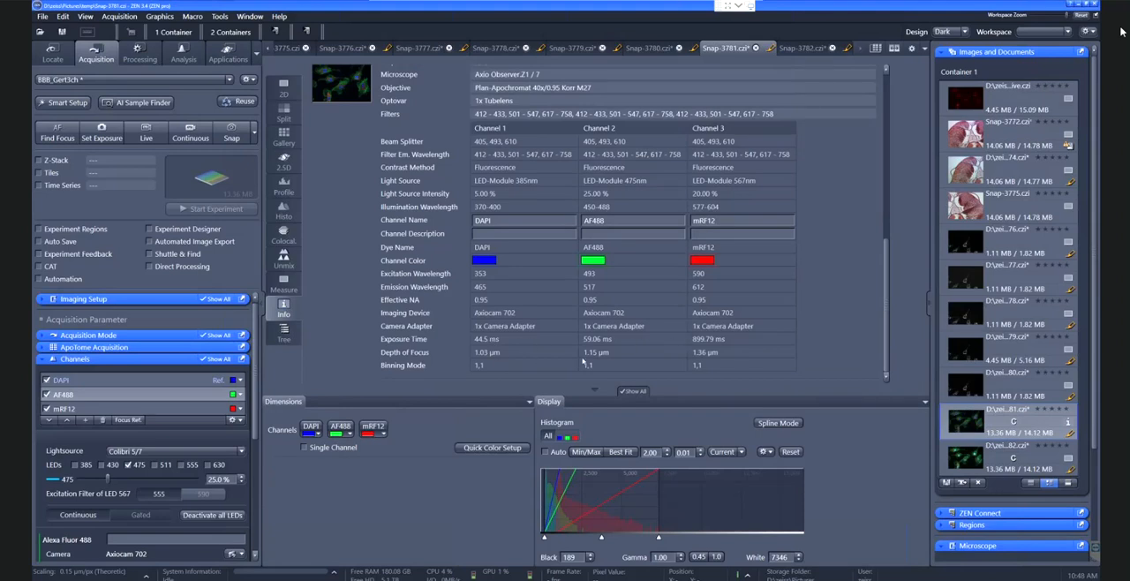
{"action": "left_click", "coordinate": [280, 85]}
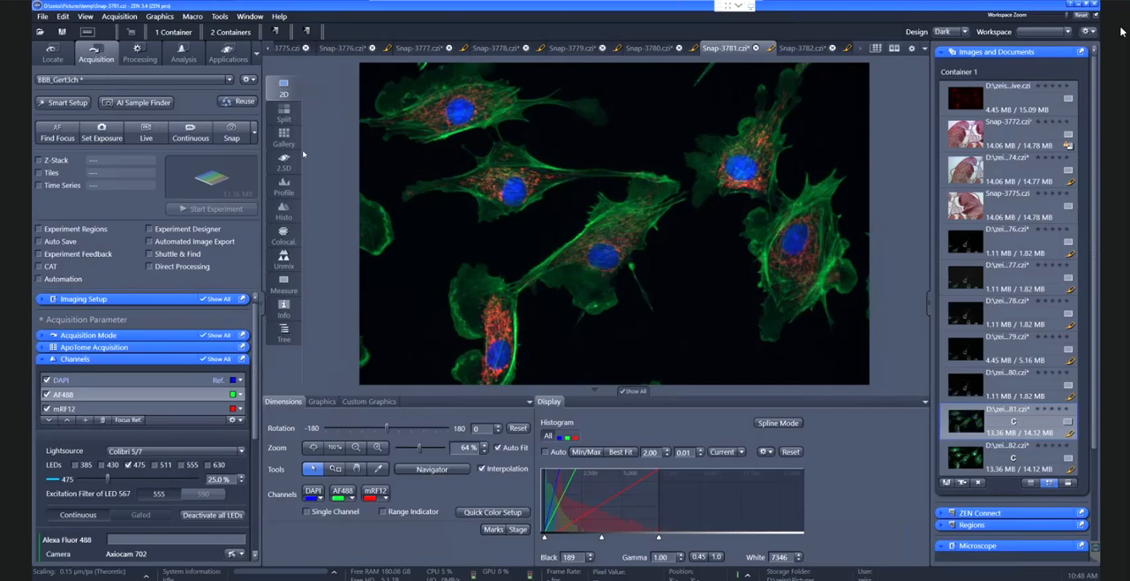
Show Snap-3781's channels with the merged image in Gallery view and create a new image from that gallery
{"action": "left_click", "coordinate": [283, 137]}
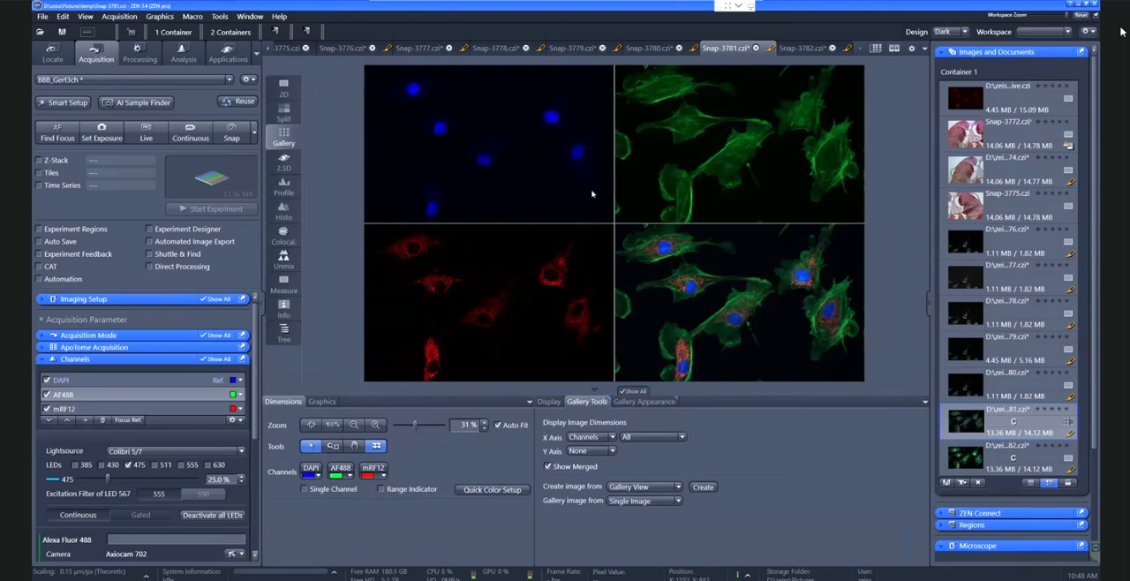
{"action": "left_click", "coordinate": [702, 488]}
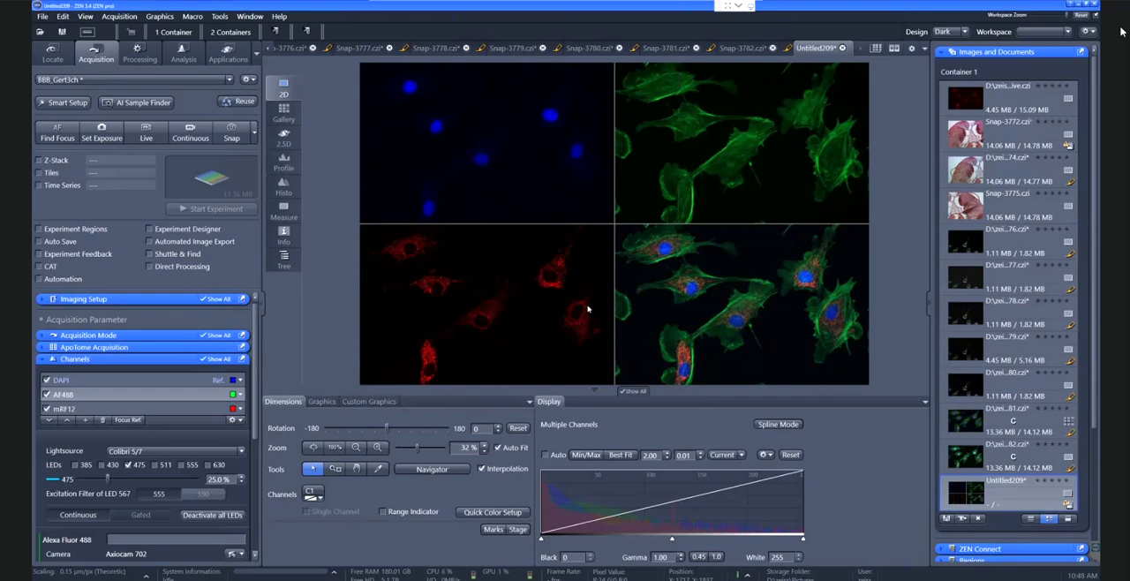
{"action": "left_click", "coordinate": [742, 50]}
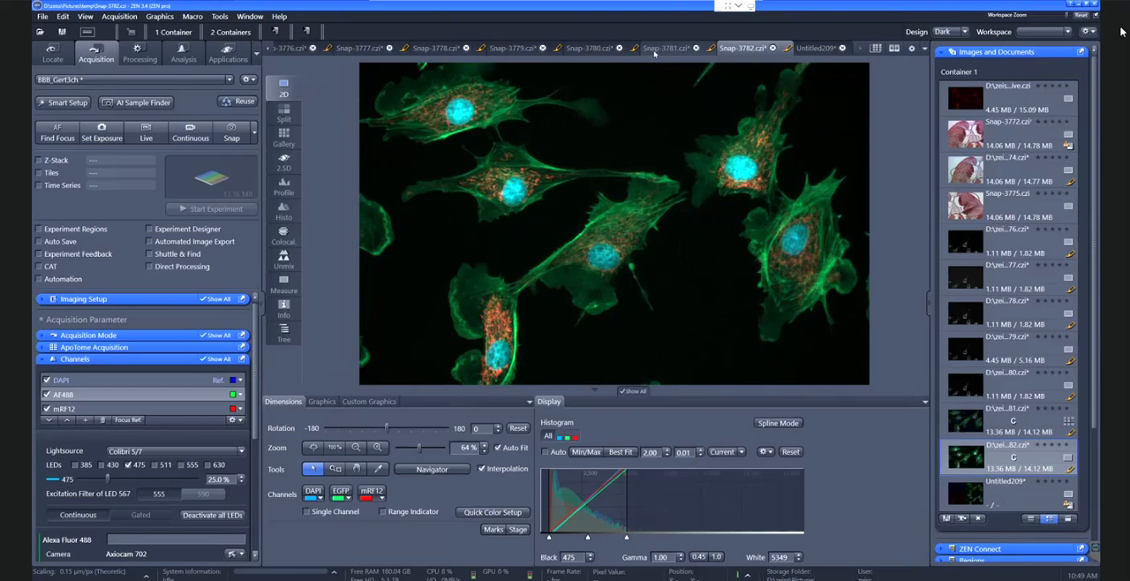
Export Snap-3781 as a JPEG with quality 95 to D:\zeiss\Desktop, using Image Export with the merged channels image and display colours
{"action": "left_click", "coordinate": [654, 51]}
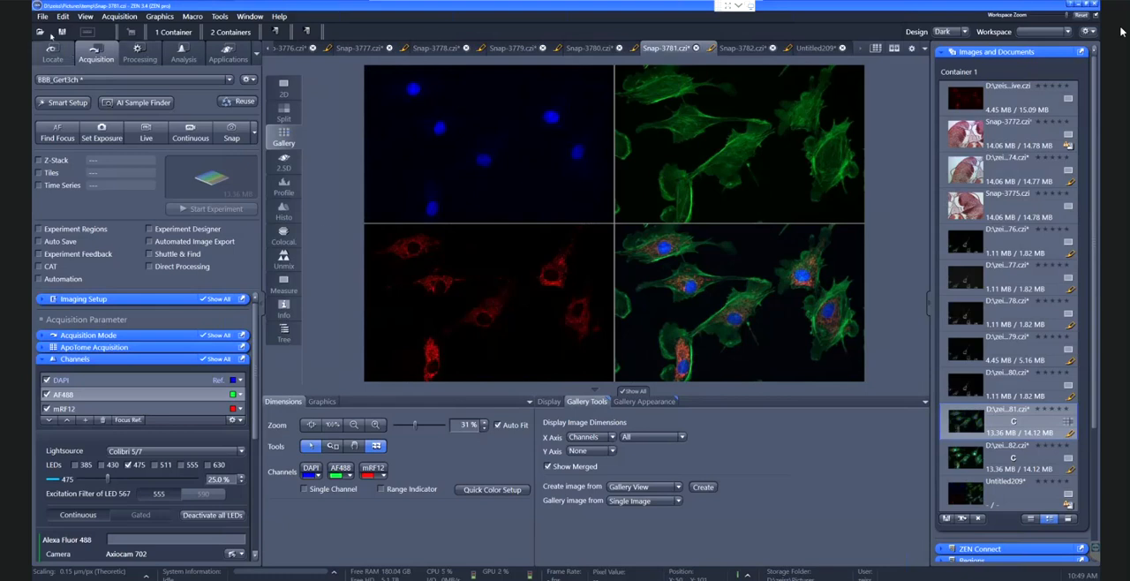
{"action": "left_click", "coordinate": [41, 16]}
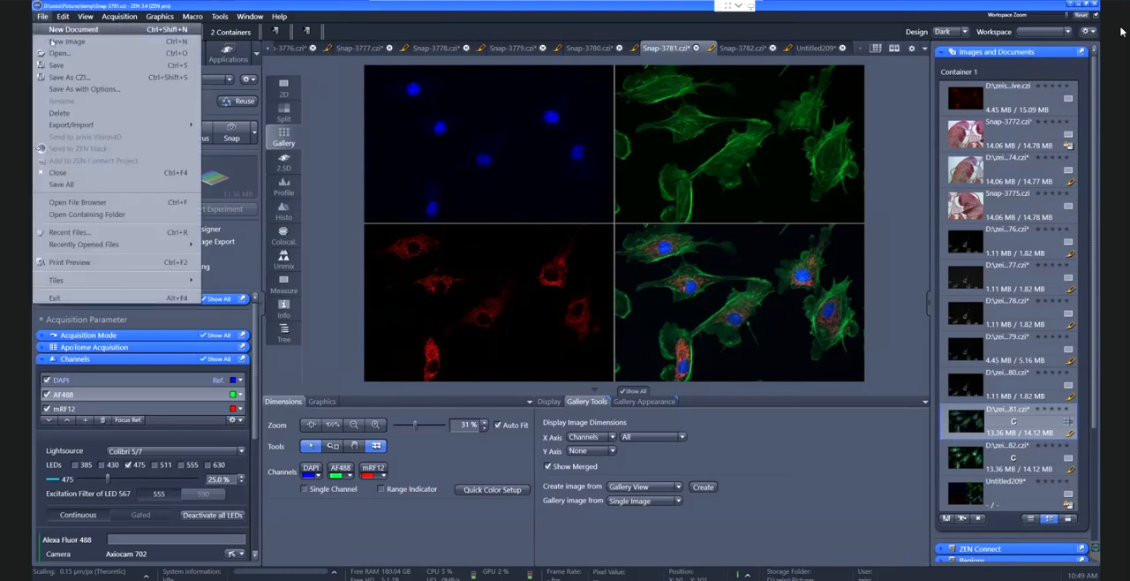
{"action": "mouse_move", "coordinate": [73, 125]}
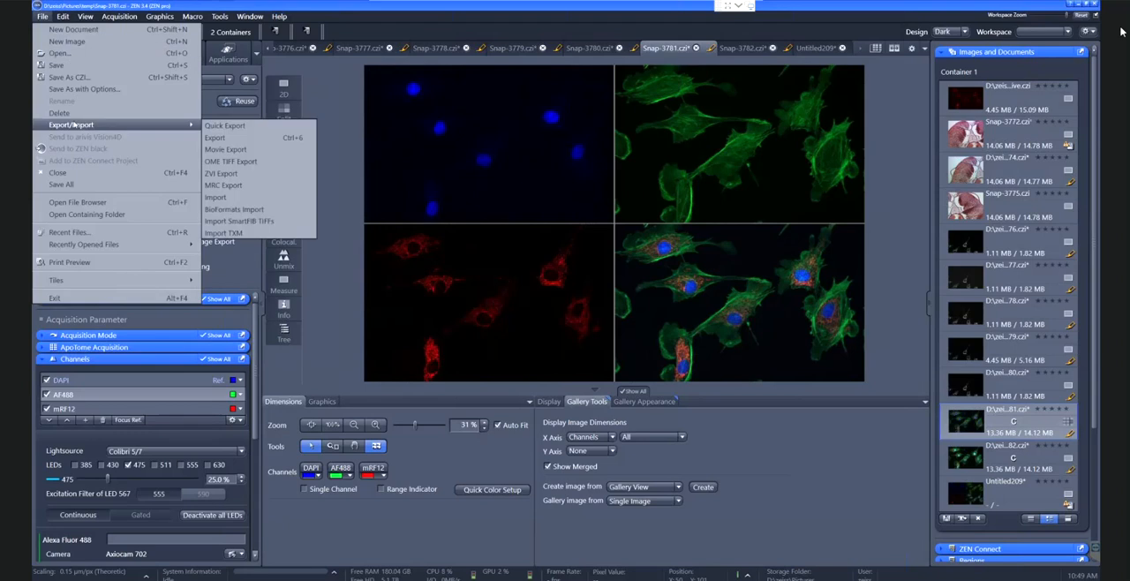
{"action": "left_click", "coordinate": [209, 138]}
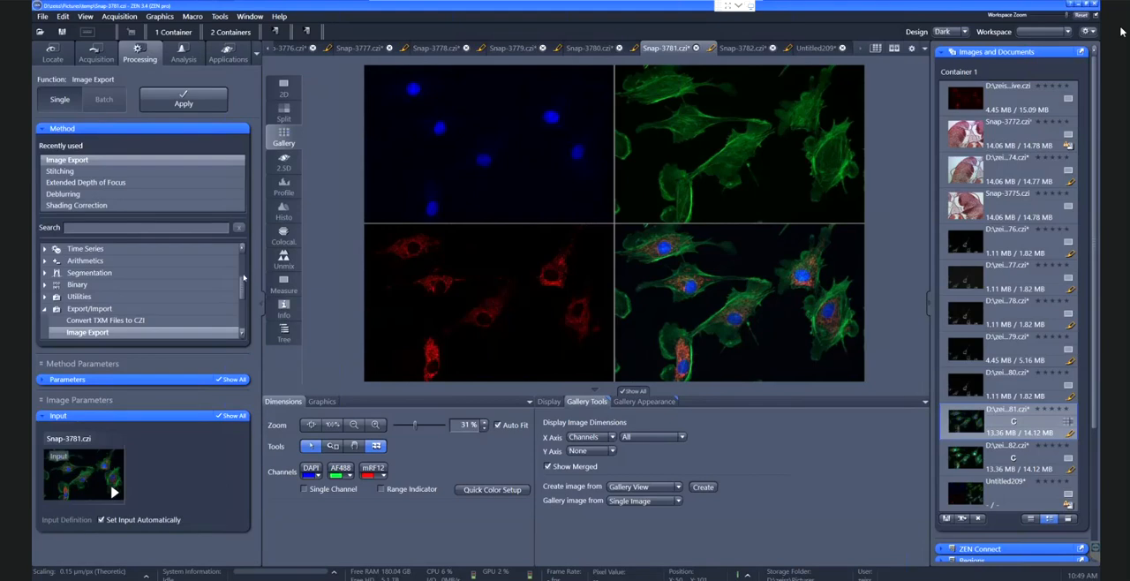
{"action": "scroll", "coordinate": [133, 300], "scroll_direction": "down", "scroll_amount": 2}
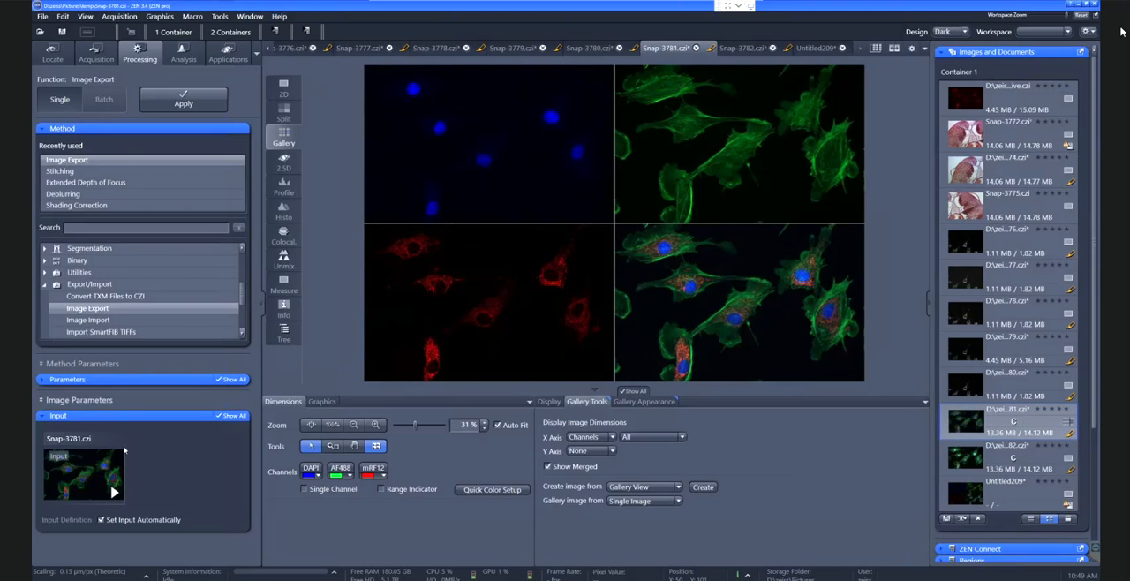
{"action": "left_click", "coordinate": [156, 381]}
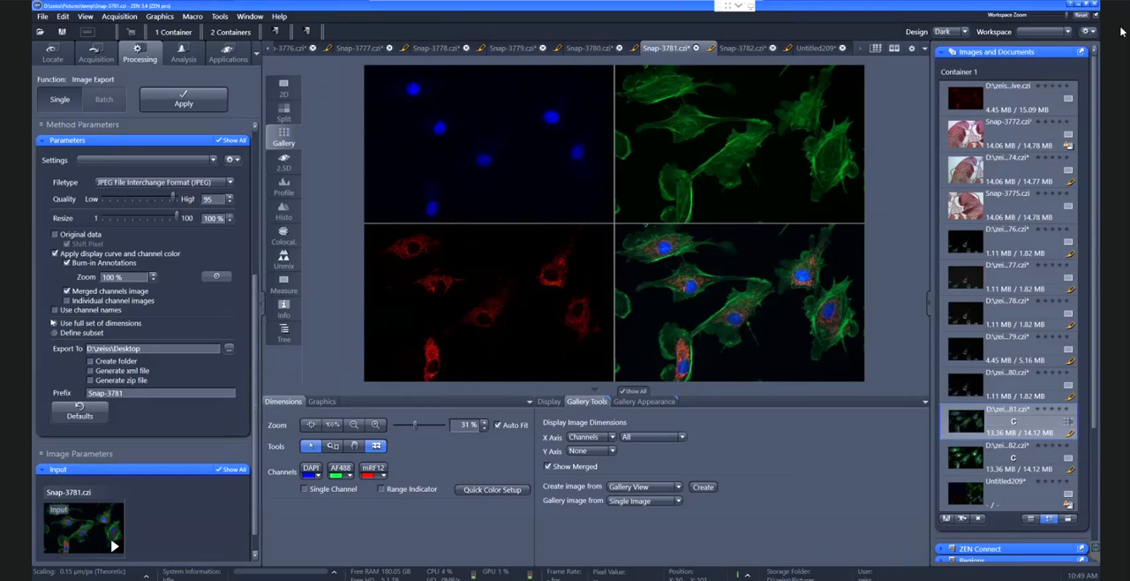
{"action": "left_click", "coordinate": [138, 183]}
{"action": "left_click", "coordinate": [138, 183]}
{"action": "left_click", "coordinate": [549, 402]}
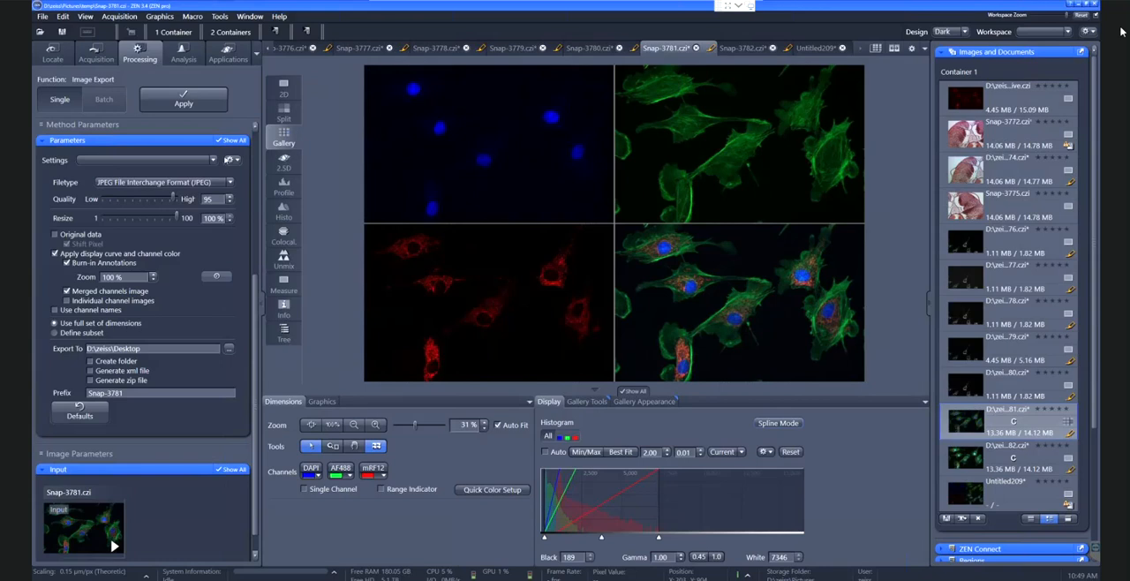
{"action": "left_click", "coordinate": [182, 104]}
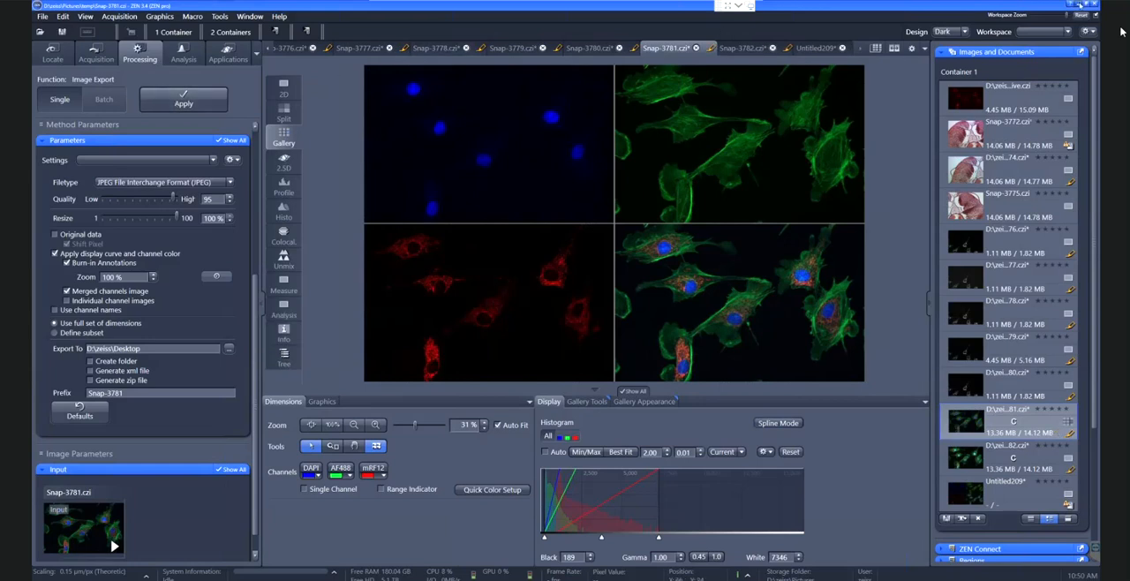
Switch to the desktop, inspect the exported Snap-3781 image in Paint and minimize it
{"action": "left_click", "coordinate": [1080, 5]}
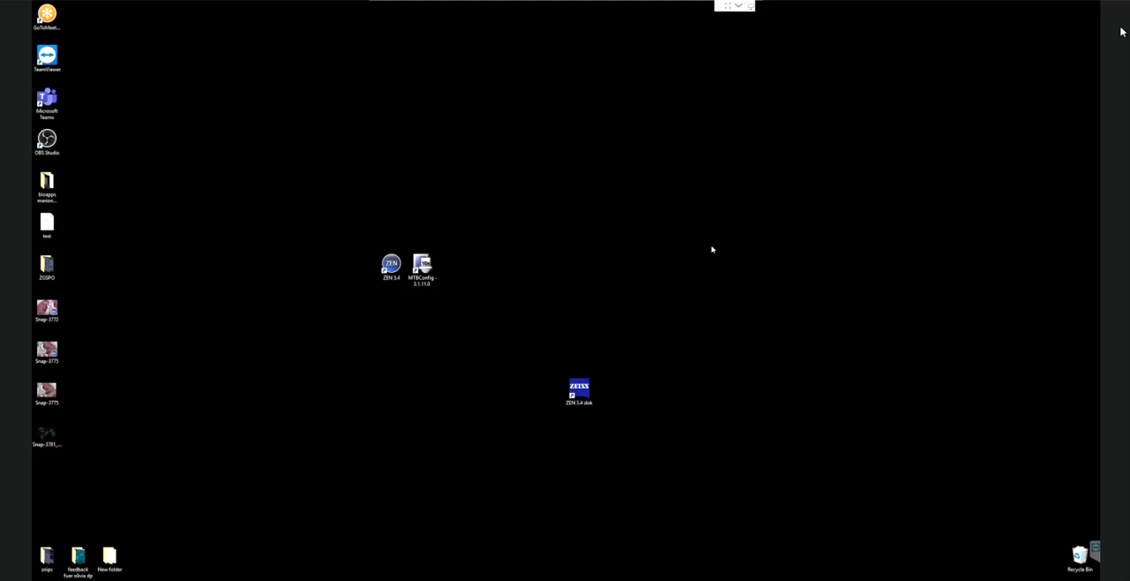
{"action": "double_click", "coordinate": [52, 441]}
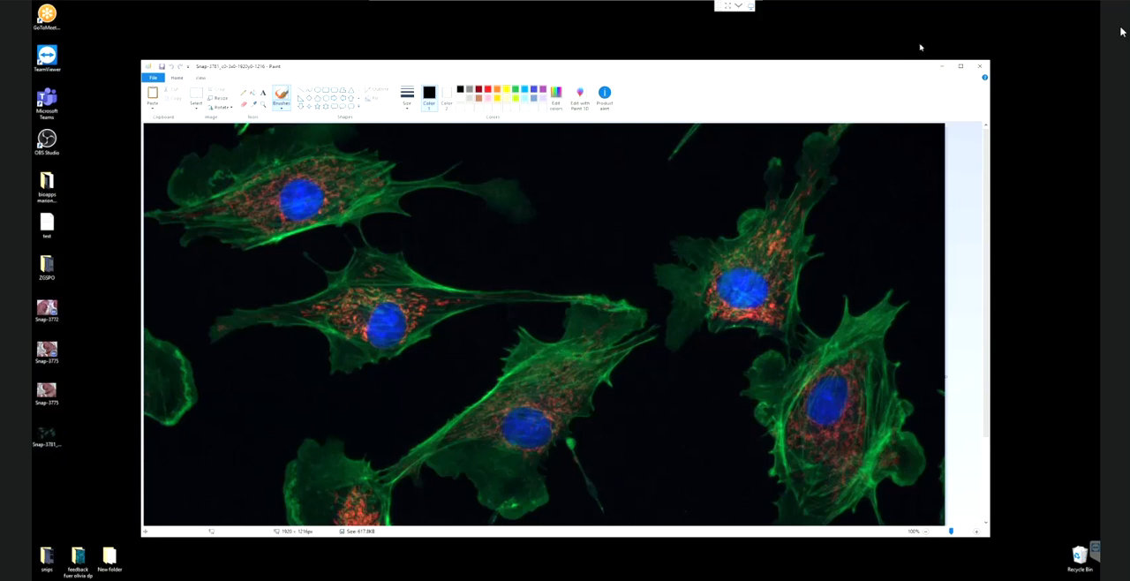
{"action": "left_click", "coordinate": [942, 67]}
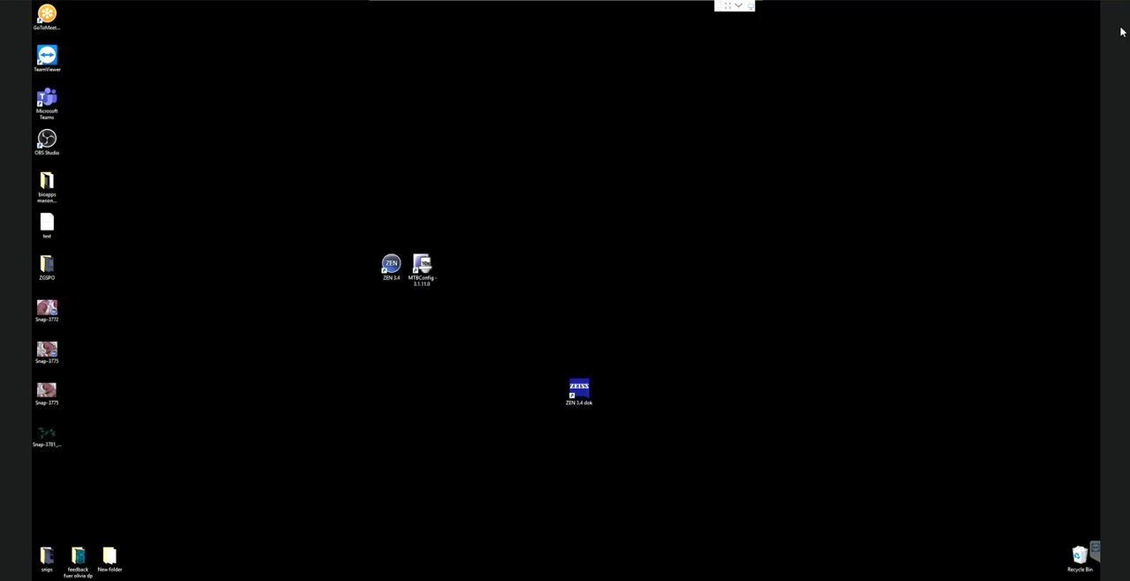
Enable individual channel images for the export and delete the earlier exported Snap-3781 file from the desktop
{"action": "left_click", "coordinate": [98, 579]}
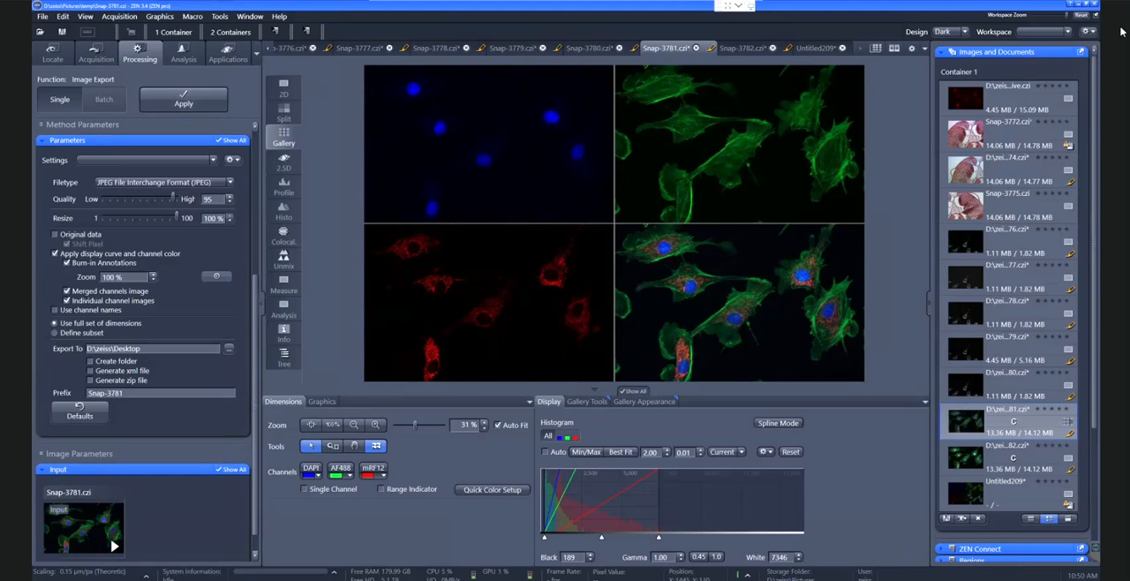
{"action": "left_click", "coordinate": [1074, 4]}
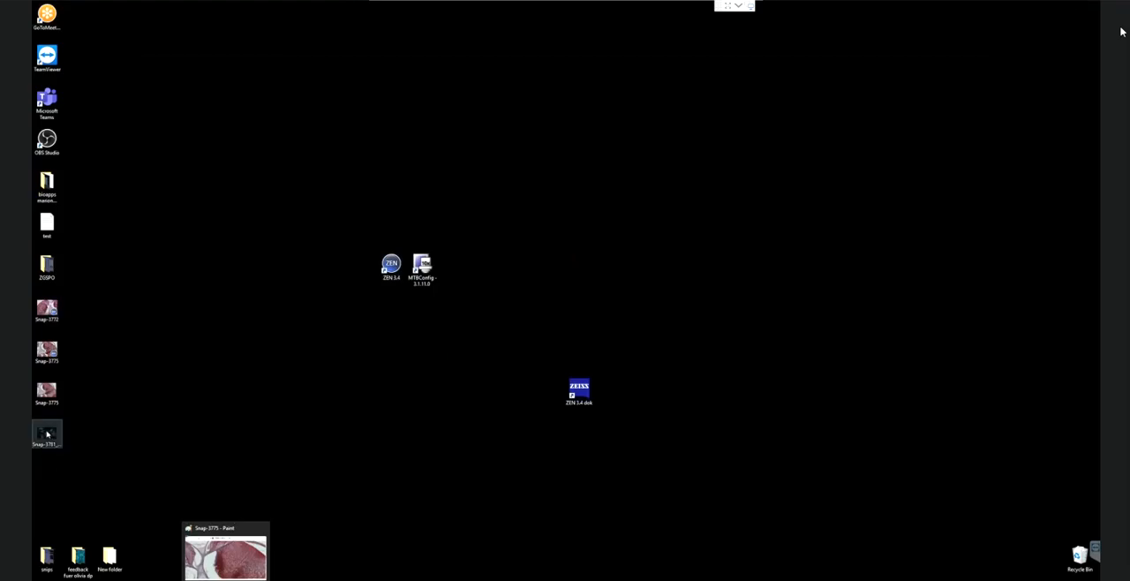
{"action": "left_click", "coordinate": [47, 433]}
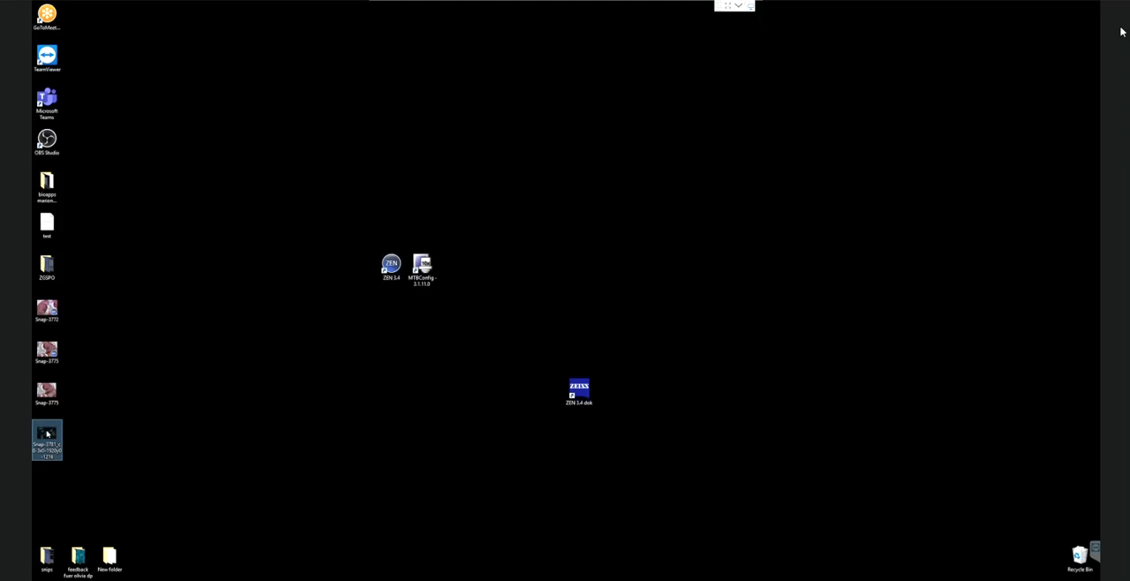
{"action": "key", "text": "Delete"}
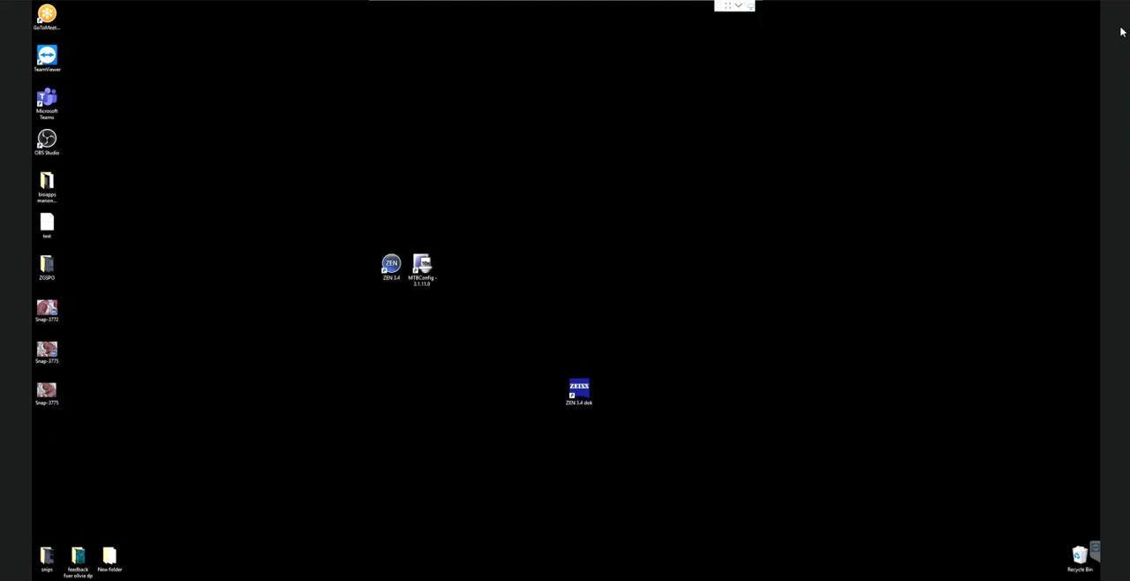
{"action": "key", "text": "alt+Tab"}
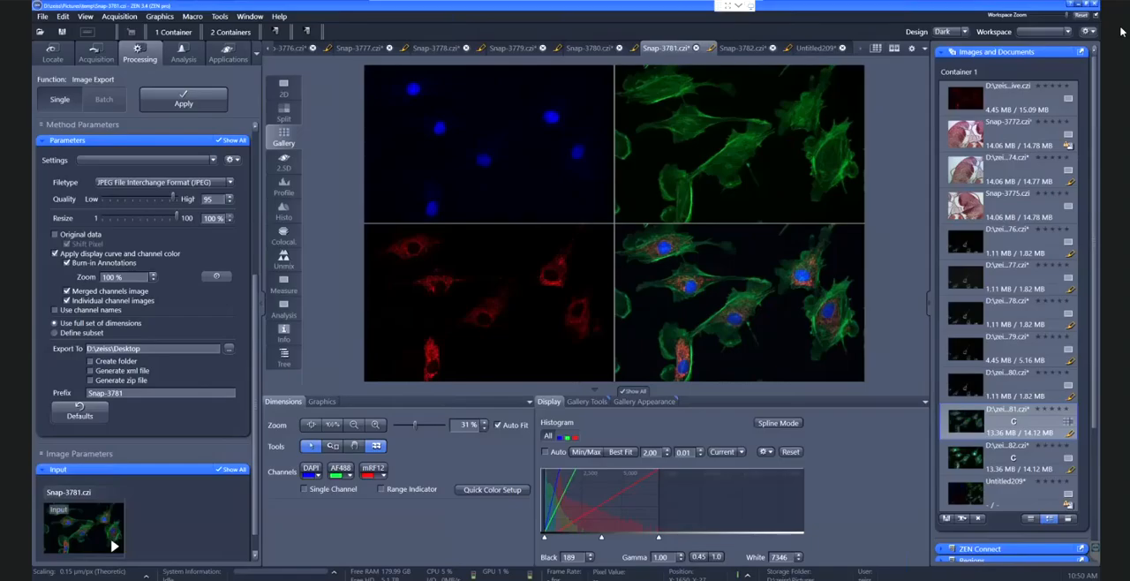
Export Snap-3781 again with merged and individual channel images, and check an exported file from the desktop before returning to ZEN
{"action": "left_click", "coordinate": [198, 107]}
{"action": "left_click", "coordinate": [1079, 5]}
{"action": "double_click", "coordinate": [46, 433]}
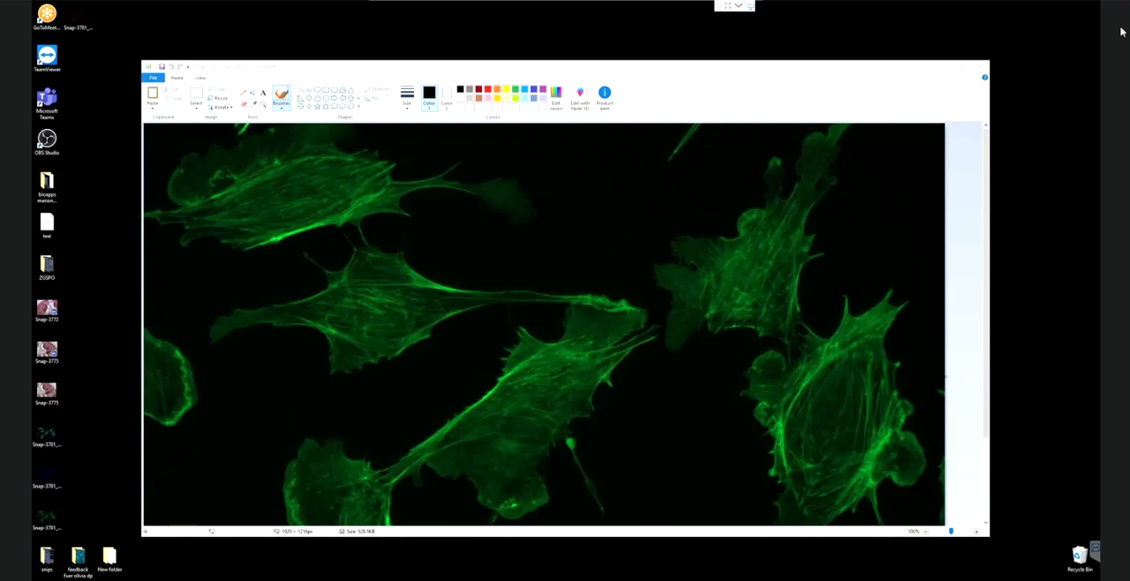
{"action": "key", "text": "alt+Tab"}
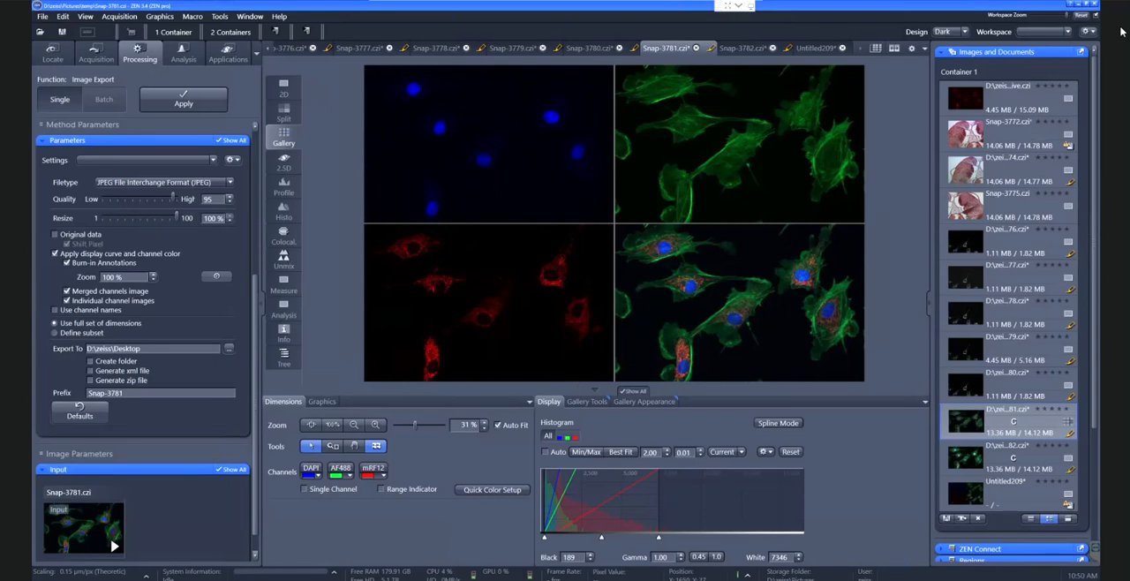
Return to the acquisition settings, float the Channels tool window and dock it back into the tool column
{"action": "left_click", "coordinate": [98, 54]}
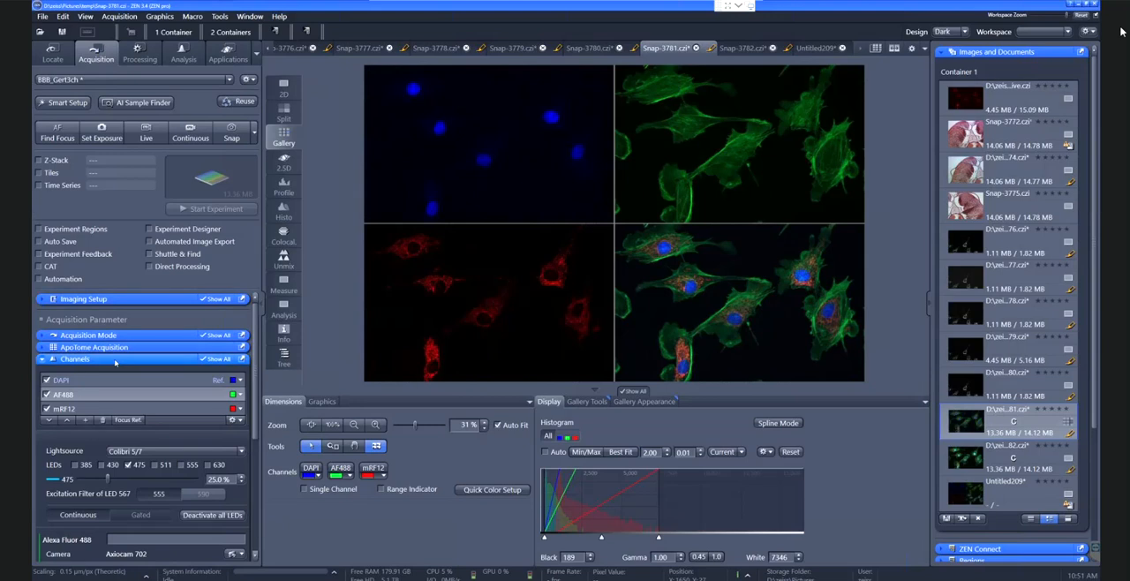
{"action": "left_click_drag", "start_coordinate": [313, 304], "coordinate": [517, 105]}
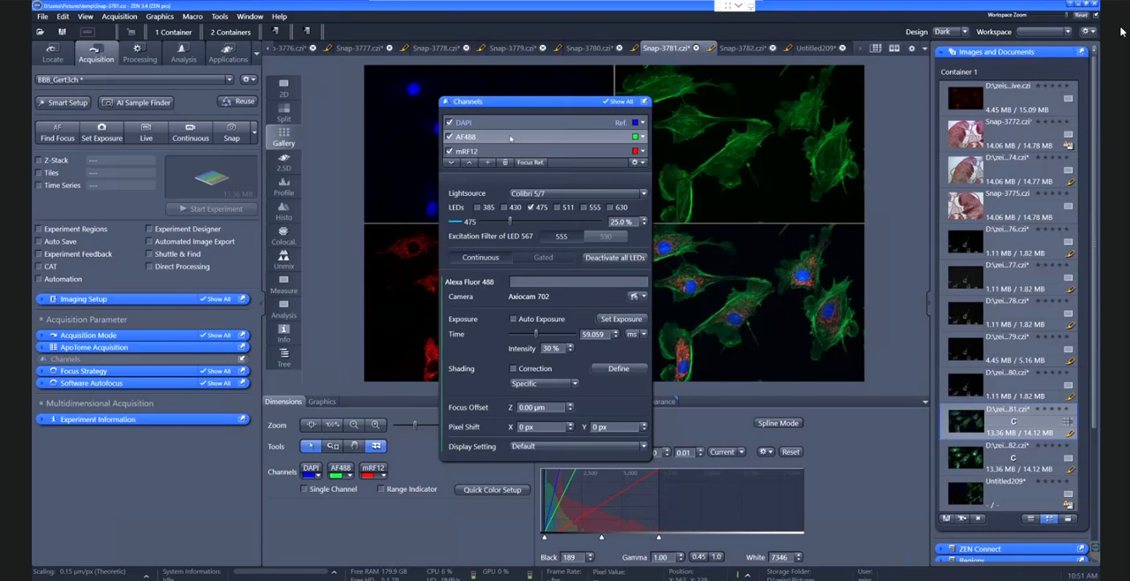
{"action": "left_click", "coordinate": [643, 102]}
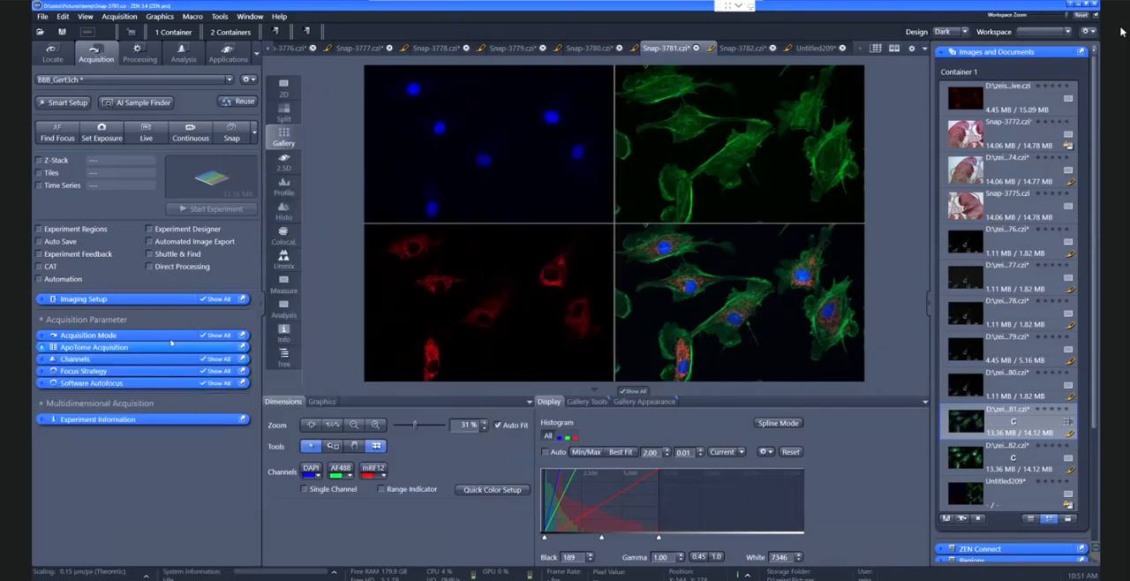
Activate Z-Stack for the experiment and undock its settings as a floating window
{"action": "left_click", "coordinate": [39, 161]}
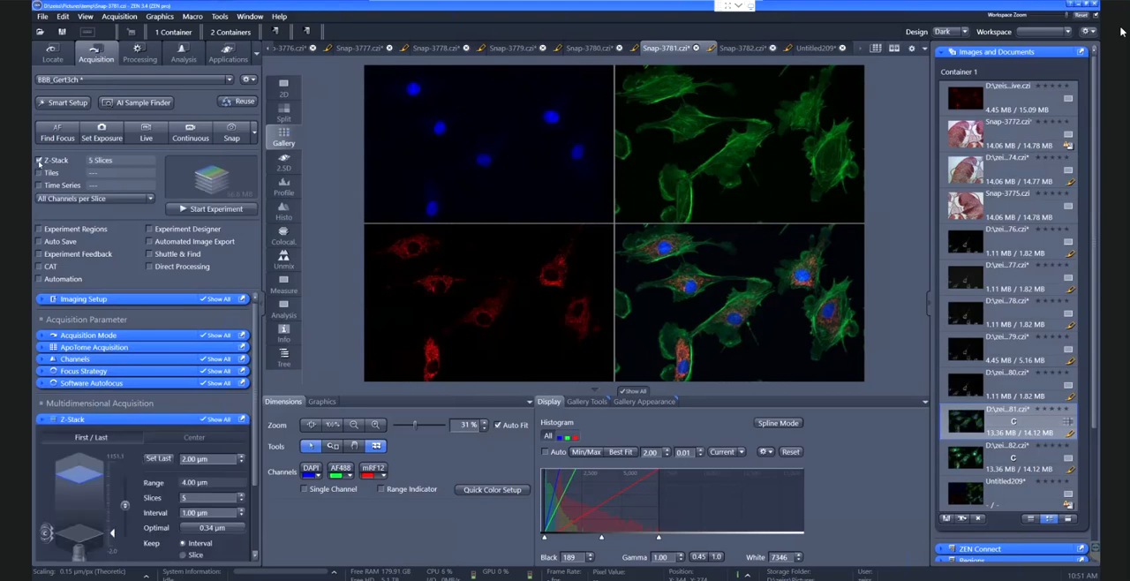
{"action": "left_click", "coordinate": [131, 419]}
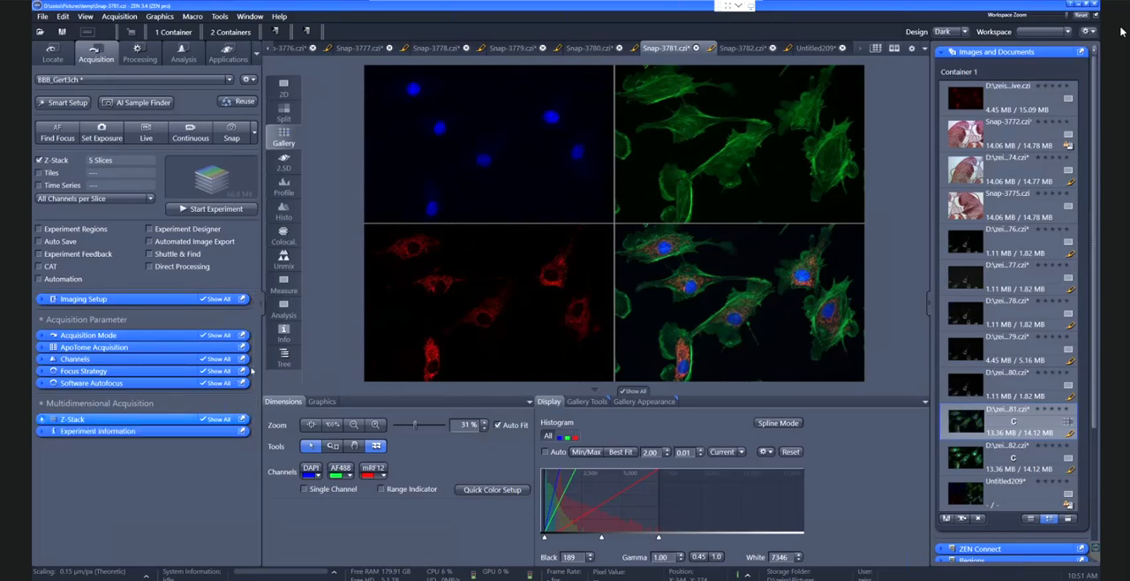
{"action": "left_click_drag", "start_coordinate": [252, 370], "coordinate": [370, 225]}
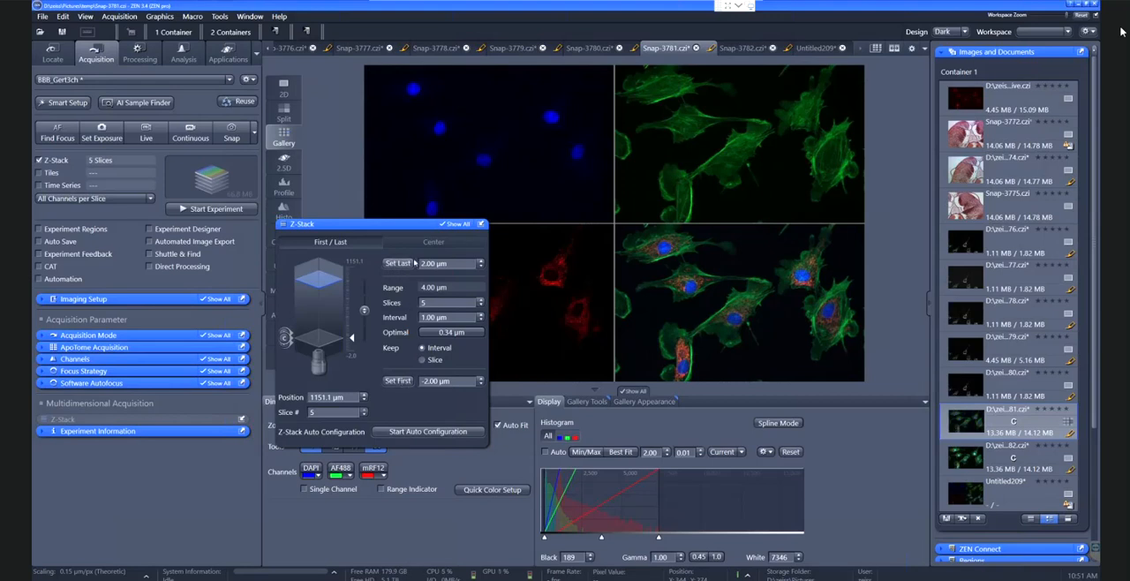
Start live imaging with the AF488 channel and set the Z-stack's last plane at the 1149.30 µm focus position
{"action": "left_click", "coordinate": [172, 360]}
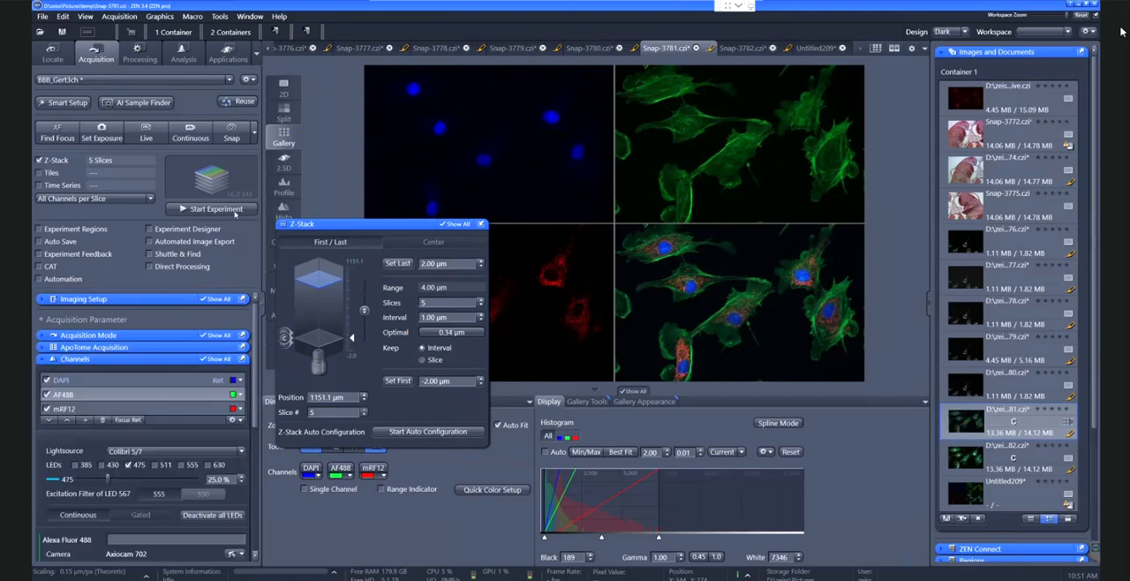
{"action": "left_click", "coordinate": [147, 139]}
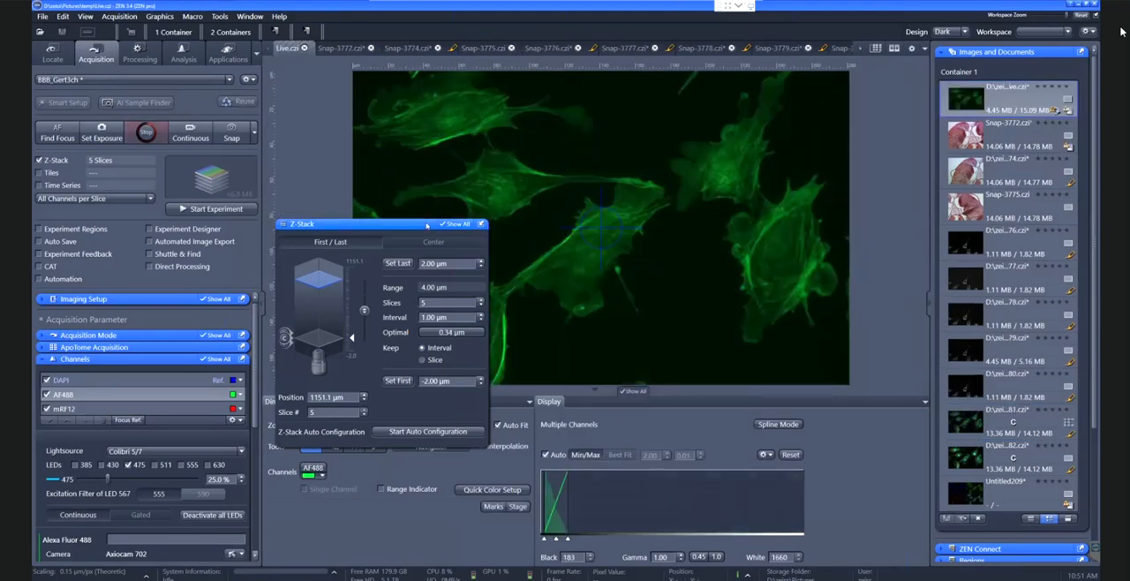
{"action": "left_click_drag", "start_coordinate": [426, 225], "coordinate": [347, 181]}
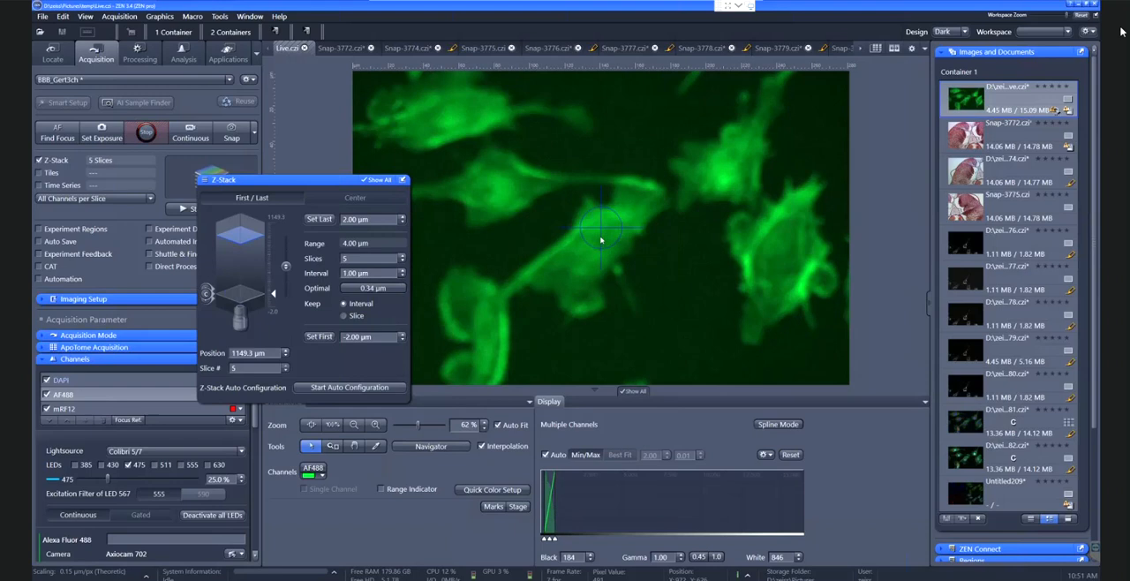
{"action": "left_click", "coordinate": [320, 220]}
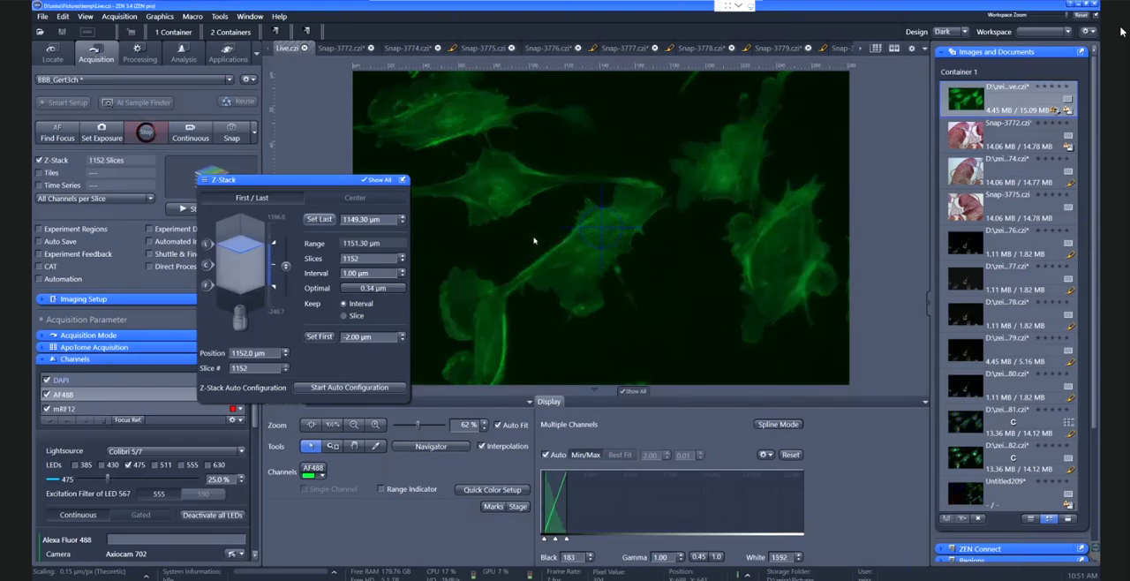
Set the Z-stack's first plane at the 1152.90 µm focus position, stop live imaging and apply the optimal 0.34 µm interval
{"action": "left_click", "coordinate": [320, 337]}
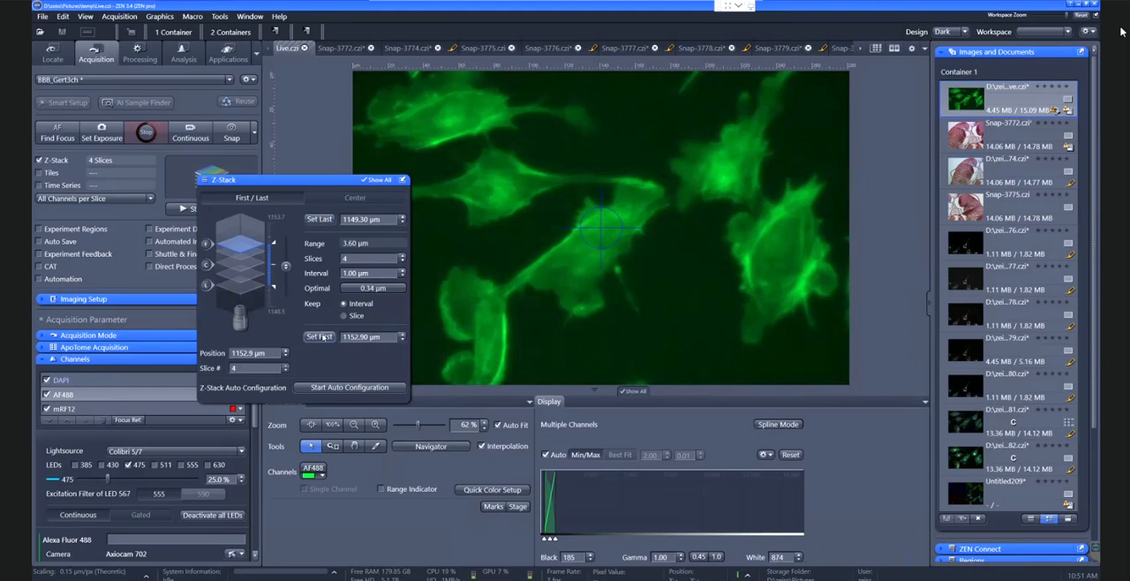
{"action": "left_click", "coordinate": [146, 137]}
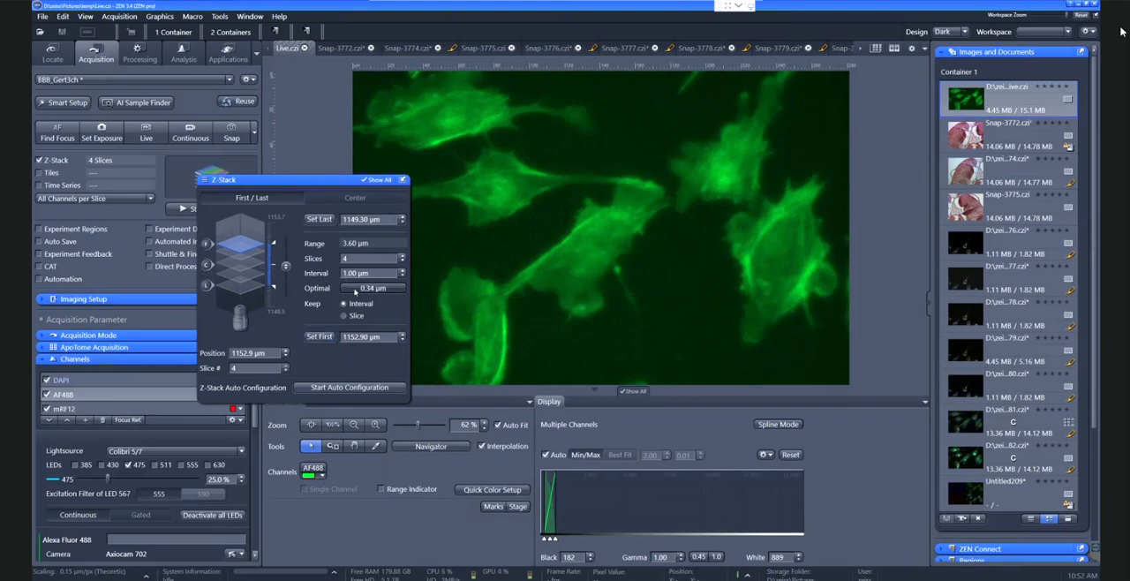
{"action": "left_click", "coordinate": [362, 289]}
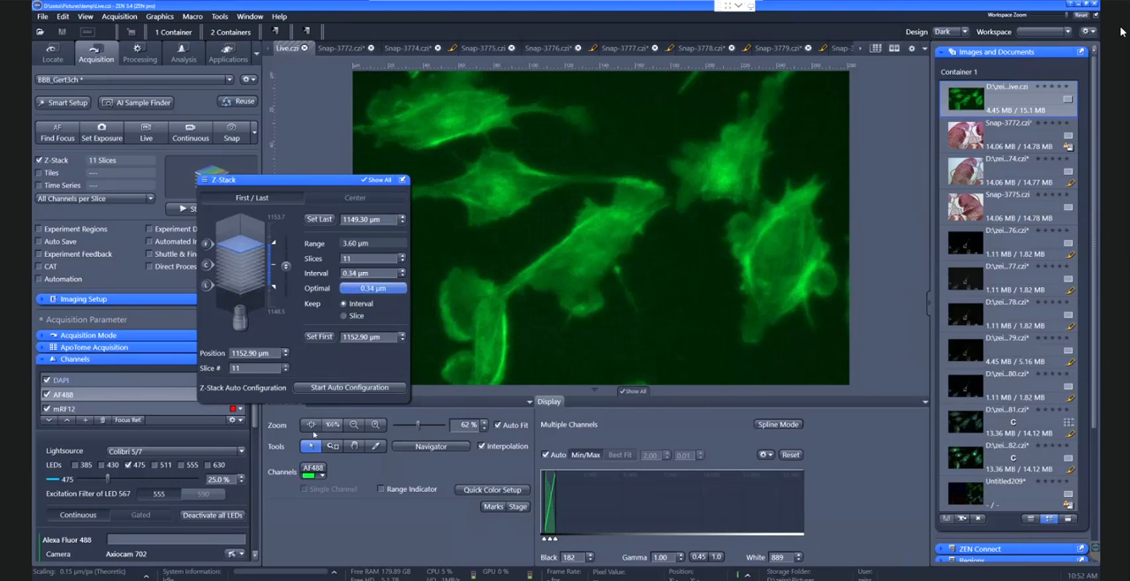
Try the Full Z-Stack per Channel acquisition sequence and switch back to All Channels per Slice
{"action": "left_click_drag", "start_coordinate": [298, 179], "coordinate": [351, 131]}
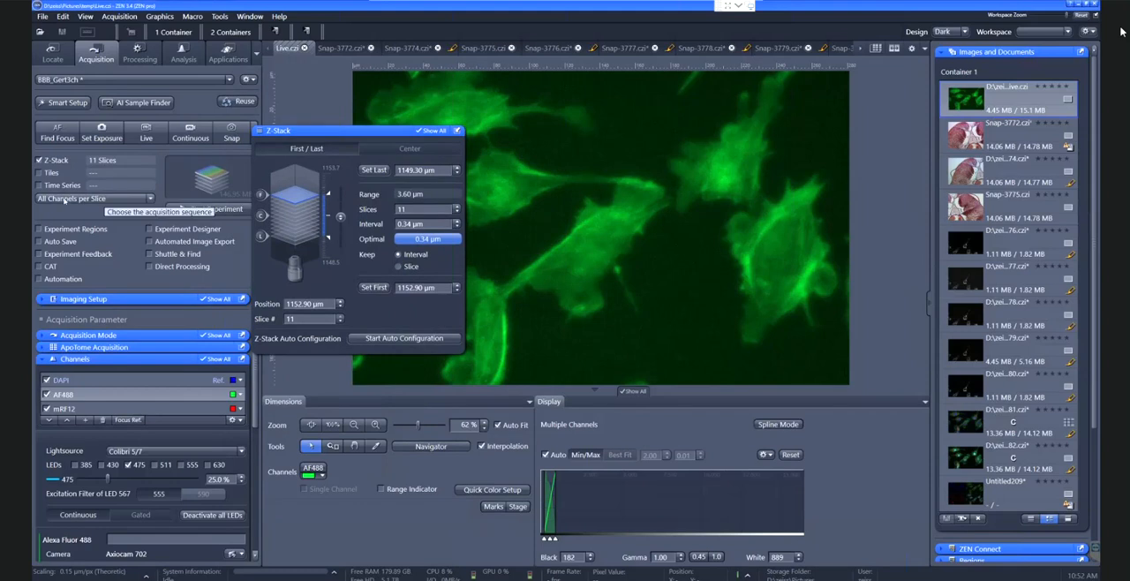
{"action": "left_click", "coordinate": [68, 199]}
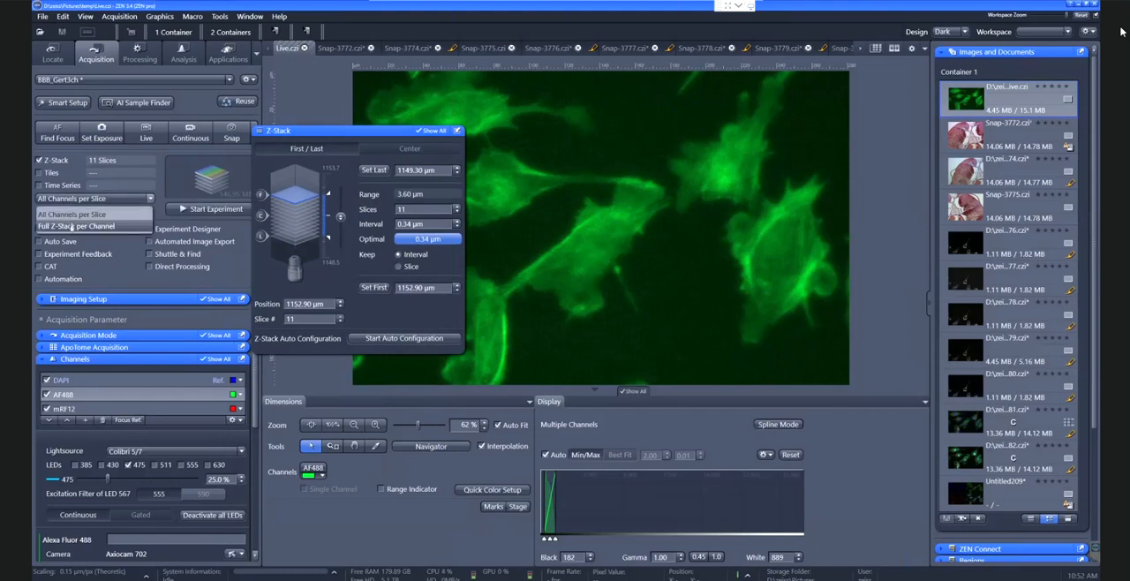
{"action": "left_click", "coordinate": [72, 226]}
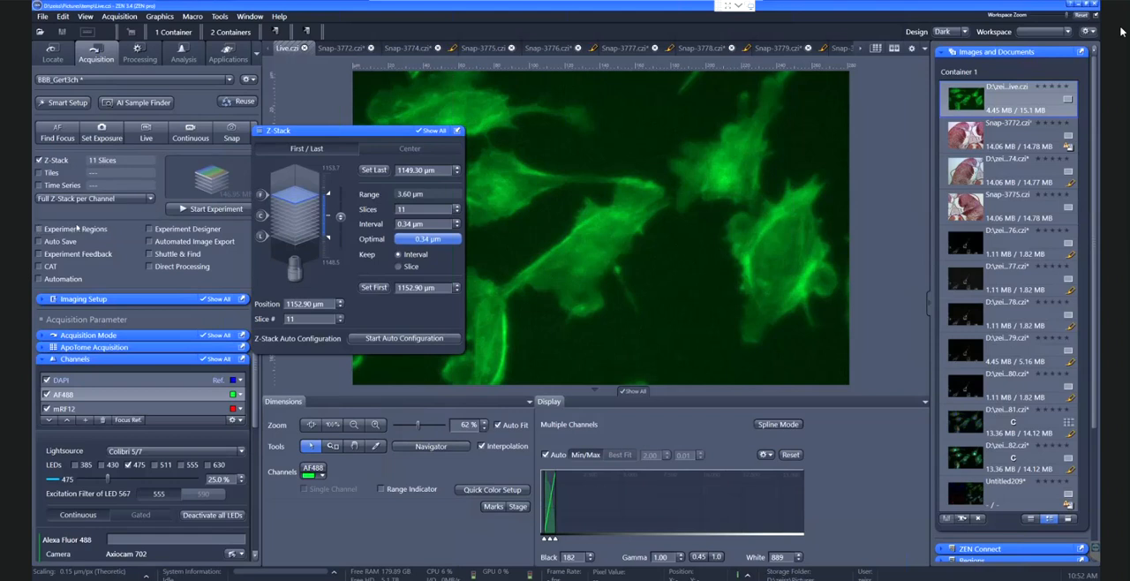
{"action": "left_click", "coordinate": [86, 200]}
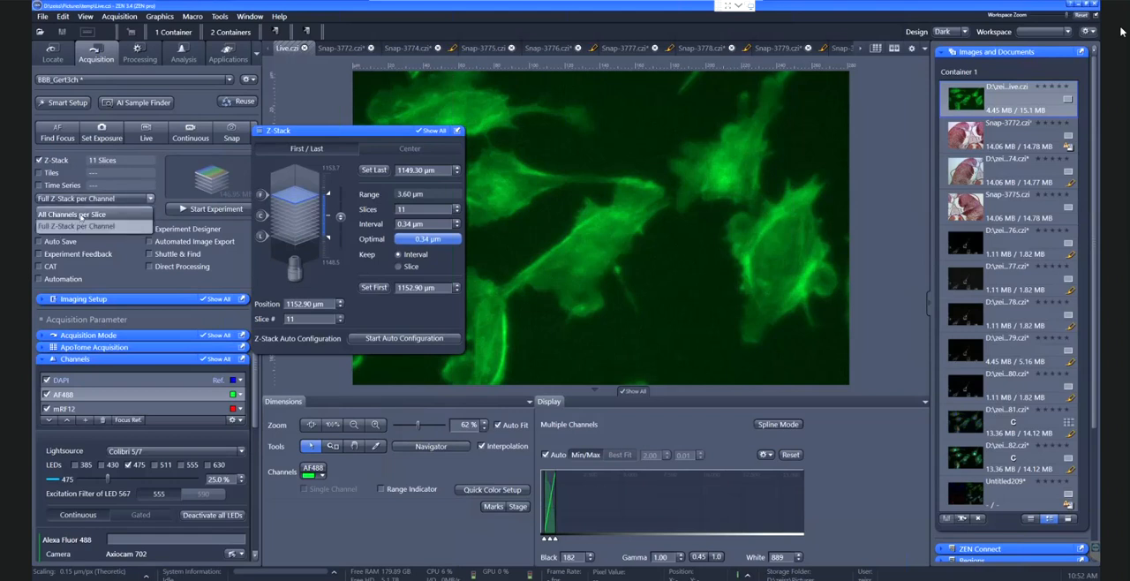
{"action": "left_click", "coordinate": [84, 214]}
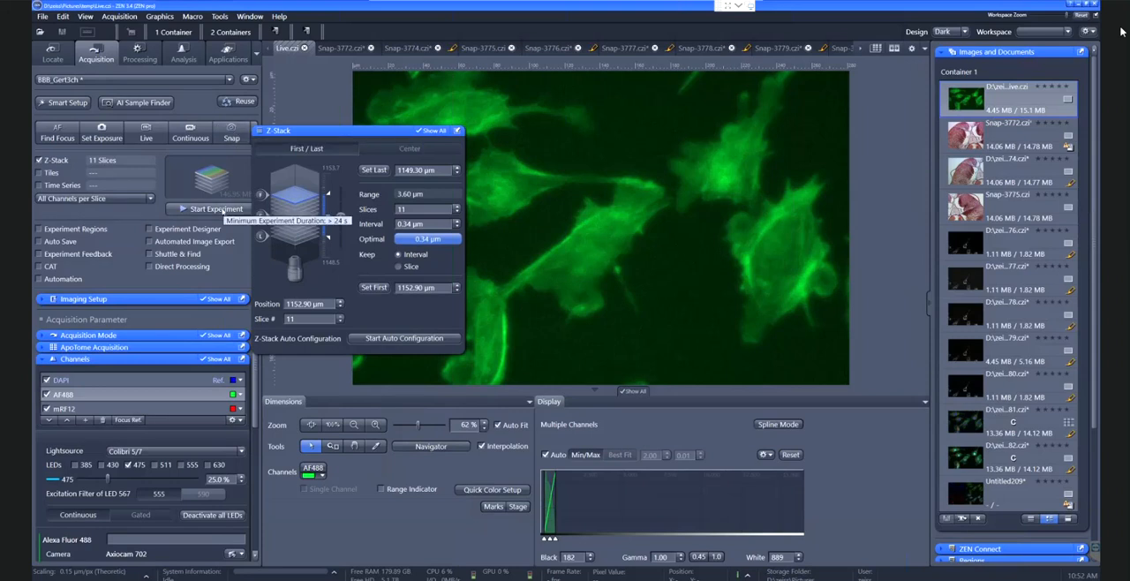
Run the Z-stack experiment and turn on automatic display adjustment for the acquired image
{"action": "left_click", "coordinate": [219, 209]}
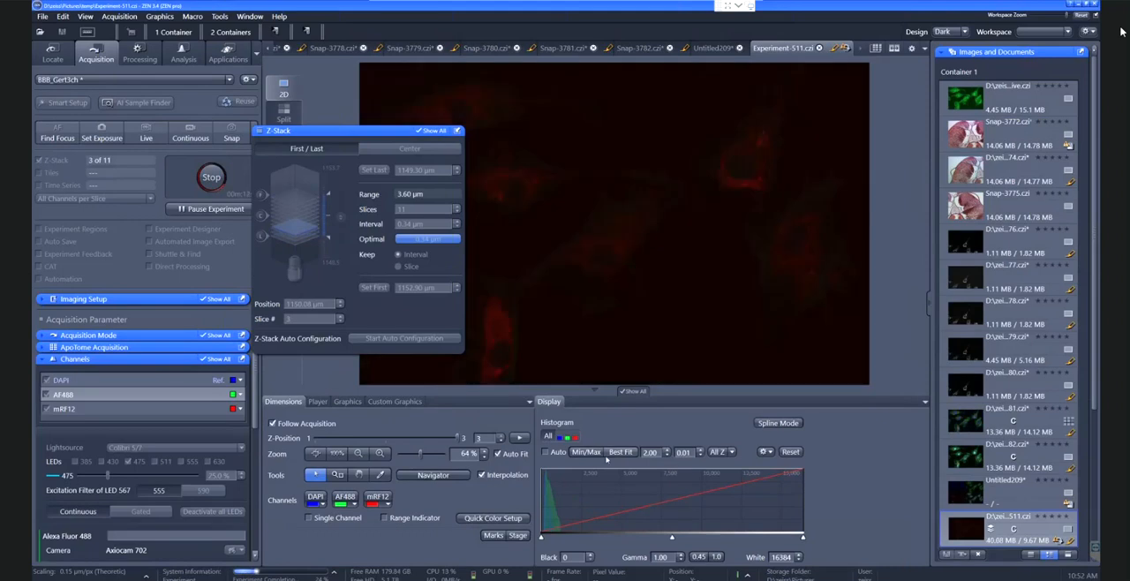
{"action": "left_click_drag", "start_coordinate": [401, 135], "coordinate": [198, 266]}
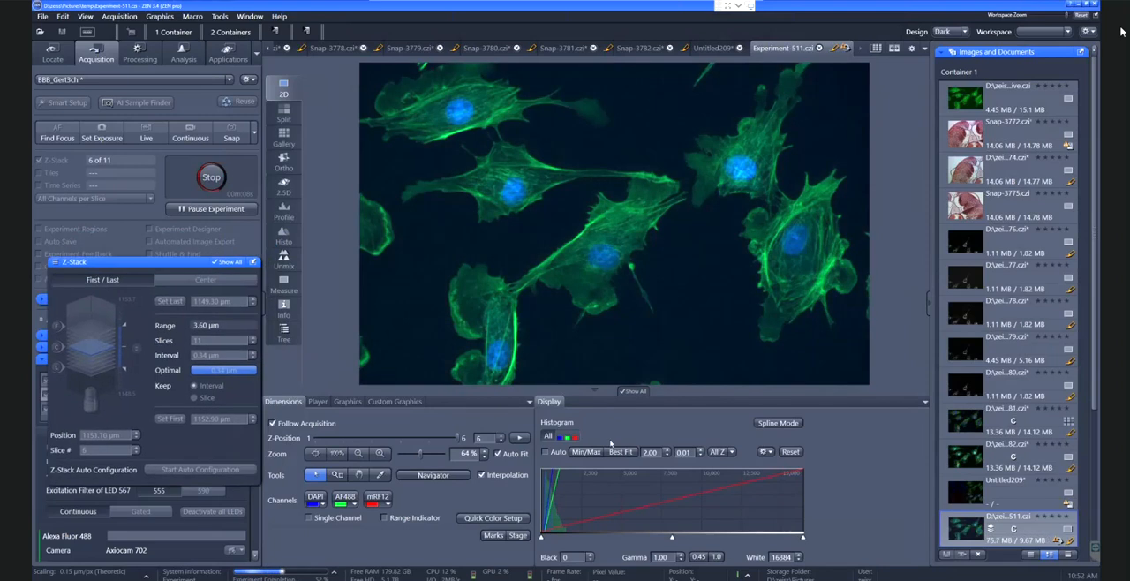
{"action": "left_click", "coordinate": [546, 452]}
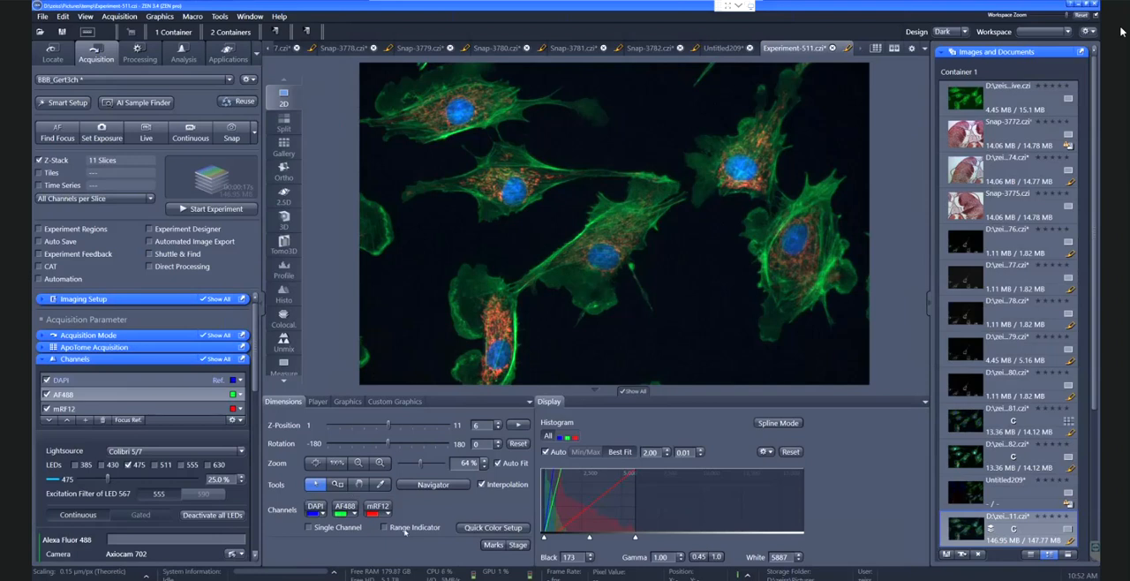
Browse the stack's Z positions and show it in Ortho view with Maximum Intensity Projection, returning to the histogram display settings
{"action": "mouse_move", "coordinate": [387, 428]}
{"action": "mouse_move", "coordinate": [387, 430]}
{"action": "left_mouse_down"}
{"action": "mouse_move", "coordinate": [362, 430]}
{"action": "mouse_move", "coordinate": [394, 432]}
{"action": "left_mouse_up"}
{"action": "mouse_move", "coordinate": [395, 433]}
{"action": "left_mouse_down"}
{"action": "mouse_move", "coordinate": [378, 433]}
{"action": "mouse_move", "coordinate": [399, 433]}
{"action": "mouse_move", "coordinate": [389, 432]}
{"action": "left_mouse_up"}
{"action": "left_click", "coordinate": [283, 171]}
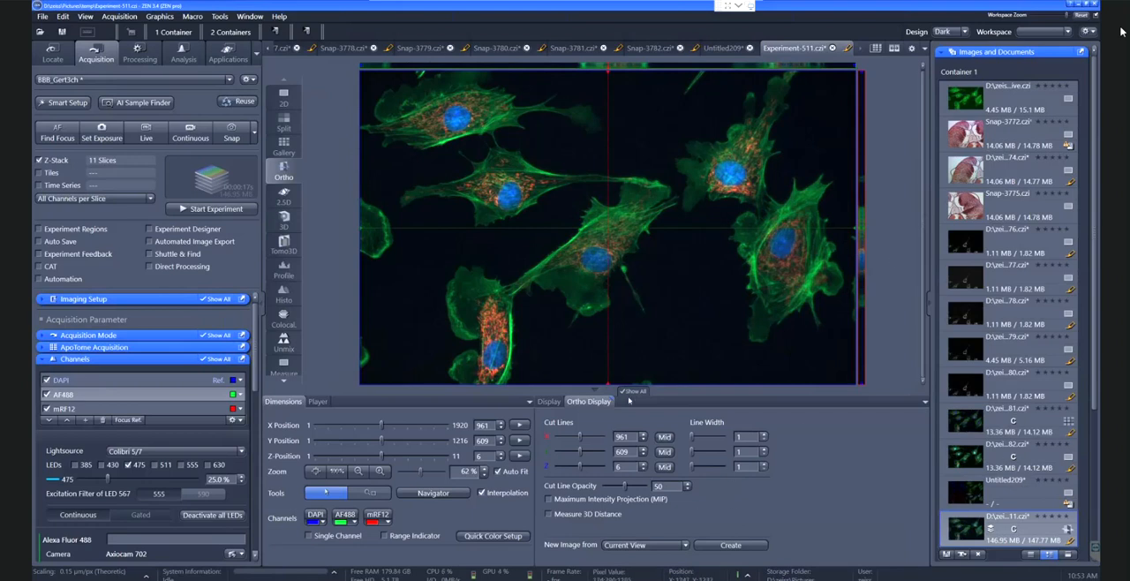
{"action": "left_click", "coordinate": [549, 499]}
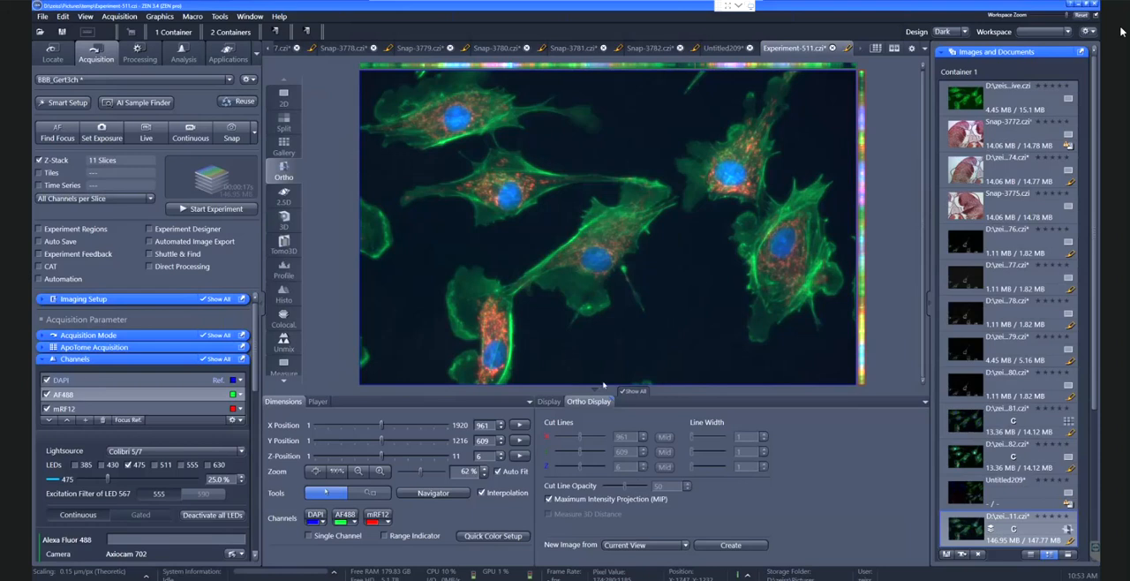
{"action": "left_click", "coordinate": [548, 401]}
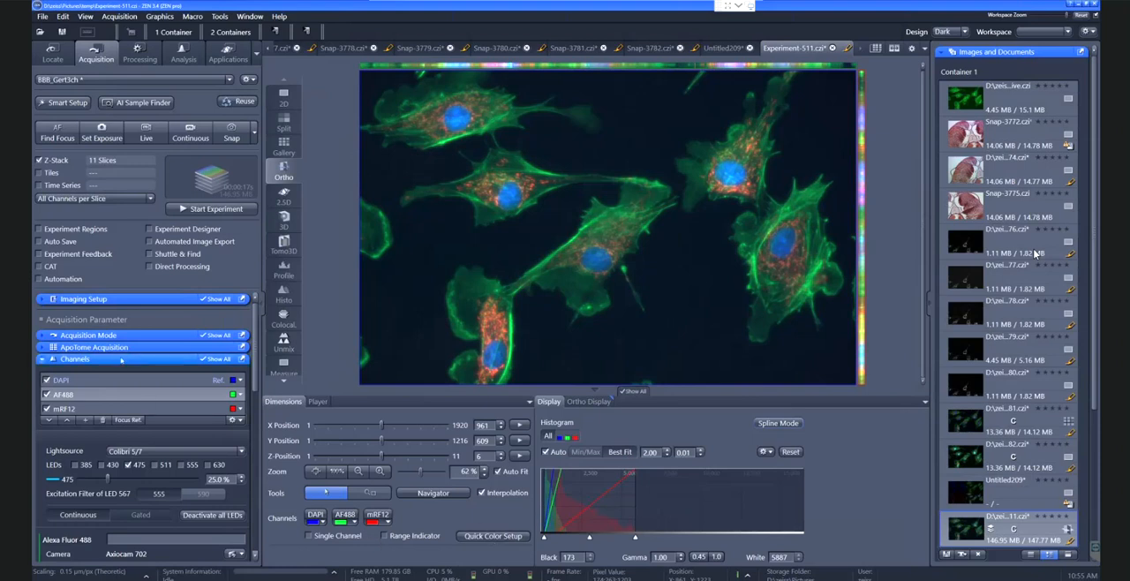
Consult the help page on Deblurring from the image processing functions and close it
{"action": "left_click", "coordinate": [139, 55]}
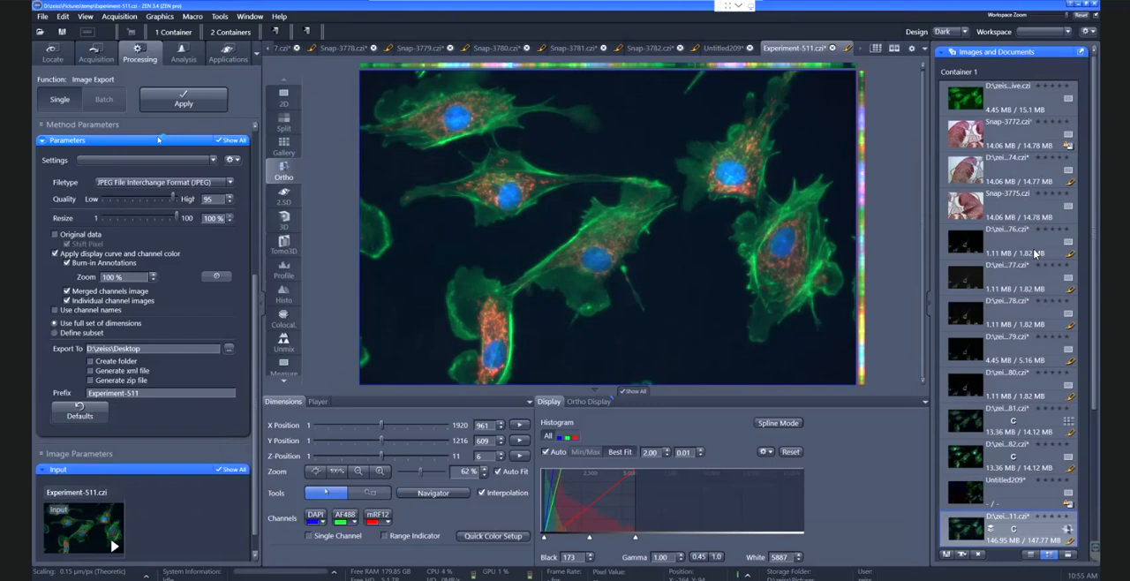
{"action": "key", "text": "F1"}
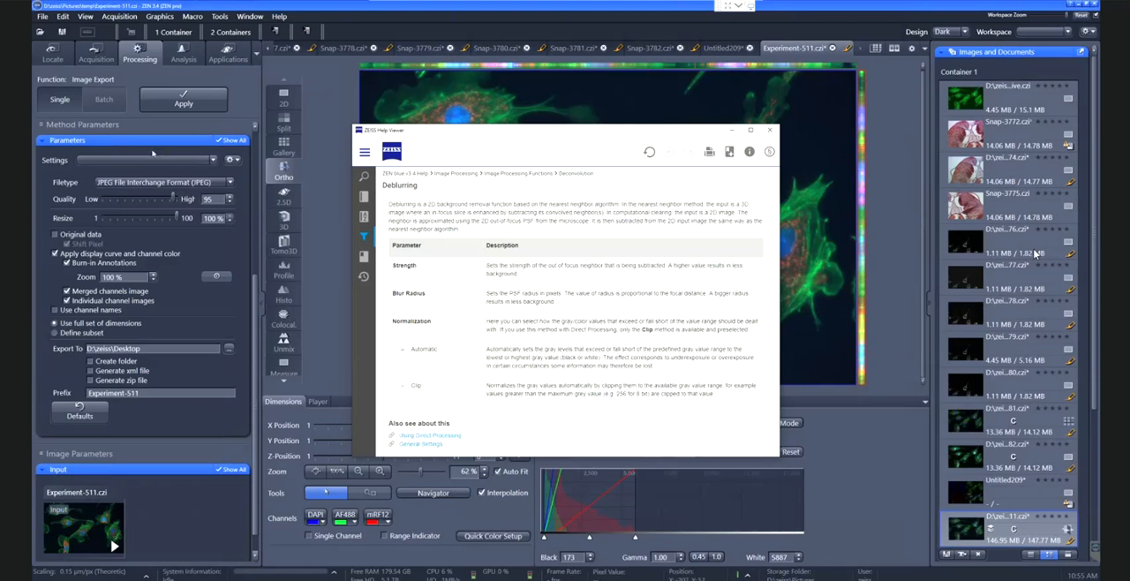
{"action": "scroll", "coordinate": [162, 155], "scroll_direction": "up", "scroll_amount": 1}
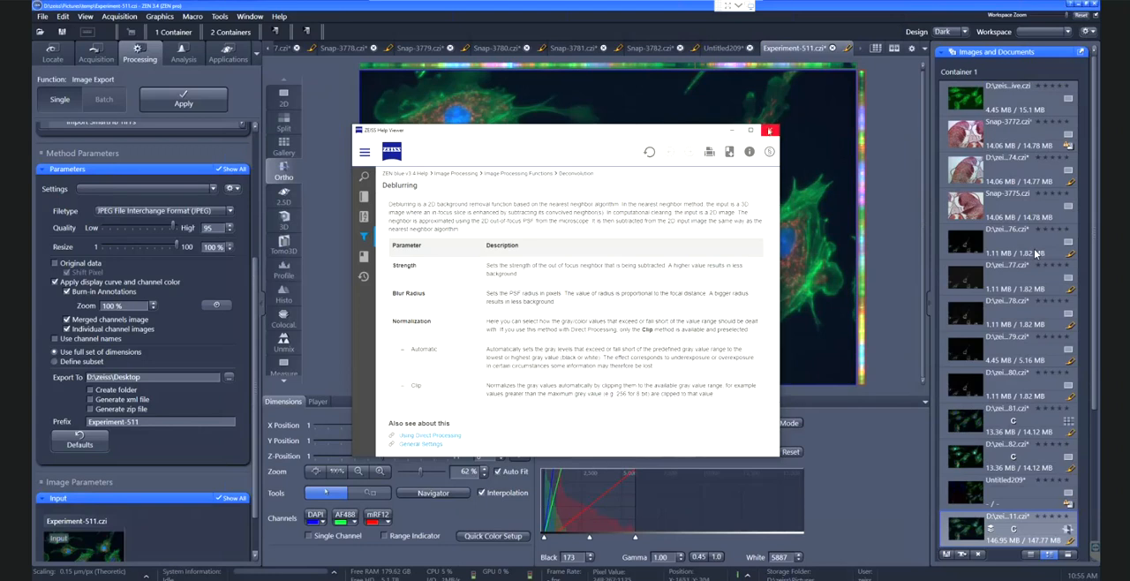
{"action": "left_click", "coordinate": [769, 130]}
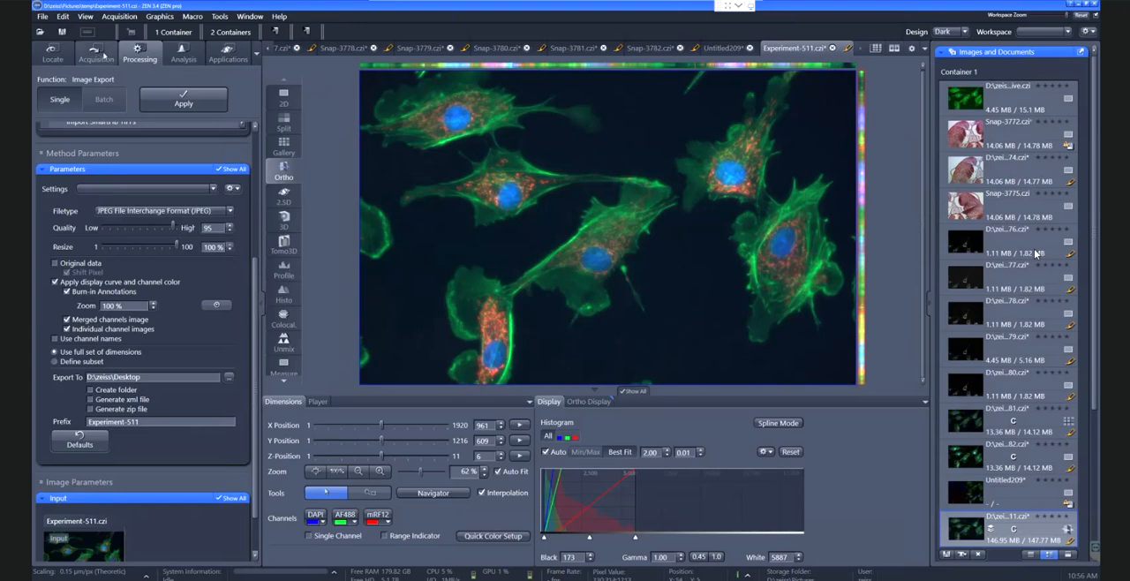
Activate Auto Save and Automated Image Export for the experiment and float their settings as separate windows
{"action": "left_click", "coordinate": [97, 56]}
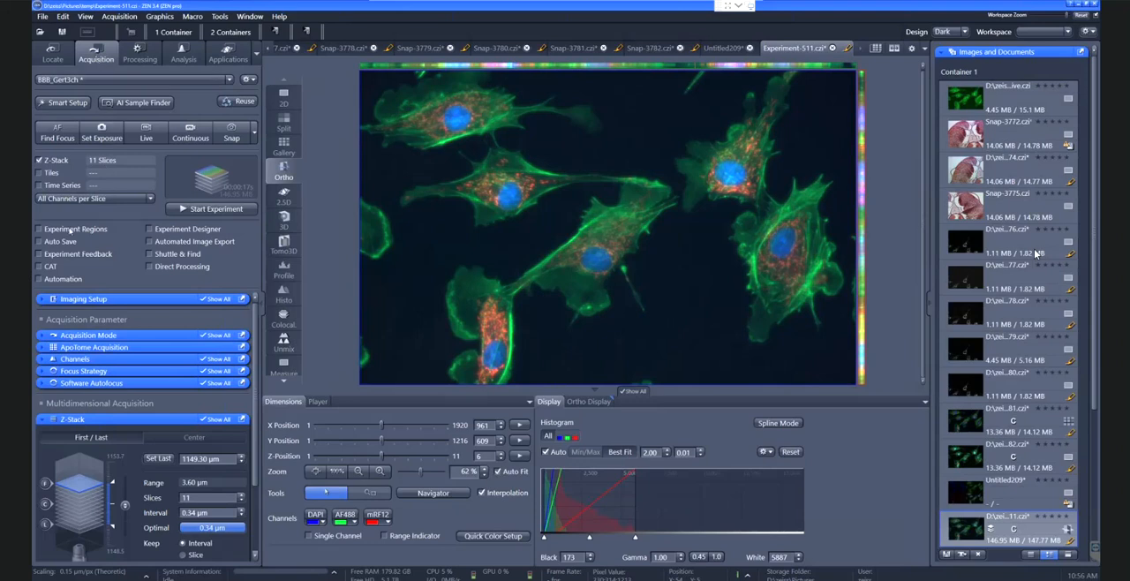
{"action": "left_click", "coordinate": [39, 241]}
{"action": "left_click", "coordinate": [92, 423]}
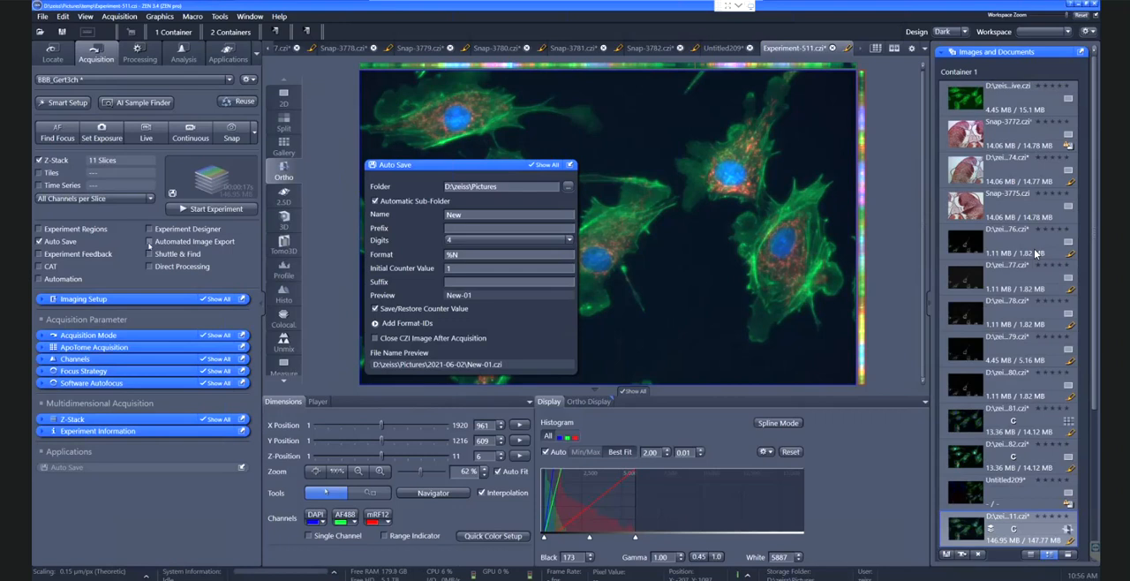
{"action": "left_click", "coordinate": [150, 241]}
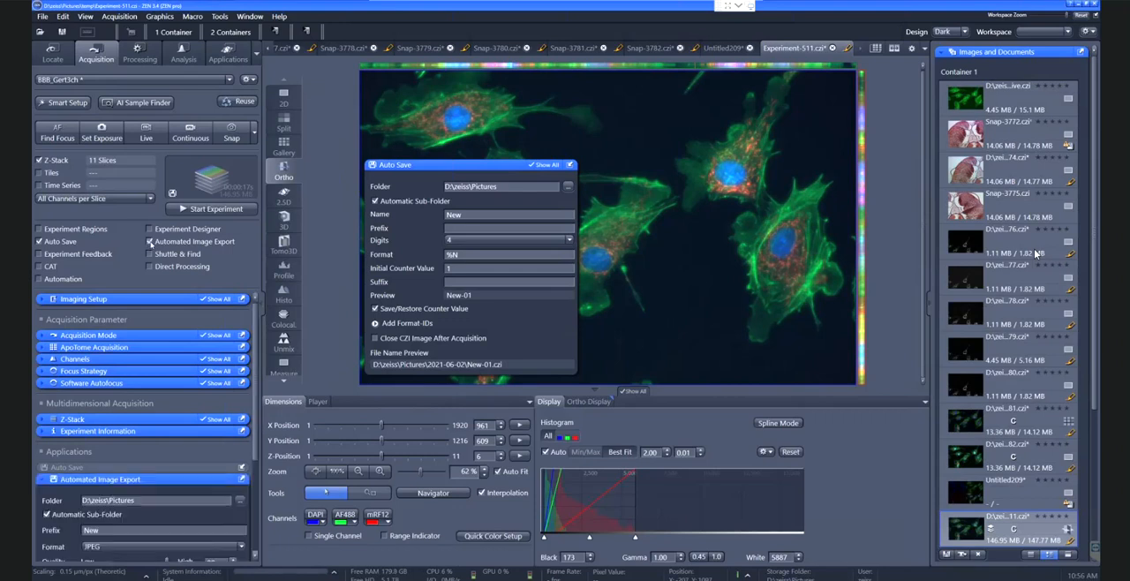
{"action": "left_click_drag", "start_coordinate": [125, 479], "coordinate": [683, 140]}
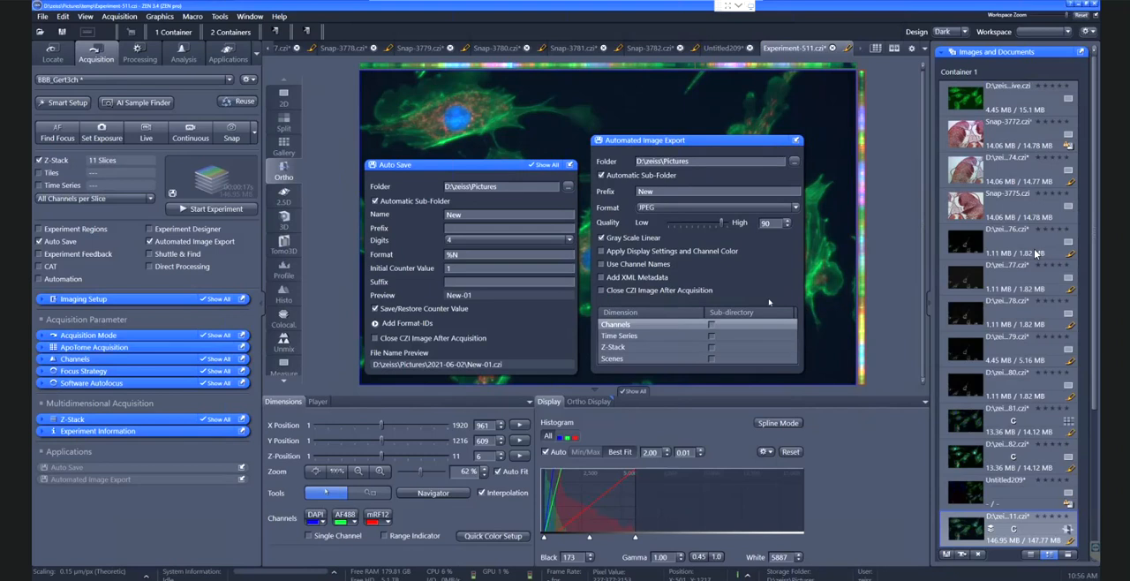
Dock the floating Automated Image Export settings and deactivate both Automated Image Export and Auto Save
{"action": "left_click", "coordinate": [797, 139]}
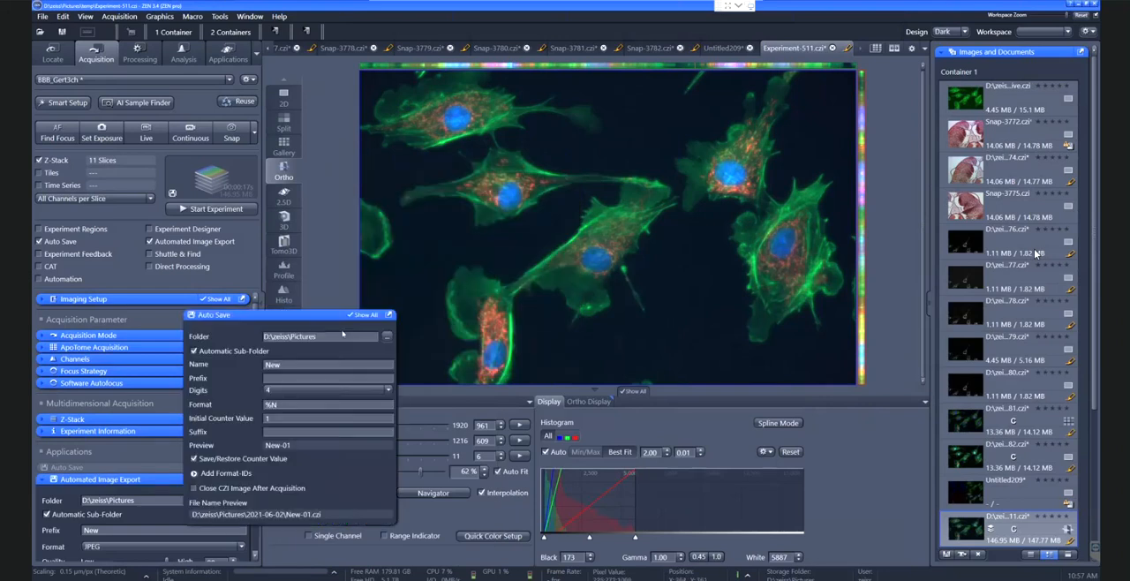
{"action": "left_click", "coordinate": [150, 242]}
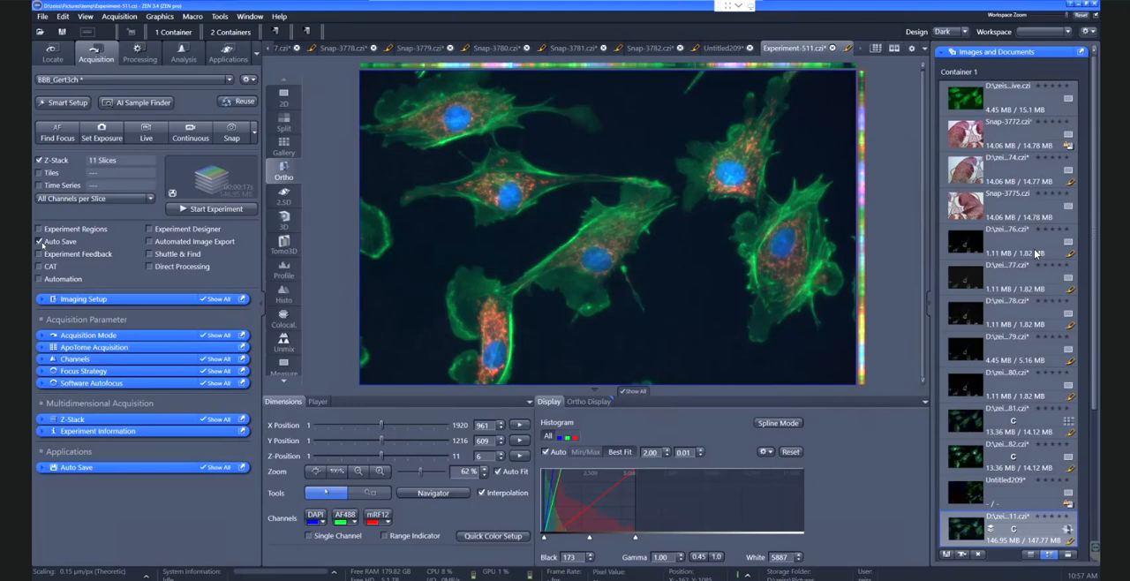
{"action": "left_click", "coordinate": [39, 241]}
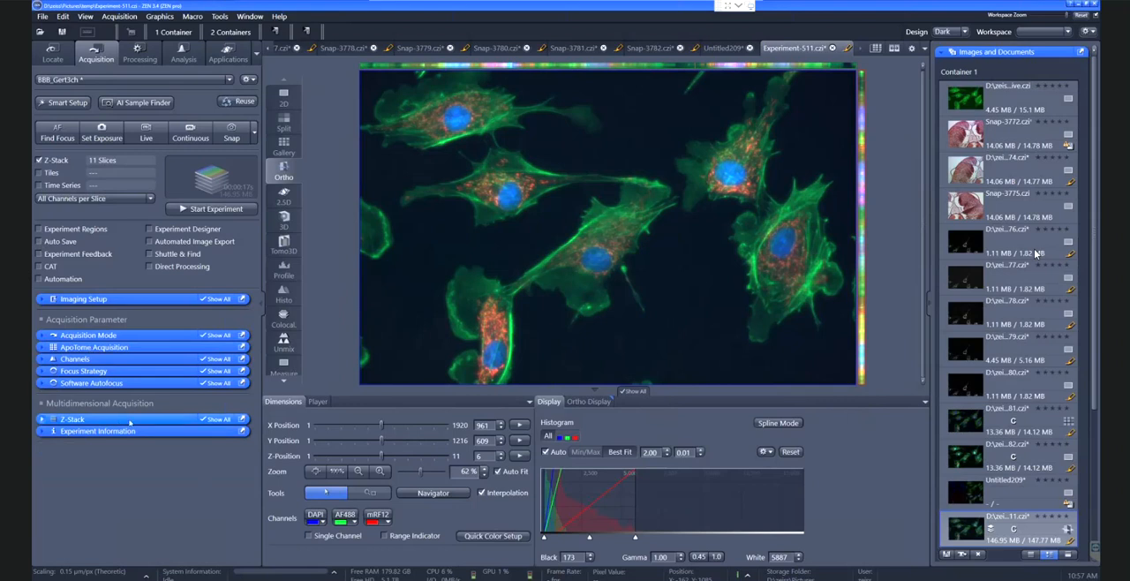
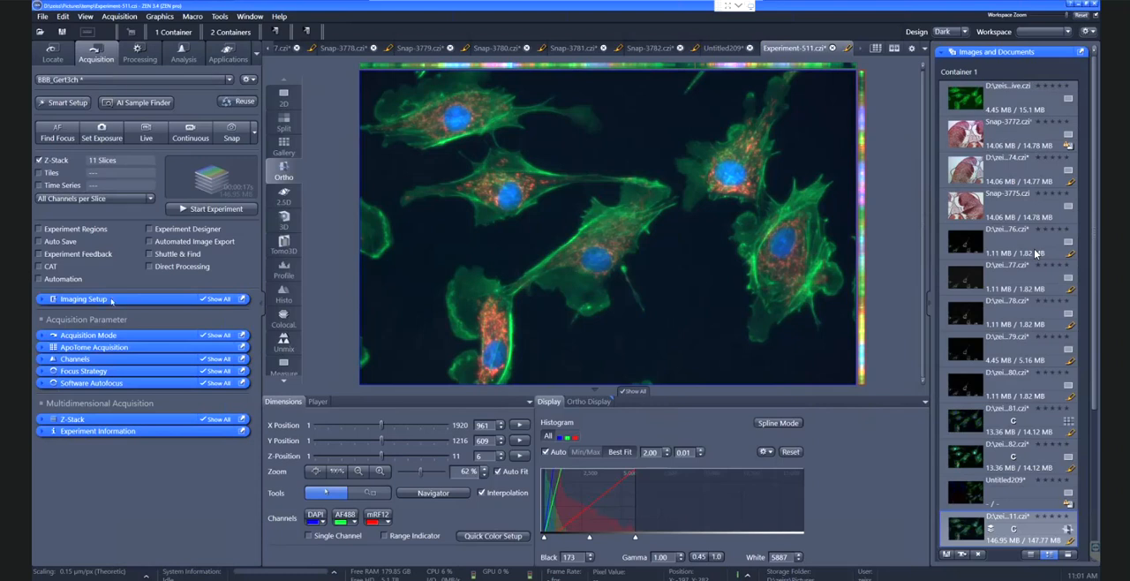
Show the Channels settings with AF488 selected, start live imaging and bring the cells into focus
{"action": "left_click", "coordinate": [111, 358]}
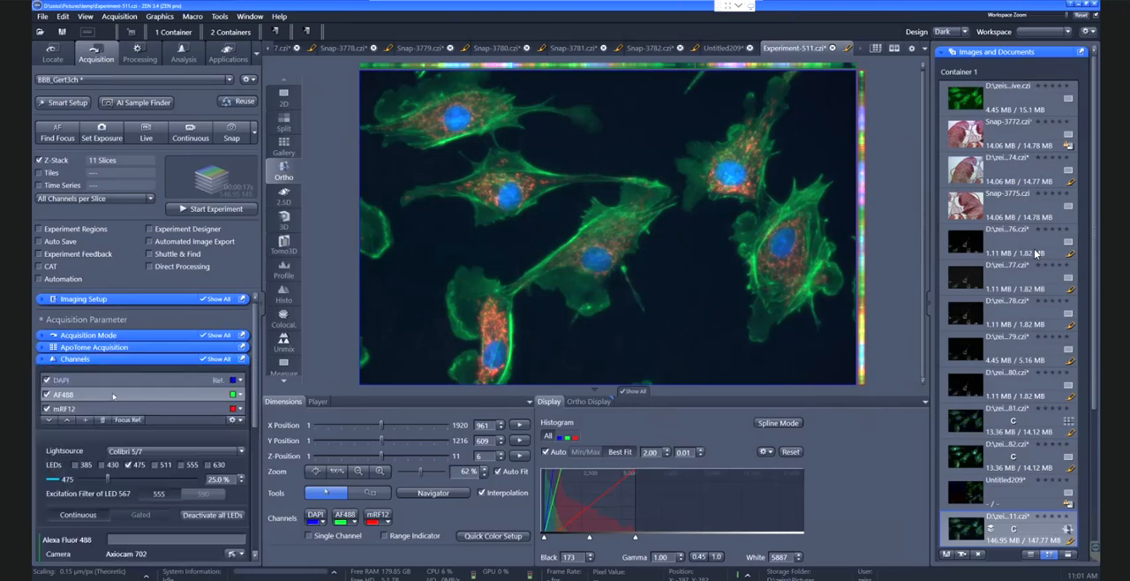
{"action": "scroll", "coordinate": [138, 476], "scroll_direction": "down", "scroll_amount": 1}
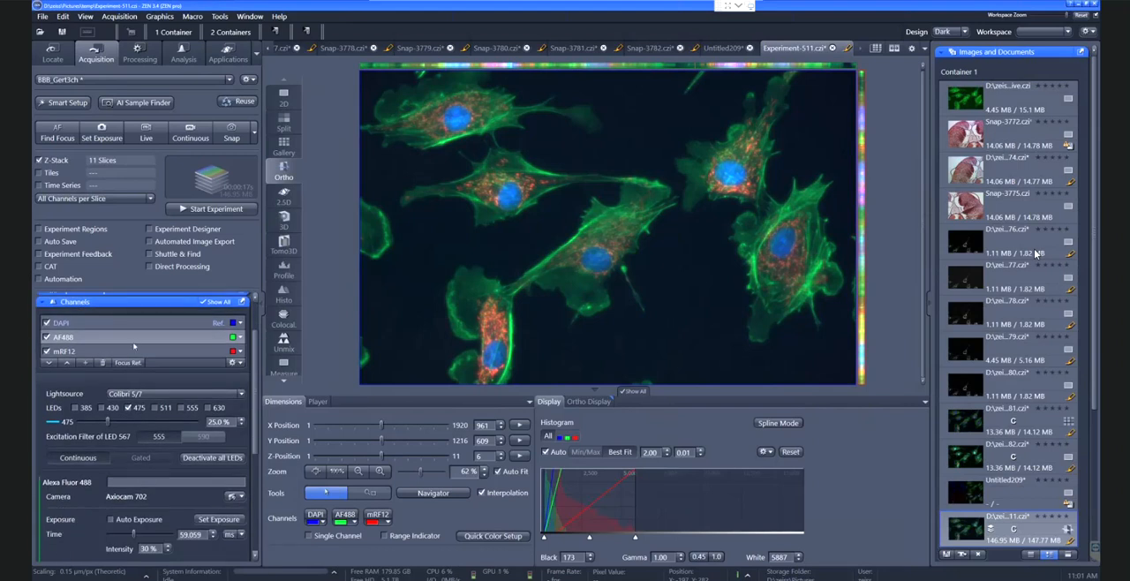
{"action": "left_click", "coordinate": [149, 139]}
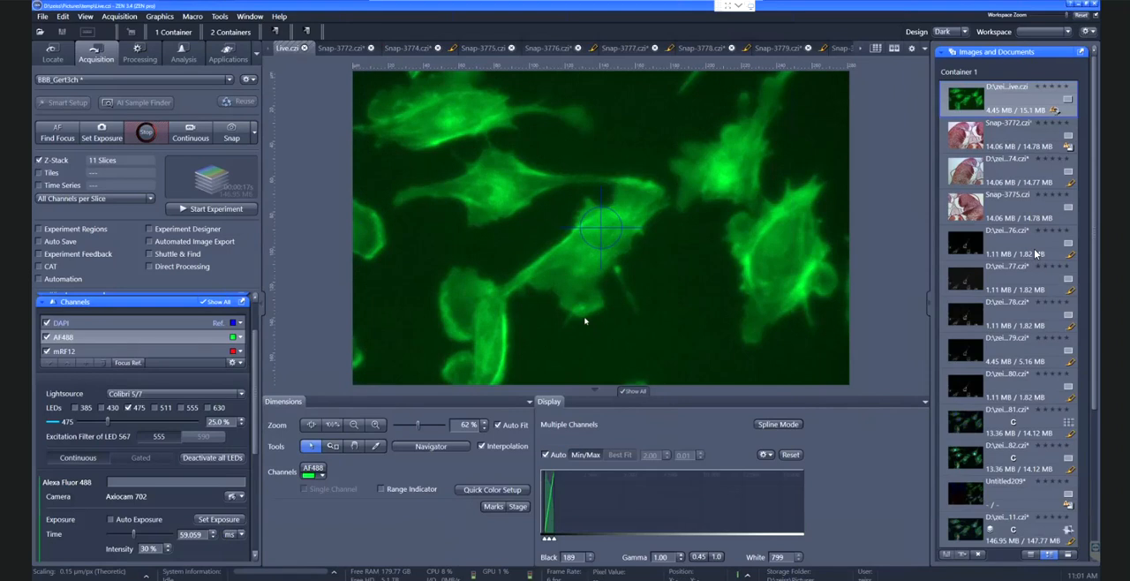
{"action": "scroll", "coordinate": [584, 321], "scroll_direction": "up", "scroll_amount": 2}
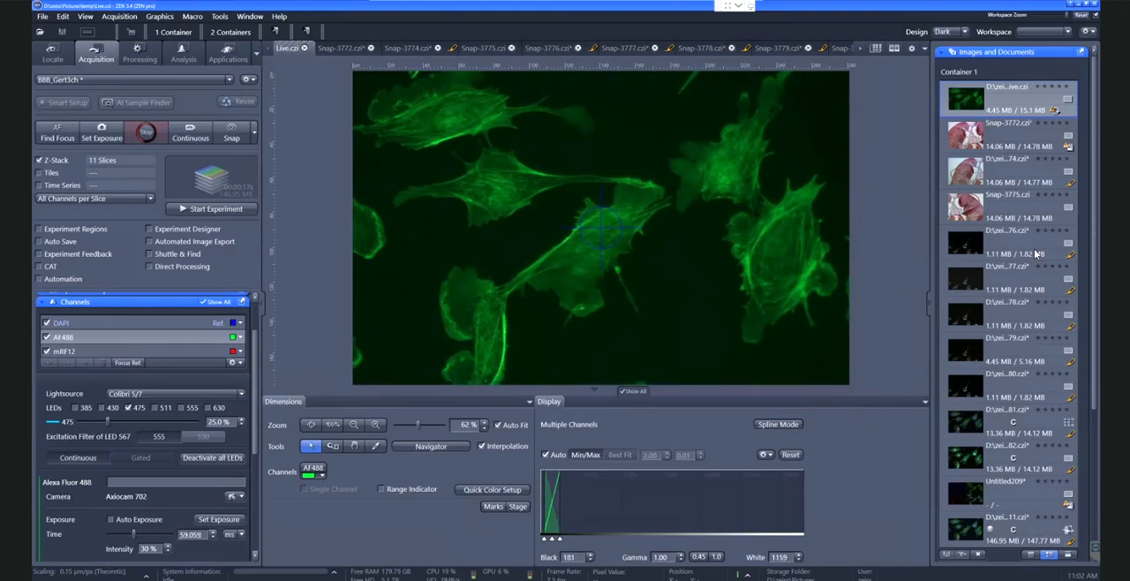
Set the AF488 channel's exposure time to 500 ms and stop live imaging
{"action": "left_click_drag", "start_coordinate": [204, 535], "coordinate": [164, 534]}
{"action": "type", "text": "500"}
{"action": "key", "text": "Return"}
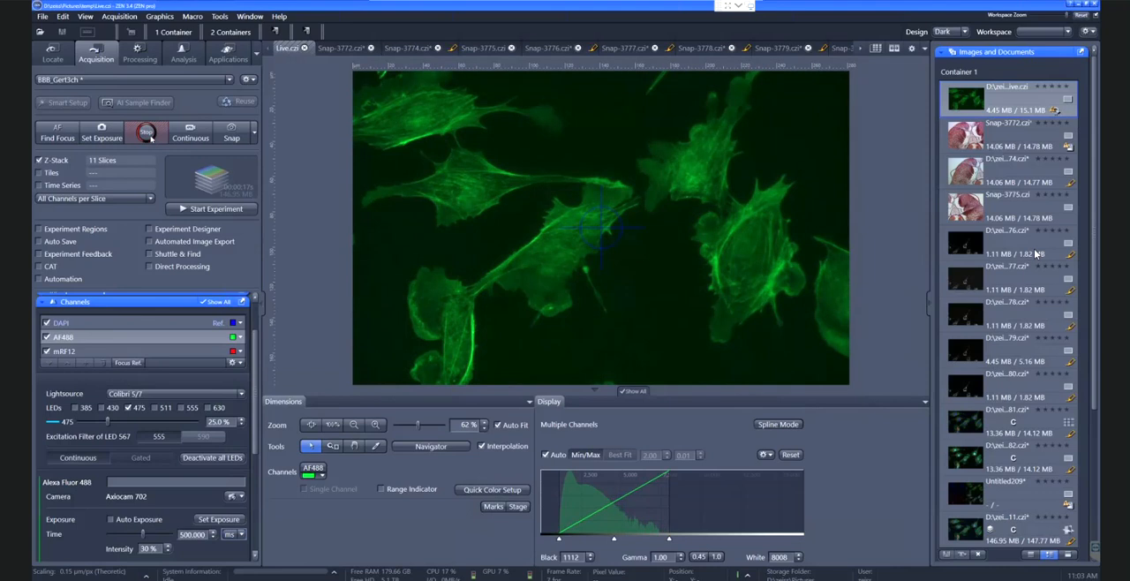
{"action": "left_click", "coordinate": [147, 134]}
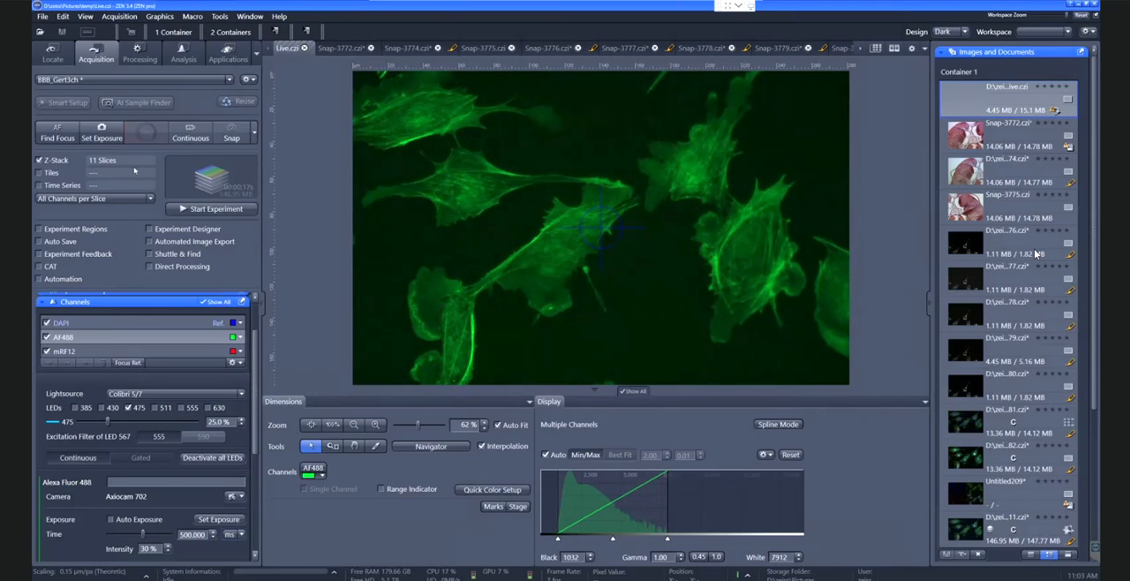
Deactivate the DAPI and mRF12 channels, run a Continuous acquisition of AF488 and scale its display to Min/Max
{"action": "left_click", "coordinate": [46, 323]}
{"action": "left_click", "coordinate": [47, 351]}
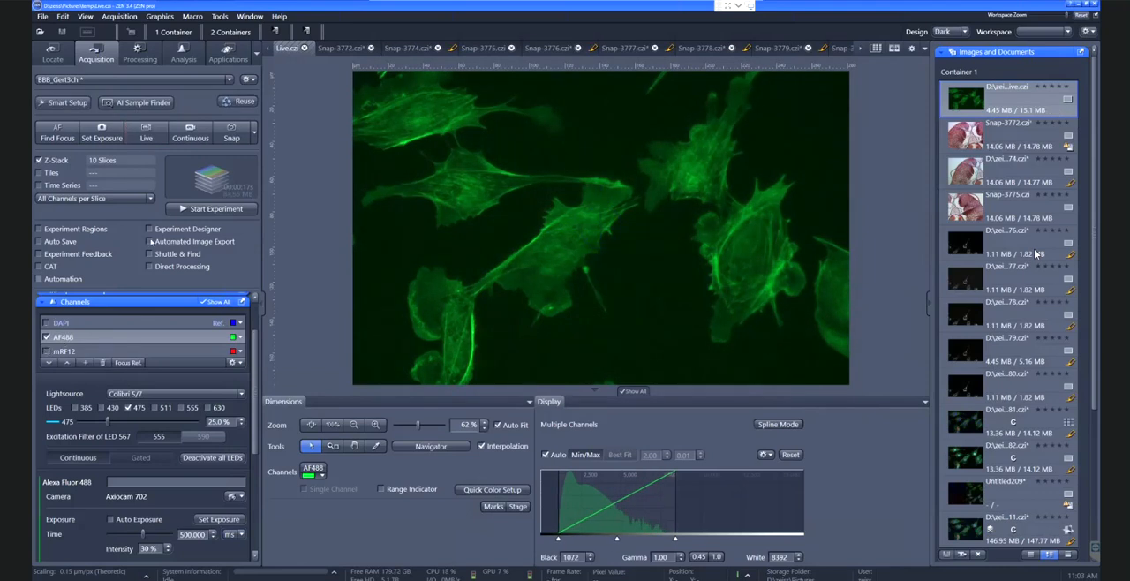
{"action": "left_click", "coordinate": [187, 138]}
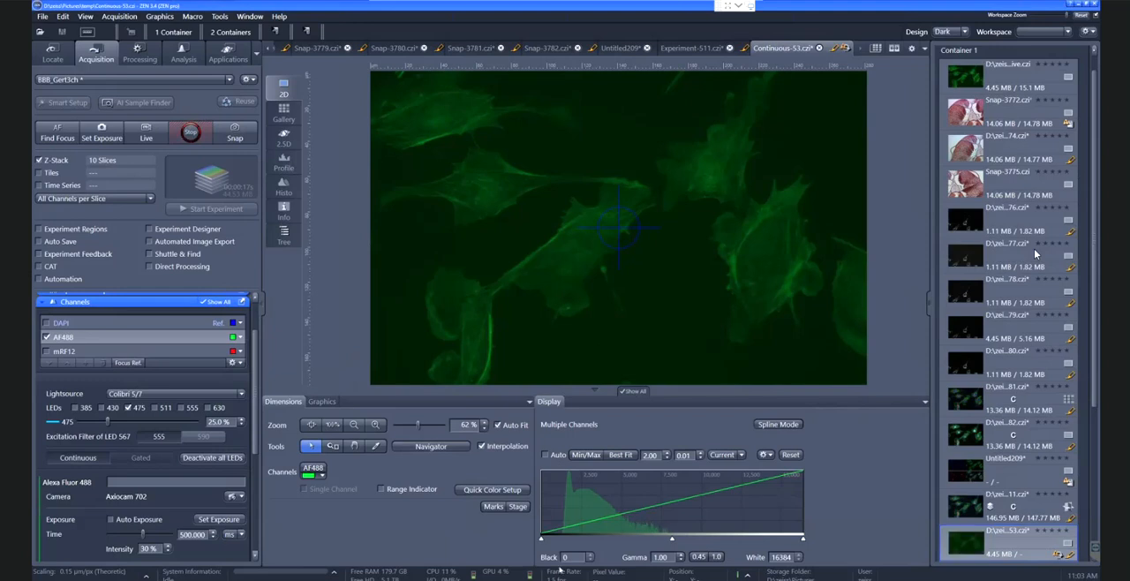
{"action": "left_click", "coordinate": [586, 455]}
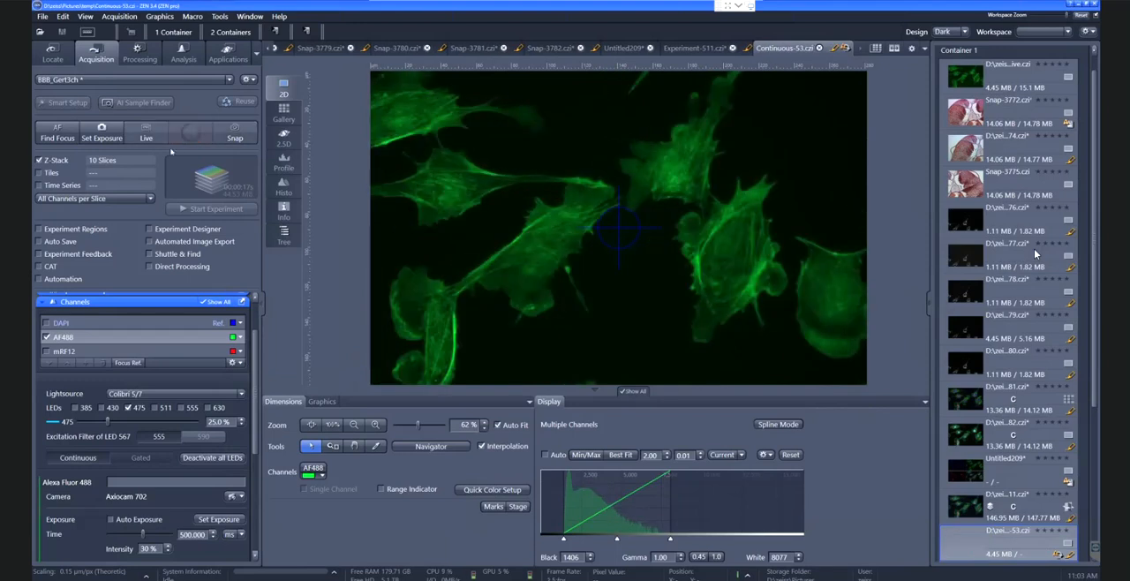
Reactivate DAPI and mRF12, view DAPI, AF488 and mRF12 live one after another, and stop live imaging
{"action": "left_click", "coordinate": [46, 352]}
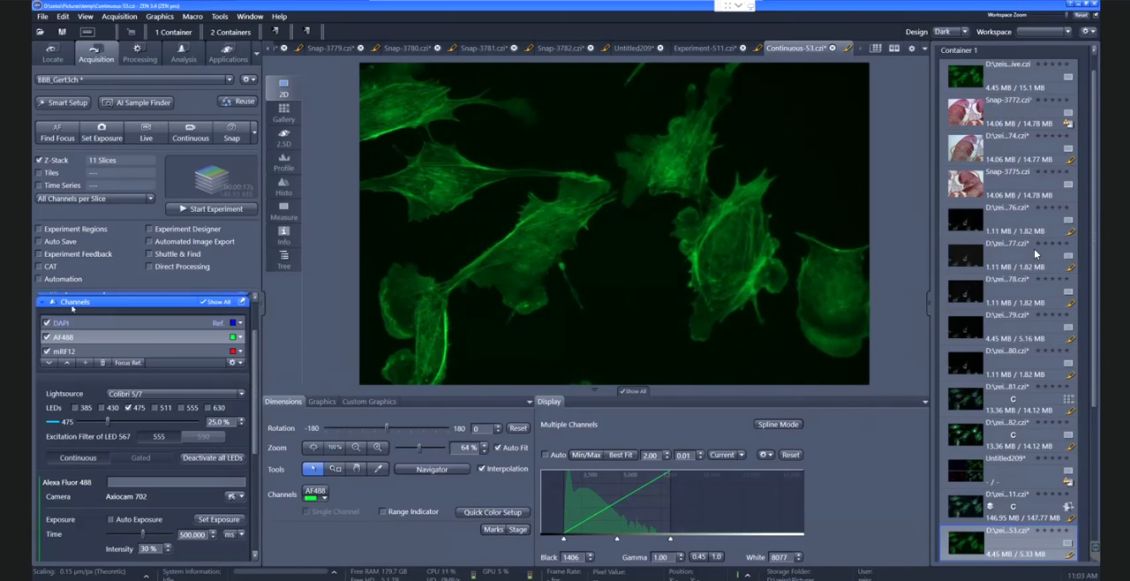
{"action": "left_click", "coordinate": [146, 132]}
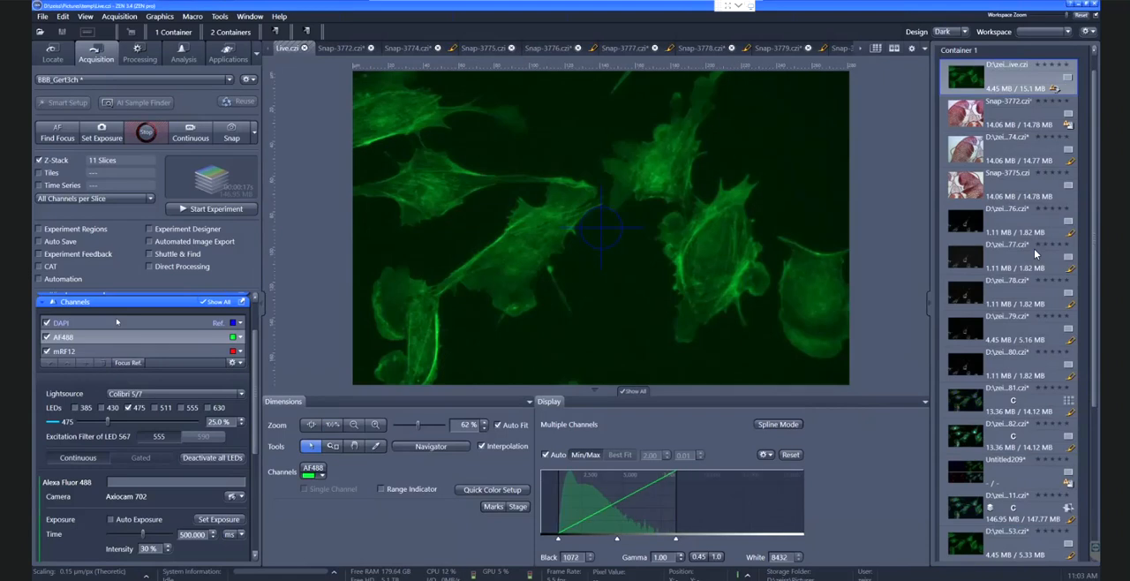
{"action": "left_click", "coordinate": [116, 322]}
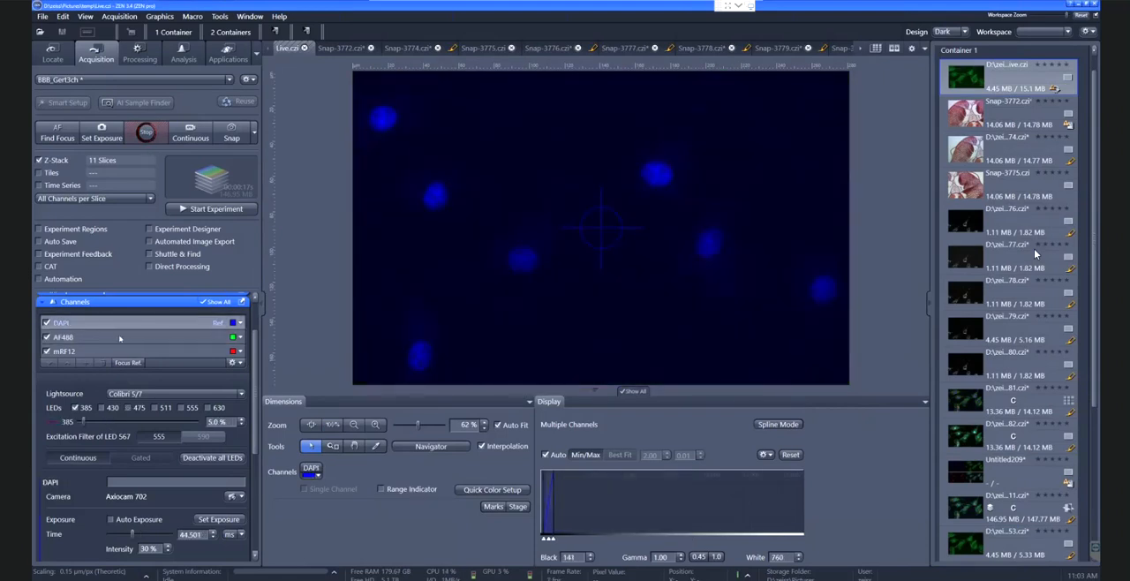
{"action": "left_click", "coordinate": [119, 336]}
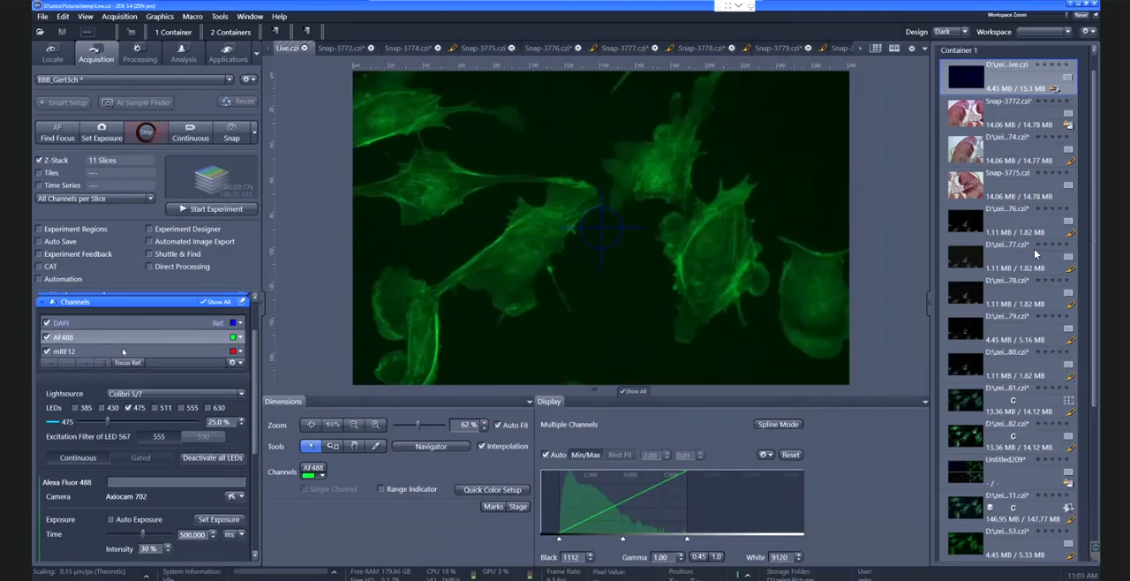
{"action": "left_click", "coordinate": [123, 351]}
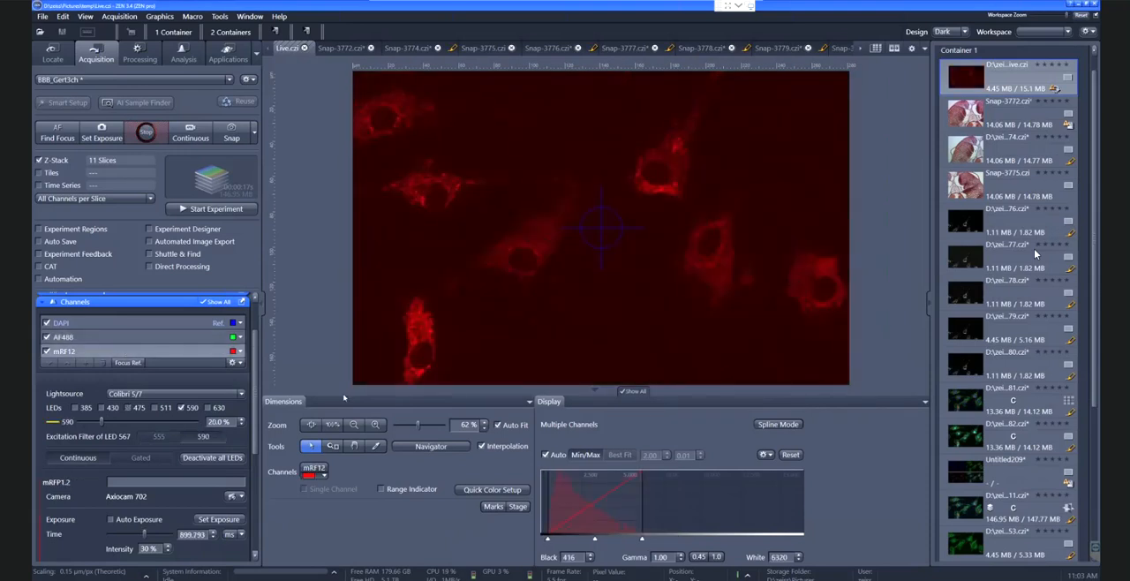
{"action": "left_click", "coordinate": [150, 135]}
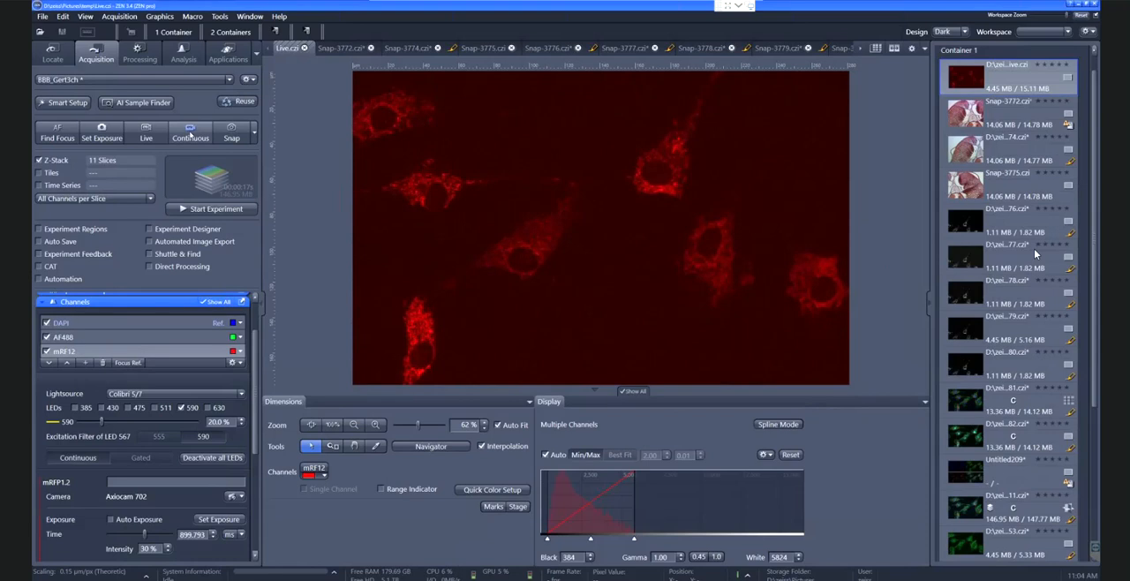
Run a Continuous acquisition with all three channels and repeat it with only AF488 active
{"action": "left_click", "coordinate": [190, 132]}
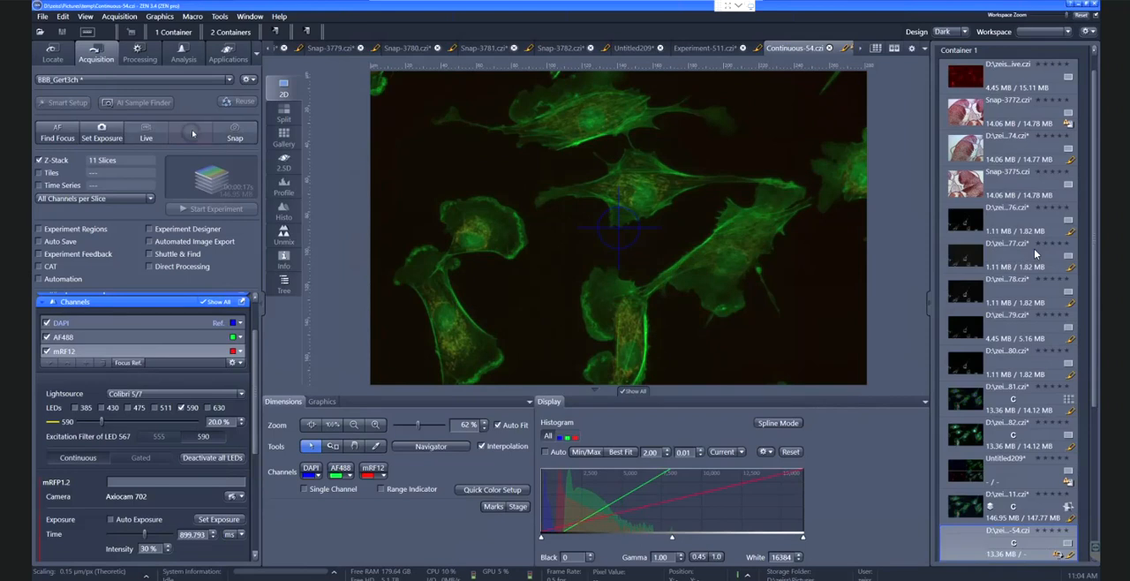
{"action": "left_click", "coordinate": [47, 323]}
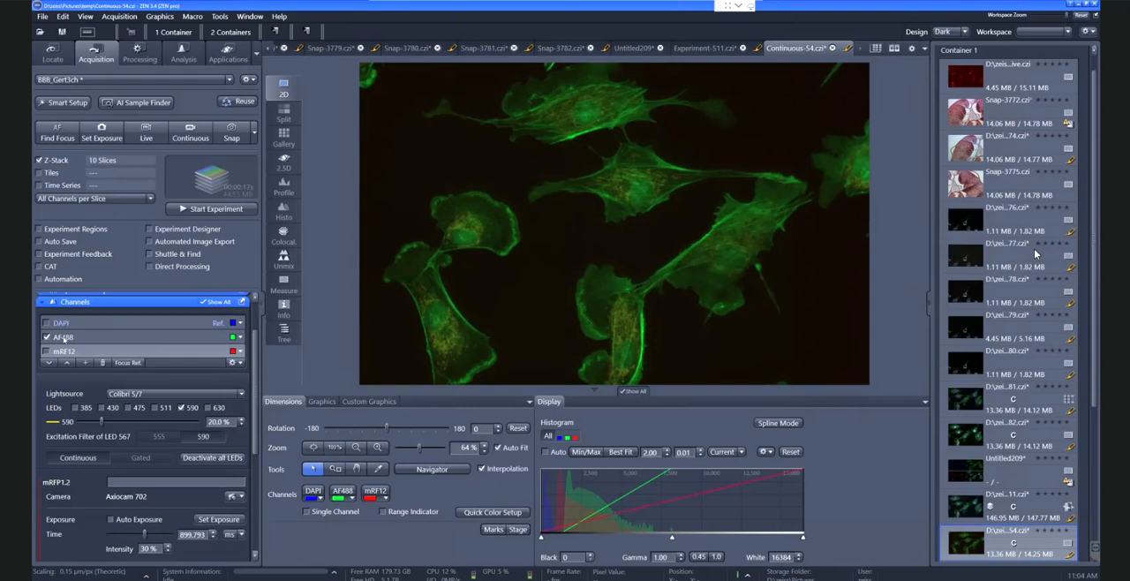
{"action": "left_click", "coordinate": [63, 338]}
{"action": "left_click", "coordinate": [184, 139]}
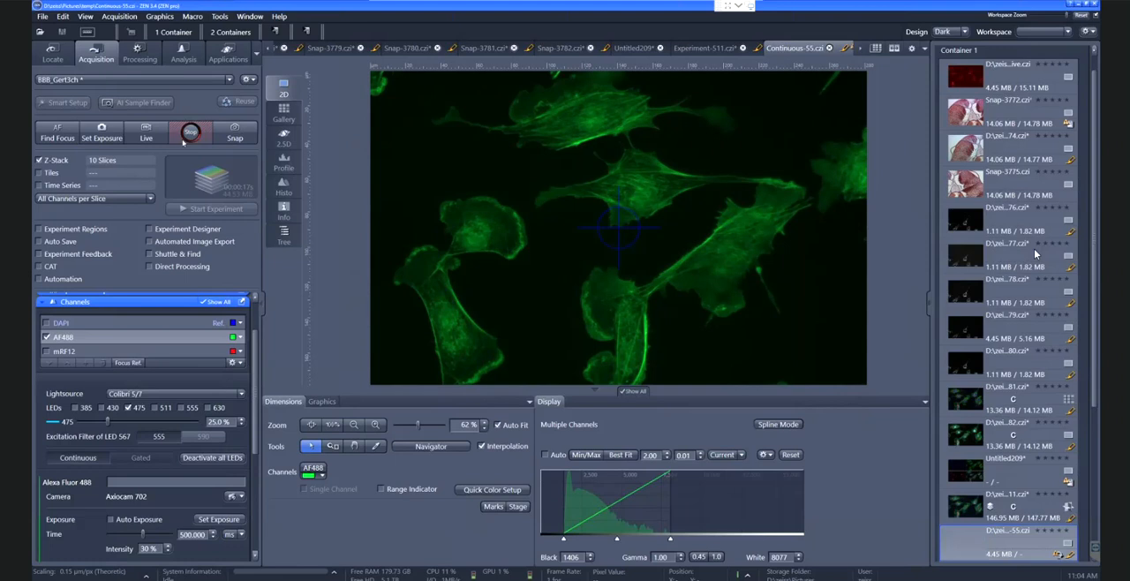
{"action": "left_click", "coordinate": [185, 138]}
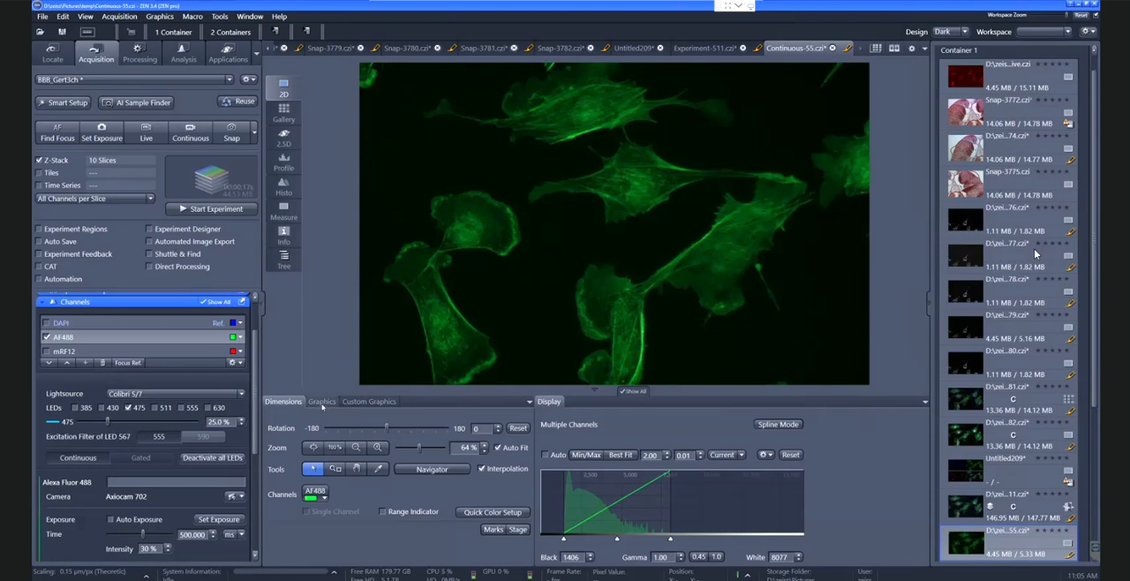
Inspect the continuous AF488 image at 100% zoom and fit it back to the view
{"action": "left_click", "coordinate": [322, 402]}
{"action": "left_click", "coordinate": [284, 402]}
{"action": "left_click", "coordinate": [334, 447]}
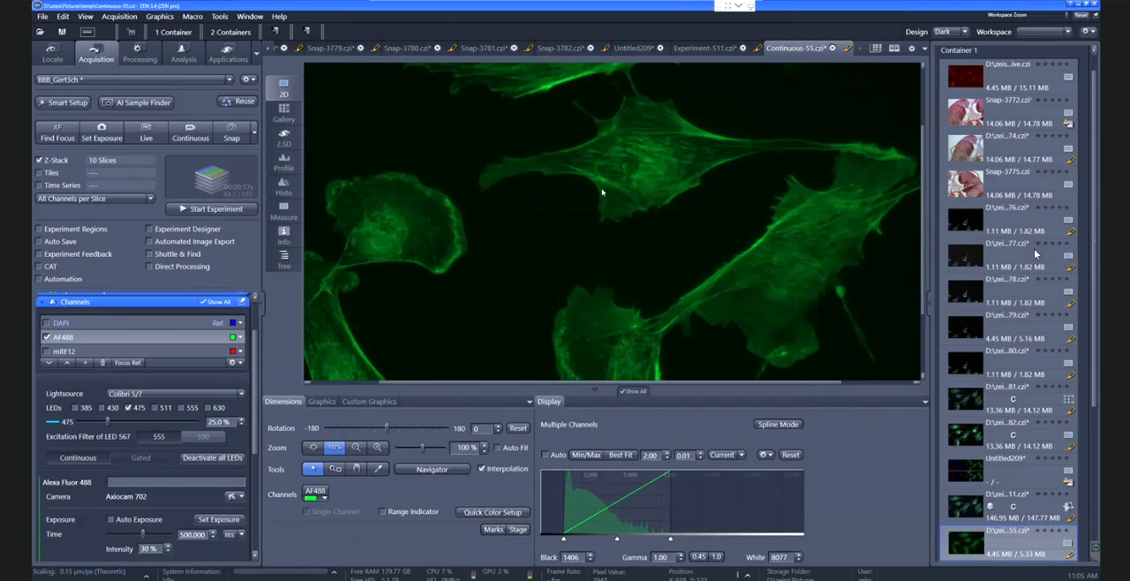
{"action": "left_click", "coordinate": [314, 448]}
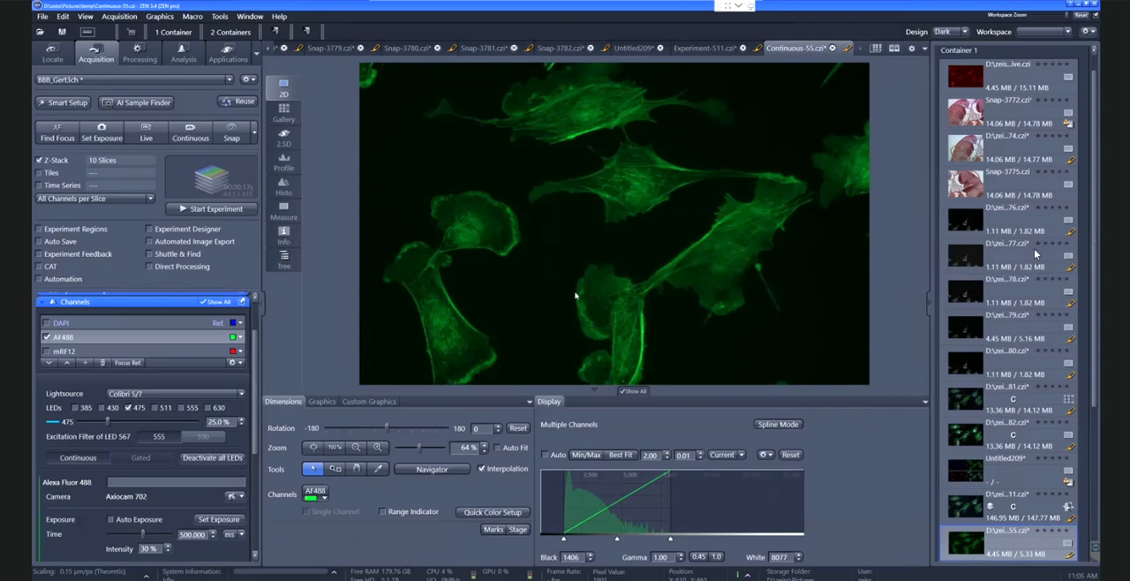
Start Smart Setup and remove all existing probes from the experiment configuration
{"action": "left_click", "coordinate": [65, 105]}
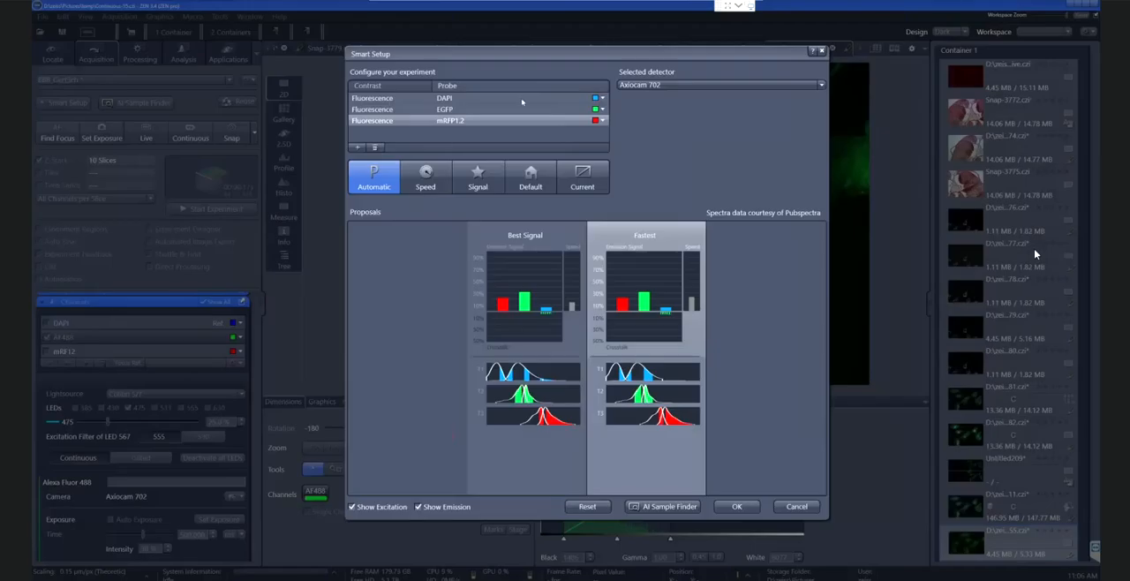
{"action": "left_click", "coordinate": [375, 148]}
{"action": "left_click", "coordinate": [375, 148]}
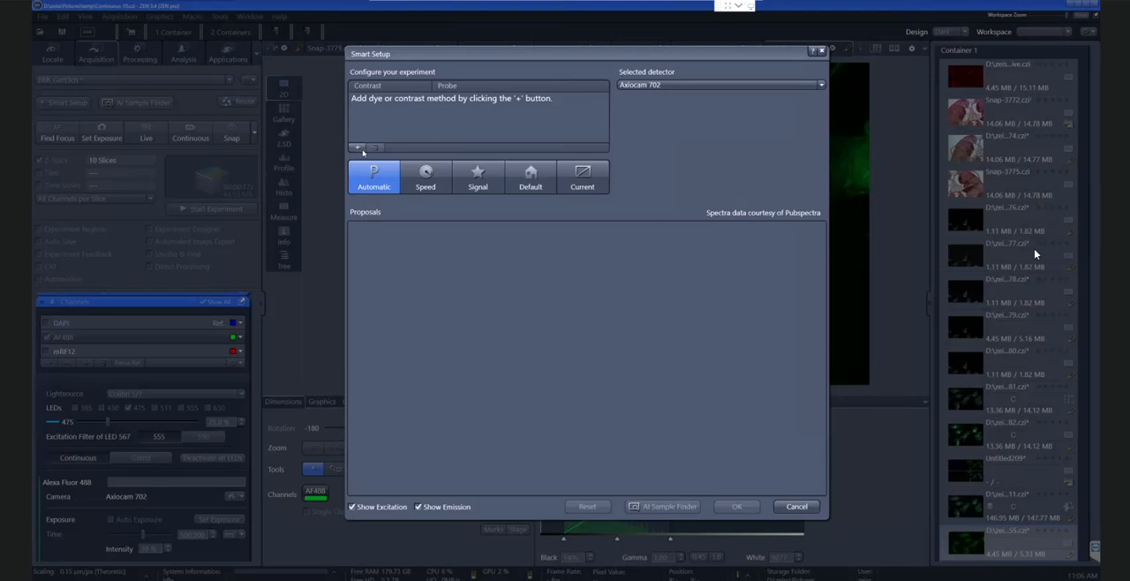
Search the dye database for cy5 and add the Cy5 dye to the Smart Setup experiment
{"action": "left_click", "coordinate": [358, 148]}
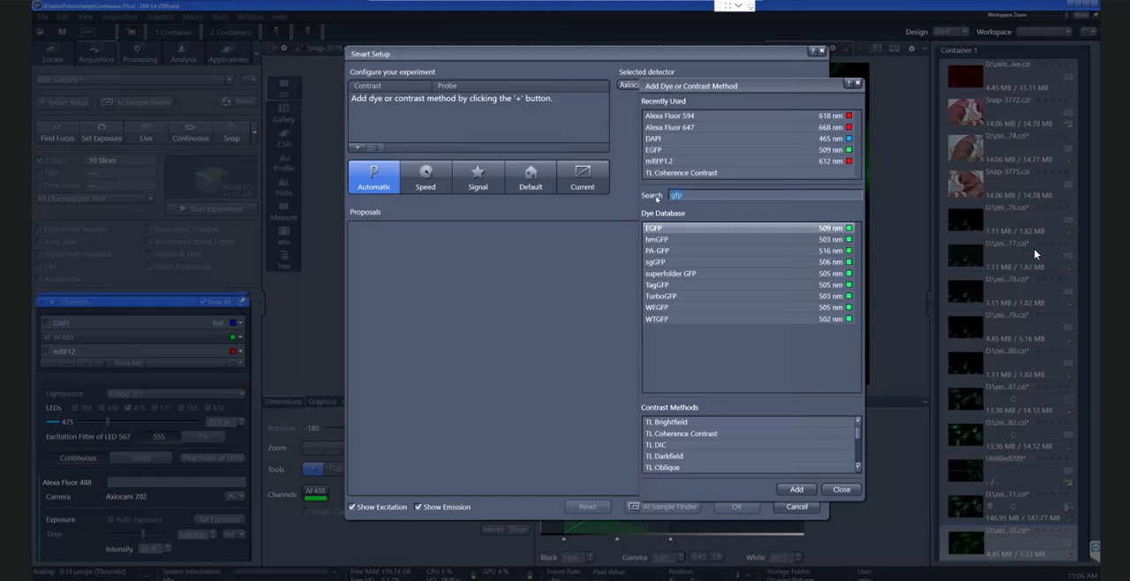
{"action": "type", "text": "c"}
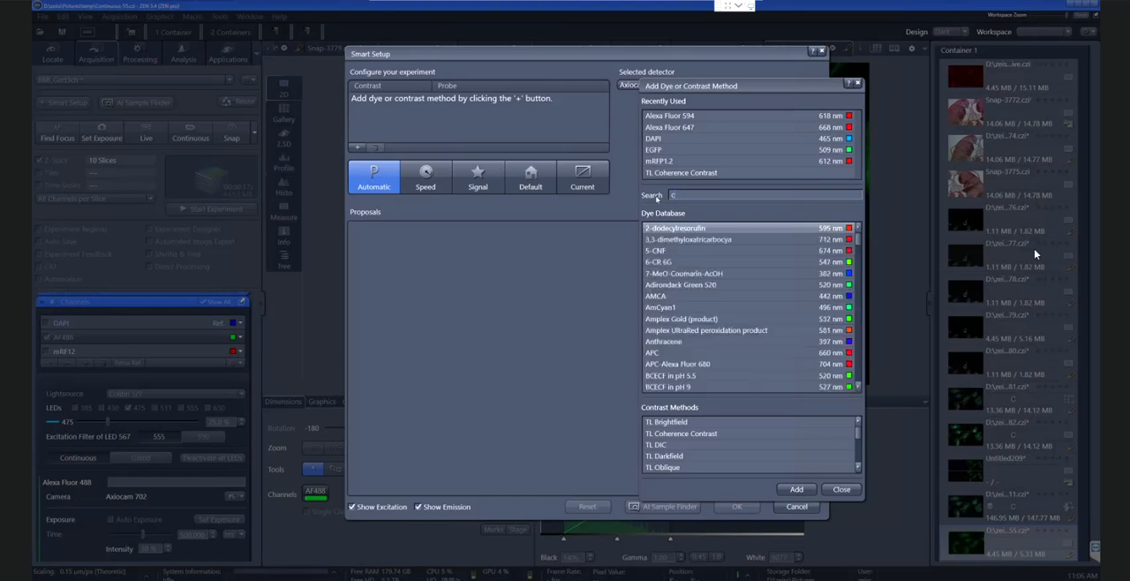
{"action": "type", "text": "y"}
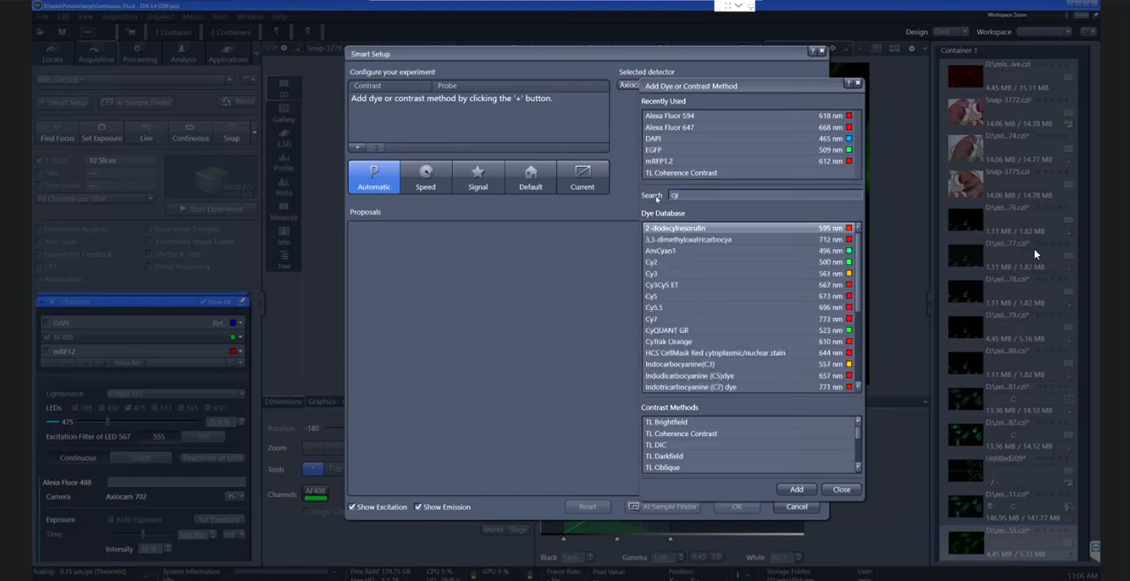
{"action": "type", "text": "5"}
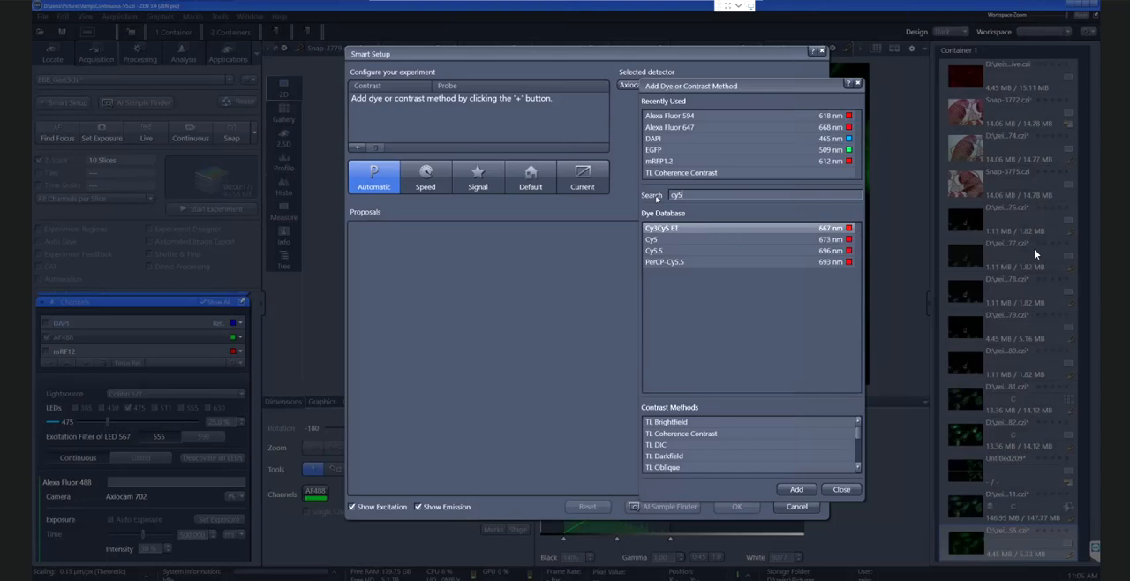
{"action": "left_click", "coordinate": [668, 243]}
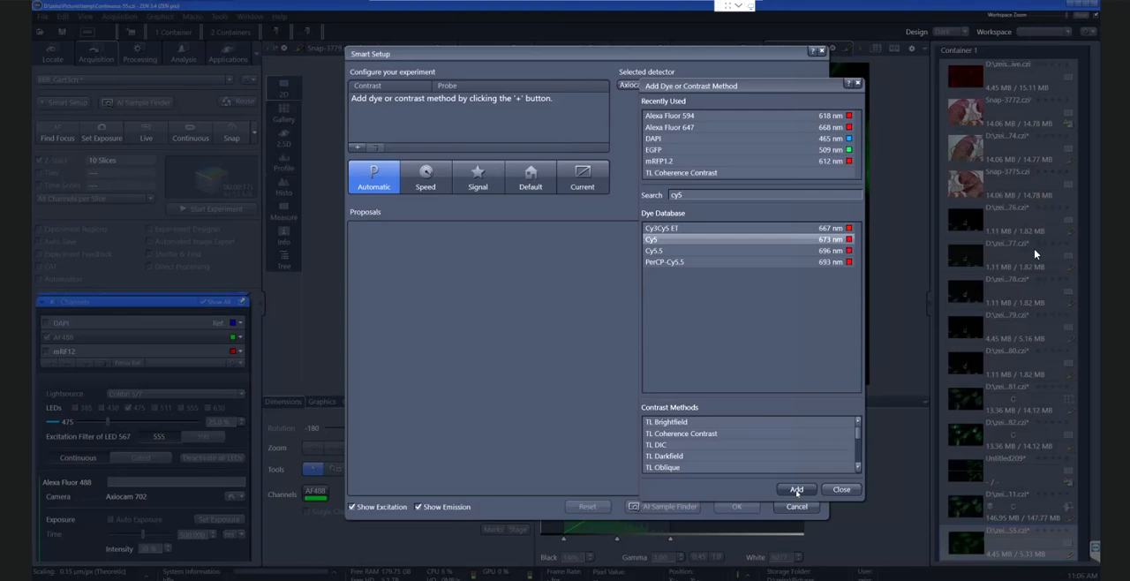
{"action": "left_click", "coordinate": [797, 490]}
Search the dye database for gfp, add EGFP and move the dye dialog clear of the proposals
{"action": "left_click_drag", "start_coordinate": [692, 195], "coordinate": [623, 198]}
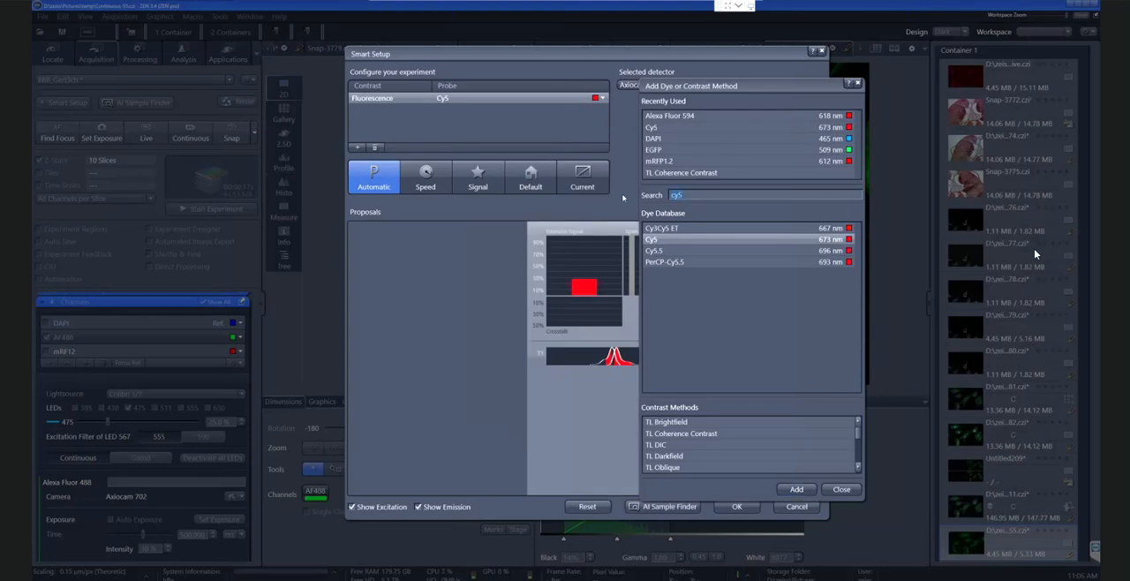
{"action": "type", "text": "gfp"}
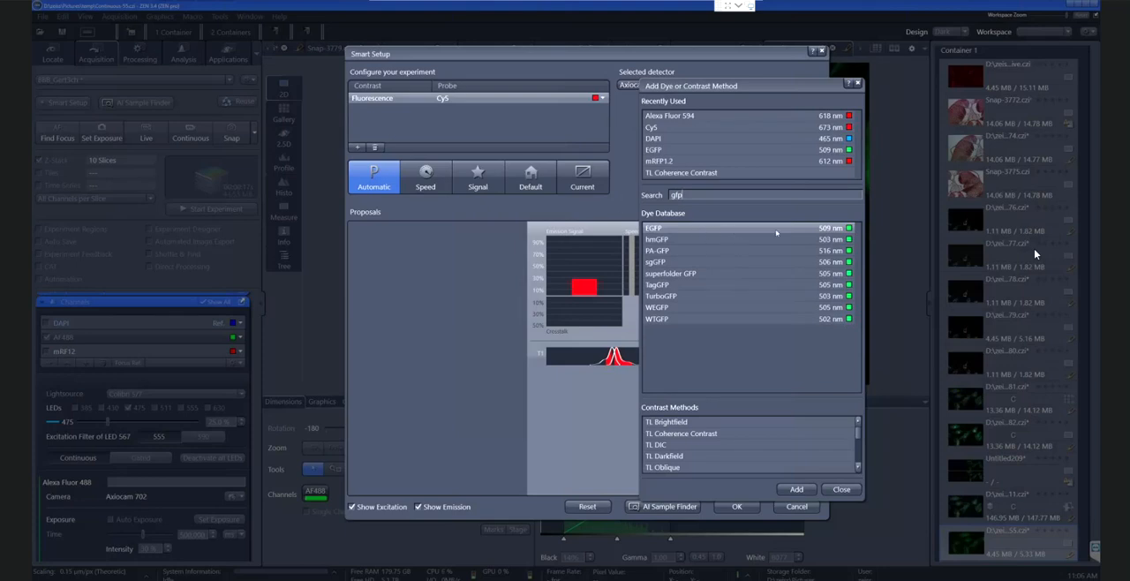
{"action": "left_click", "coordinate": [795, 489]}
{"action": "left_click_drag", "start_coordinate": [810, 88], "coordinate": [890, 86]}
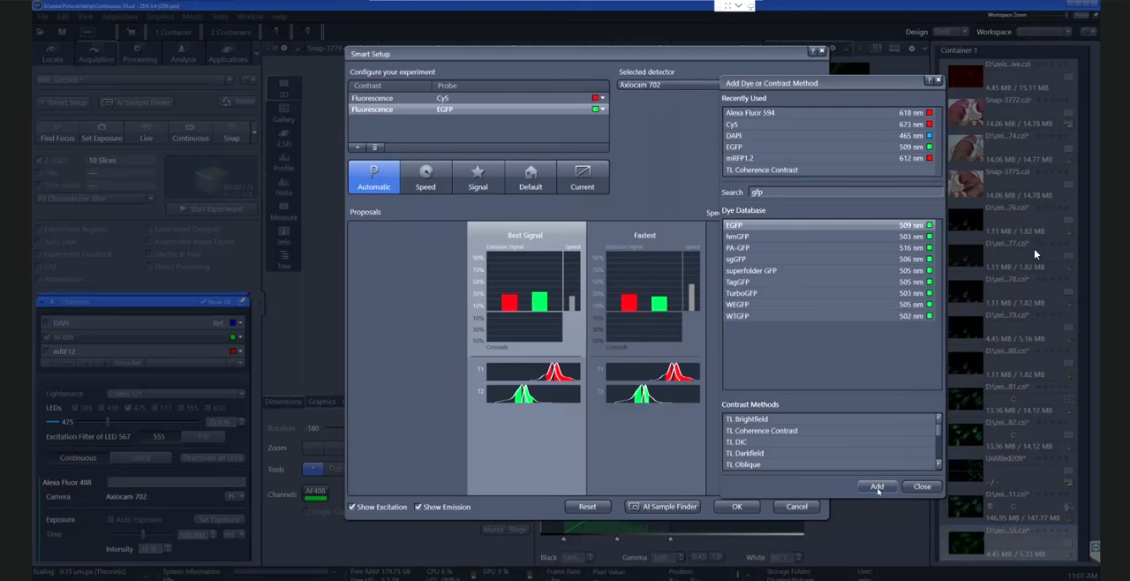
Try to add EGFP to the Smart Setup experiment a second time
{"action": "left_click", "coordinate": [877, 487]}
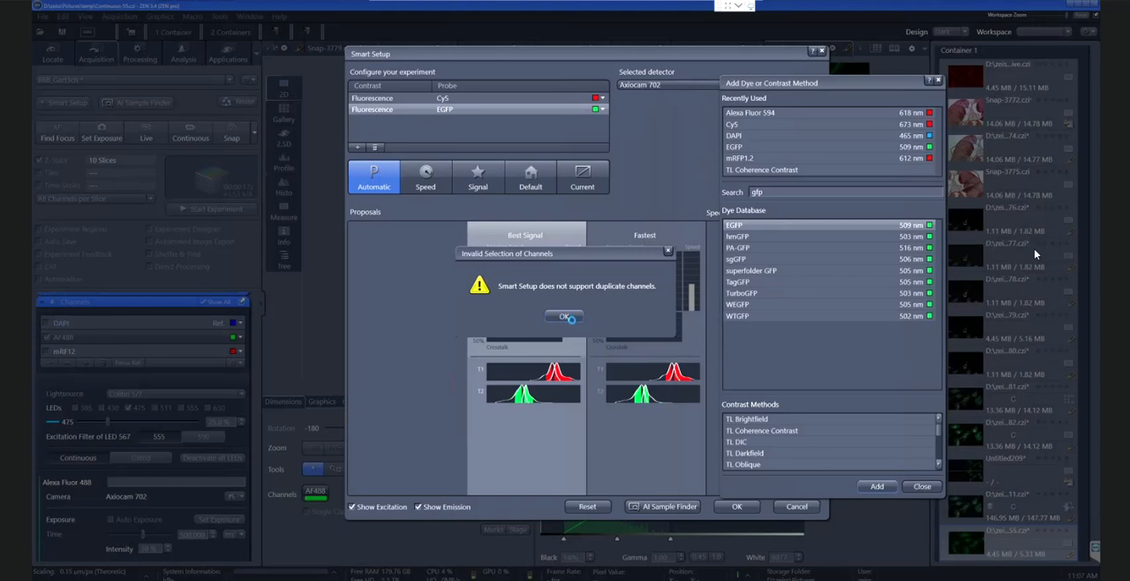
{"action": "left_click_drag", "start_coordinate": [605, 254], "coordinate": [796, 360]}
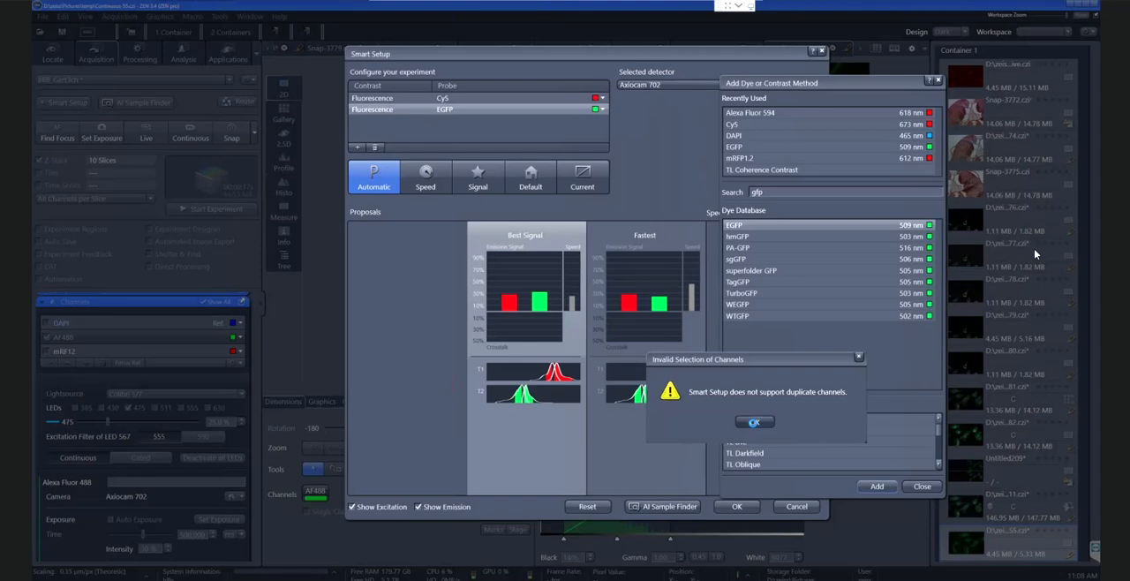
{"action": "left_click", "coordinate": [753, 422]}
Close the dye selection, choose the Fastest proposal and accept the Smart Setup
{"action": "left_click", "coordinate": [921, 487]}
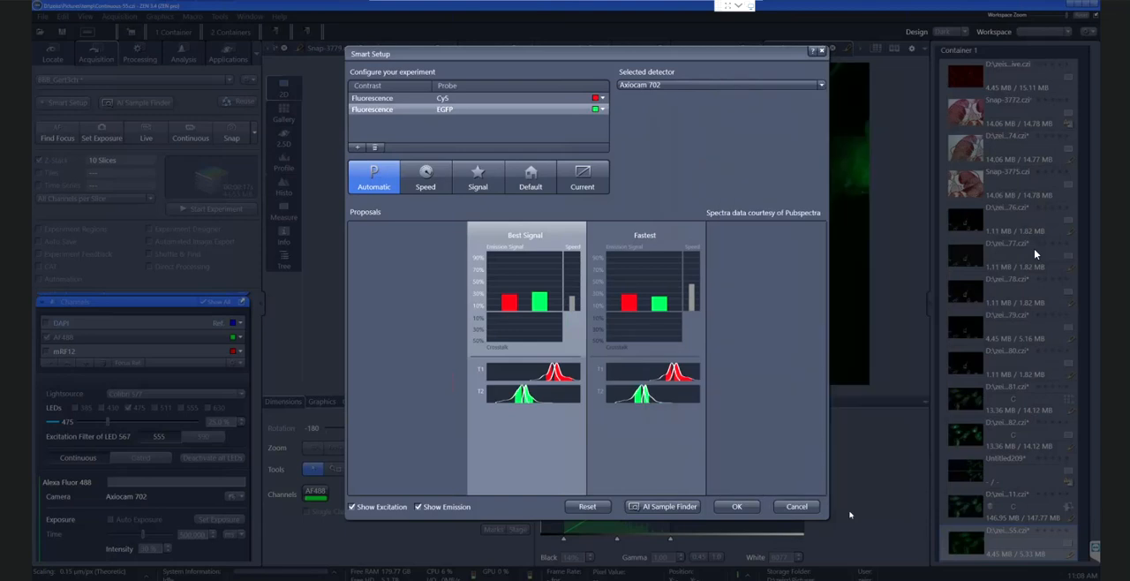
{"action": "left_click", "coordinate": [652, 271]}
{"action": "left_click", "coordinate": [740, 512]}
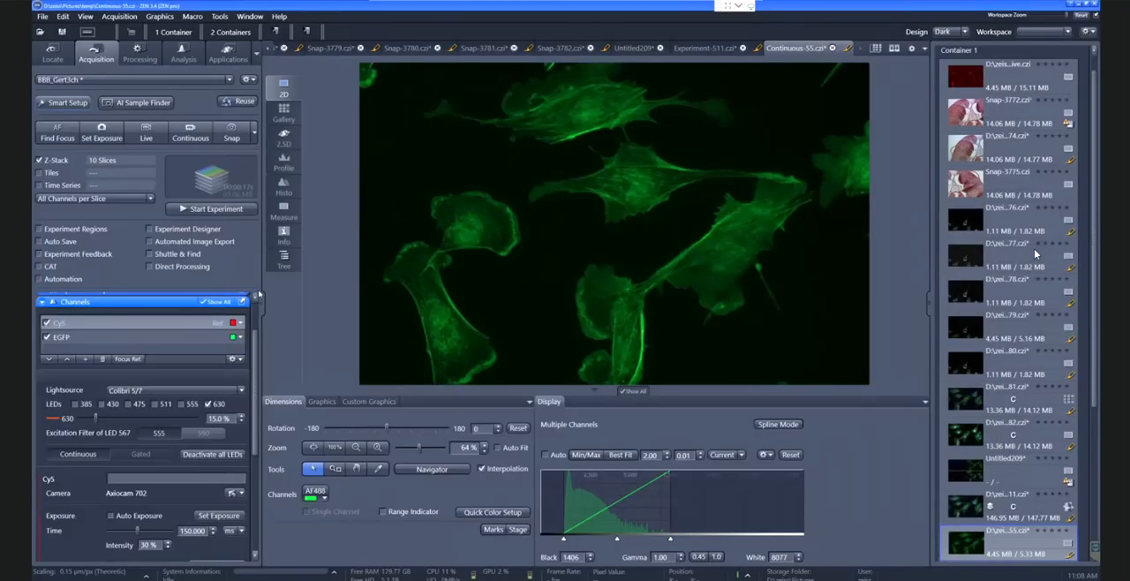
Detach the Channels and Imaging Setup tools and examine the EGFP channel's settings, the Colibri 5/7 light source and the motorized beamsplitter wheel
{"action": "left_click_drag", "start_coordinate": [252, 300], "coordinate": [604, 115]}
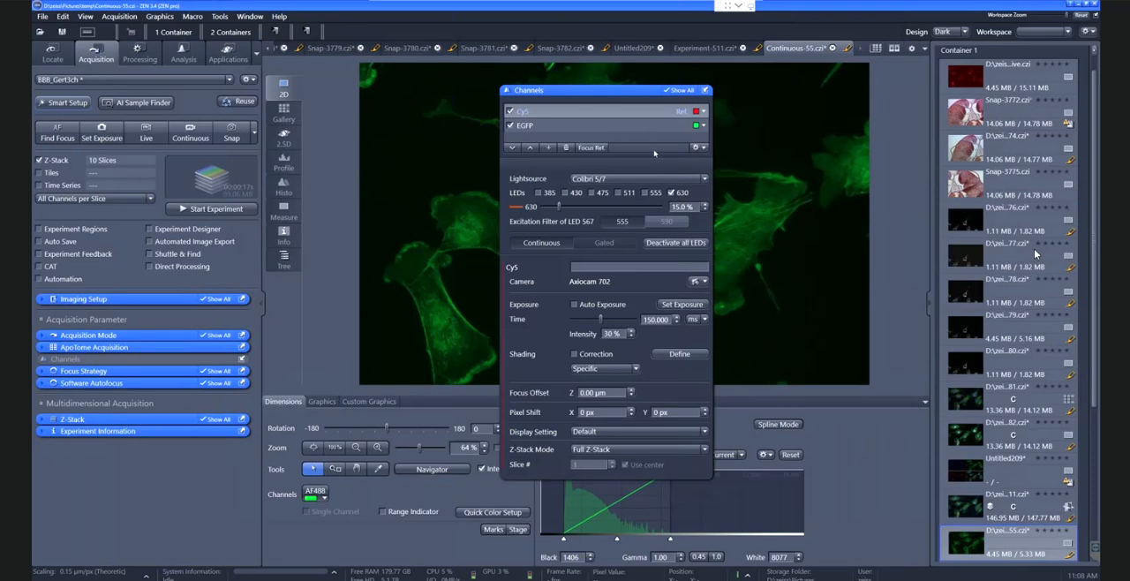
{"action": "left_click", "coordinate": [638, 128]}
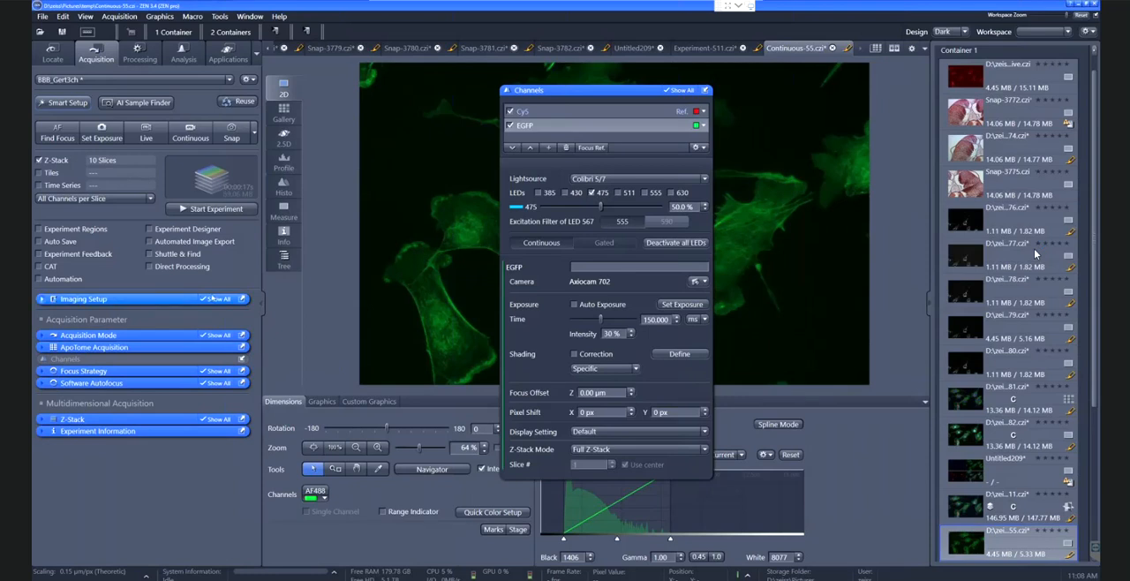
{"action": "left_click_drag", "start_coordinate": [269, 266], "coordinate": [362, 92]}
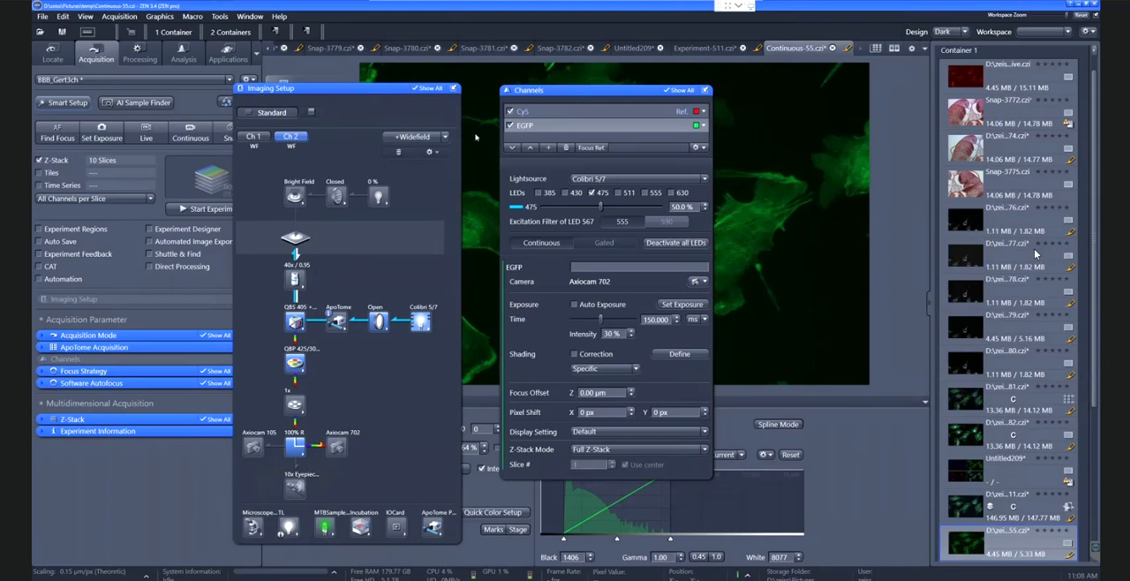
{"action": "left_click", "coordinate": [422, 321]}
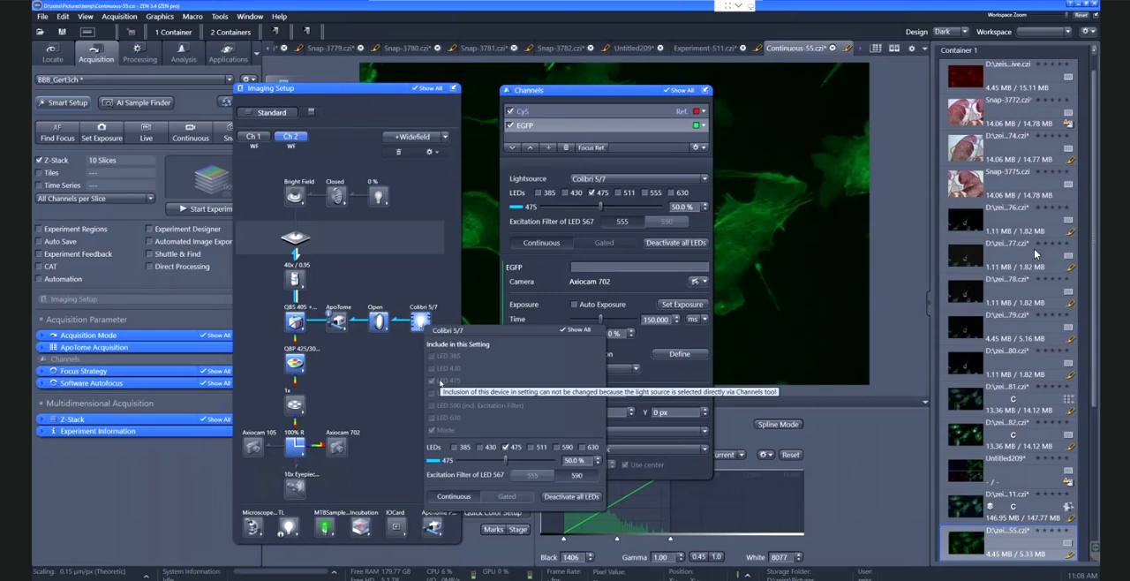
{"action": "left_click", "coordinate": [295, 321]}
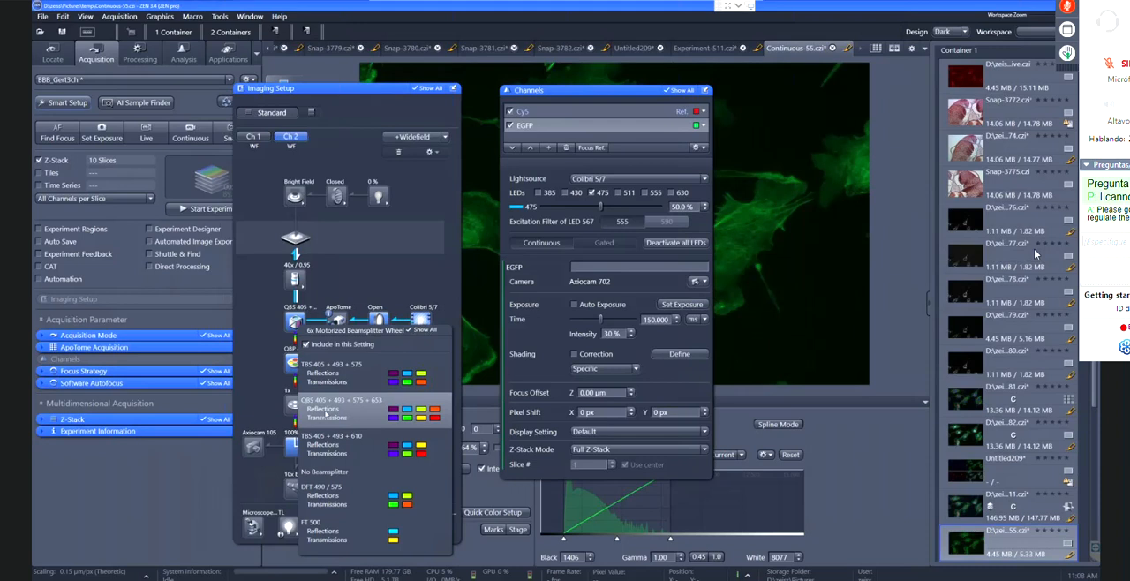
{"action": "type", "text": "Is there a mi"}
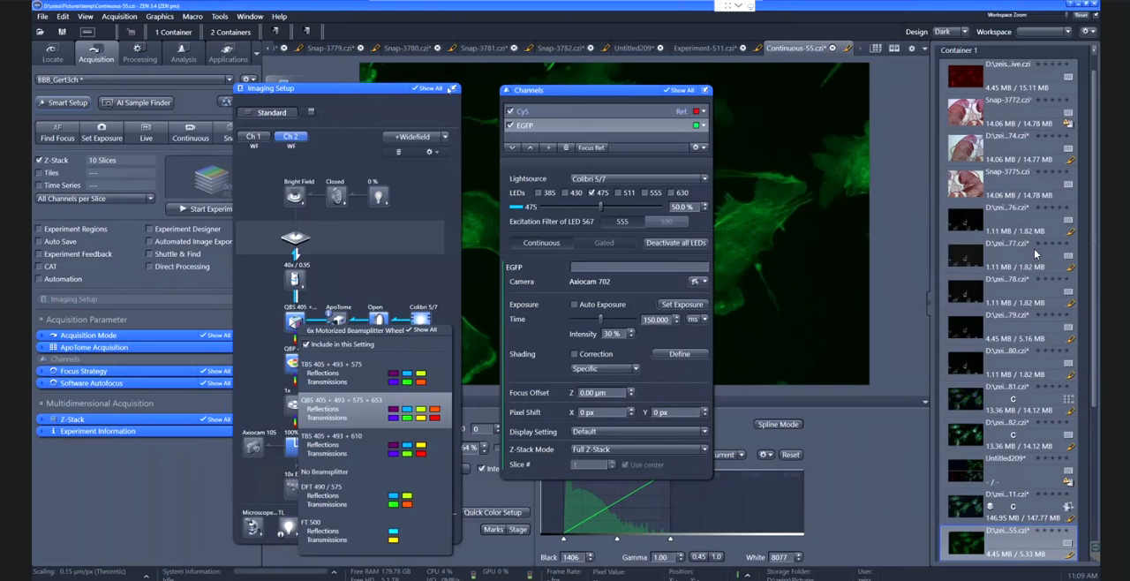
Dock the floating Imaging Setup and Channels tools again
{"action": "left_click", "coordinate": [452, 88]}
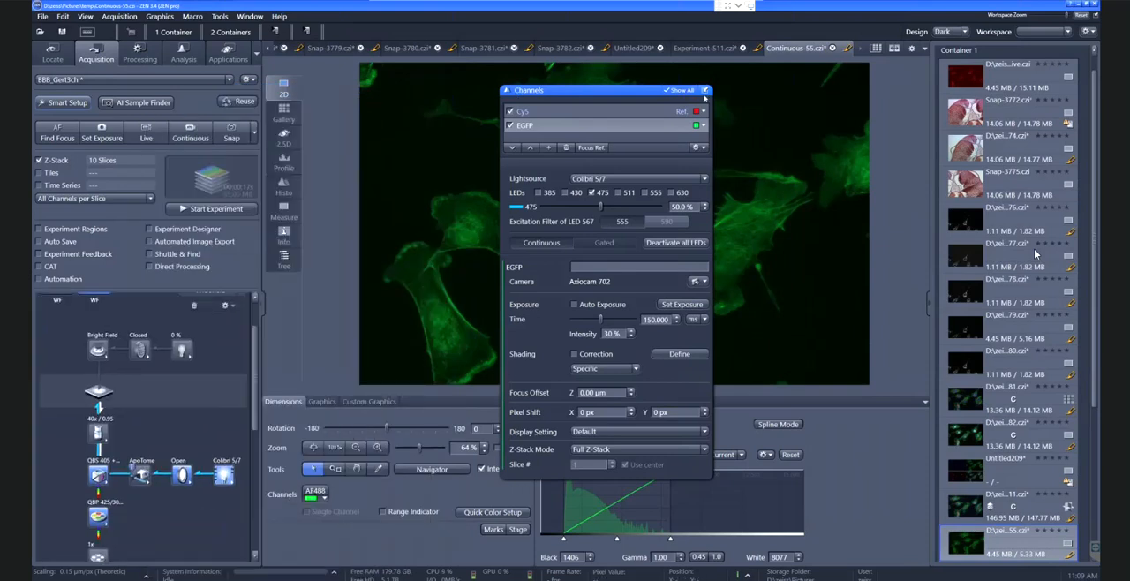
{"action": "left_click", "coordinate": [706, 90]}
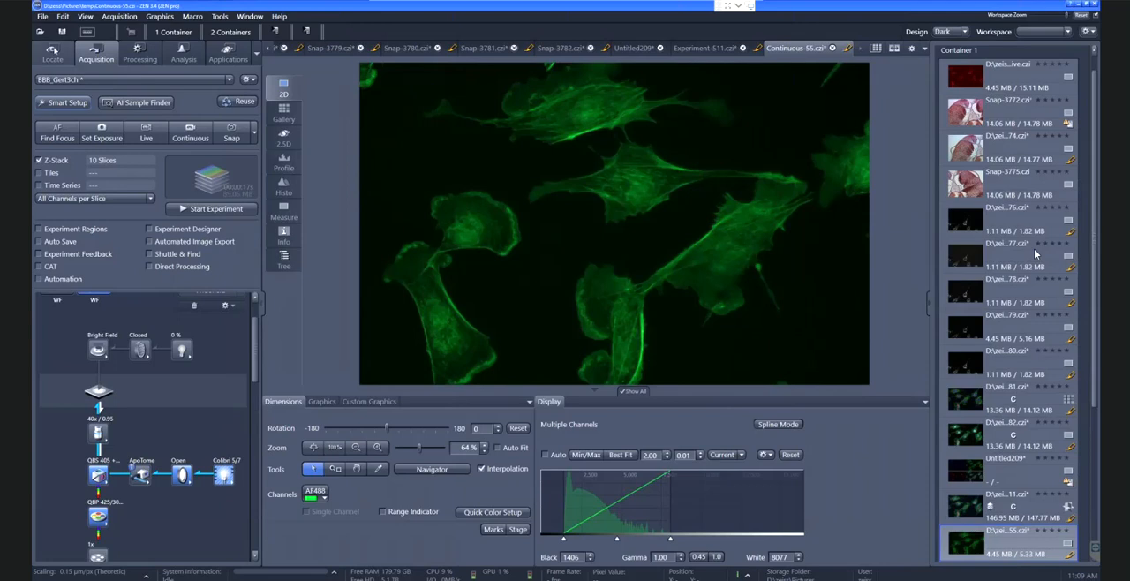
In Locate, activate the 555 favorite, then detach the Camera tool and start live imaging
{"action": "left_click", "coordinate": [54, 53]}
{"action": "left_click", "coordinate": [229, 114]}
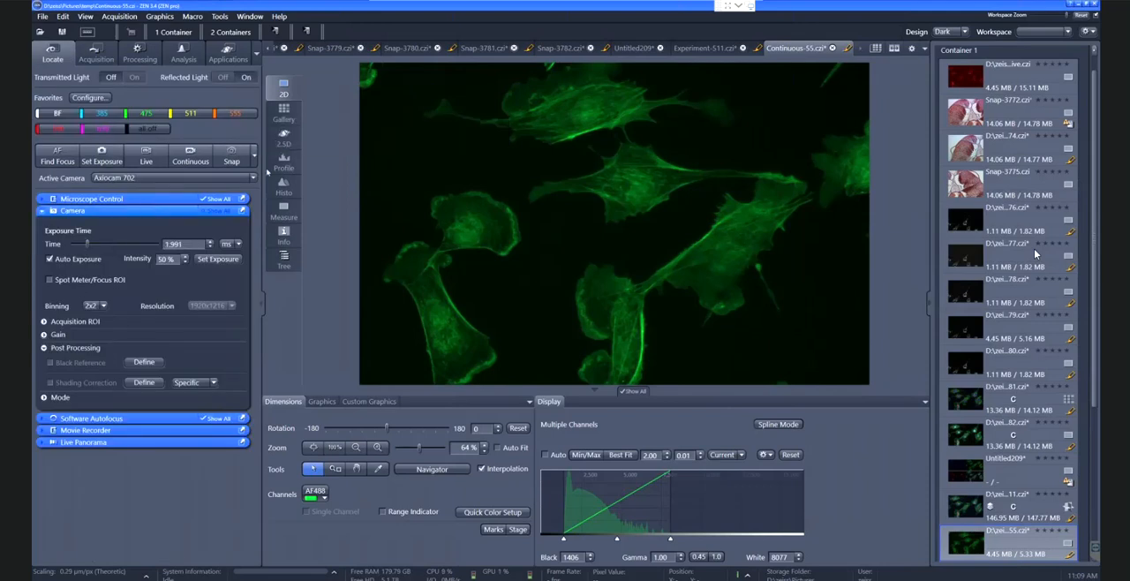
{"action": "left_click", "coordinate": [242, 210]}
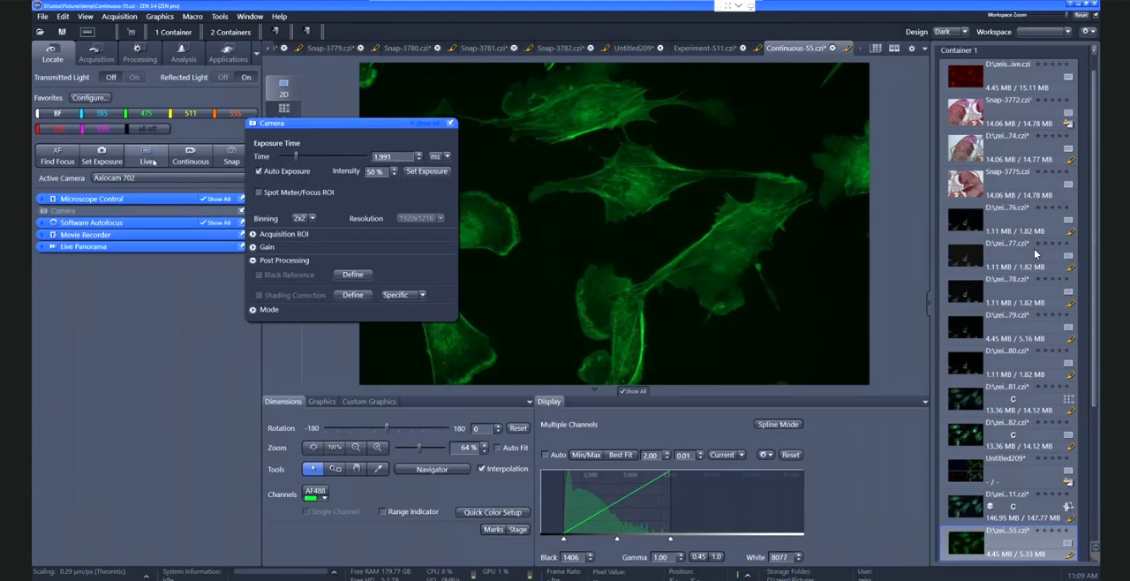
{"action": "left_click", "coordinate": [155, 161]}
Move the floating Camera tool aside and set the camera binning to 1x1
{"action": "left_click_drag", "start_coordinate": [373, 128], "coordinate": [444, 124]}
{"action": "left_click", "coordinate": [375, 215]}
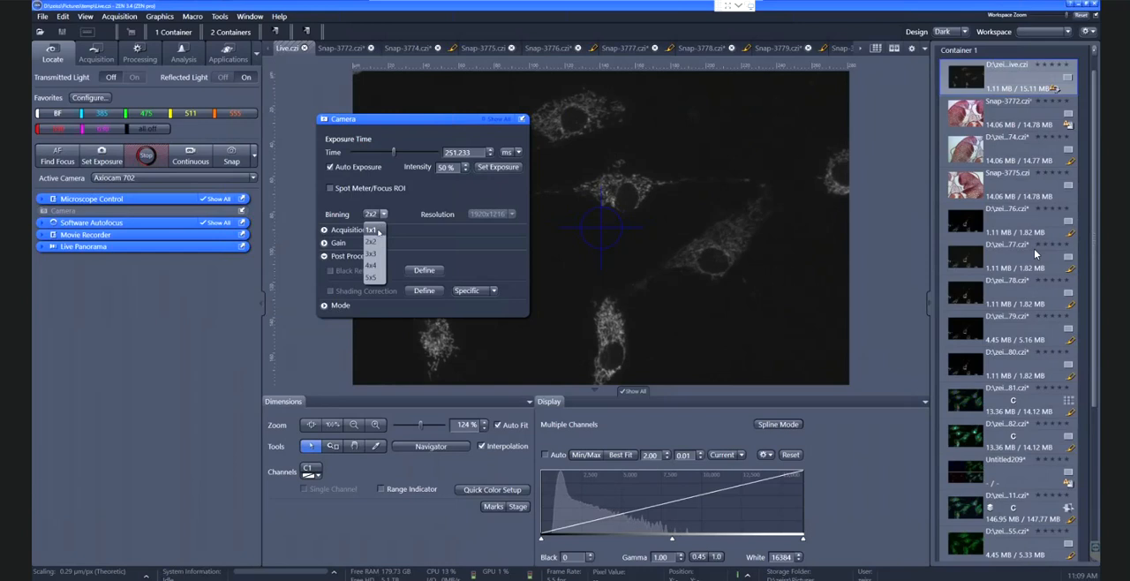
{"action": "left_click", "coordinate": [375, 231]}
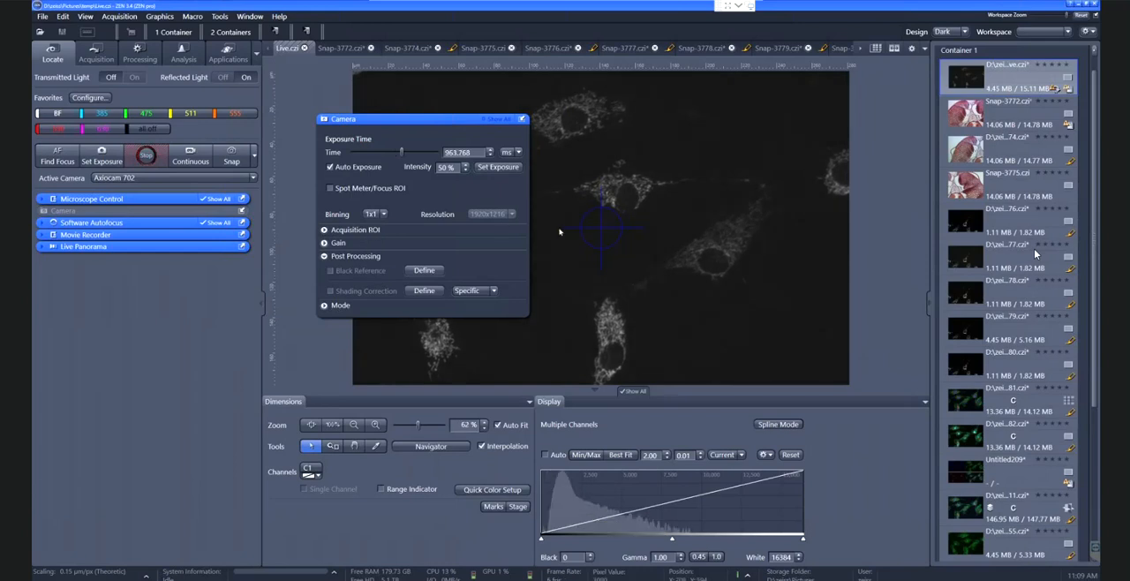
Show all camera settings, set the exposure time to 1000 ms and acquire a snap at 1x1 binning
{"action": "left_click", "coordinate": [498, 118]}
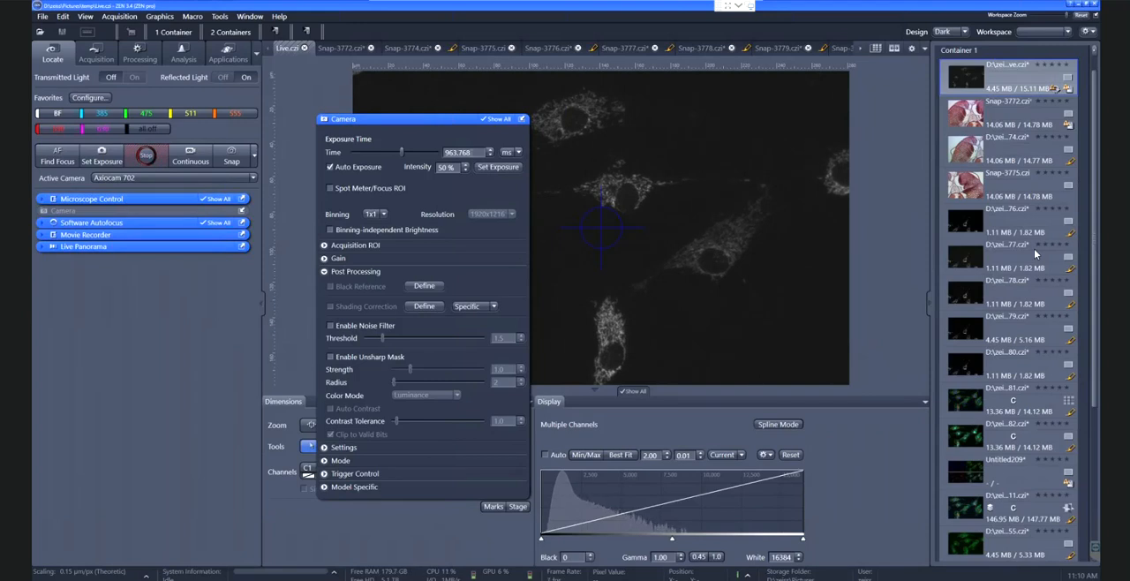
{"action": "left_click_drag", "start_coordinate": [473, 152], "coordinate": [424, 155]}
{"action": "type", "text": "1000"}
{"action": "key", "text": "Return"}
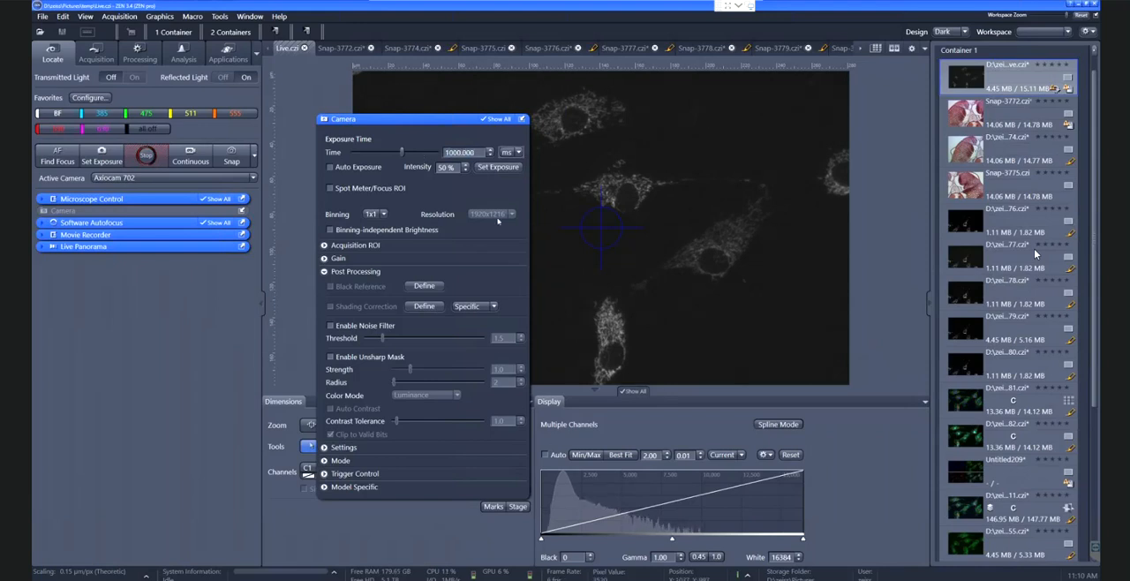
{"action": "left_click", "coordinate": [233, 159]}
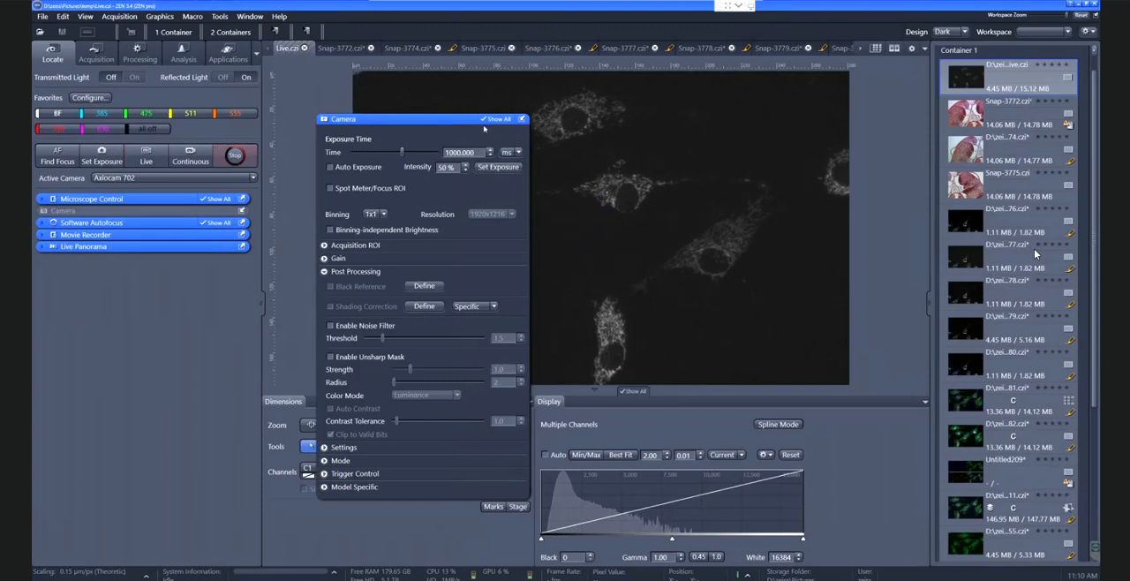
Set the camera binning to 3x3 and the exposure time to 100 ms, and acquire another snap
{"action": "left_click", "coordinate": [381, 214]}
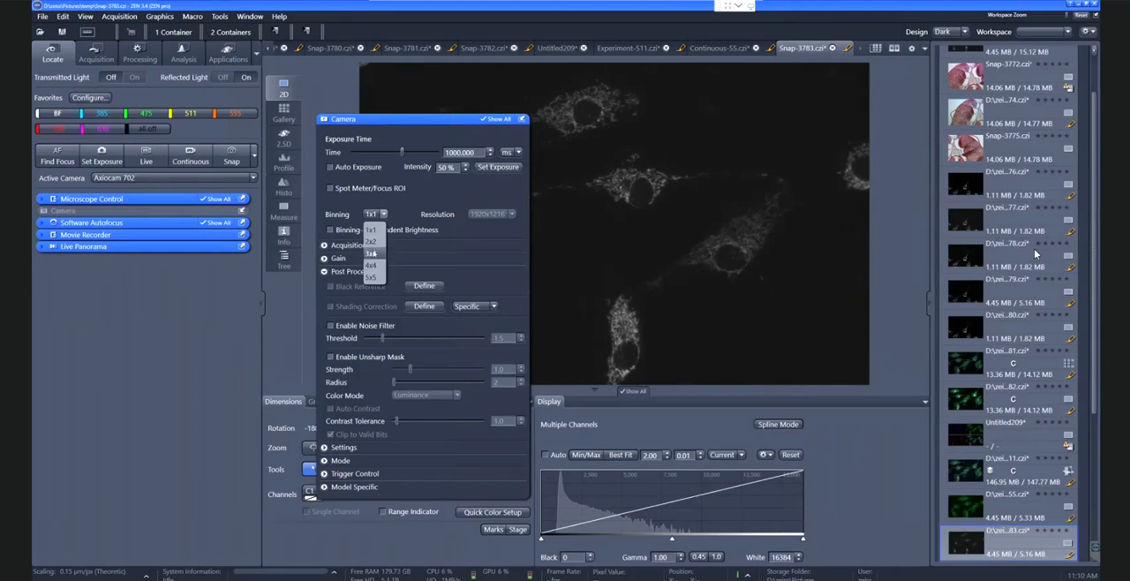
{"action": "left_click", "coordinate": [373, 252]}
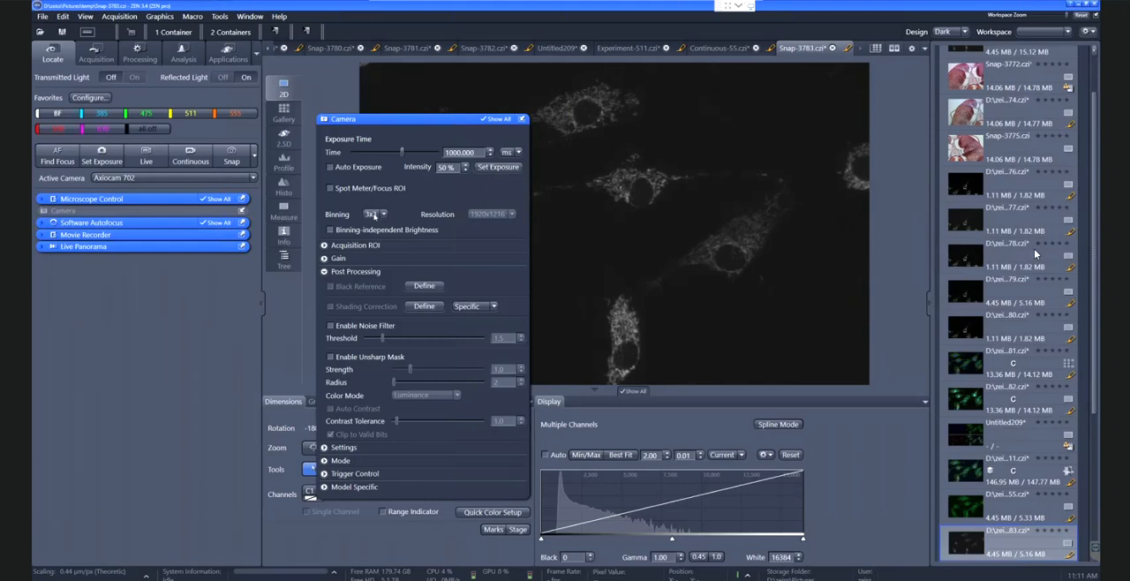
{"action": "left_click_drag", "start_coordinate": [477, 153], "coordinate": [424, 156]}
{"action": "type", "text": "100"}
{"action": "key", "text": "Return"}
{"action": "left_click", "coordinate": [231, 156]}
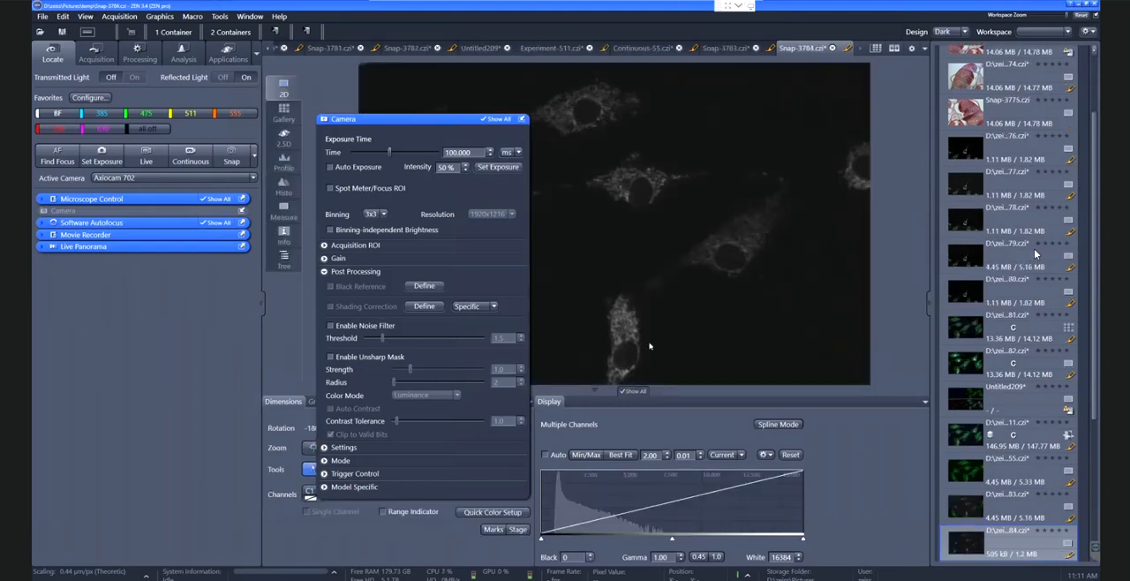
Compare Snap-3783 and Snap-3784, applying Best Fit display scaling to Snap-3784 and Min/Max scaling to Snap-3783
{"action": "left_click", "coordinate": [722, 49]}
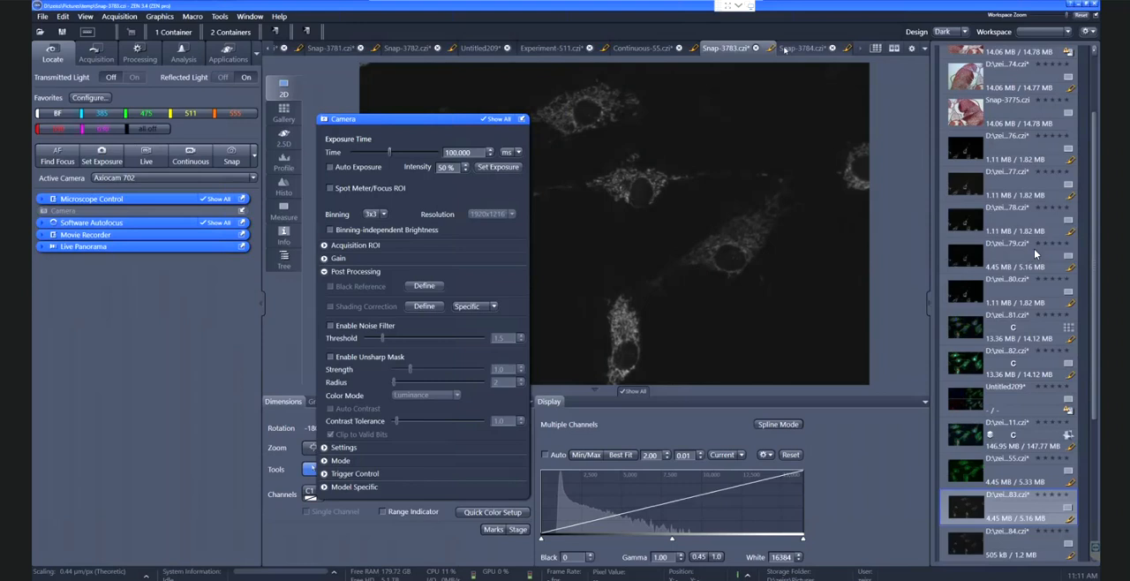
{"action": "left_click", "coordinate": [784, 49]}
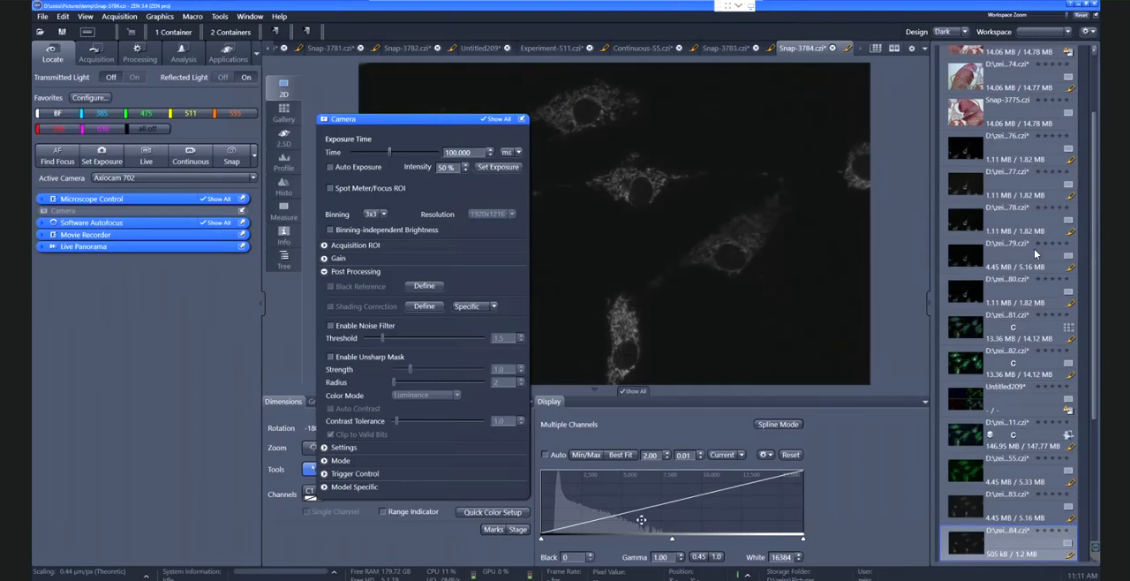
{"action": "left_click", "coordinate": [630, 456]}
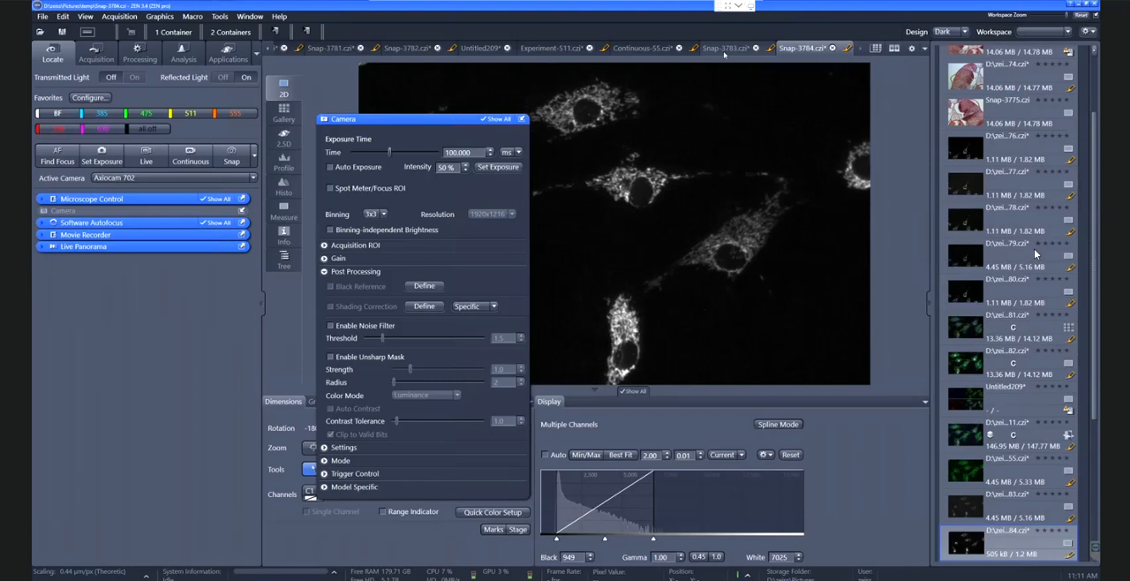
{"action": "left_click", "coordinate": [723, 50]}
{"action": "left_click", "coordinate": [587, 456]}
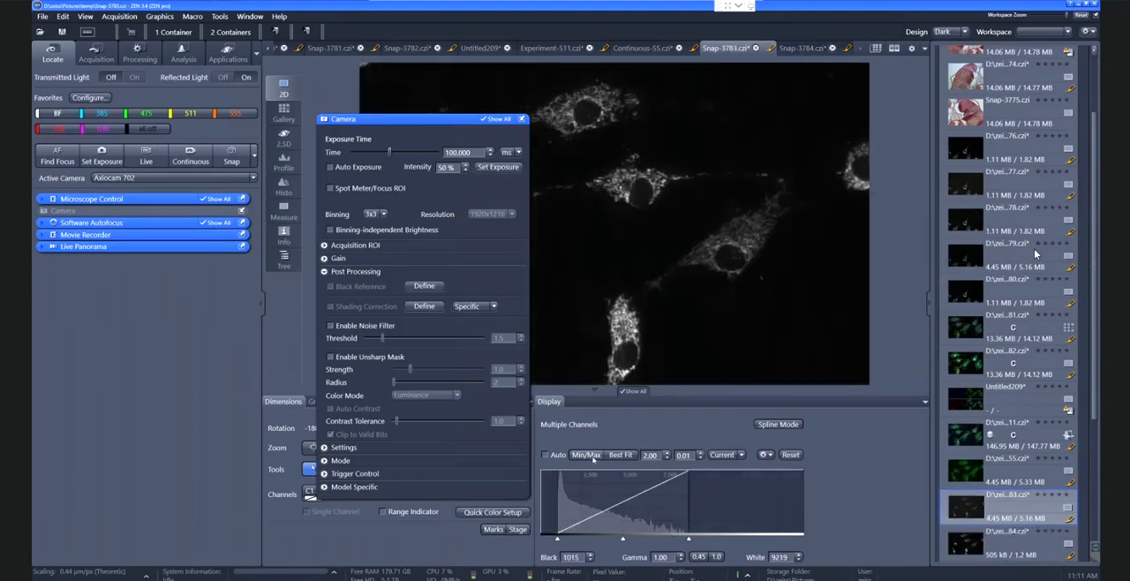
{"action": "left_click", "coordinate": [802, 48]}
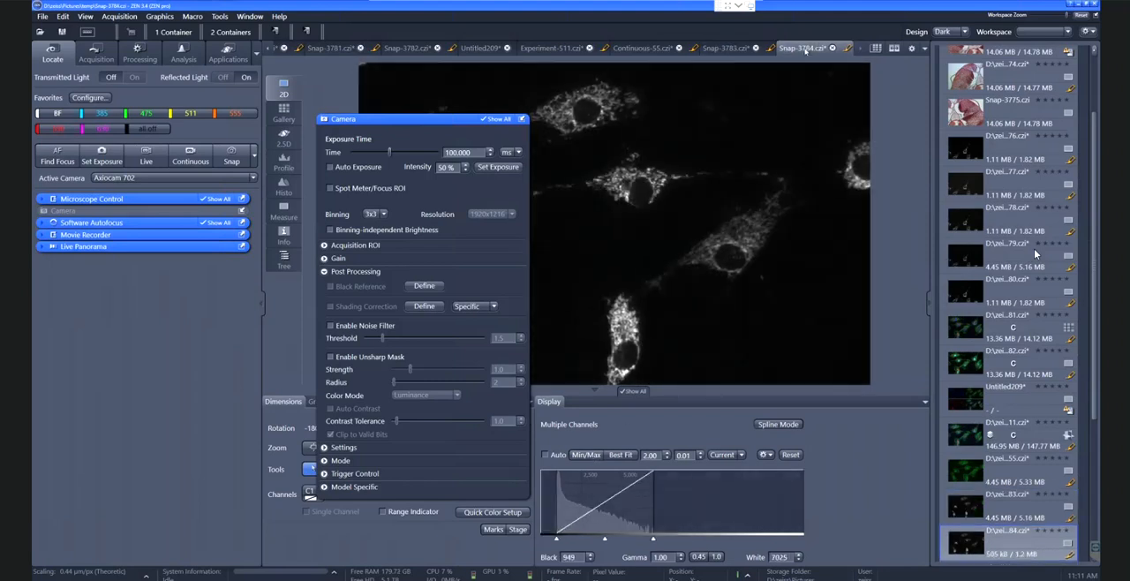
Enlarge a cell in Snap-3784 with the Camera tool moved clear of the image, and turn off display interpolation
{"action": "left_click_drag", "start_coordinate": [443, 119], "coordinate": [324, 117]}
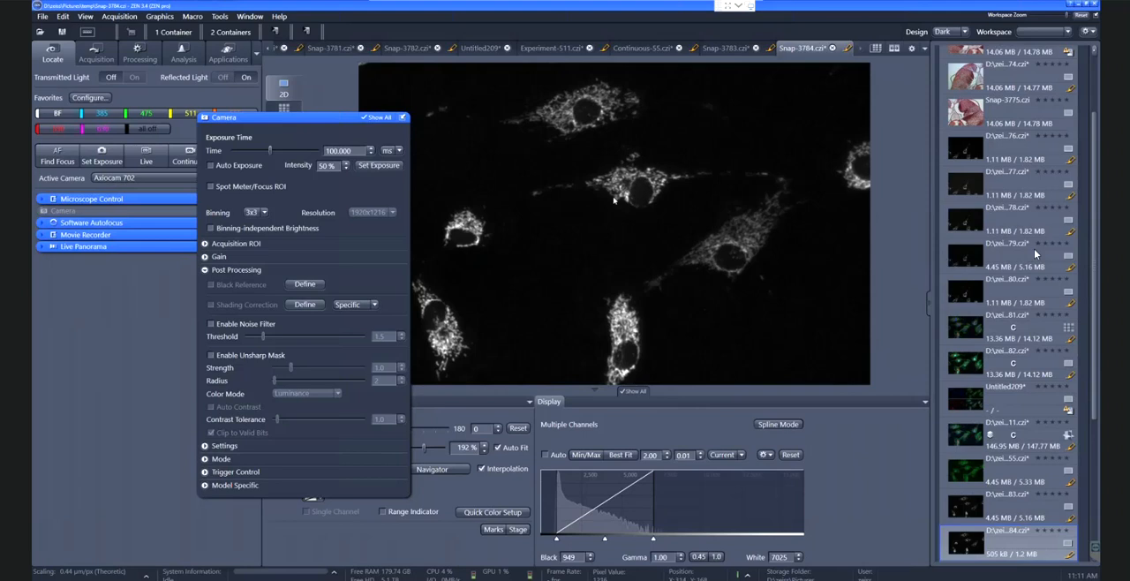
{"action": "scroll", "coordinate": [611, 203], "scroll_direction": "up", "scroll_amount": 2}
{"action": "scroll", "coordinate": [611, 203], "scroll_direction": "up", "scroll_amount": 5}
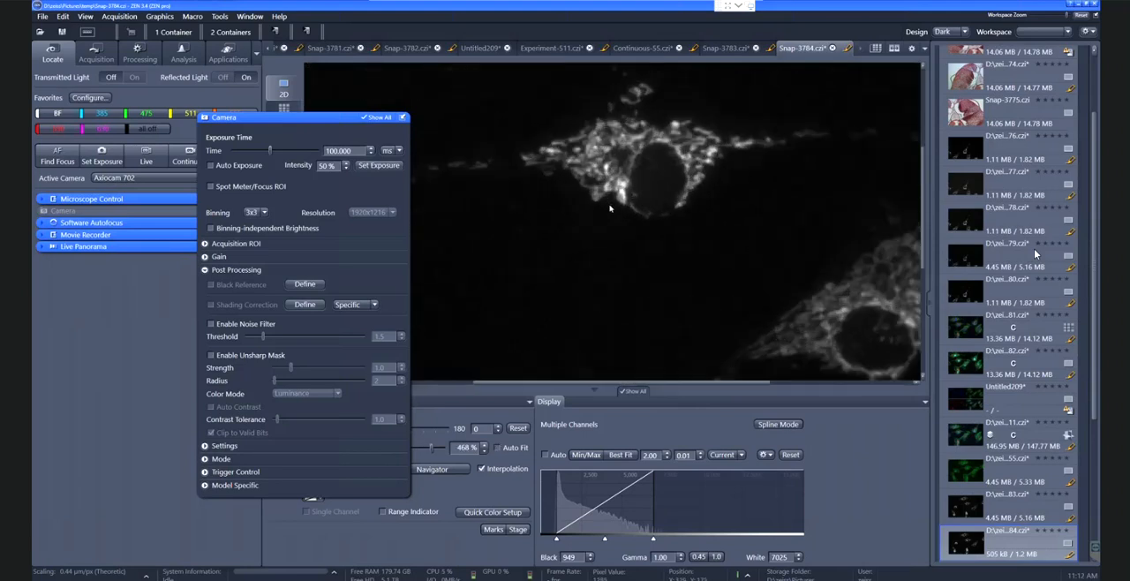
{"action": "left_click_drag", "start_coordinate": [314, 121], "coordinate": [228, 128]}
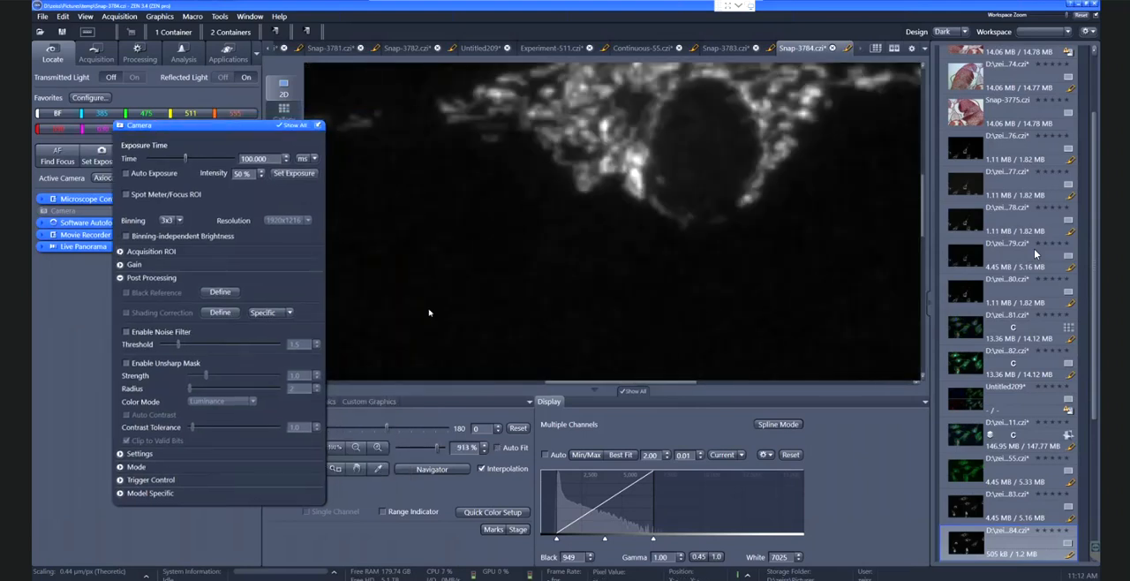
{"action": "left_click", "coordinate": [483, 468]}
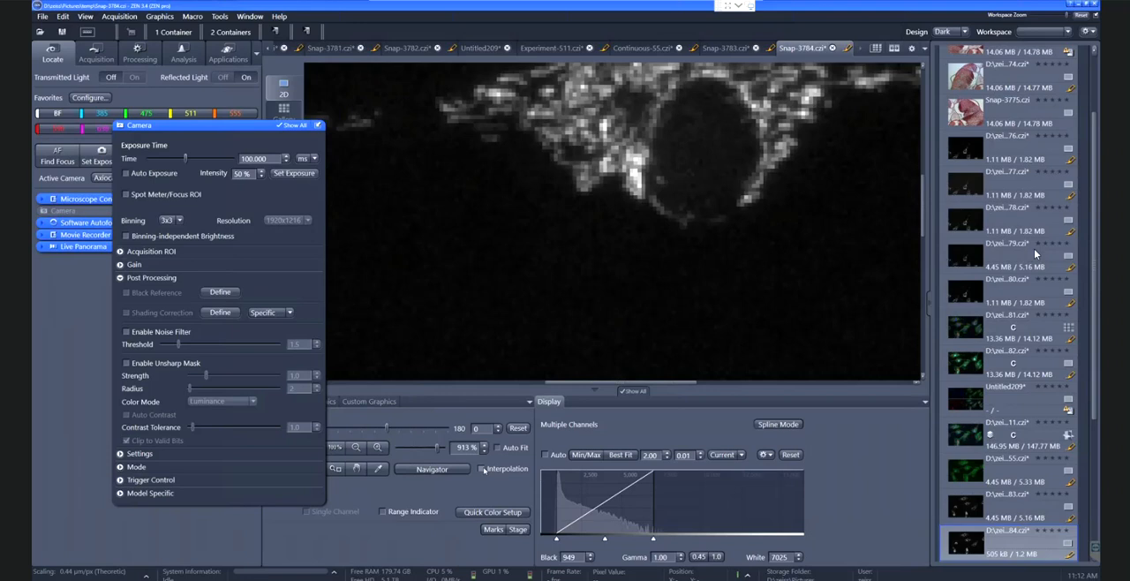
Enlarge the same cell in Snap-3783 and turn off its display interpolation to inspect the pixel detail
{"action": "left_click", "coordinate": [722, 49]}
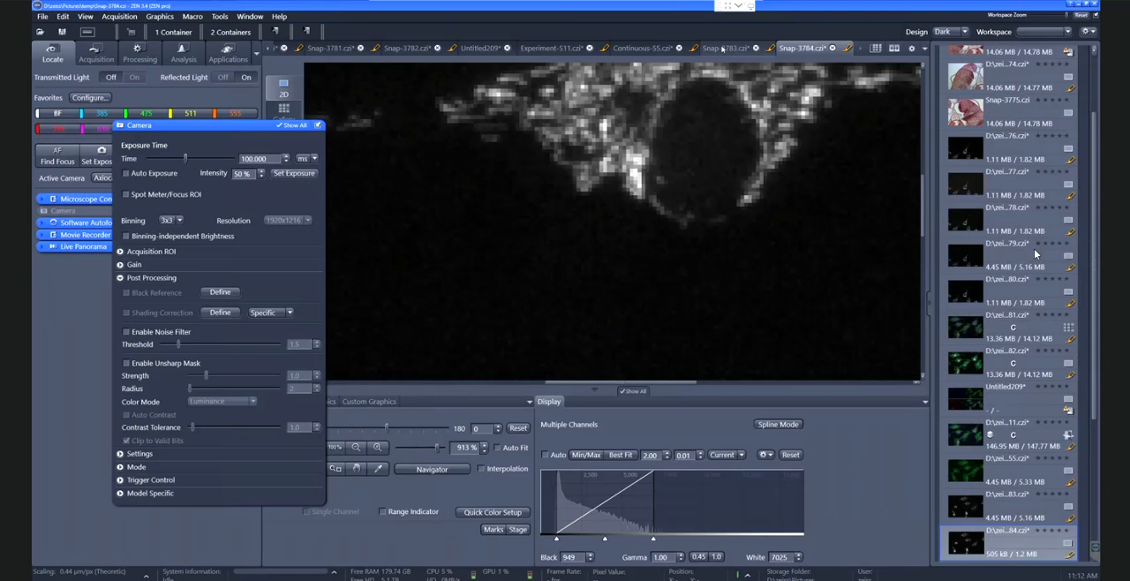
{"action": "scroll", "coordinate": [626, 197], "scroll_direction": "up", "scroll_amount": 6}
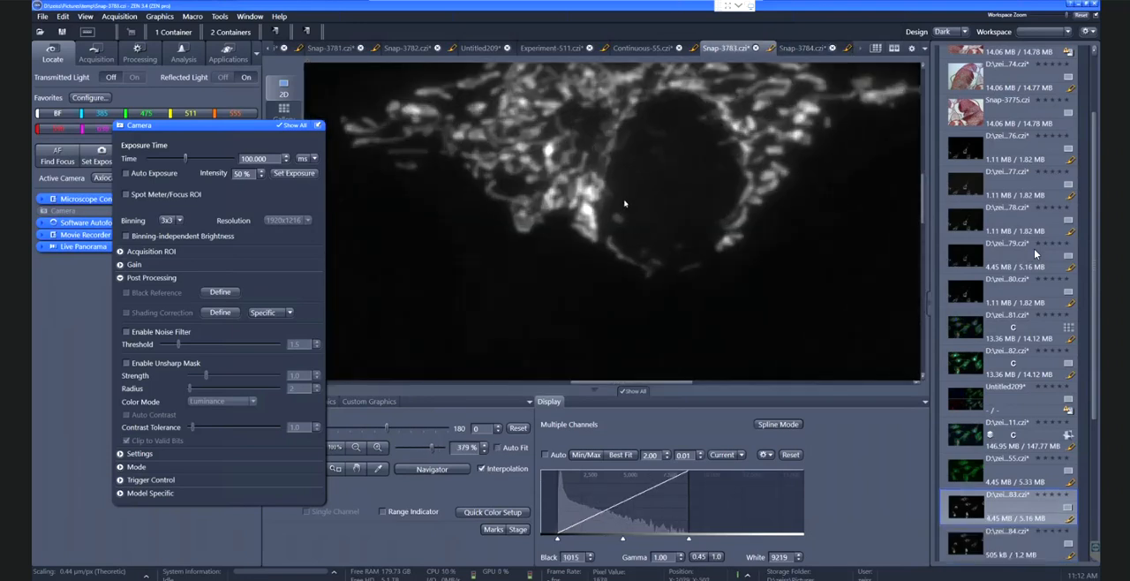
{"action": "left_click", "coordinate": [481, 468]}
{"action": "scroll", "coordinate": [509, 298], "scroll_direction": "up", "scroll_amount": 2}
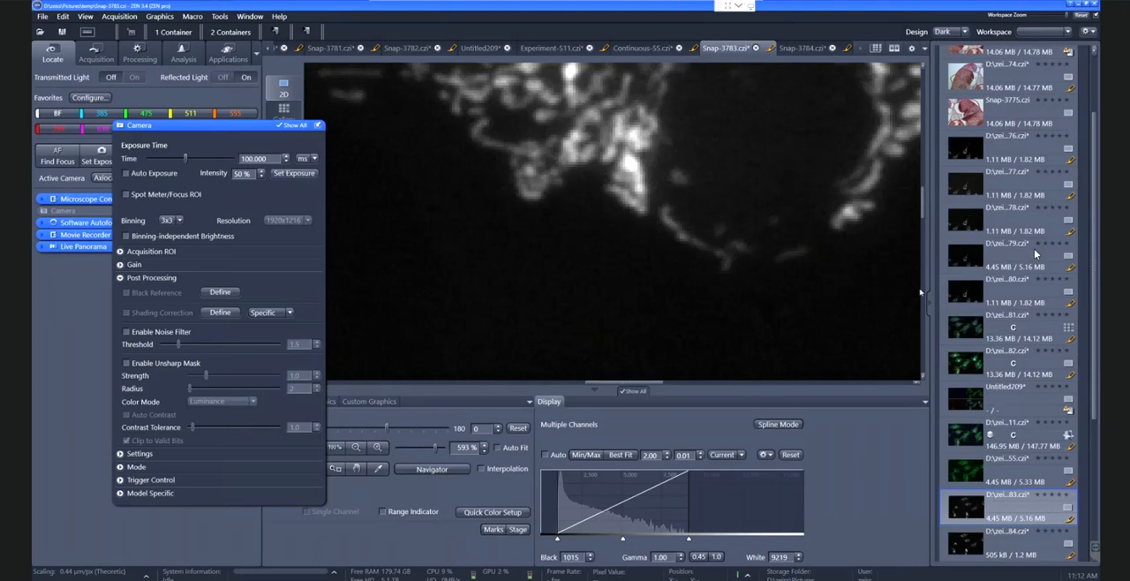
{"action": "scroll", "coordinate": [1036, 254], "scroll_direction": "down", "scroll_amount": 5}
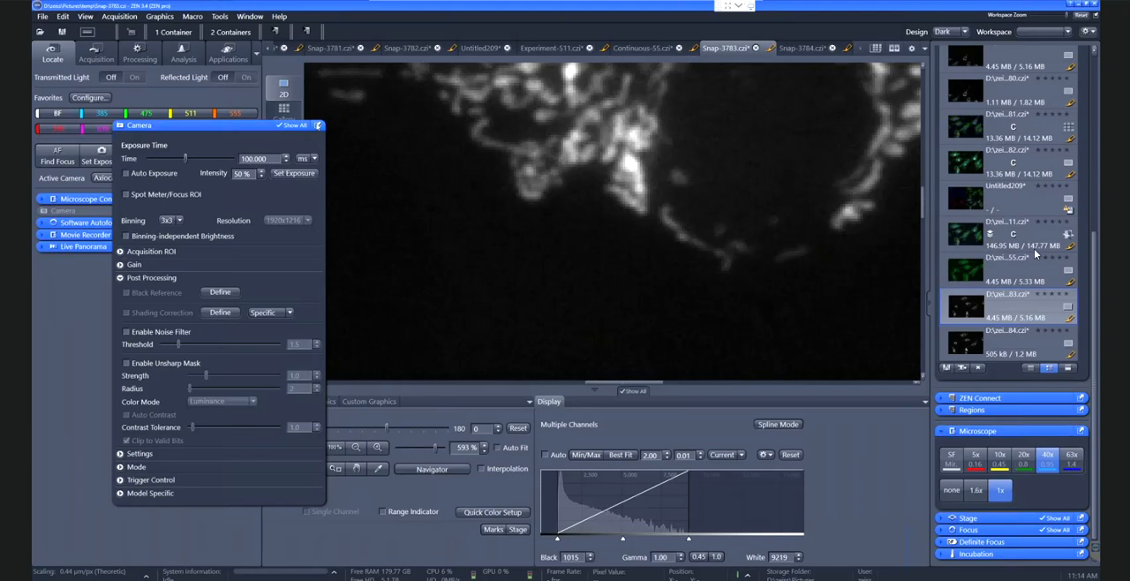
Dock the Camera tool again and close all open image documents
{"action": "left_click", "coordinate": [318, 125]}
{"action": "left_click", "coordinate": [251, 16]}
{"action": "left_click", "coordinate": [274, 93]}
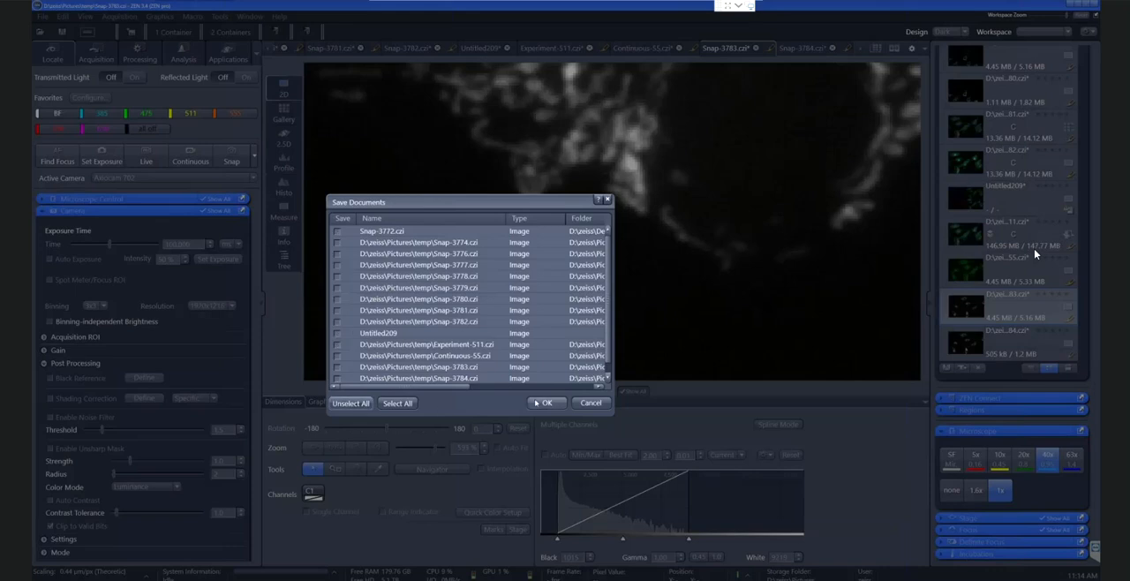
{"action": "left_click", "coordinate": [542, 403]}
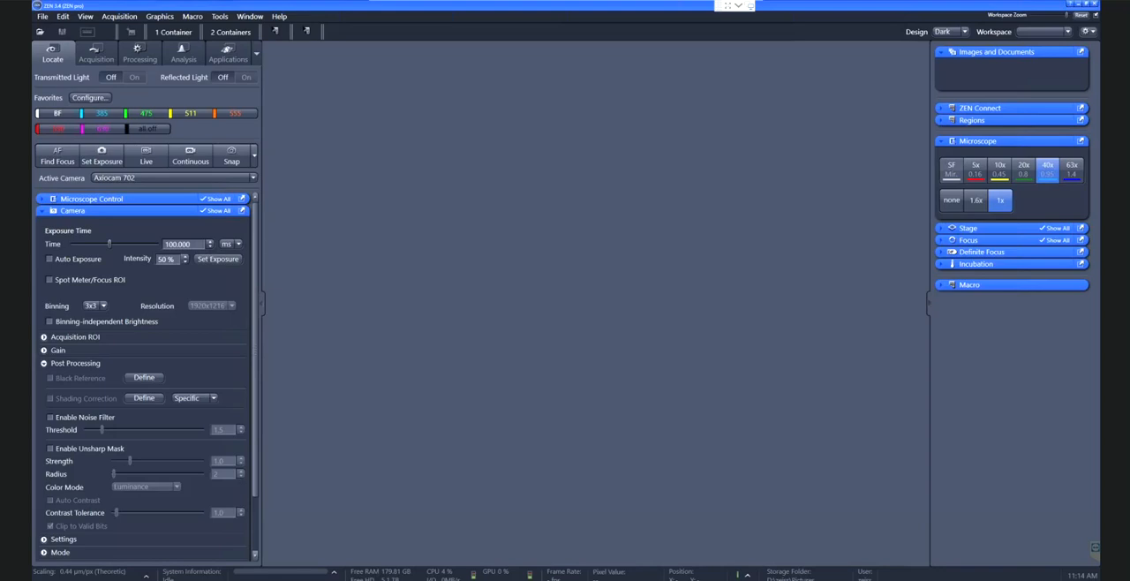
Show the previews of the open Paint windows
{"action": "mouse_move", "coordinate": [225, 580]}
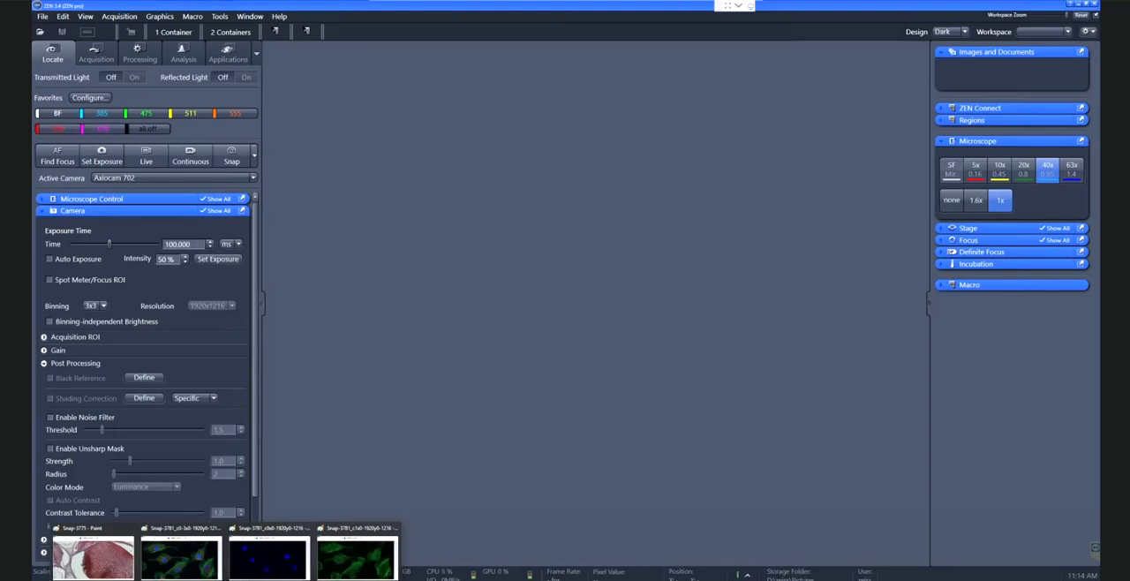